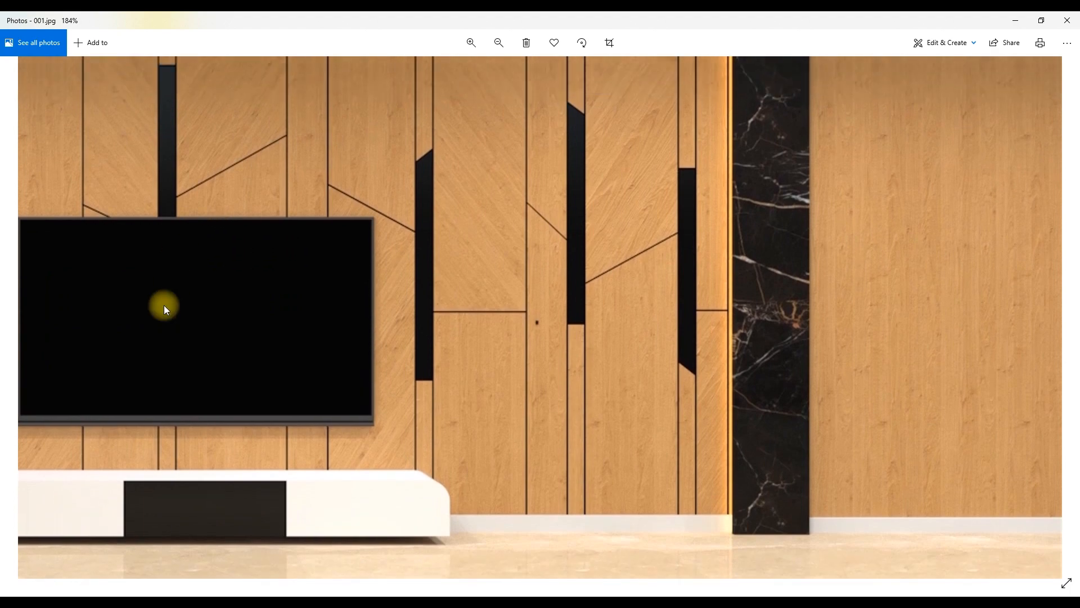
Examine the reference picture 001.jpg for the TV wall's wood panels, groove pattern and marble frame
left_click_drag(444, 208, 414, 415)
left_click_drag(304, 362, 861, 405)
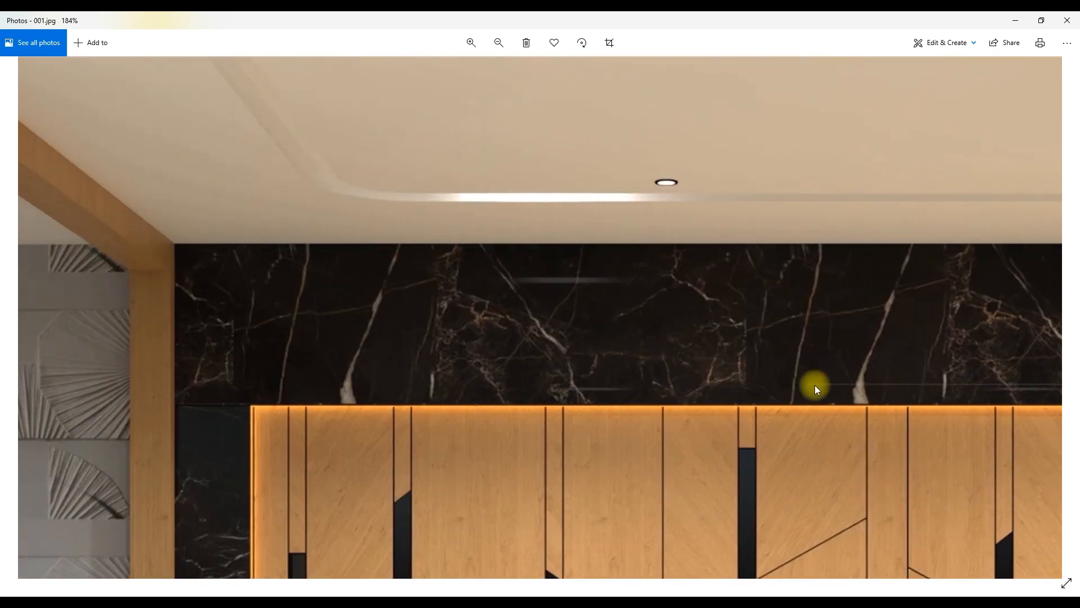
scroll(709, 411, "down", 2)
scroll(430, 277, "down", 4)
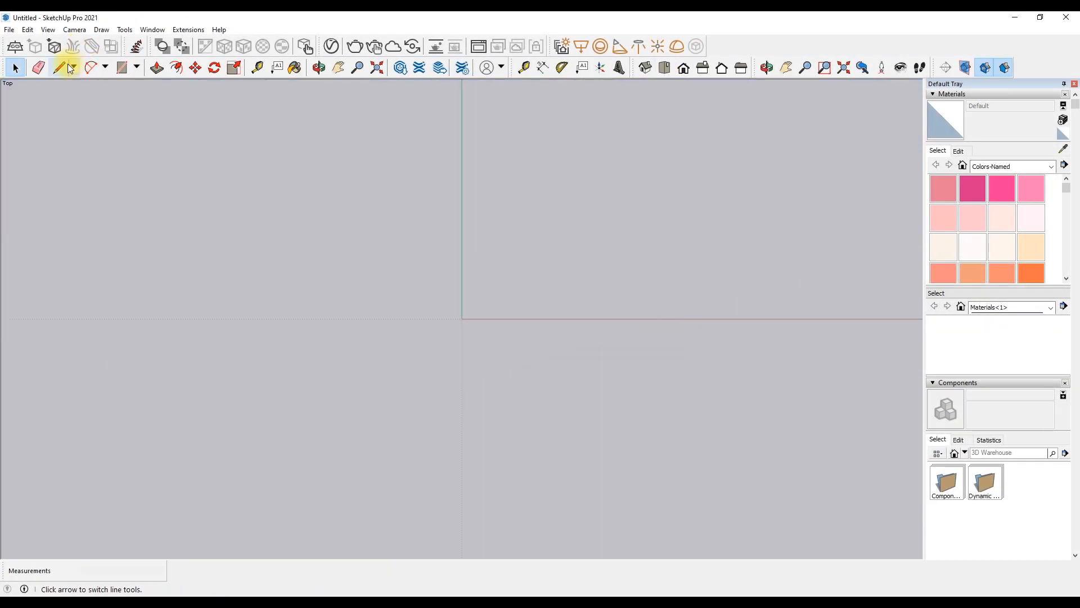
Draw a rectangular floor outline starting at the origin and offset it outward to form the wall thickness
key("l")
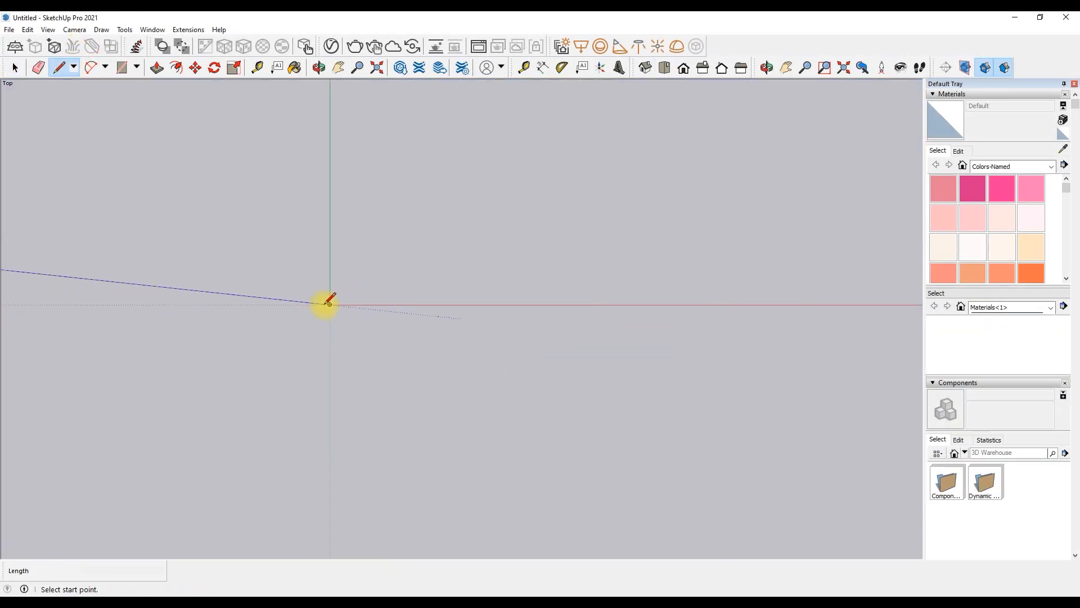
left_click(312, 221)
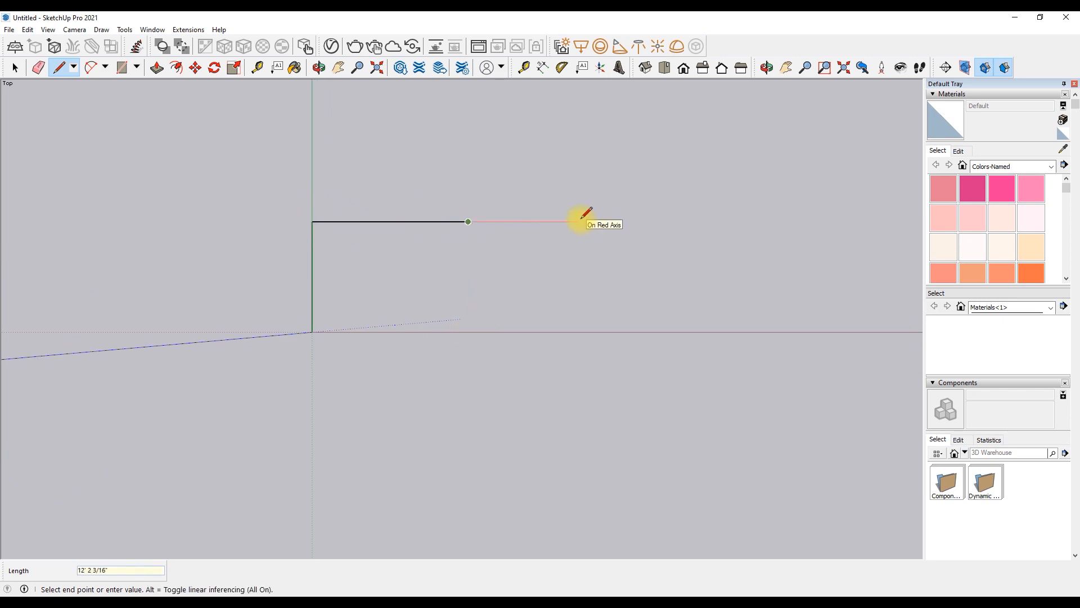
left_click(532, 332)
scroll(309, 214, "up", 5)
left_click(176, 67)
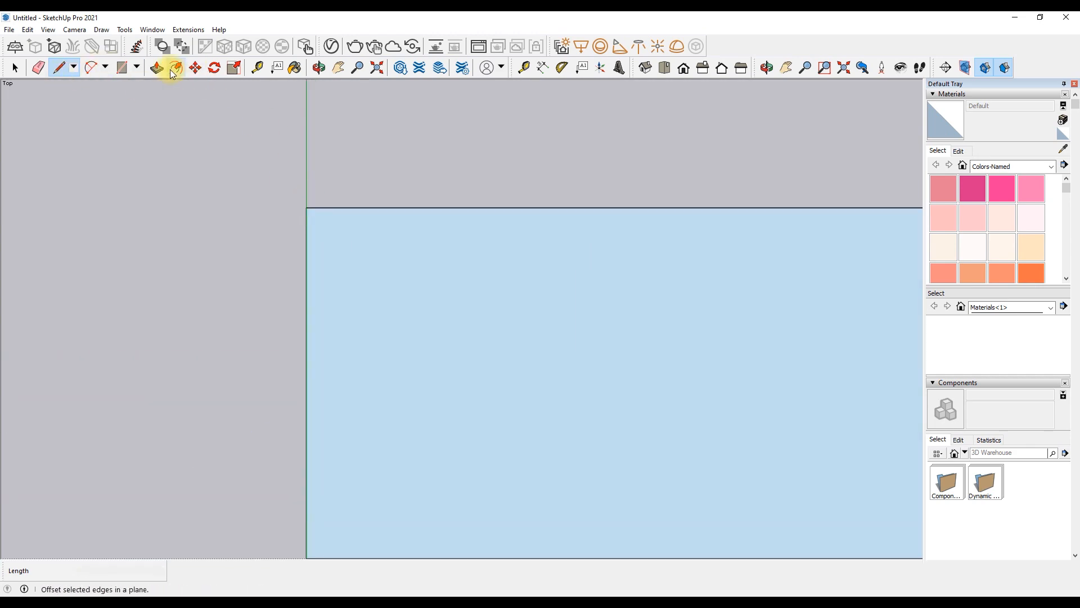
left_click(318, 228)
left_click(294, 198)
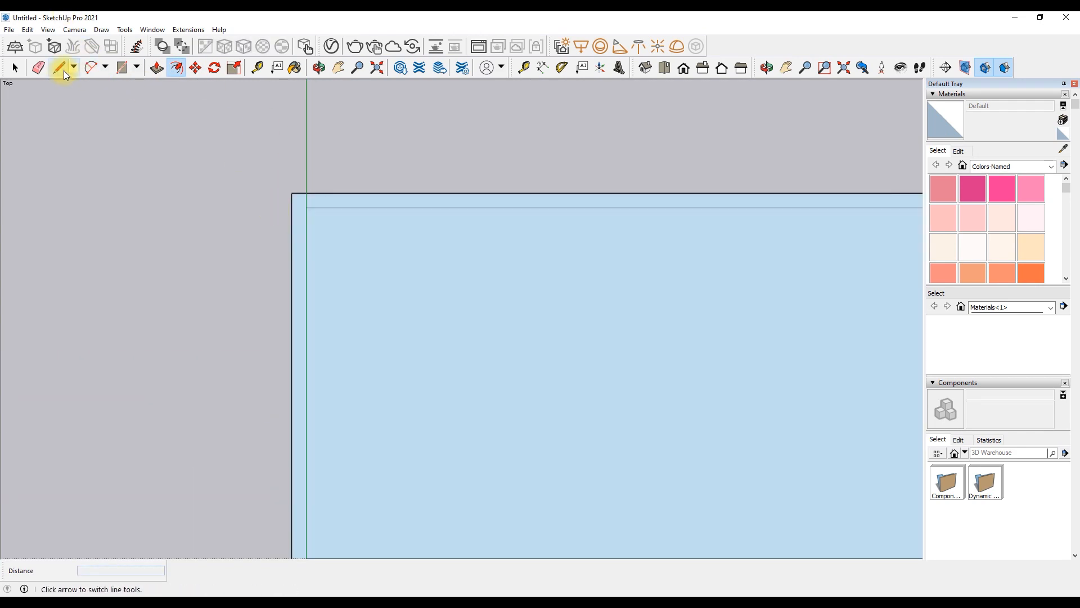
Draw a small return at the back-left inner corner of the room and erase the surplus wall edges there
left_click(59, 68)
scroll(210, 164, "down", 2)
scroll(212, 162, "up", 3)
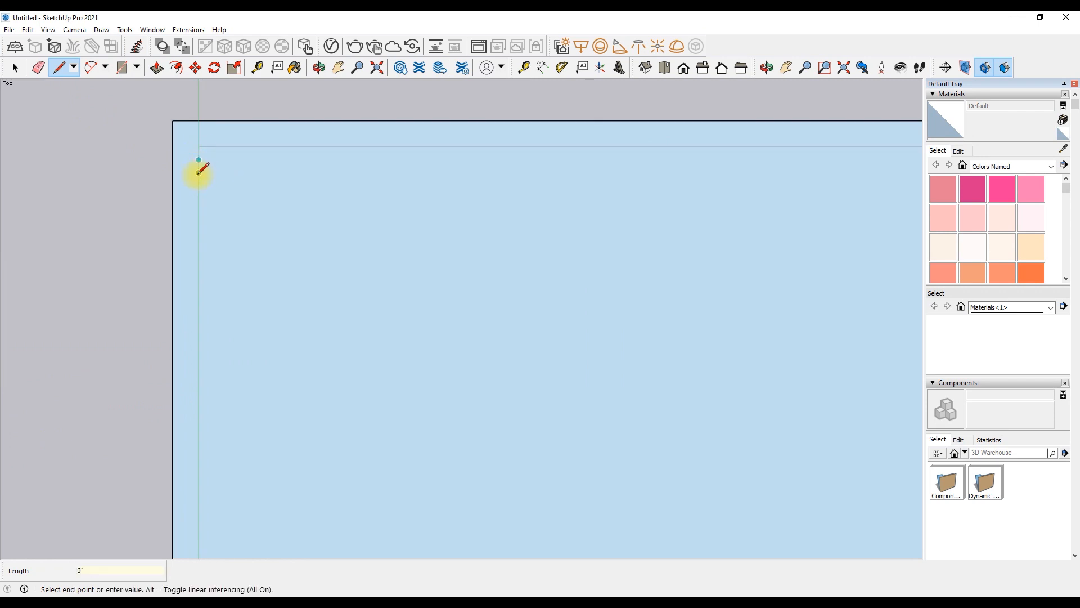
left_click(207, 147)
key("e")
scroll(177, 145, "up", 1)
left_click_drag(216, 148, 212, 166)
scroll(195, 145, "down", 3)
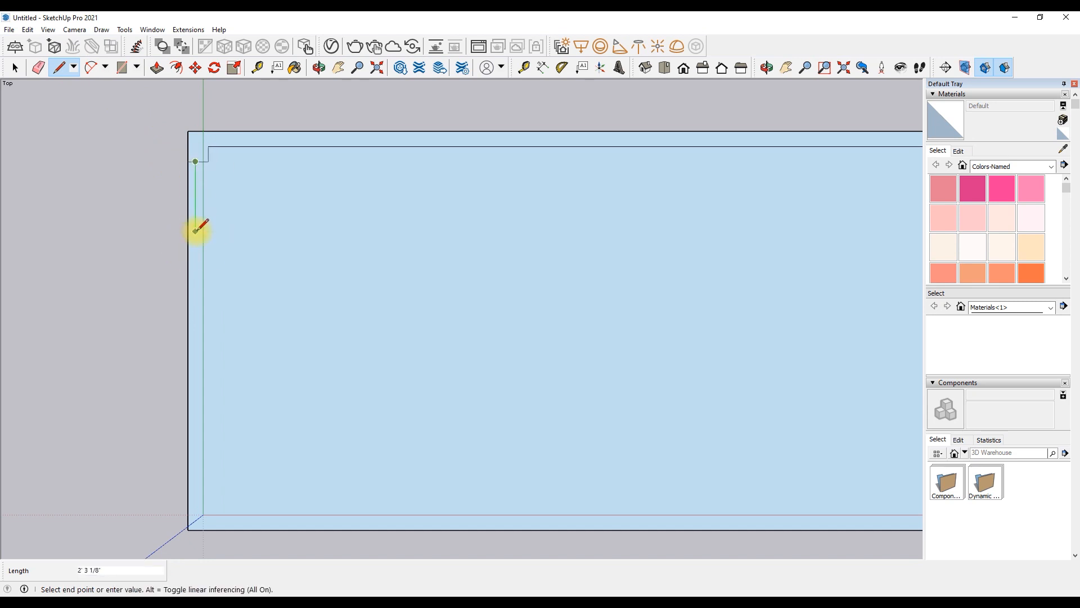
Mark out an opening in the left wall next to the corner return and redraw the outer floor edge across it
left_click(204, 314)
key("e")
scroll(229, 295, "up", 3)
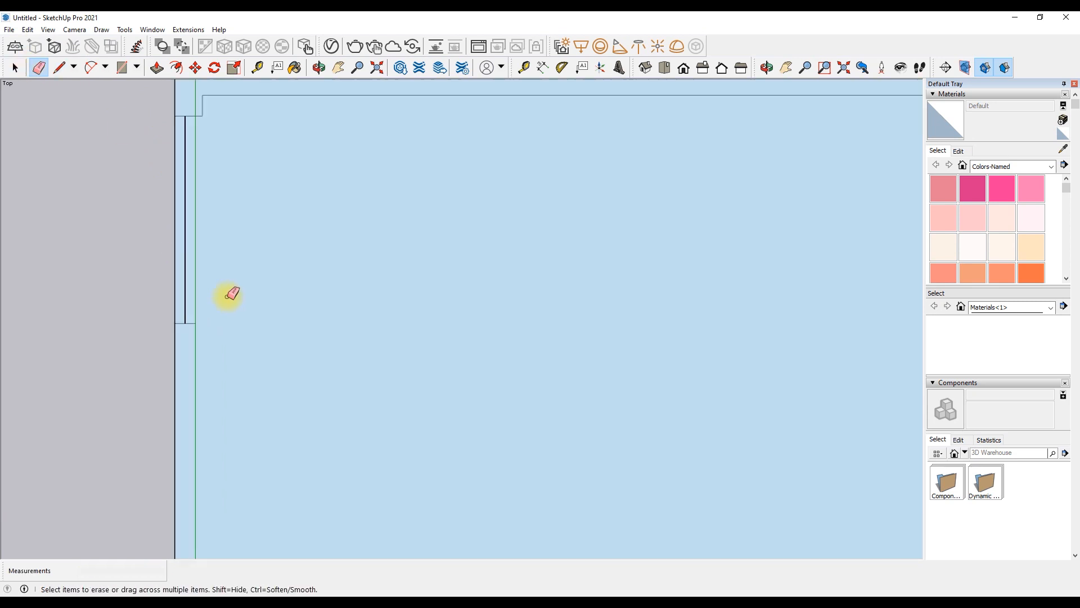
scroll(191, 290, "down", 4)
scroll(214, 265, "up", 2)
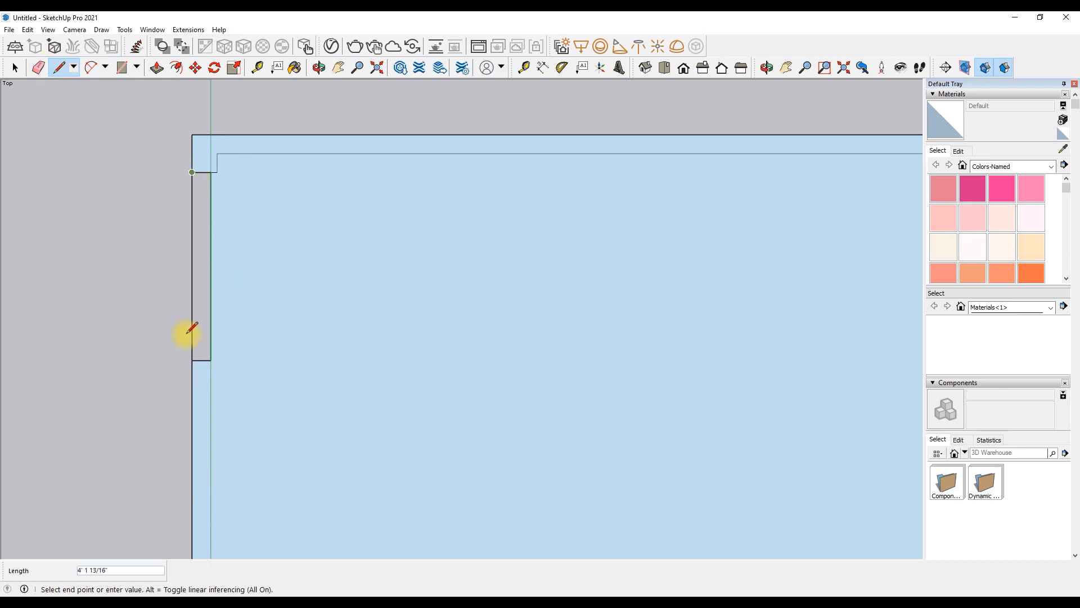
left_click(192, 360)
left_click(157, 67)
left_click(201, 147)
scroll(147, 126, "down", 3)
key("space")
Extend the inner edges of both side walls to the front outer edge and erase the inner front wall line
key("l")
scroll(175, 348, "up", 2)
scroll(181, 370, "up", 1)
left_click(180, 378)
left_click(180, 393)
scroll(180, 392, "down", 4)
scroll(653, 382, "up", 3)
left_click(683, 366)
left_click(683, 380)
key("e")
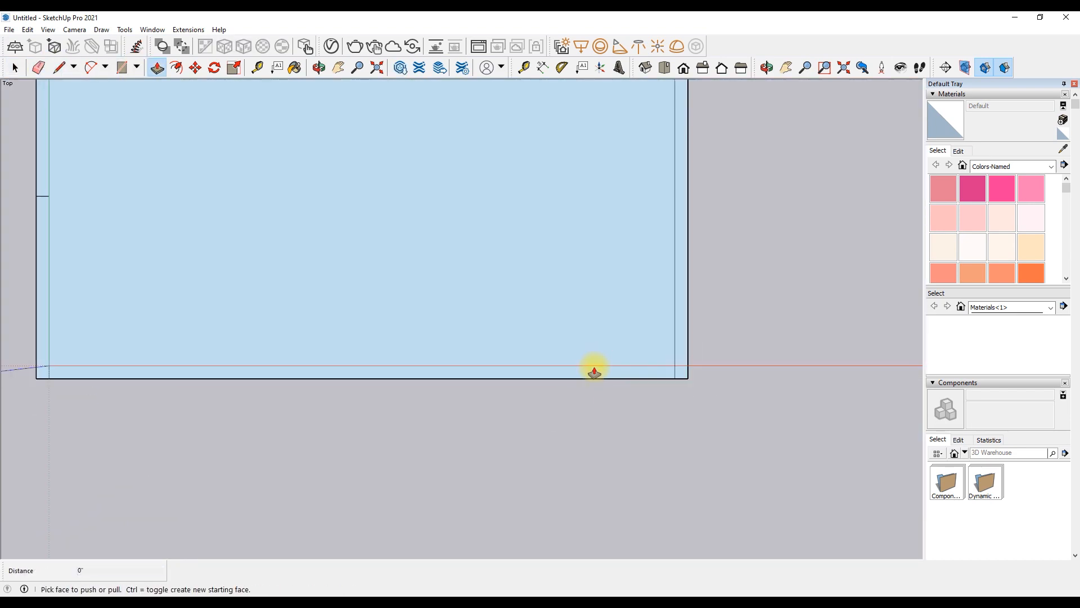
Push/Pull the joined wall face around the back and right of the room upward by 14
scroll(594, 367, "down", 4)
left_click(564, 228)
type("14")
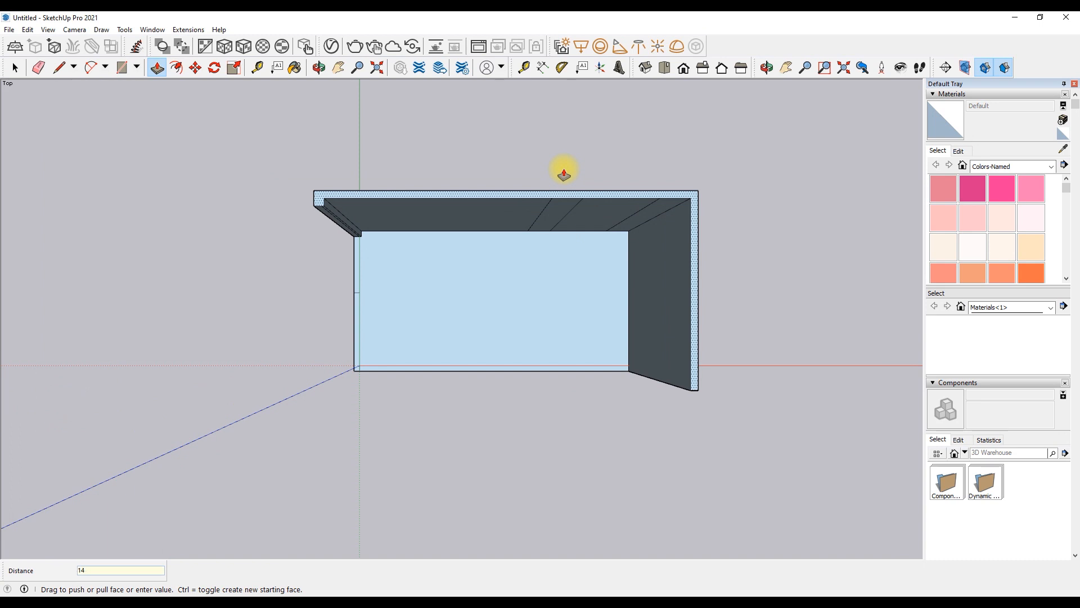
key("Return")
Remove the right side wall and erase the leftmost of the three vertical dividing lines on the back wall
left_click(319, 68)
left_click_drag(427, 237, 470, 143)
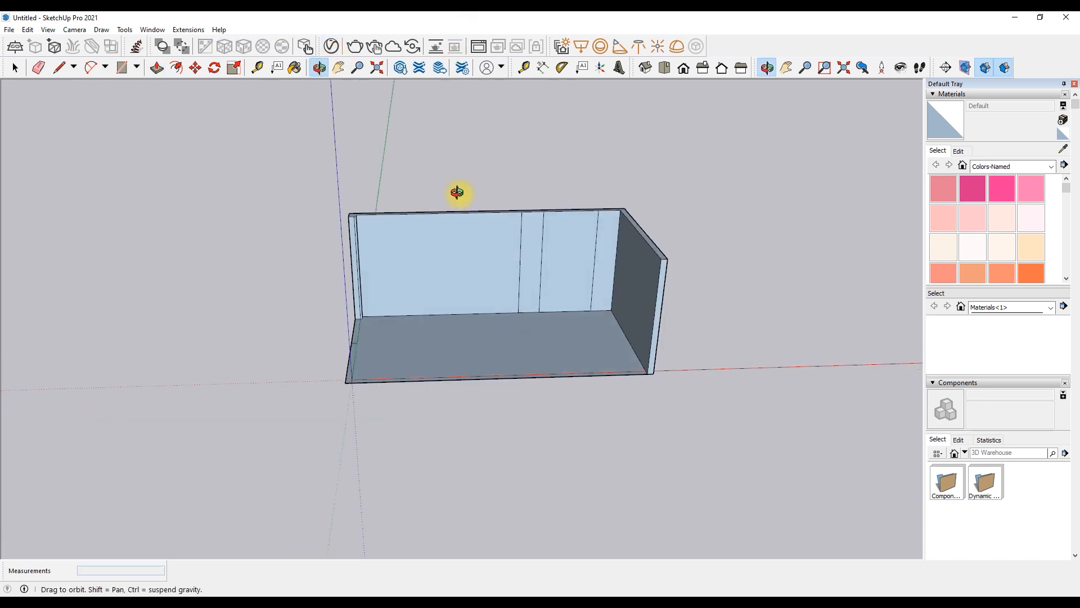
left_click(683, 68)
scroll(364, 304, "up", 4)
scroll(619, 272, "up", 3)
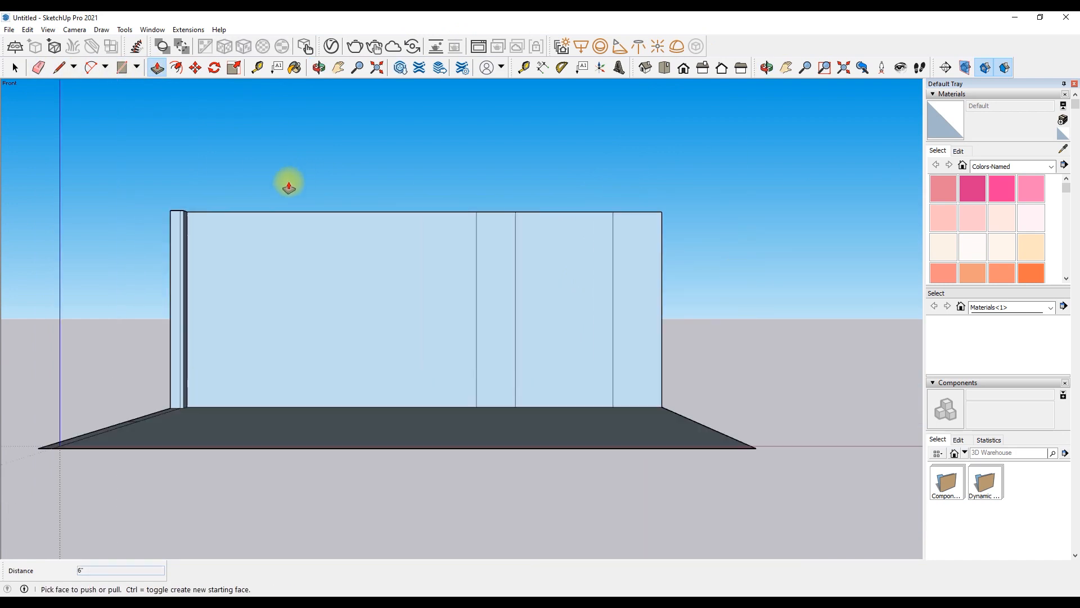
scroll(289, 181, "up", 2)
left_click(39, 67)
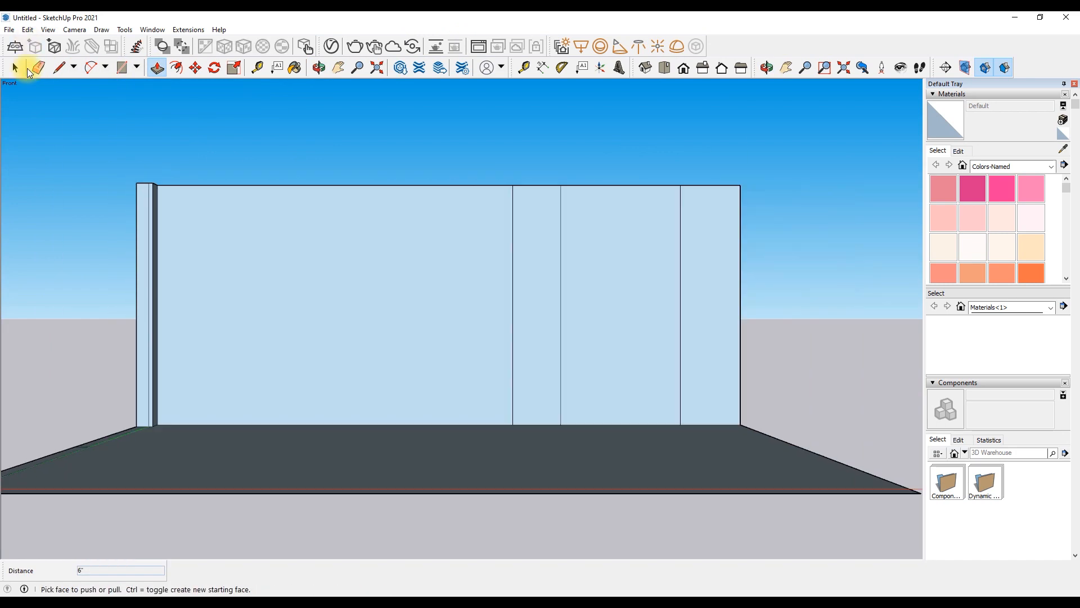
scroll(159, 187, "up", 2)
scroll(162, 186, "down", 3)
scroll(482, 270, "down", 1)
scroll(402, 241, "up", 2)
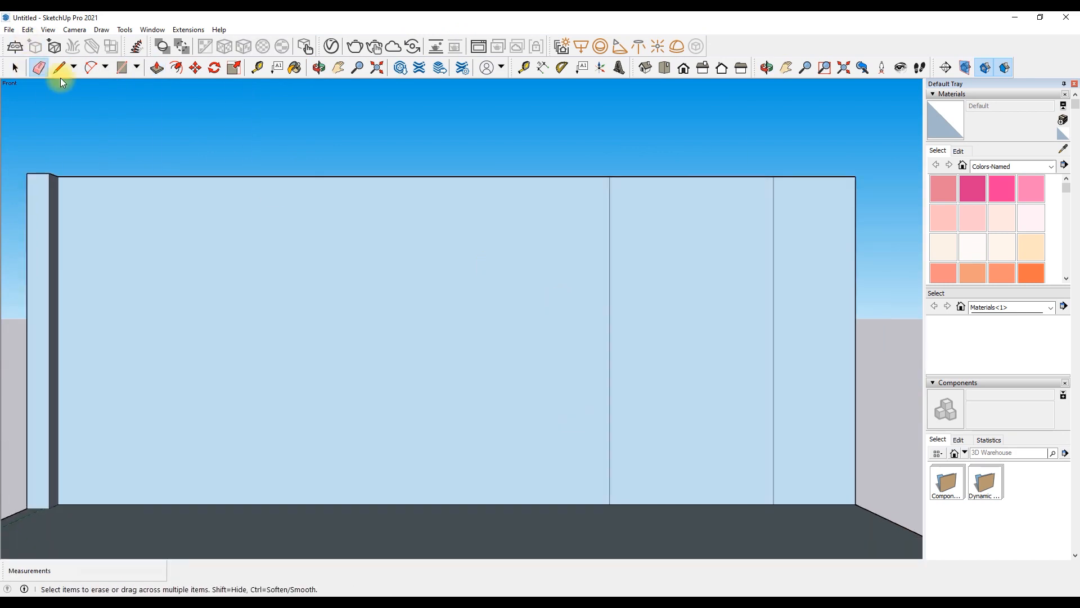
Outline a frame on the back wall by copying its top edge down 24 and its side edges inward 15, trimming overlaps
left_click(196, 68)
type("2'6")
key("Return")
key("ctrl+z")
type("24")
key("Return")
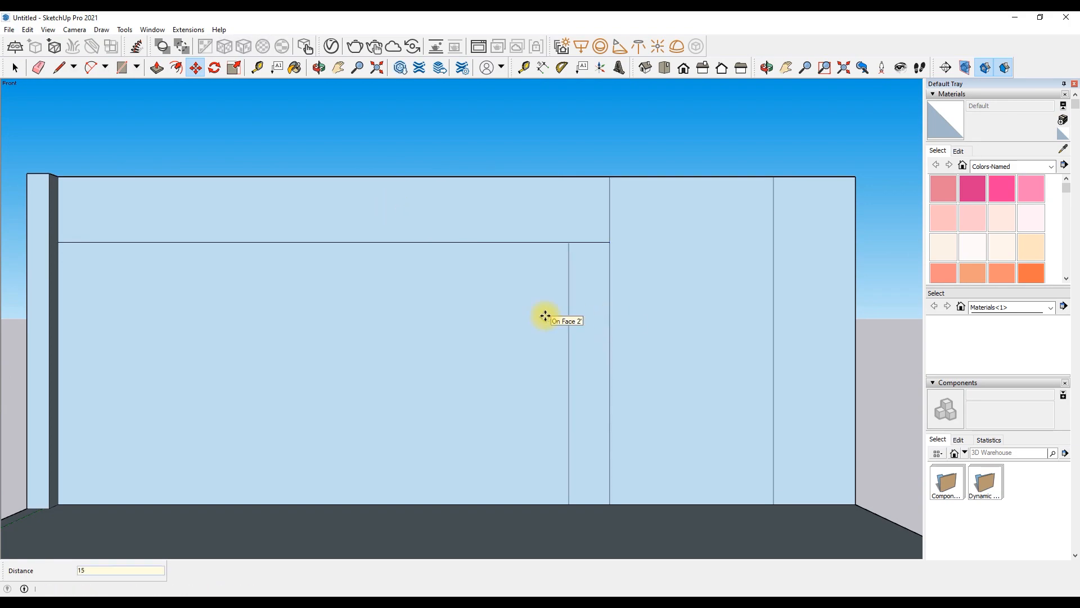
key("e")
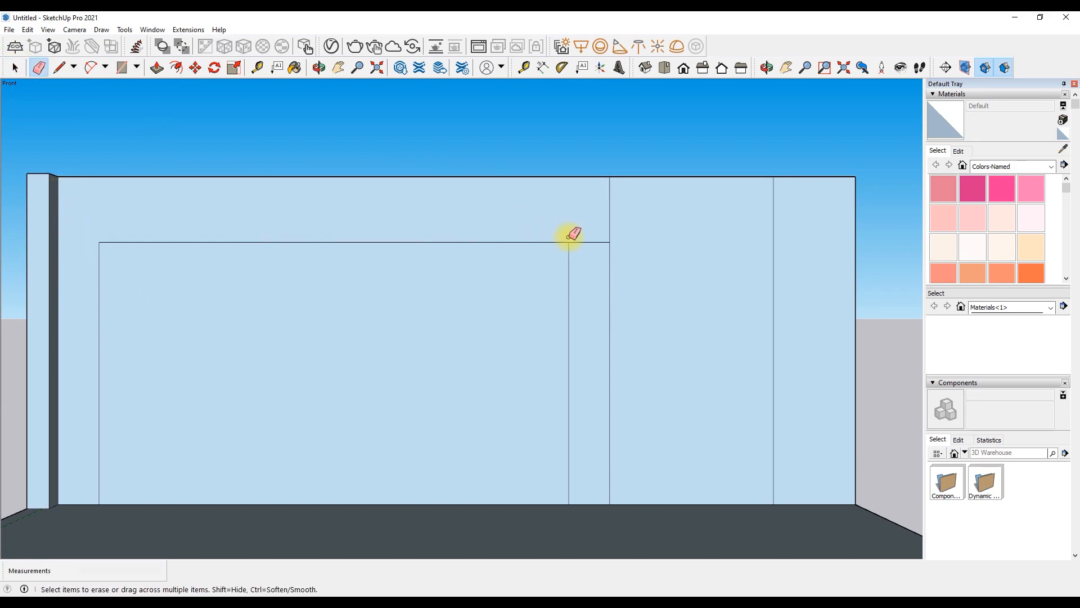
Push/Pull the frame face around the back wall panel outward by 2
left_click(157, 68)
left_click(106, 214)
type("2")
key("Return")
Copy the recessed back wall panel face 500 to the side along the red axis
left_click(195, 69)
left_click(230, 330)
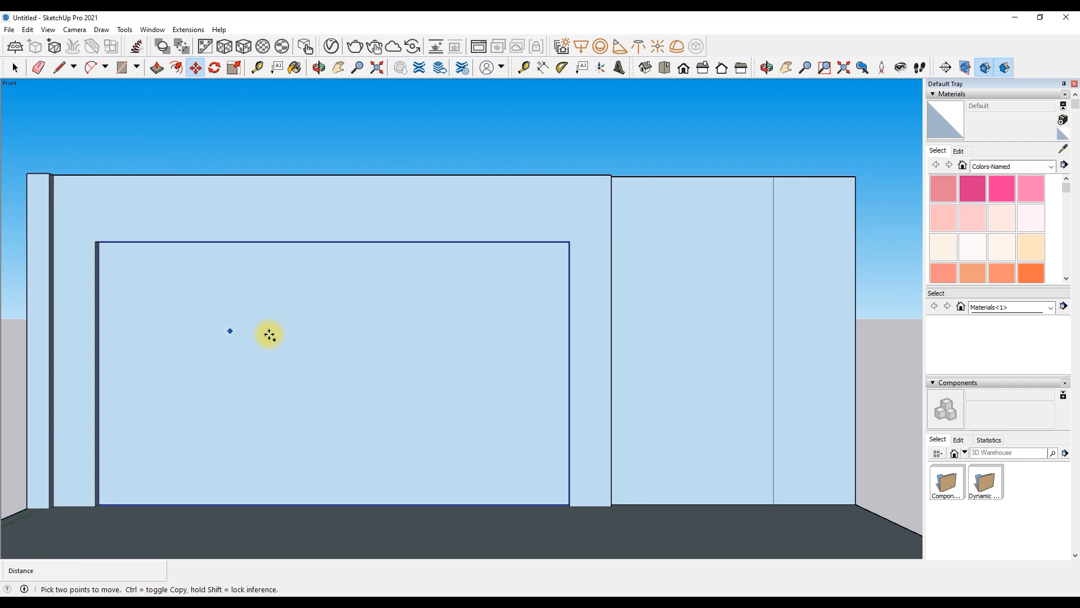
key("ctrl")
scroll(294, 336, "down", 5)
type("500")
key("Return")
scroll(306, 373, "down", 2)
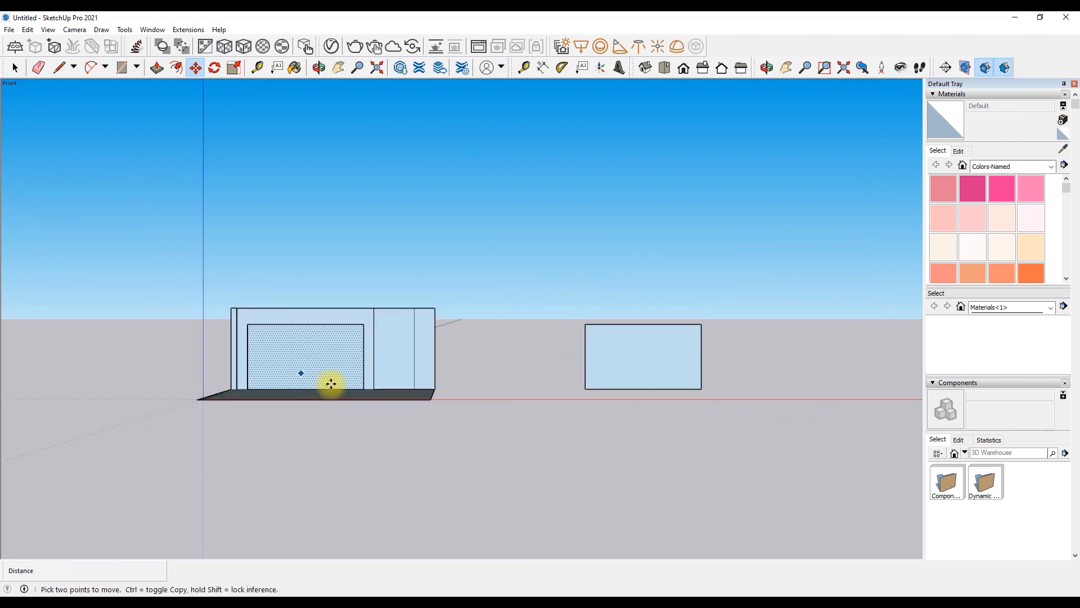
Copy vertical edges inward from the right side of the copied panel, forming narrow strips 3 wide
scroll(752, 335, "up", 4)
scroll(692, 405, "up", 2)
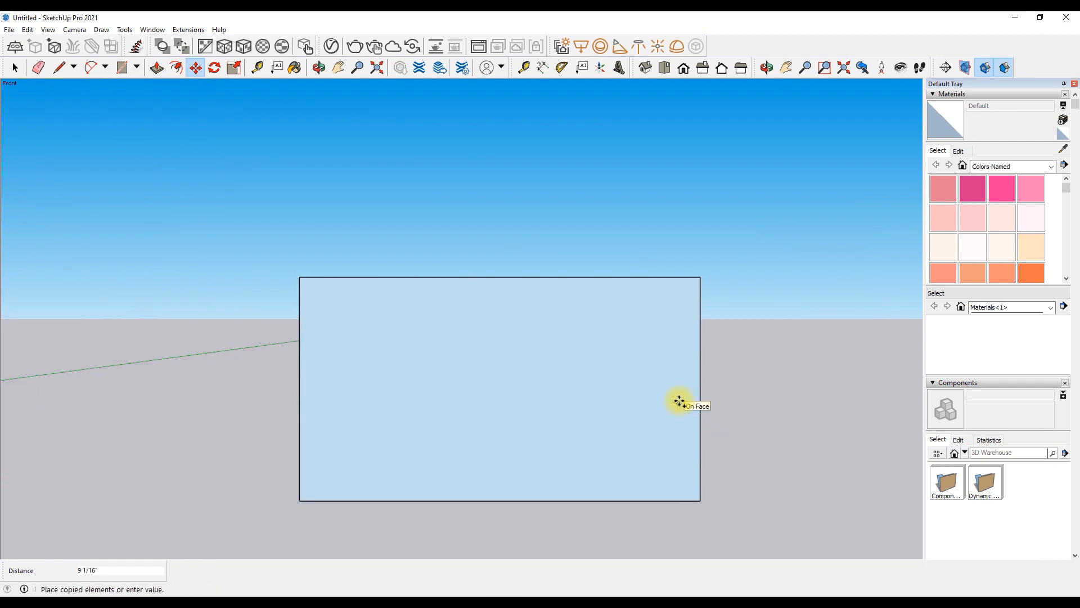
type("3")
key("Return")
left_click(637, 389)
key("ctrl")
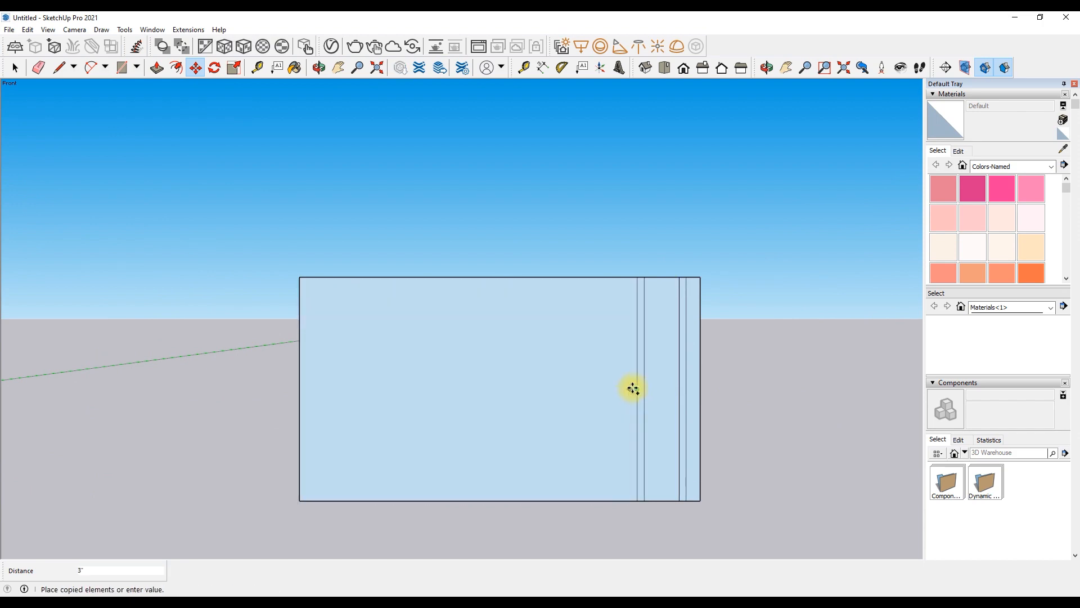
type("3")
key("Return")
Continue copying vertical divider lines leftward across the panel at distances of 18, 4 and 18
left_click(581, 378)
key("ctrl")
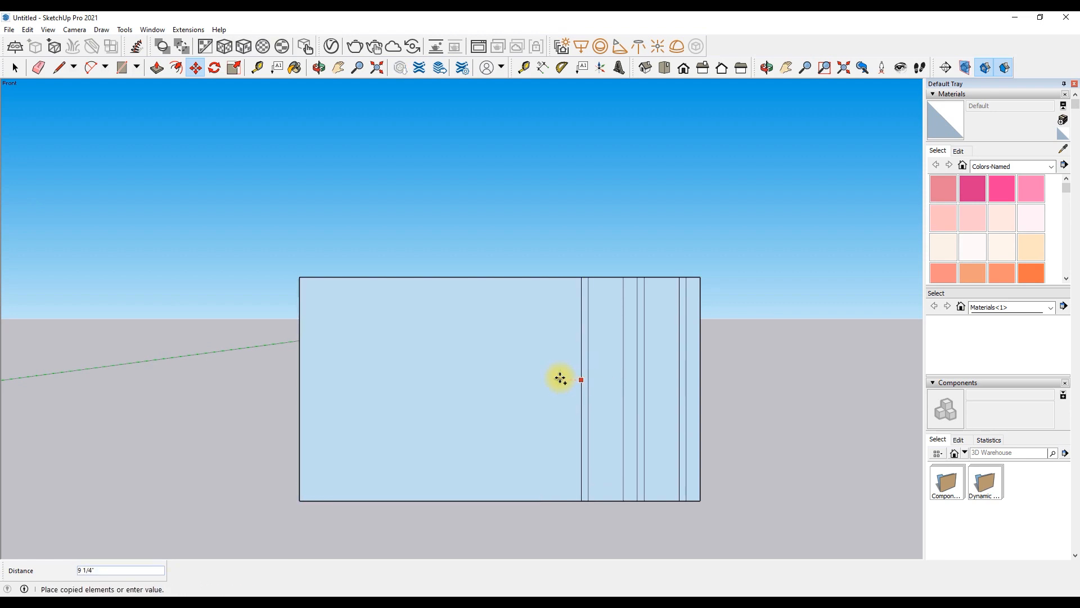
scroll(563, 375, "up", 2)
type("18")
key("Return")
left_click(580, 392)
key("ctrl")
type("4")
key("Return")
type("18")
key("Return")
Add a narrow strip left of the latest divider and copy its left edge another 24 leftward
left_click(513, 389)
key("ctrl")
key("Return")
left_click(498, 393)
key("ctrl")
type("24")
key("Return")
Copy the newest divider 3 leftward and copy the resulting line a further 15 to the left
left_click(425, 385)
key("ctrl")
type("3")
key("Return")
left_click(416, 389)
key("ctrl")
type("15")
key("Return")
Copy the latest divider 4 leftward and copy the panel's left outer edge inward
left_click(370, 389)
key("ctrl")
type("4")
key("Return")
left_click(267, 400)
key("ctrl")
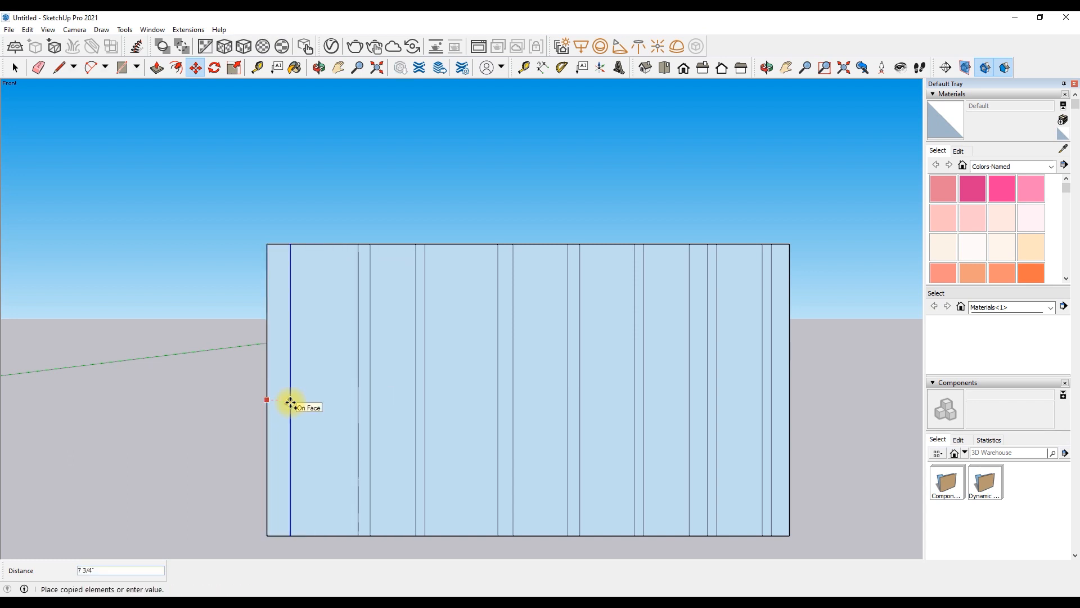
key("Return")
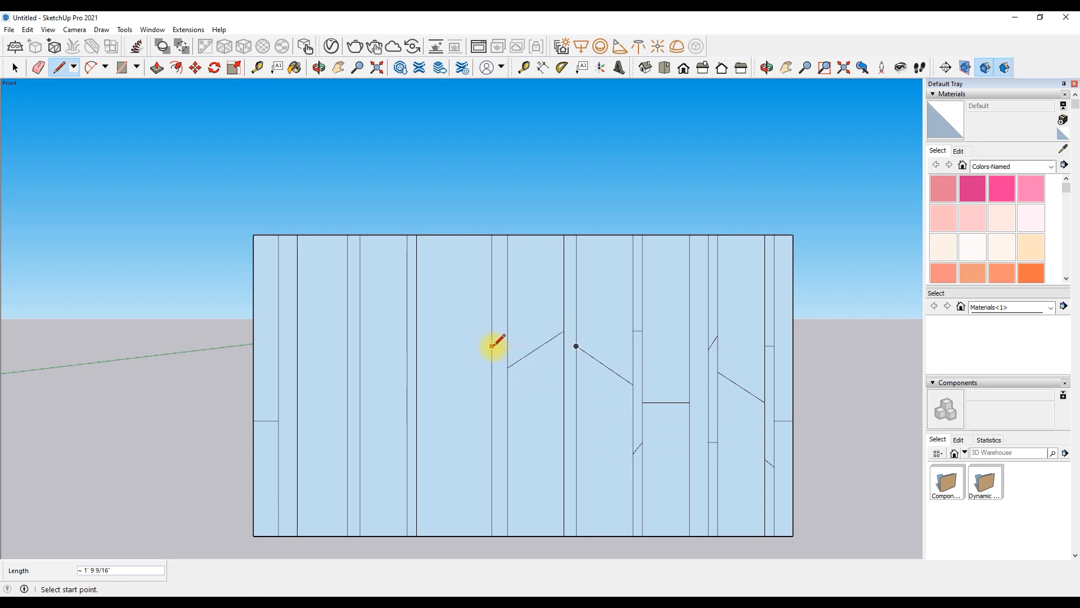
Draw the horizontal and diagonal cross-lines in the narrow strips and wide panels of the panel's left half
scroll(508, 332, "up", 3)
left_click(508, 330)
scroll(514, 341, "down", 2)
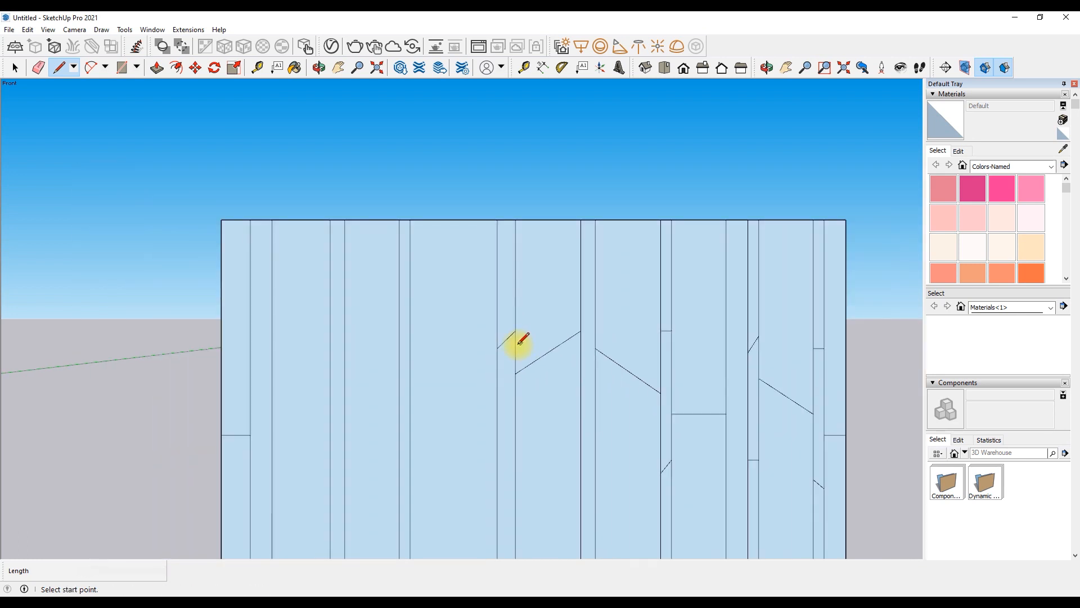
scroll(514, 331, "down", 2)
left_click(521, 363)
left_click(509, 356)
scroll(450, 301, "up", 1)
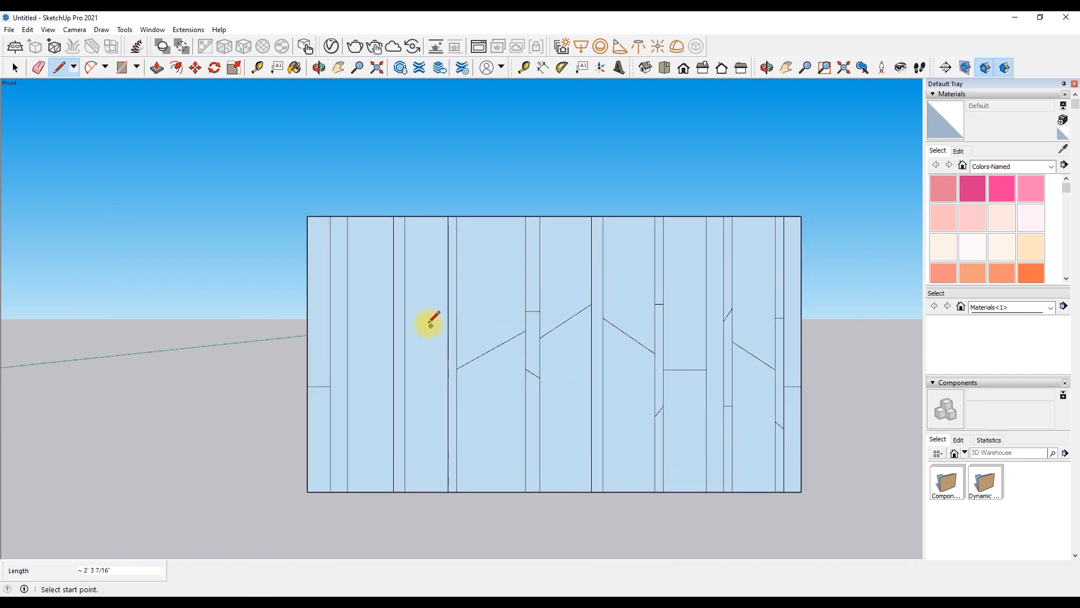
scroll(396, 347, "up", 3)
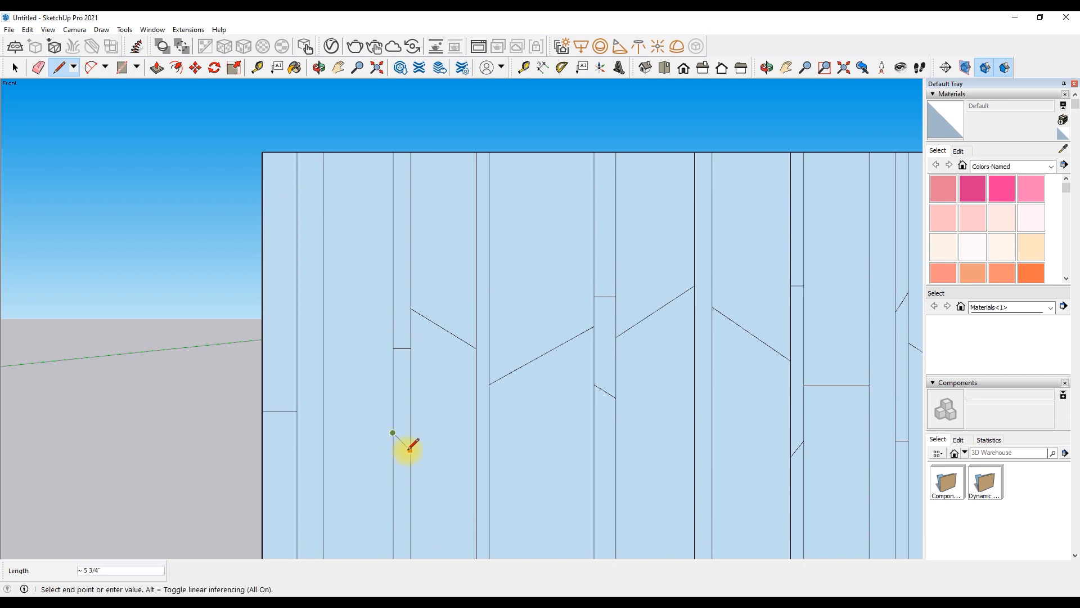
left_click(297, 349)
scroll(335, 332, "down", 3)
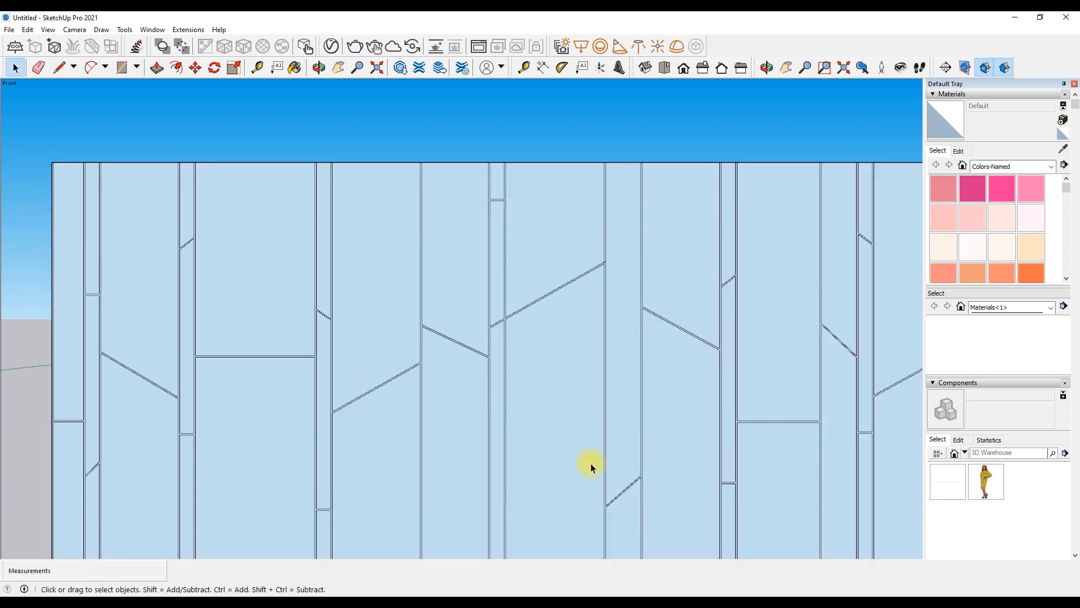
Try to paint the panel's grooves with a colour from the Colors-Named collection
scroll(591, 463, "down", 2)
scroll(991, 216, "down", 10)
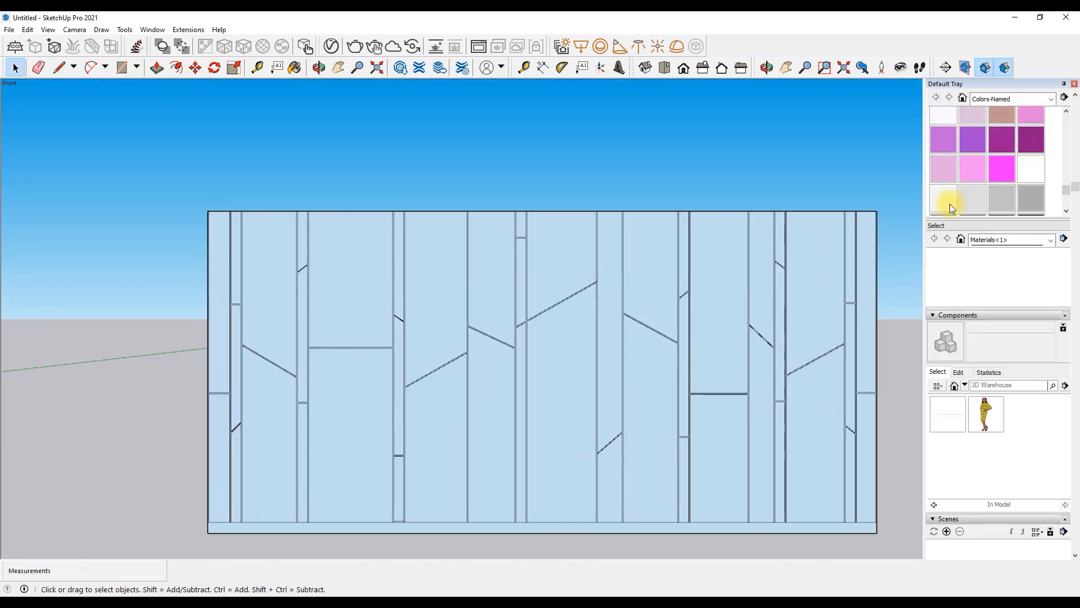
key("b")
scroll(854, 307, "up", 7)
left_click(860, 282)
scroll(718, 267, "down", 7)
Erase the stray edges where the diagonal grooves meet the vertical grooves of the panel
scroll(454, 246, "up", 7)
scroll(478, 242, "up", 4)
key("e")
left_click_drag(486, 262, 498, 247)
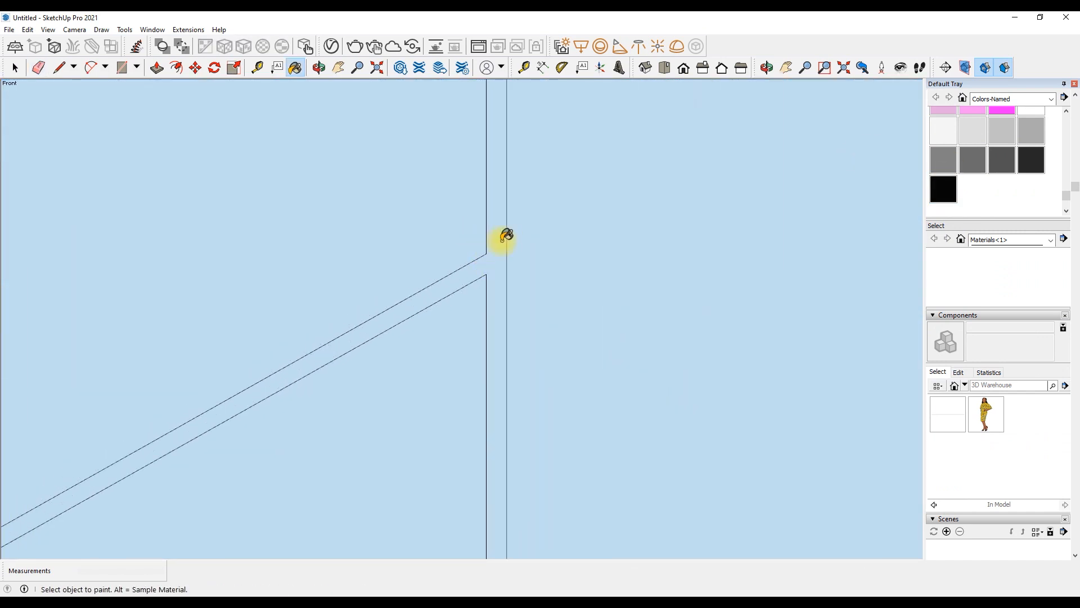
scroll(506, 236, "down", 10)
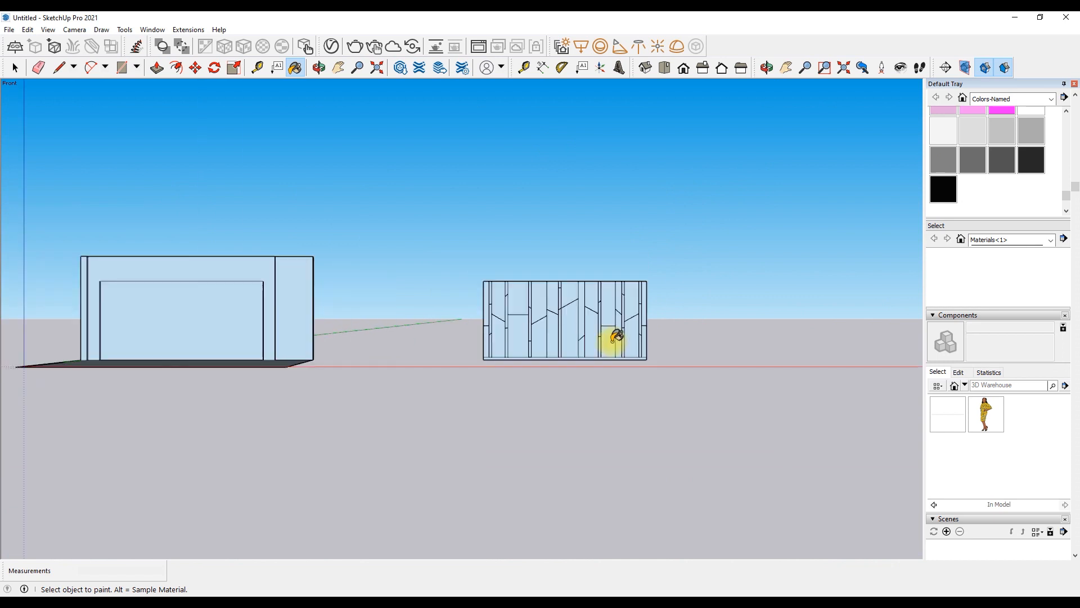
scroll(362, 391, "up", 6)
key("e")
scroll(490, 439, "down", 8)
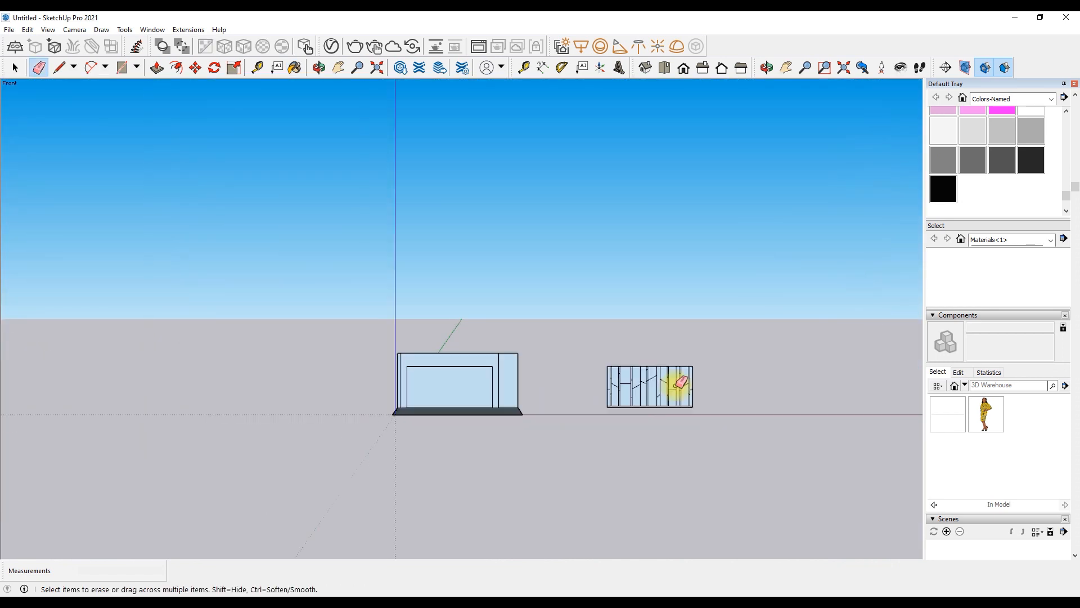
Draw a vertical line splitting the left reveal of the back wall recess from floor to top corner
scroll(411, 394, "up", 9)
middle_click_drag(292, 137, 236, 145)
left_click(59, 68)
scroll(169, 197, "down", 3)
scroll(242, 394, "up", 4)
scroll(253, 434, "up", 2)
left_click(256, 435)
scroll(257, 416, "down", 6)
scroll(253, 216, "up", 7)
left_click(227, 189)
left_click(226, 189)
scroll(253, 278, "down", 5)
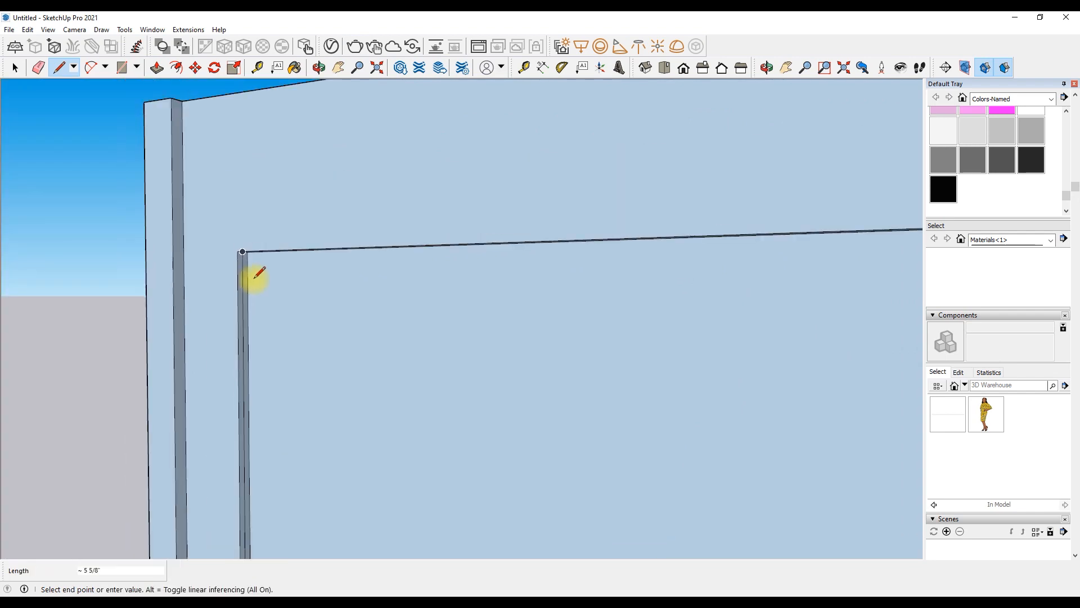
Draw a vertical line splitting the right reveal of the back wall recess from the top corner to the floor
scroll(254, 277, "down", 6)
middle_click_drag(293, 264, 620, 160)
right_click(619, 159)
left_click(627, 168)
scroll(557, 276, "up", 6)
scroll(650, 113, "up", 3)
left_click(652, 119)
scroll(647, 225, "down", 6)
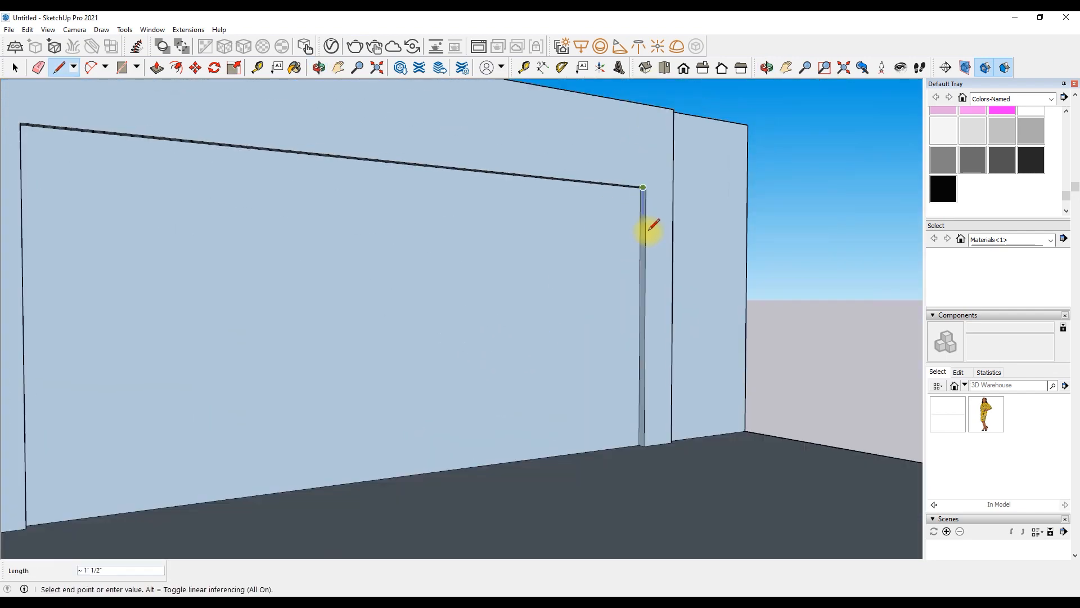
scroll(645, 444, "up", 6)
left_click(635, 451)
scroll(590, 464, "down", 2)
Push/Pull the rear strip of the recess's right reveal by 1" and repeat the same offset on the remaining reveal strips
left_click(157, 67)
left_click(617, 328)
type("1")
key("Return")
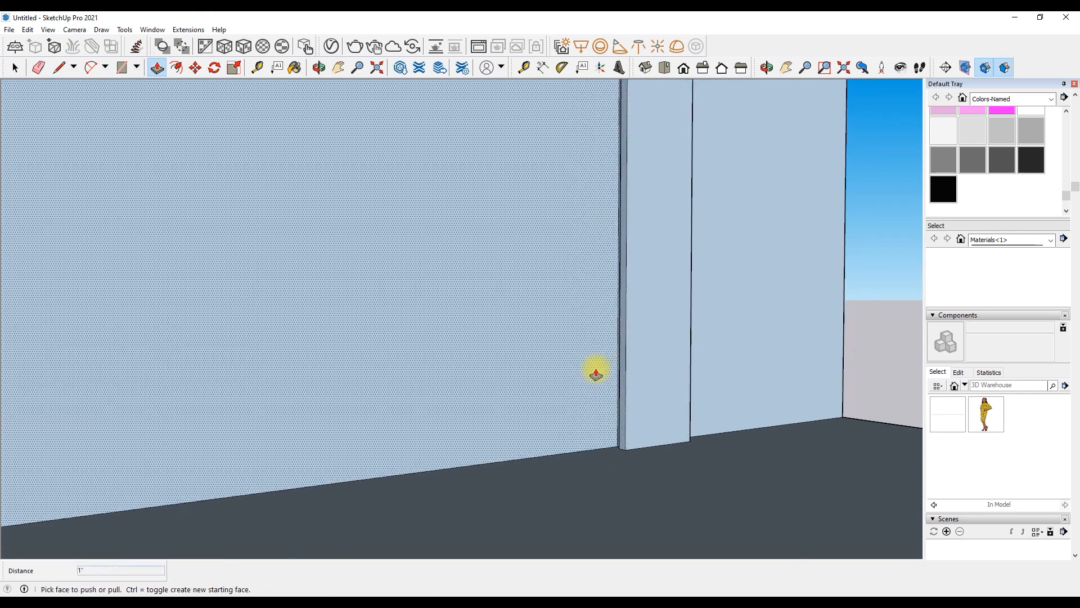
scroll(593, 369, "down", 8)
scroll(325, 171, "up", 4)
middle_click_drag(343, 242, 199, 173)
scroll(349, 310, "up", 5)
double_click(317, 296)
double_click(283, 333)
Draw a V-Ray rectangle light in the left reveal gap of the recess, starting at the upper corner
left_click(319, 68)
left_click_drag(315, 208, 175, 222)
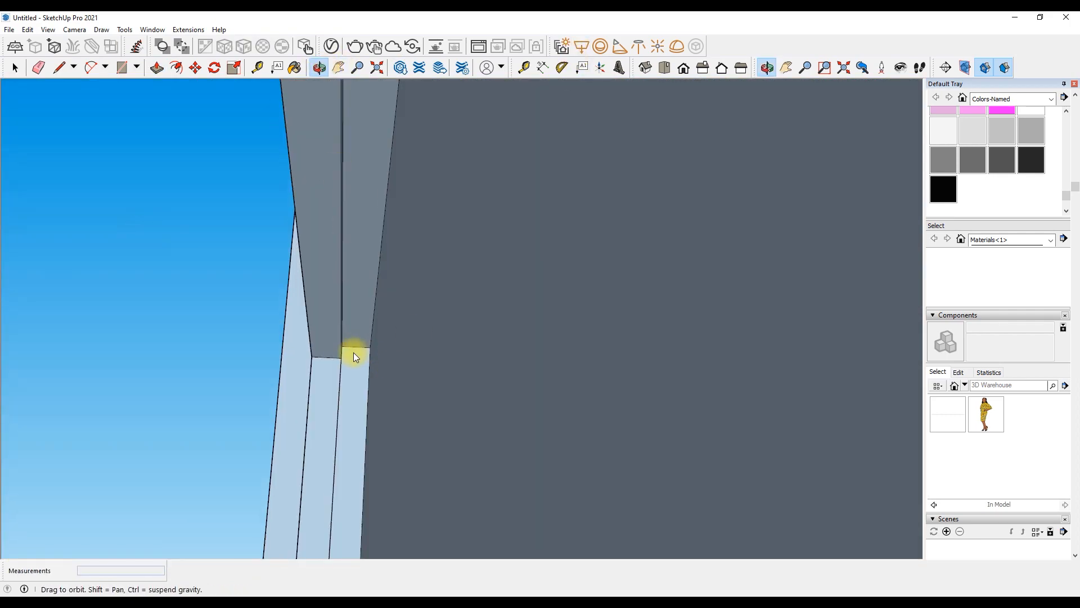
left_click_drag(354, 357, 650, 113)
left_click(314, 326)
scroll(683, 256, "down", 4)
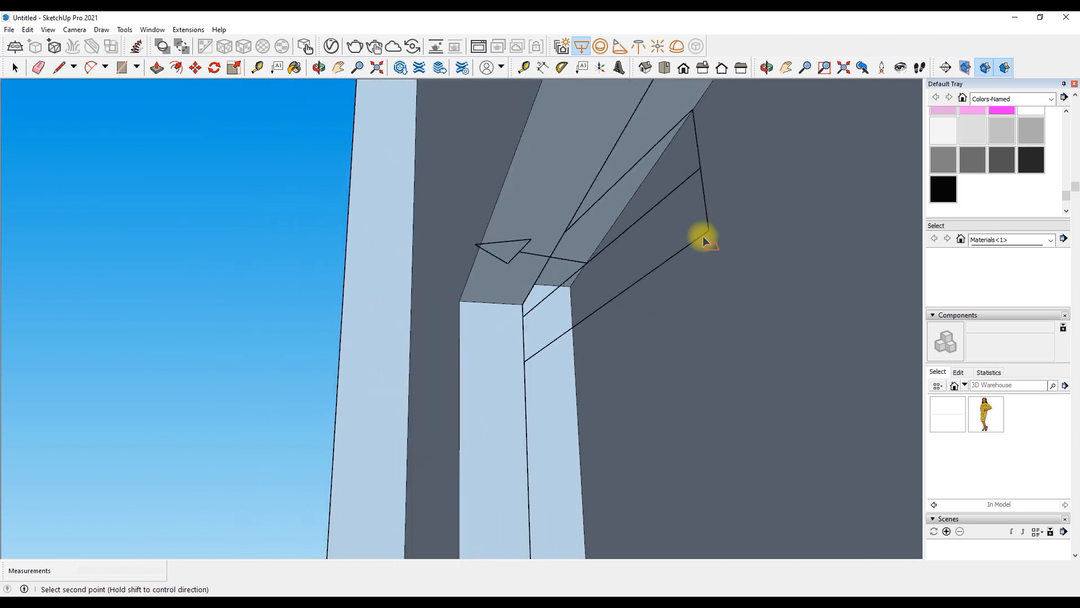
middle_click_drag(706, 237, 525, 204)
scroll(525, 206, "down", 4)
middle_click_drag(526, 425, 499, 422)
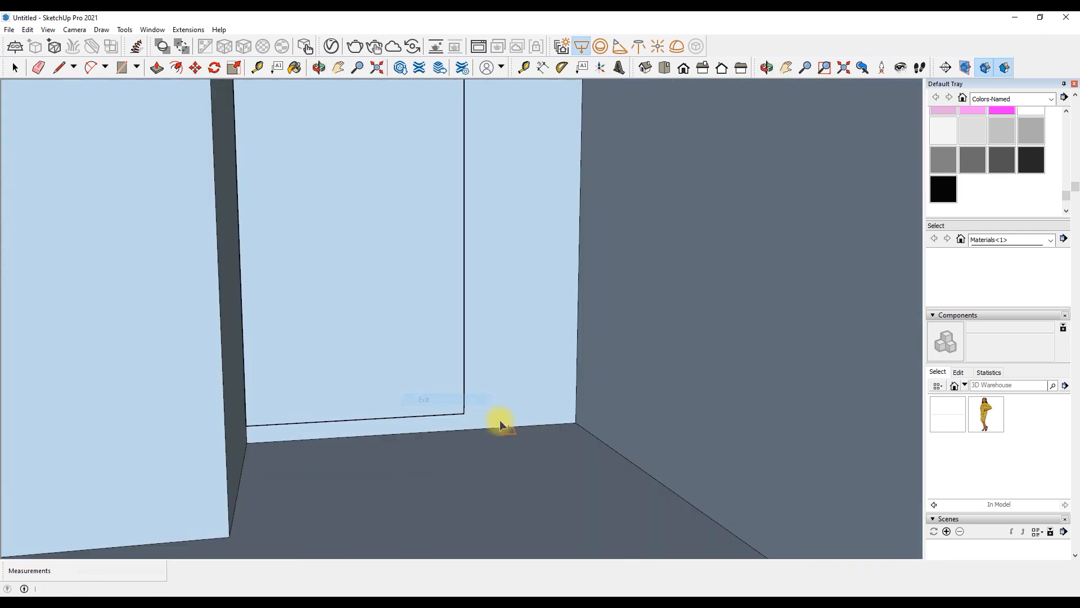
scroll(451, 369, "down", 5)
middle_click_drag(449, 366, 495, 332)
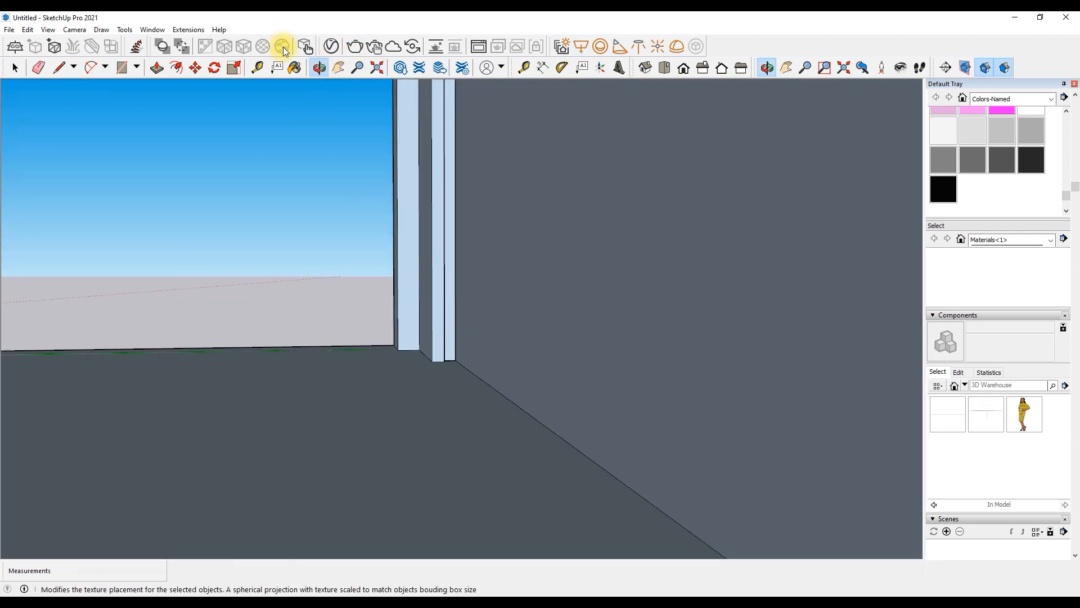
Draw V-Ray rectangle lights in the top and right reveal gaps of the recess
left_click(338, 68)
left_click_drag(405, 189, 332, 377)
scroll(360, 405, "down", 4)
scroll(376, 144, "up", 2)
middle_click_drag(376, 141, 338, 246, "shift")
scroll(331, 245, "up", 5)
scroll(325, 239, "down", 1)
middle_click_drag(304, 88, 690, 374)
left_click(557, 380)
middle_click_drag(611, 409, 579, 90, "shift")
scroll(557, 236, "down", 5)
scroll(576, 498, "up", 8)
right_click(630, 438)
left_click(655, 446)
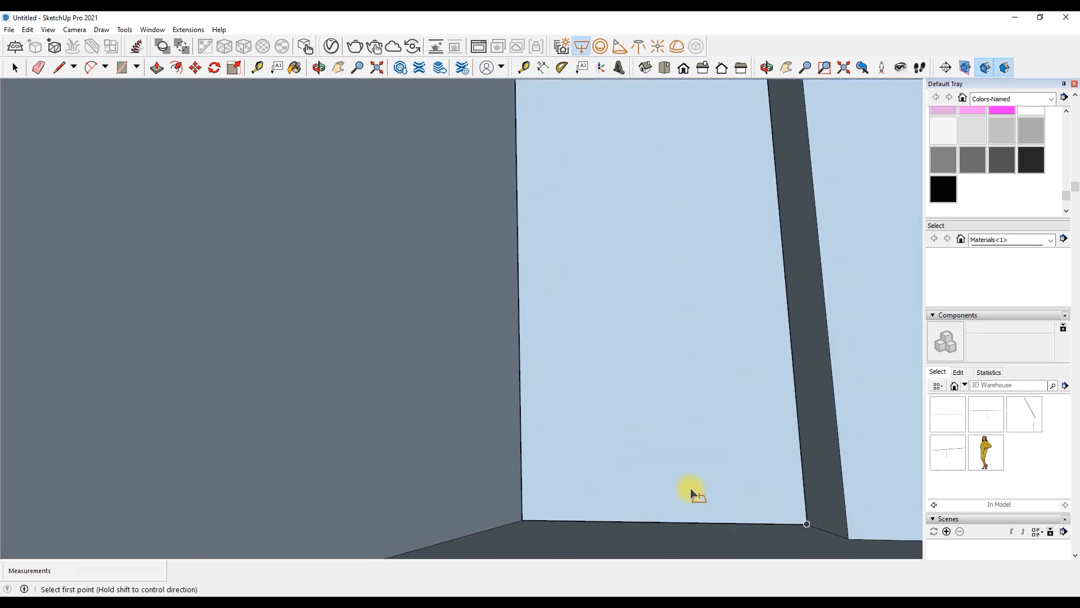
left_click(808, 523)
scroll(383, 412, "down", 4)
scroll(523, 397, "down", 4)
scroll(524, 397, "down", 3)
Set the standard front view, frame it closely on the recessed TV wall, and save it as a scene
left_click(683, 68)
scroll(636, 333, "down", 8)
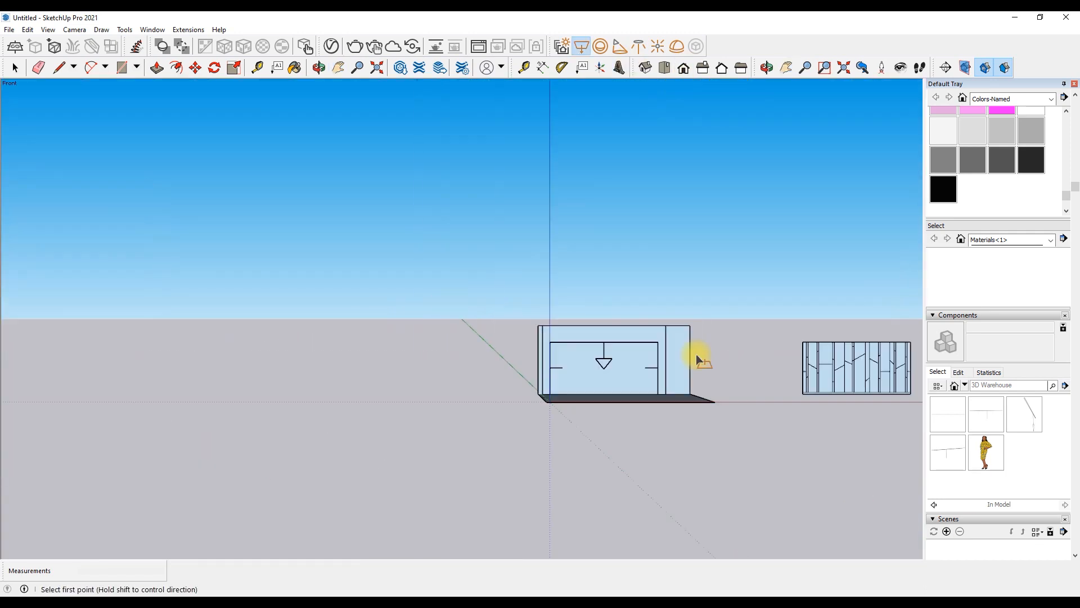
scroll(557, 322, "up", 7)
scroll(204, 222, "up", 1)
key("space")
scroll(603, 369, "up", 4)
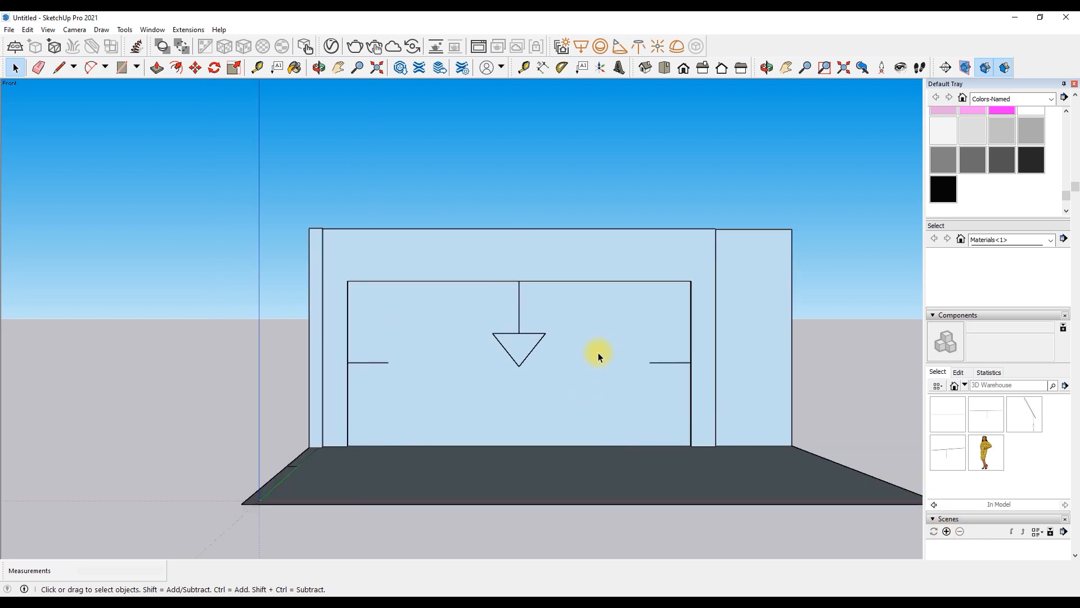
left_click(947, 532)
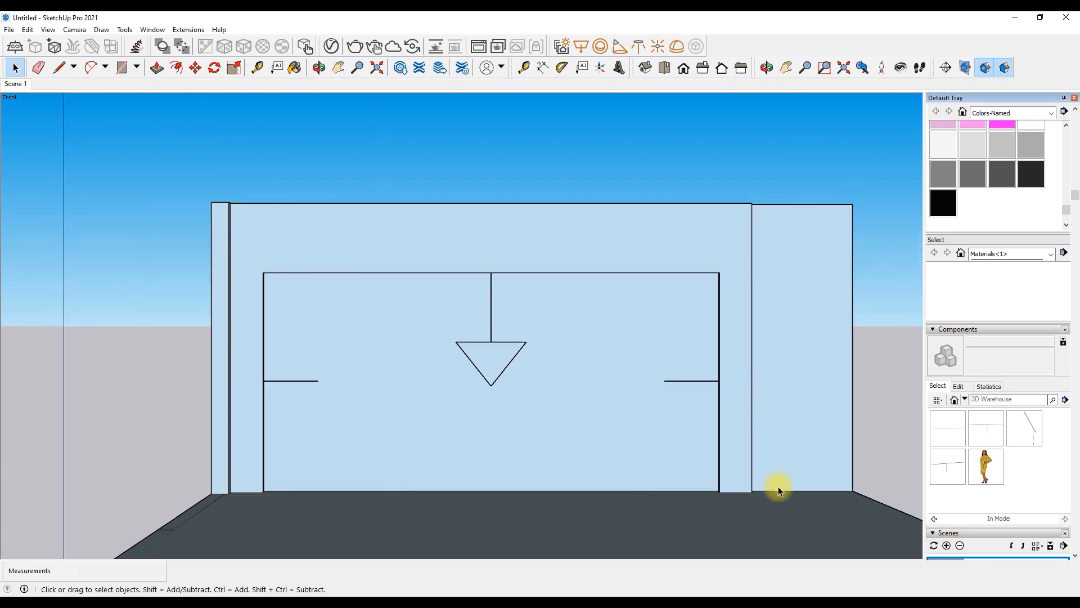
Load the Wood_189 material from the V-Ray material library and paint both segments of the geometric panel's leftmost strip with it
left_click(58, 68)
scroll(297, 227, "down", 7)
scroll(670, 256, "up", 4)
scroll(666, 264, "up", 3)
scroll(445, 253, "up", 2)
scroll(447, 253, "down", 2)
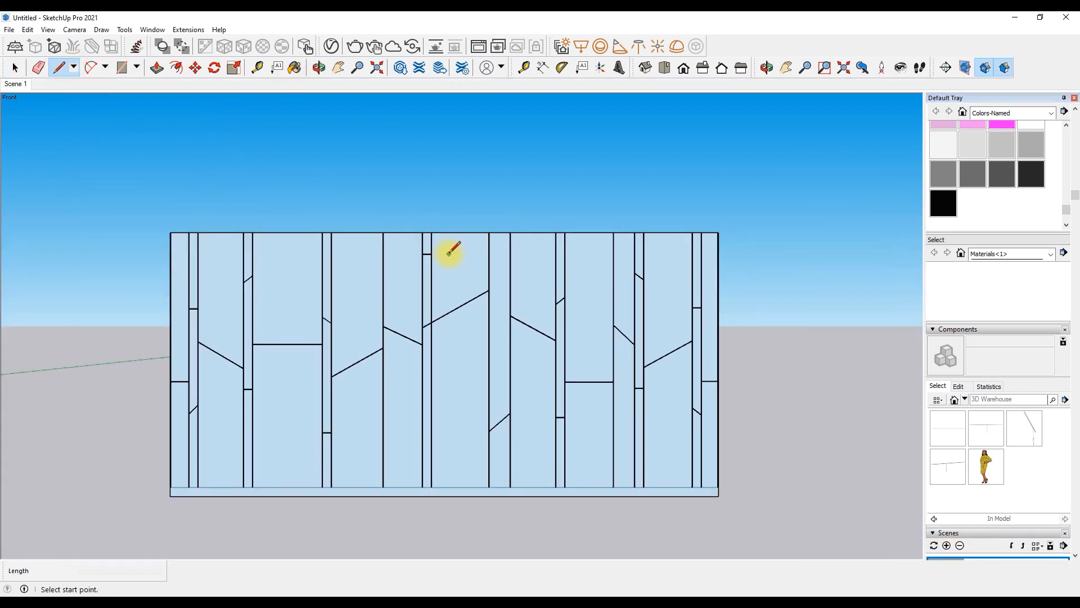
scroll(448, 252, "down", 2)
left_click(331, 47)
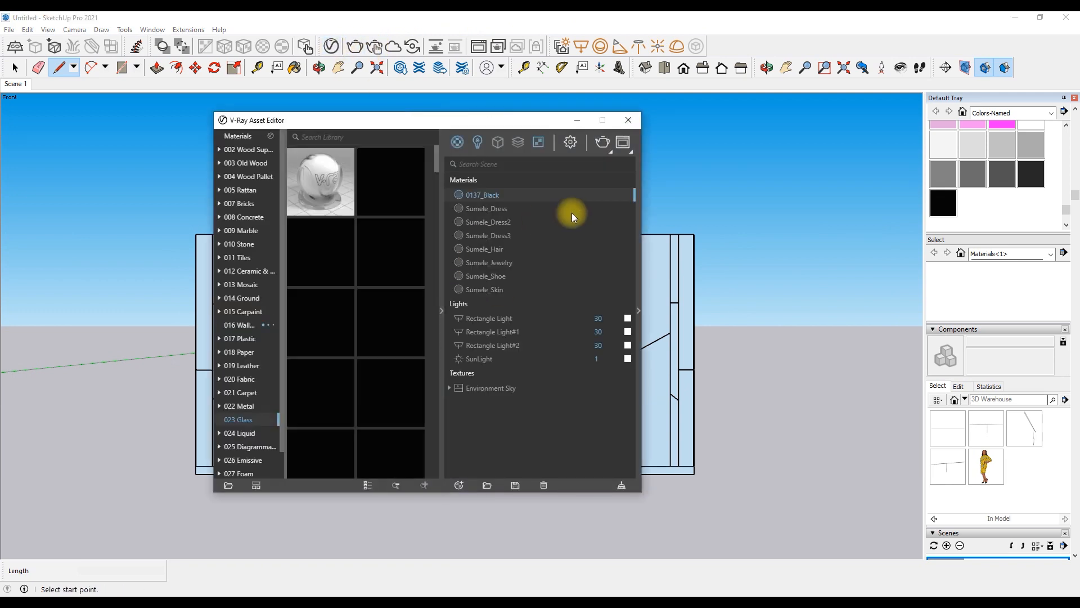
left_click(252, 153)
scroll(363, 269, "down", 5)
scroll(384, 286, "down", 2)
scroll(341, 232, "up", 6)
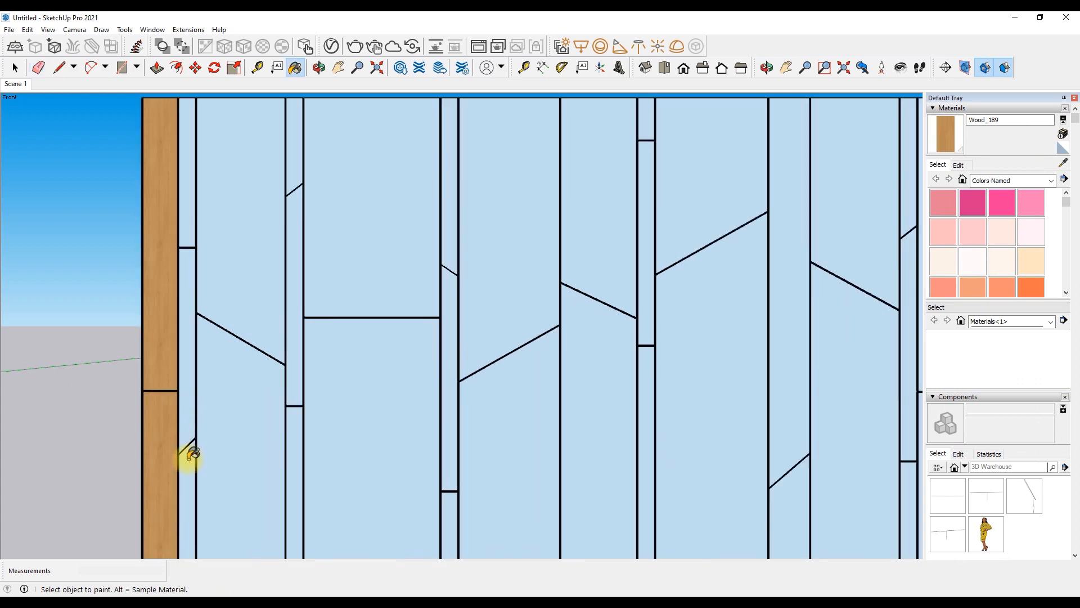
Paint the wide segments and the outer ends of the first narrow strips in the panel's left and middle parts with Wood_189
left_click(187, 457)
left_click(273, 239)
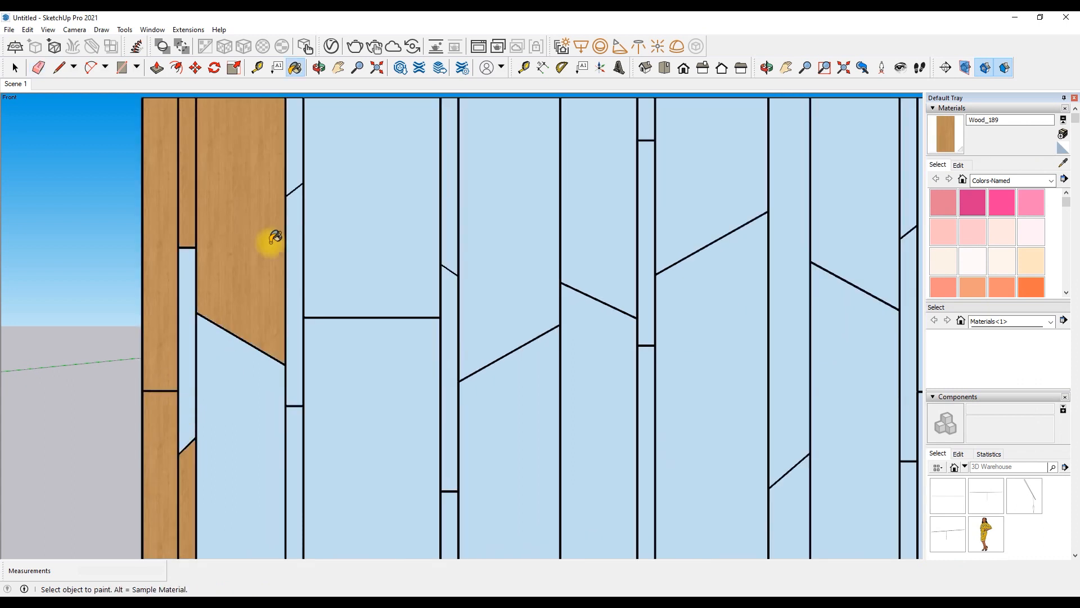
left_click(258, 377)
left_click(294, 174)
left_click(294, 420)
left_click(340, 393)
left_click(405, 277)
left_click(496, 298)
left_click(500, 380)
left_click(596, 270)
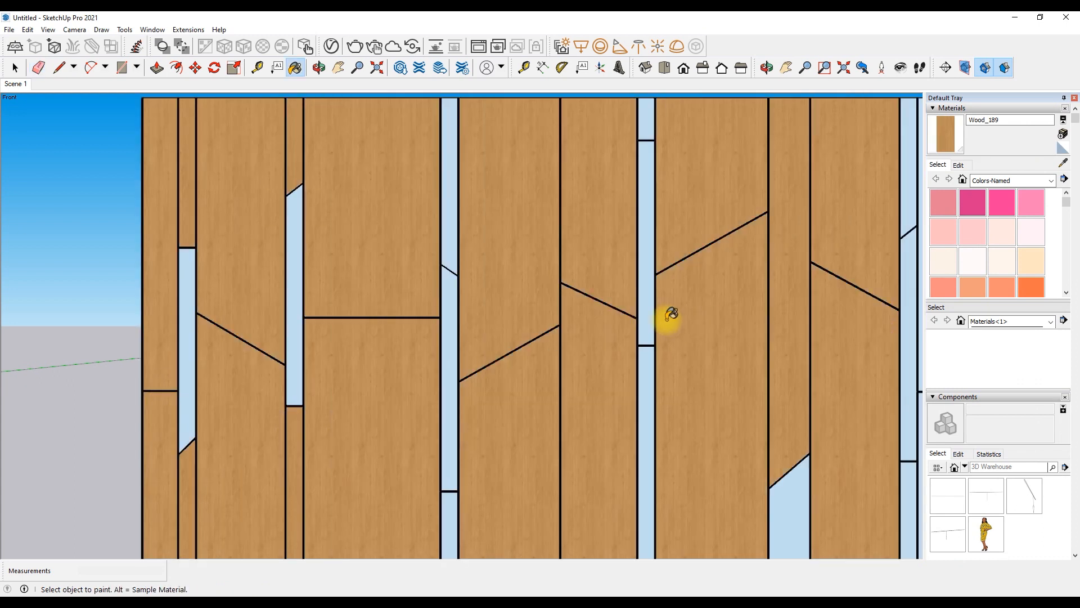
left_click(647, 318)
left_click(647, 367)
key("ctrl+z")
key("ctrl+z")
Paint the upper and lower end segments of the two remaining narrow strips in the panel's left half with Wood_189
left_click(647, 122)
left_click(643, 361)
left_click(449, 237)
scroll(450, 237, "down", 3)
scroll(453, 383, "up", 3)
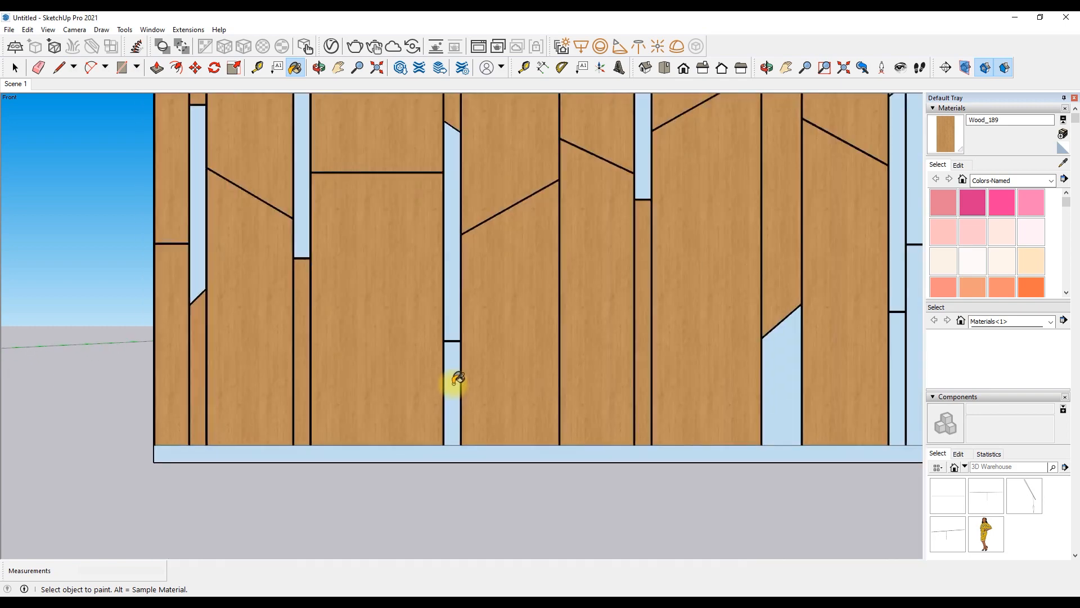
left_click(458, 379)
scroll(723, 273, "down", 4)
Paint the right part of the panel with Wood_189, except the middle segments of its narrow strips
scroll(737, 249, "up", 1)
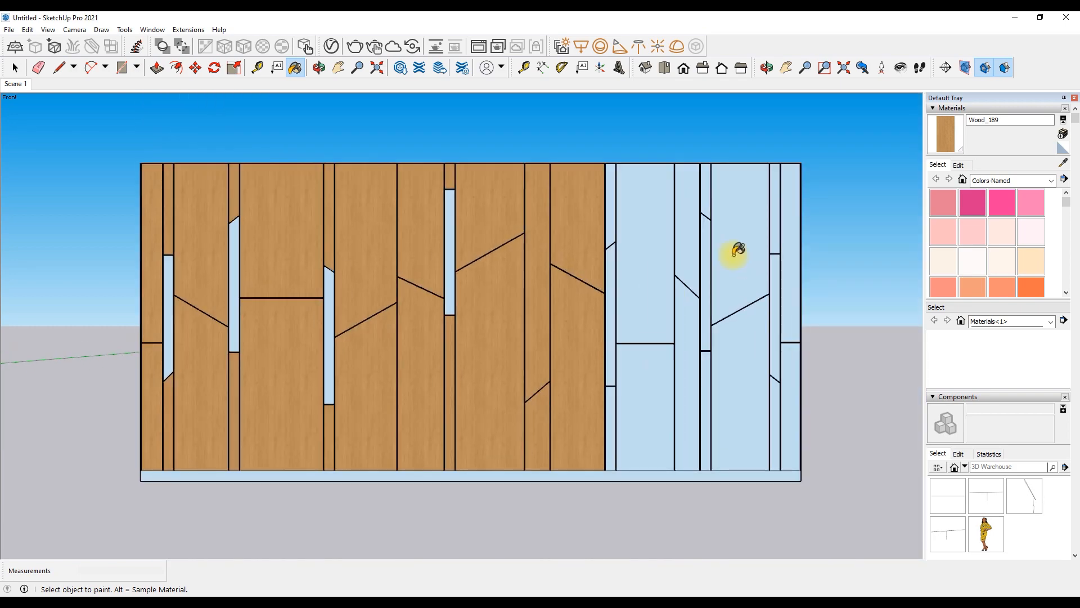
scroll(733, 255, "up", 2)
left_click(733, 255)
left_click(813, 421)
left_click(745, 429)
left_click(698, 435)
left_click(678, 394)
scroll(678, 386, "down", 4)
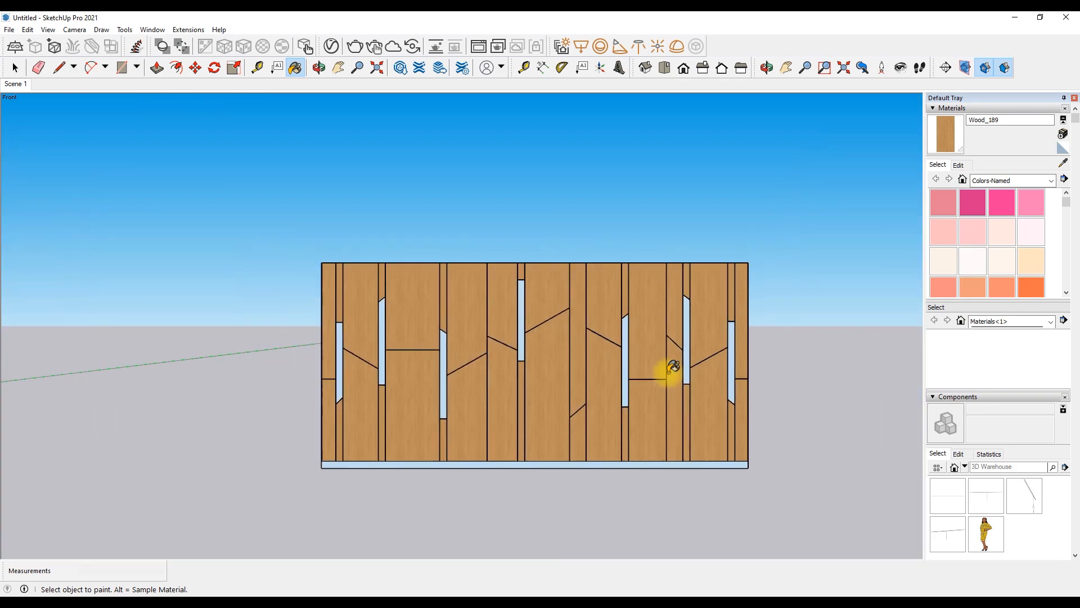
Try to reposition the wood texture on the wide segment below the diagonal groove at the panel's centre
scroll(578, 366, "up", 5)
scroll(482, 355, "down", 3)
scroll(483, 355, "up", 1)
key("space")
right_click(491, 321)
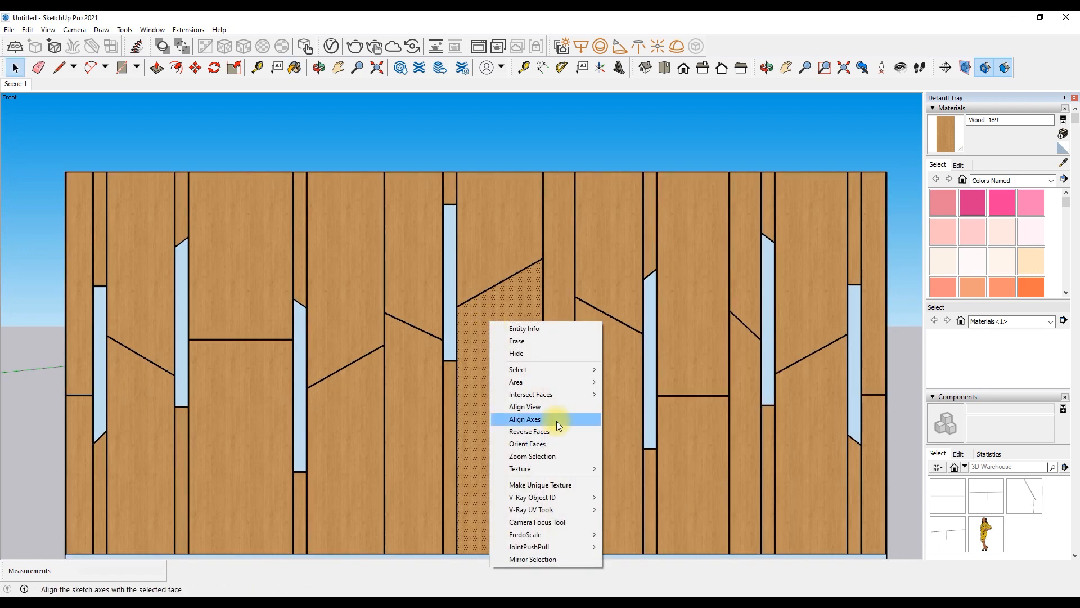
mouse_move(535, 469)
left_click(631, 469)
scroll(579, 272, "down", 3)
left_click_drag(526, 270, 518, 338)
left_click_drag(574, 358, 544, 369)
scroll(544, 367, "up", 3)
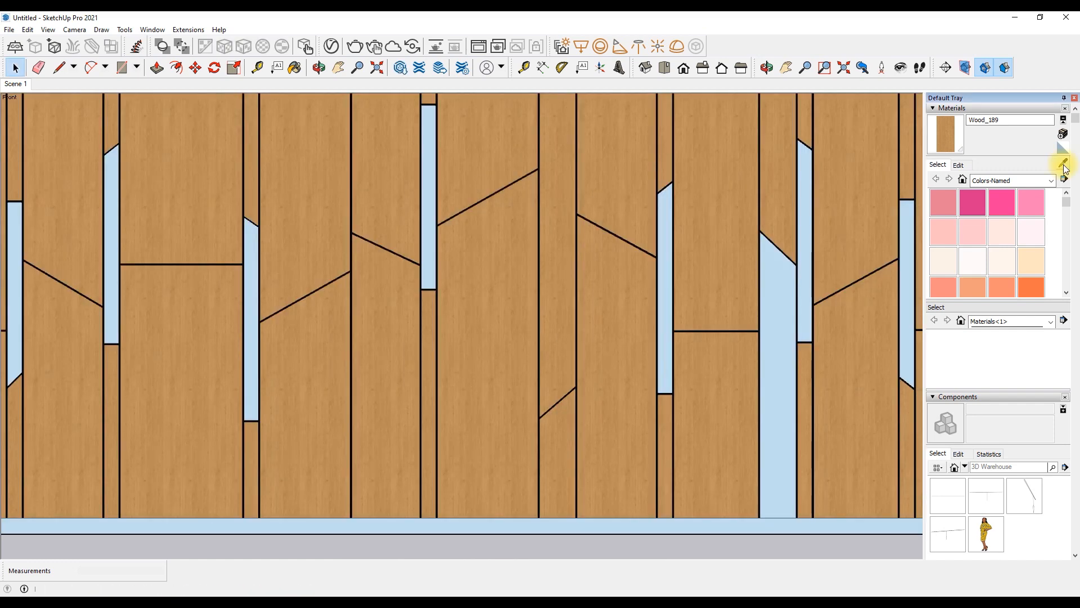
Sample the wood material from the panel and paint the bare segment below the short diagonal groove on the right with it
left_click(1063, 163)
left_click(767, 201)
left_click(765, 317)
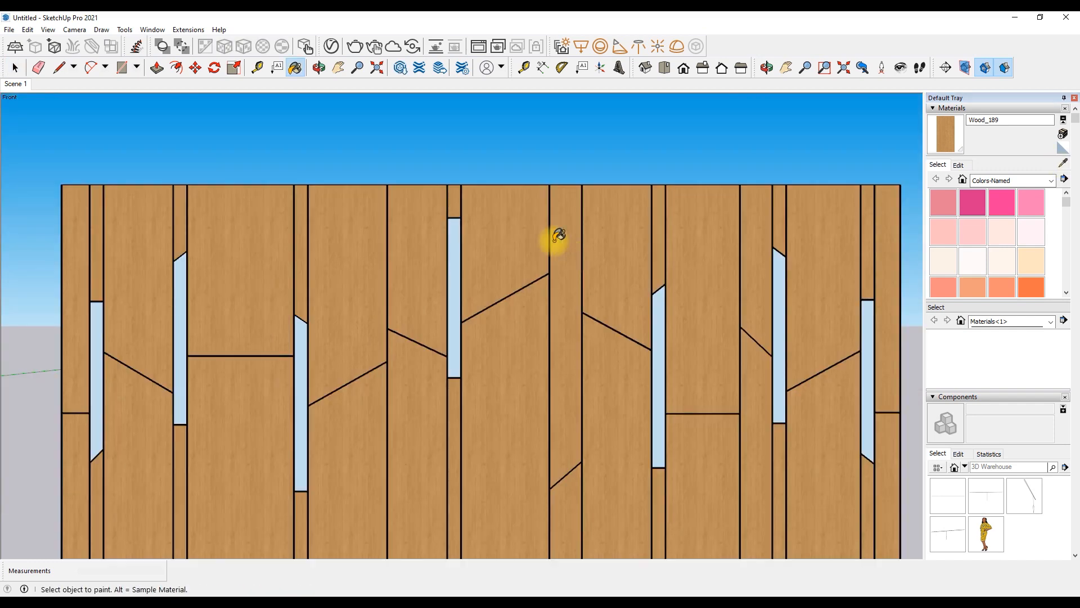
Try to rotate the wood texture on one segment of the panel's left half and sample it for another segment
key("space")
right_click(490, 261)
right_click(334, 287)
mouse_move(386, 434)
left_click(477, 434)
scroll(402, 376, "down", 4)
left_click_drag(370, 360, 417, 366)
left_click_drag(364, 319, 335, 358)
left_click_drag(383, 395, 370, 370)
left_click(502, 263)
left_click(1063, 164)
left_click(377, 303)
key("space")
left_click(236, 540)
scroll(242, 459, "up", 5)
scroll(297, 374, "down", 4)
scroll(540, 256, "up", 4)
scroll(461, 199, "down", 3)
scroll(417, 317, "up", 3)
scroll(416, 315, "down", 3)
scroll(169, 371, "up", 4)
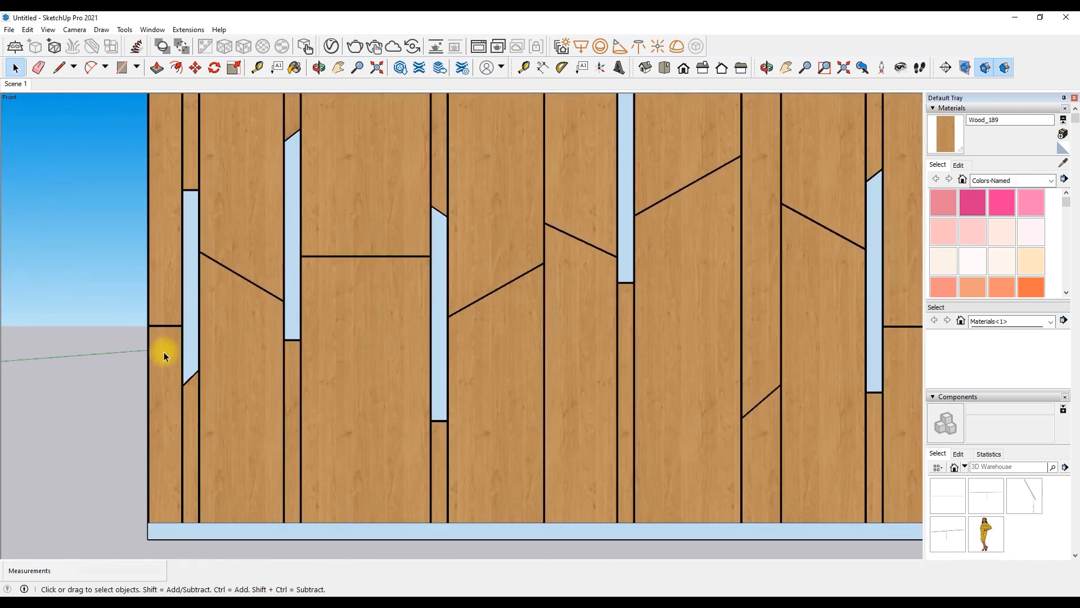
Rotate the wood texture on the lower segment of the leftmost strip to a diagonal grain
left_click(164, 219)
right_click(167, 336)
mouse_move(255, 483)
left_click(321, 497)
right_click(160, 443)
mouse_move(194, 344)
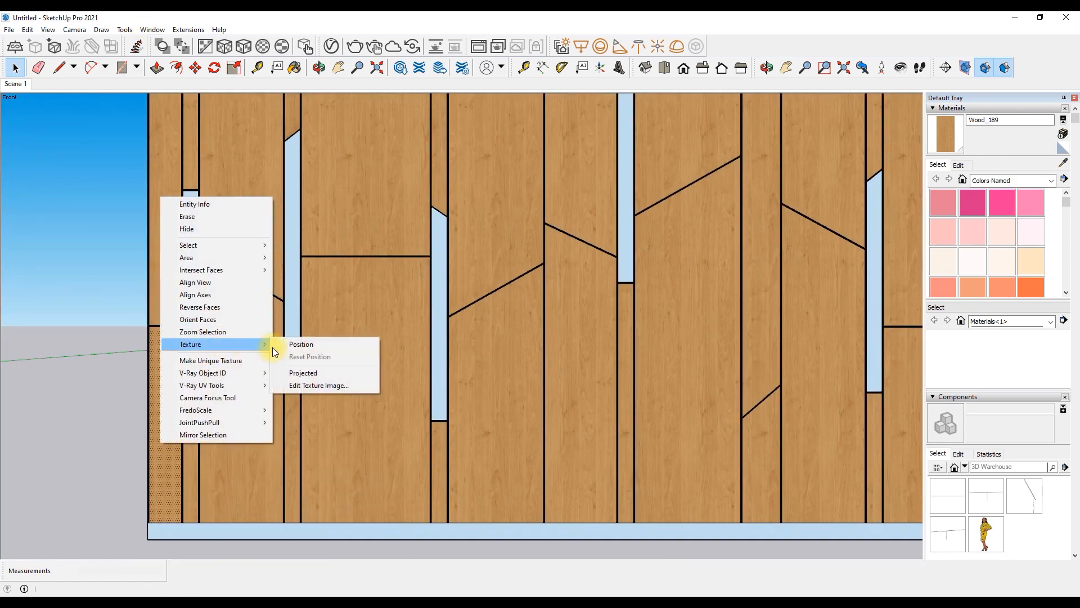
left_click(295, 344)
left_click_drag(169, 439, 189, 398)
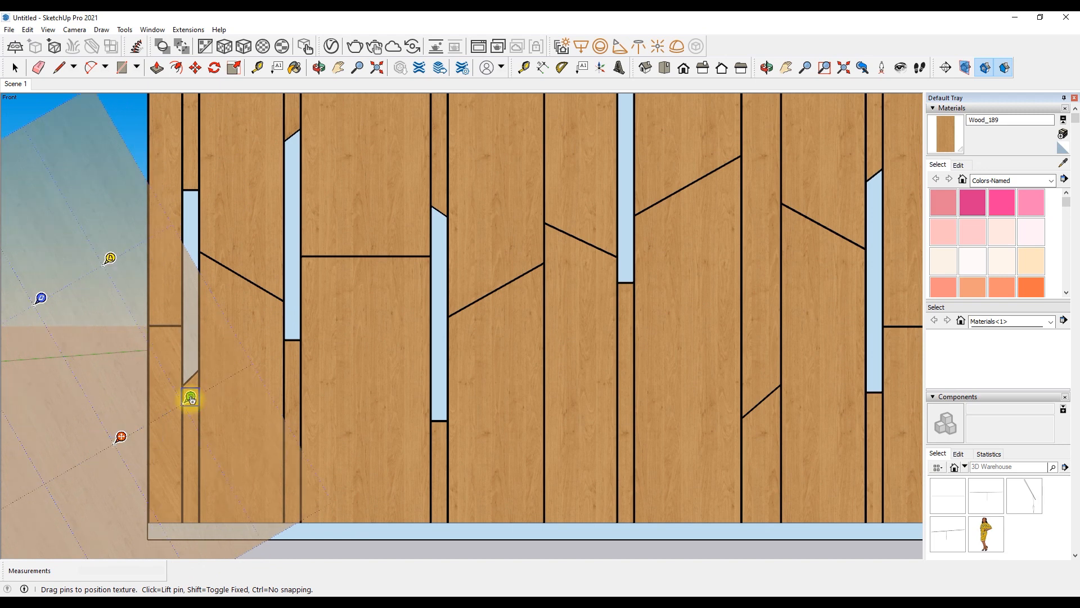
key("Return")
Sample the diagonal wood texture and try it on the wide lower segment left of the panel's centre
left_click(1063, 163)
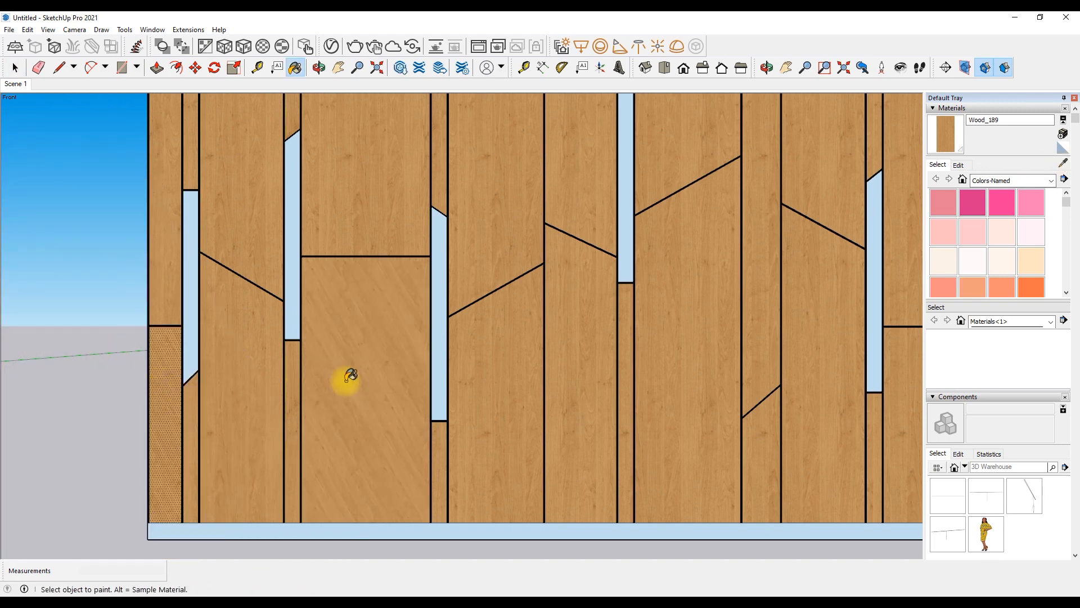
scroll(352, 376, "down", 2)
scroll(352, 315, "up", 2)
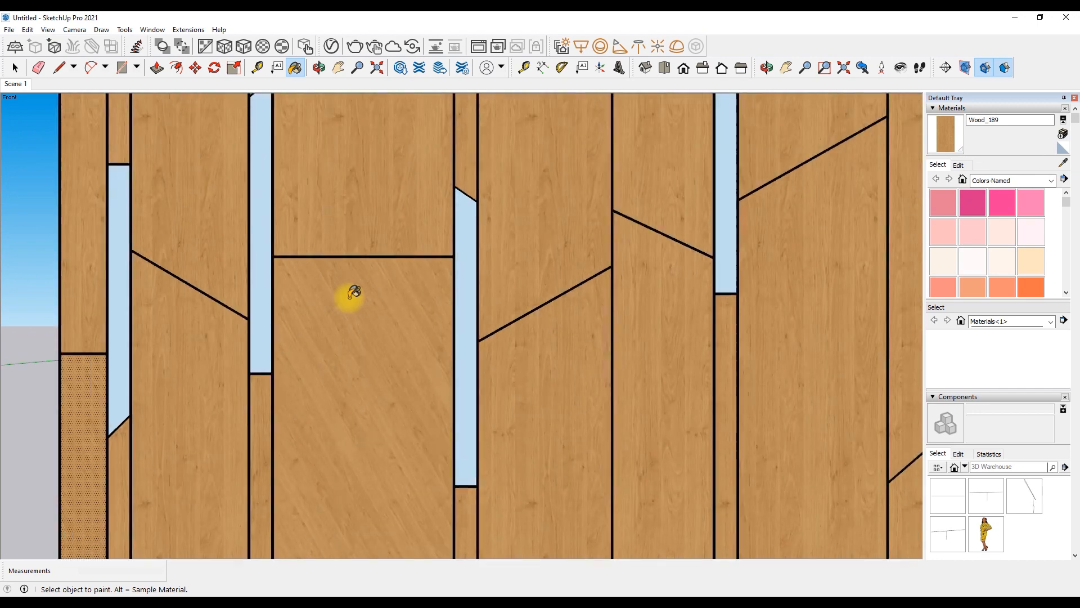
scroll(349, 298, "down", 1)
Reposition the wood texture on the lower segment of the leftmost strip with a steeper diagonal grain
key("space")
right_click(273, 238)
mouse_move(234, 266)
left_click(281, 267)
left_click_drag(146, 456, 185, 391)
left_click_drag(162, 426, 214, 487)
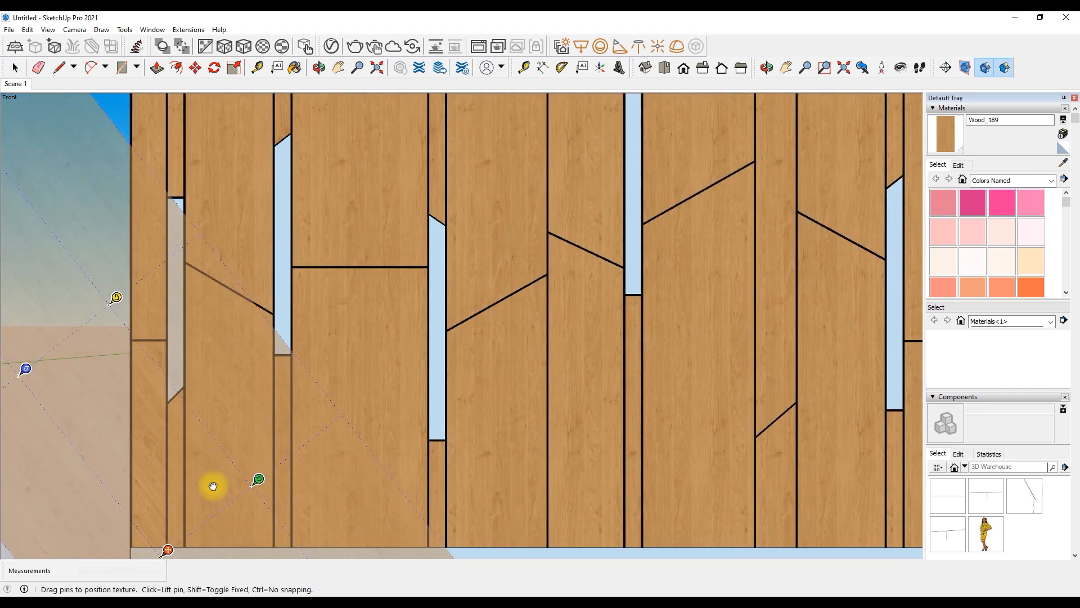
key("Return")
Sample the diagonal grain and apply it to the wide lower left segment and two upper segments, one left of centre and one on the right
left_click(1063, 163)
left_click(144, 411)
left_click(313, 367)
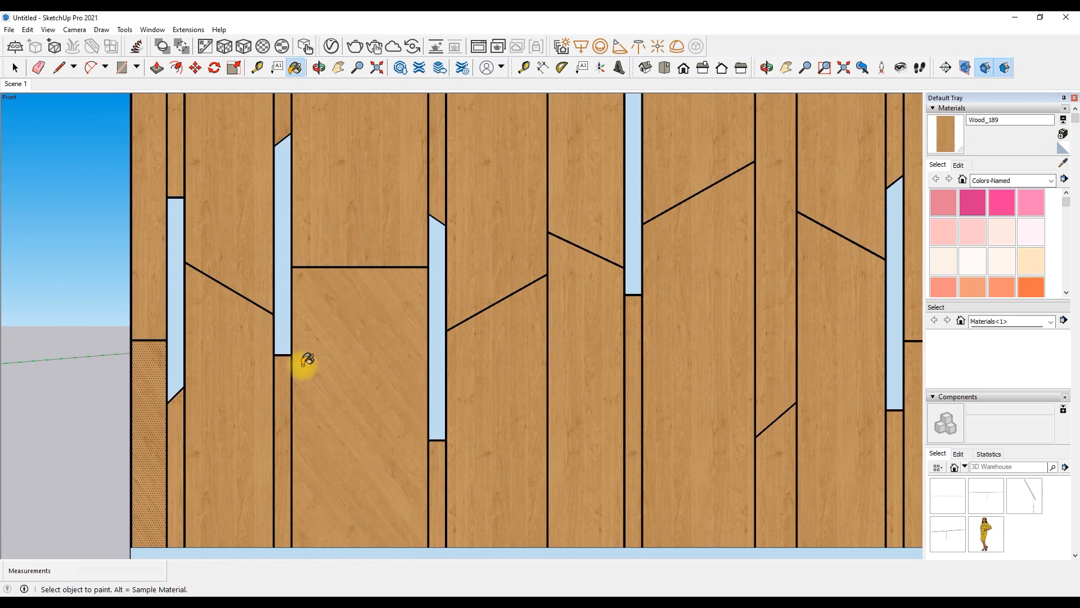
scroll(309, 363, "down", 2)
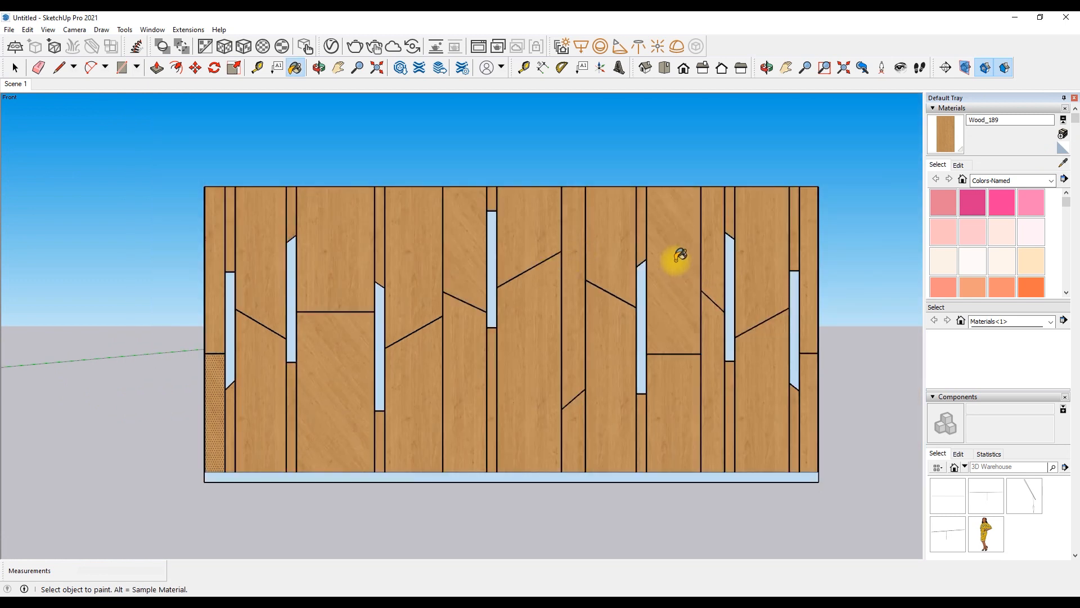
scroll(655, 450, "up", 4)
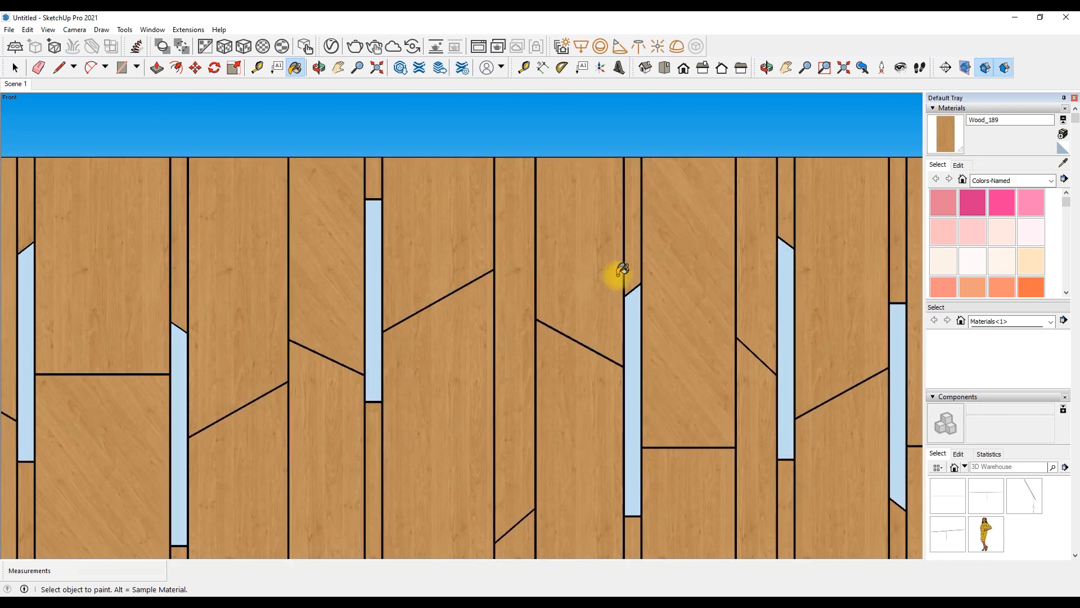
scroll(457, 385, "down", 1)
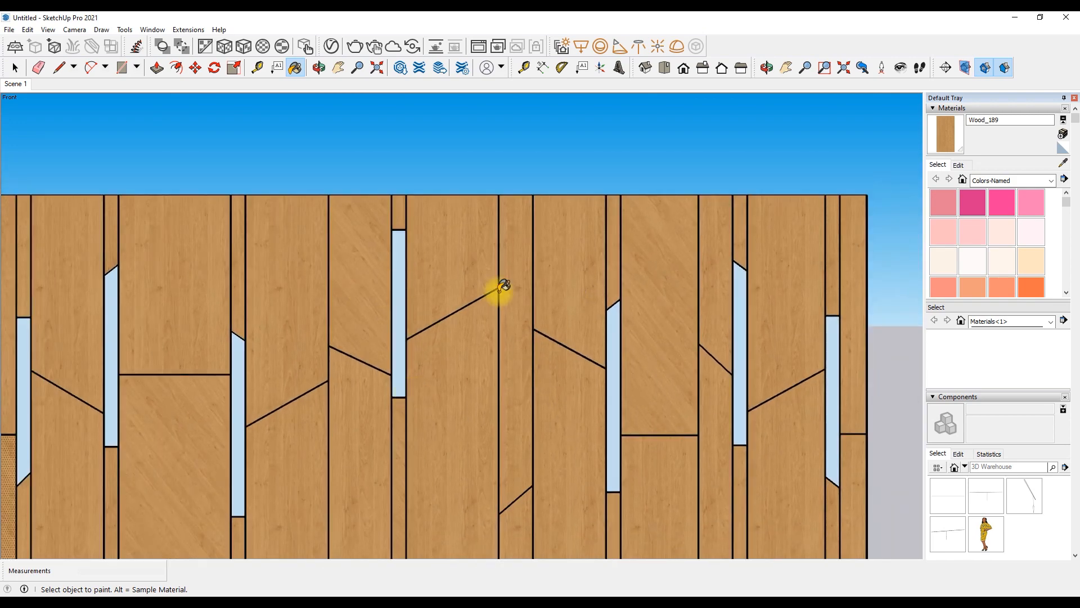
scroll(284, 276, "down", 2)
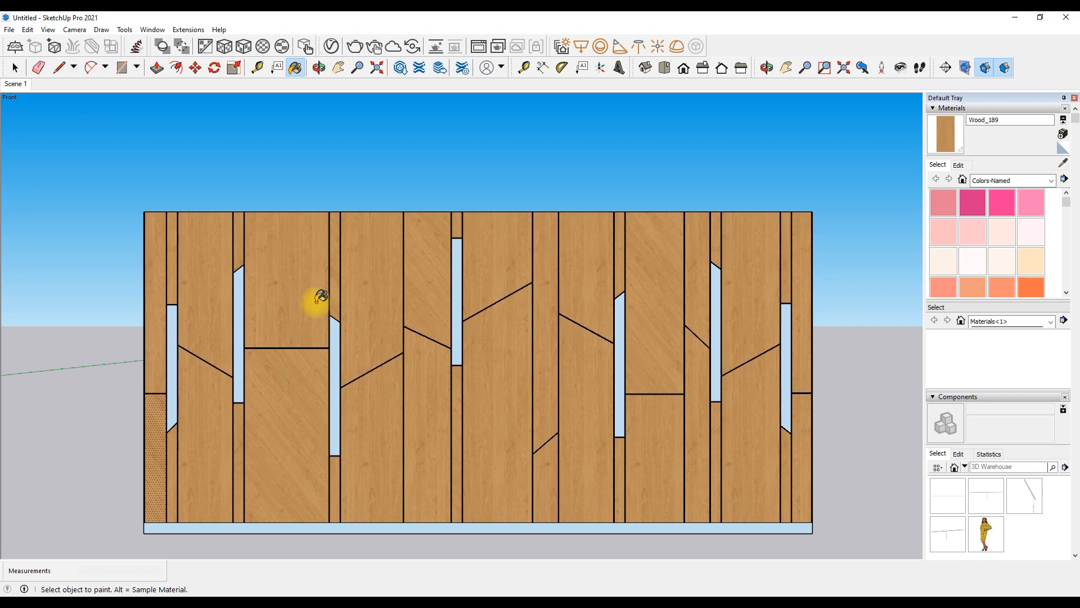
Rotate the wood texture on the wide upper segment near the panel's right end to the opposite diagonal grain and sample it
scroll(172, 285, "up", 2)
scroll(310, 313, "down", 3)
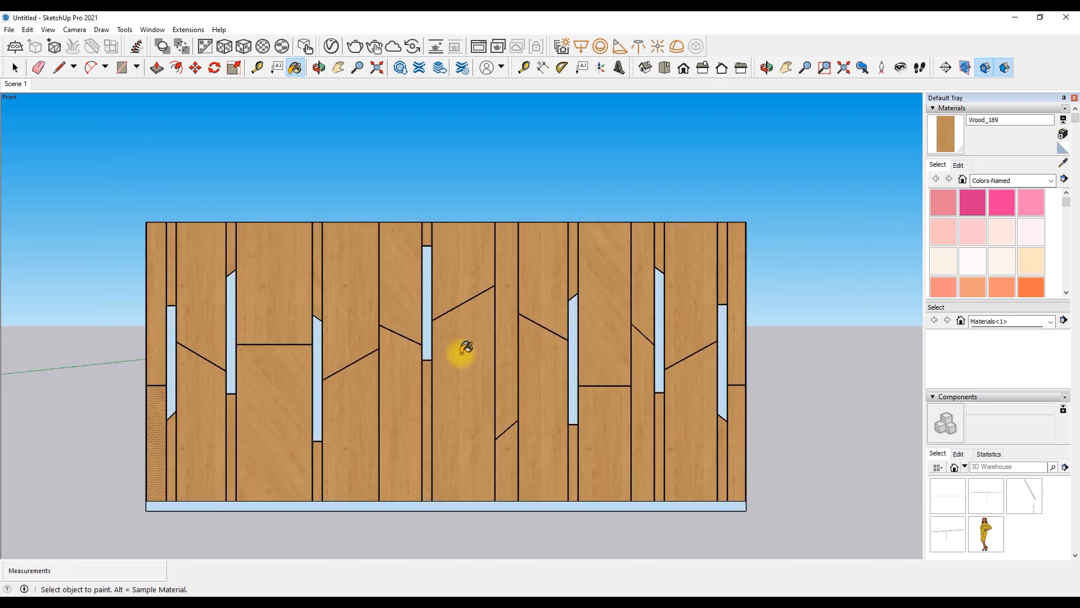
scroll(460, 347, "up", 1)
key("space")
right_click(694, 249)
mouse_move(735, 392)
left_click(832, 395)
left_click_drag(728, 379, 741, 444)
left_click_drag(721, 406, 685, 342)
key("Return")
left_click(1063, 164)
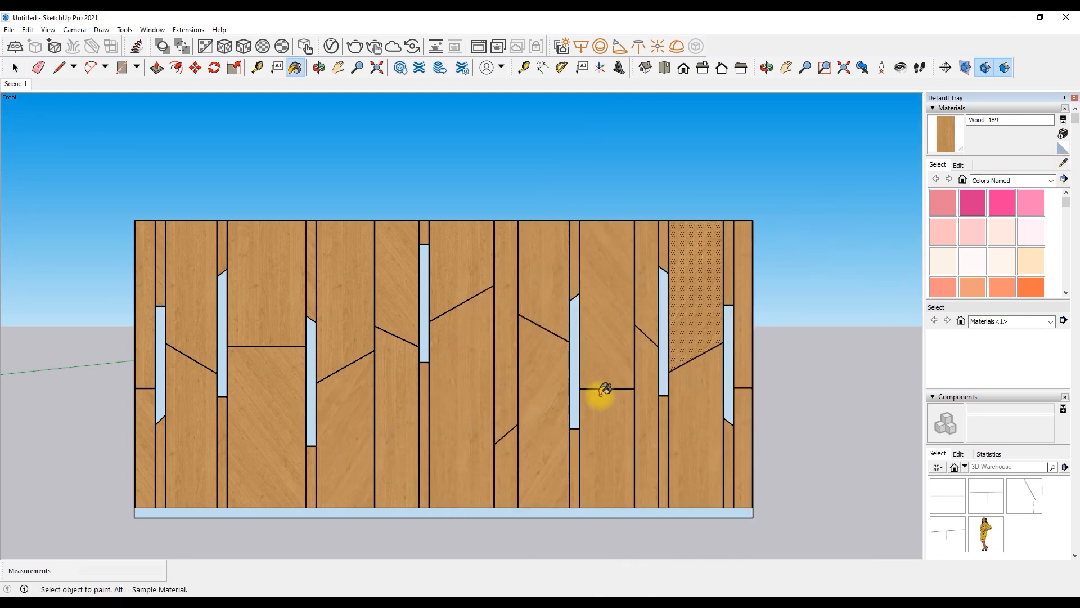
Apply the sampled opposite diagonal grain to the wide upper segment just right of the panel's central slot
scroll(257, 291, "up", 2)
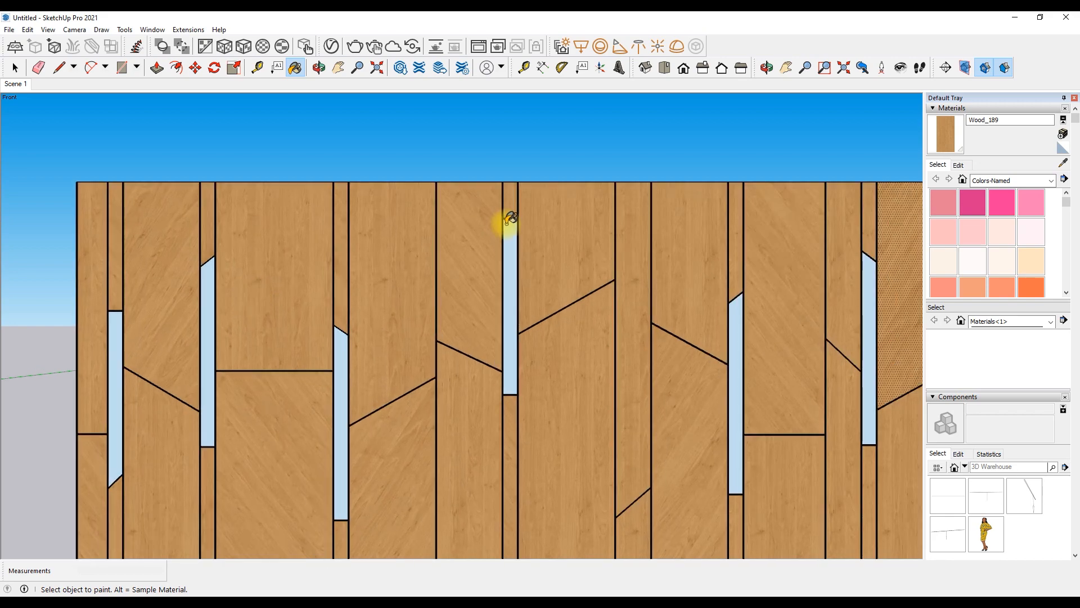
scroll(345, 251, "up", 2)
scroll(147, 255, "down", 2)
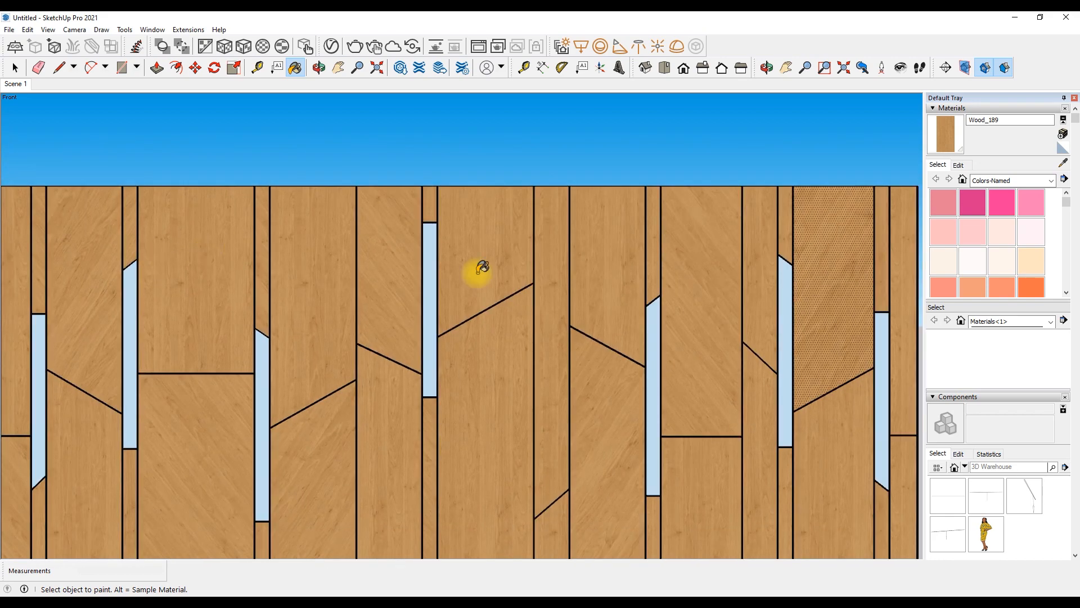
scroll(507, 259, "up", 2)
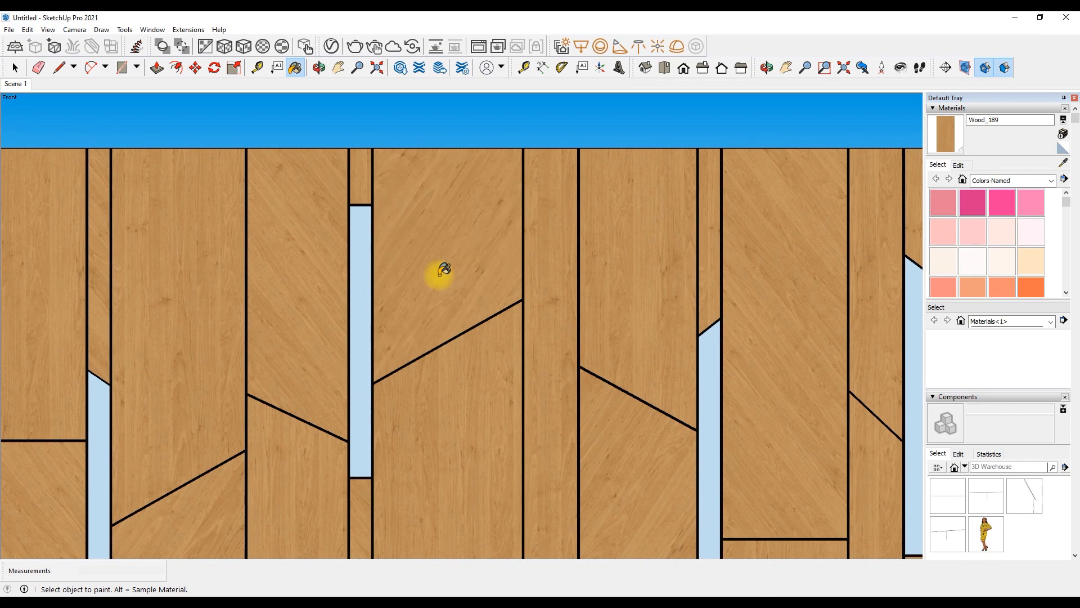
scroll(470, 254, "down", 3)
scroll(495, 270, "down", 2)
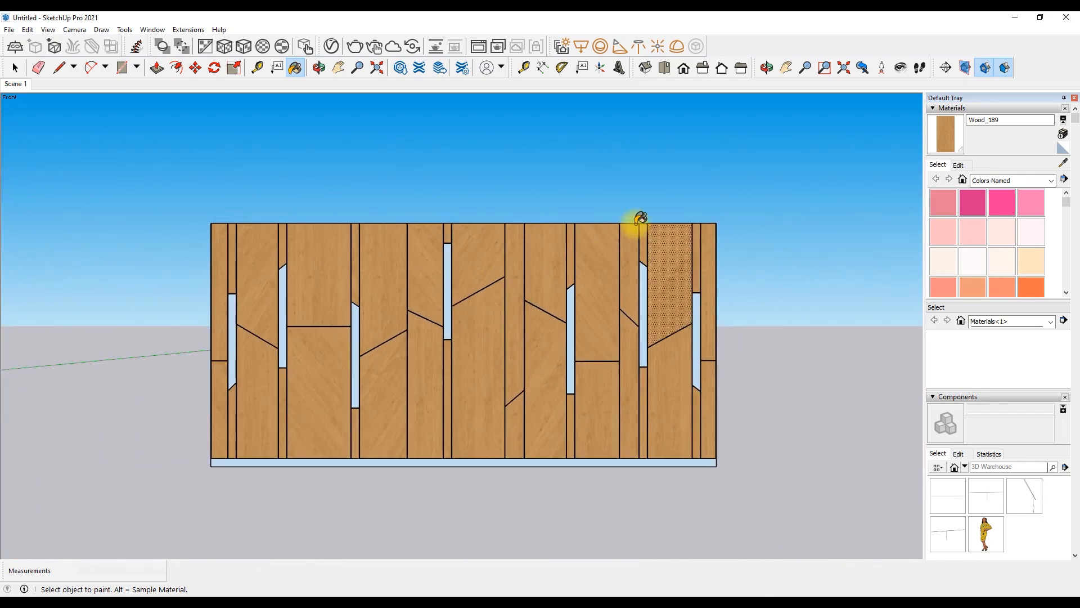
scroll(671, 295, "up", 2)
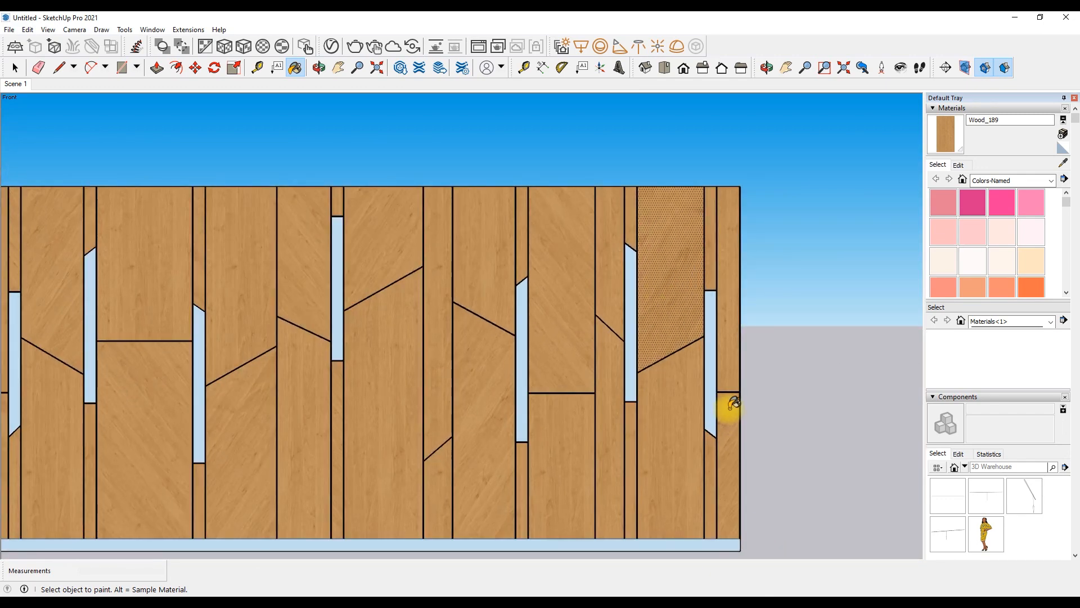
key("space")
scroll(656, 353, "down", 1)
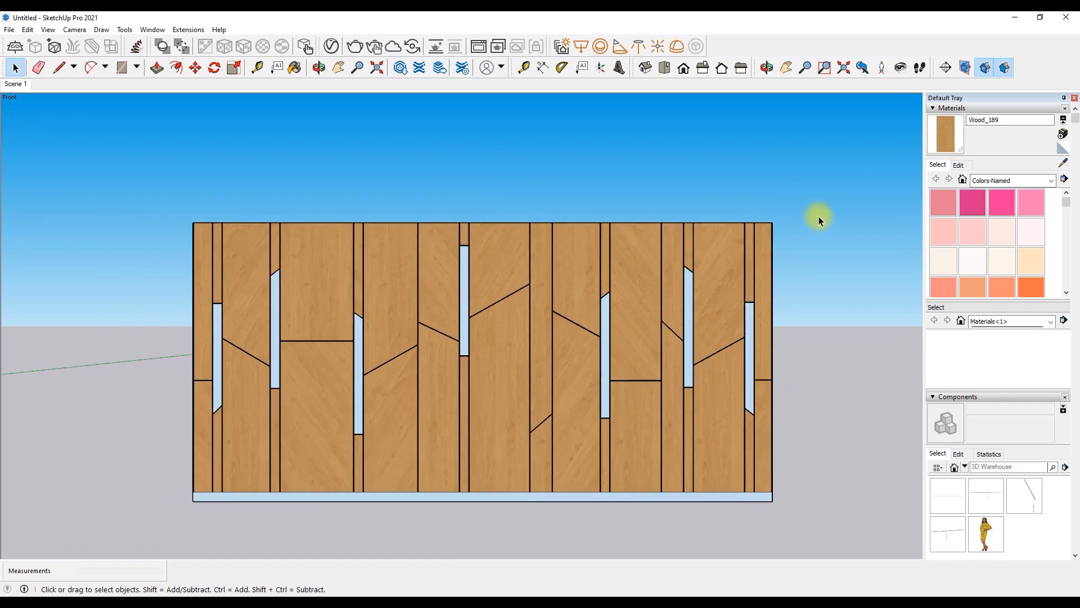
Paint all the blank vertical slots in the wood panel with 0136_Charcoal
scroll(961, 239, "down", 8)
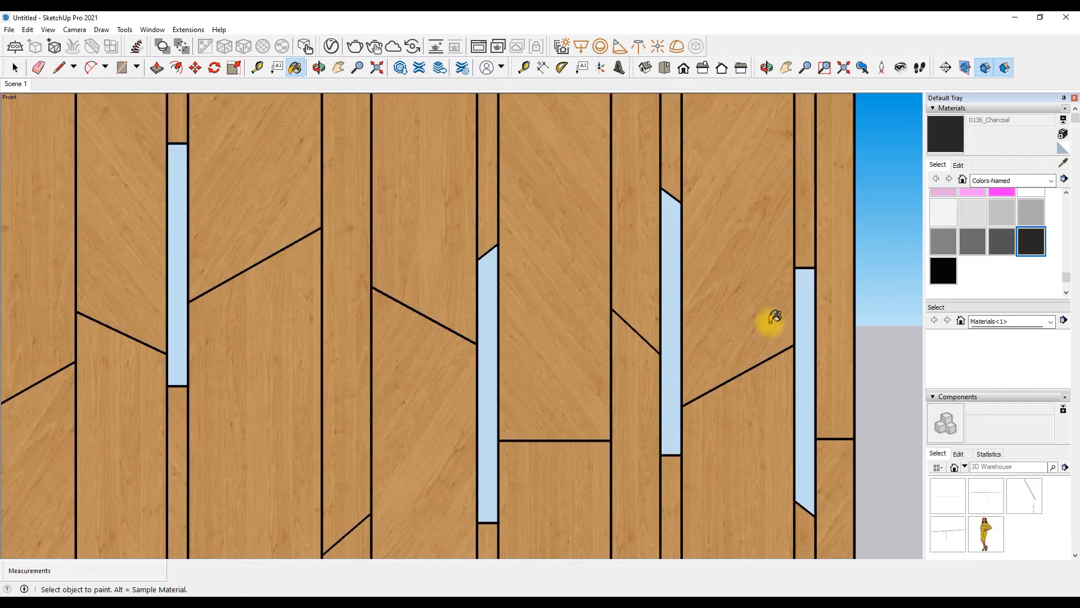
left_click(805, 337)
left_click(671, 338)
left_click(488, 338)
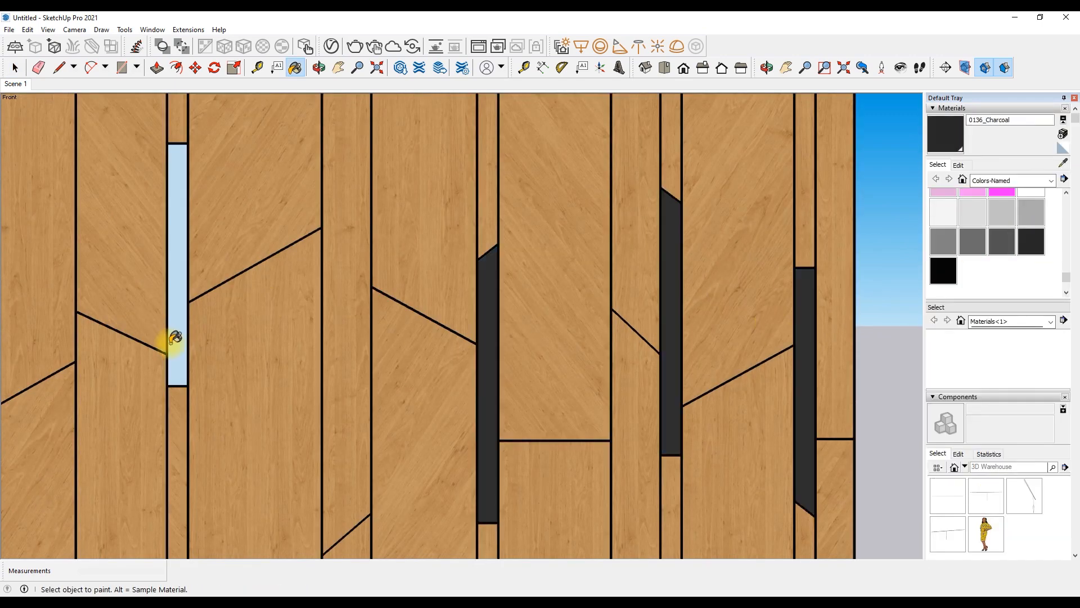
middle_click_drag(175, 337, 332, 345, "shift")
left_click(332, 345)
left_click(152, 337)
left_click(24, 357)
middle_click_drag(24, 357, 224, 313, "shift")
Sample the charcoal from the leftmost slot and open its settings in the V-Ray Asset Editor
key("space")
right_click(224, 313)
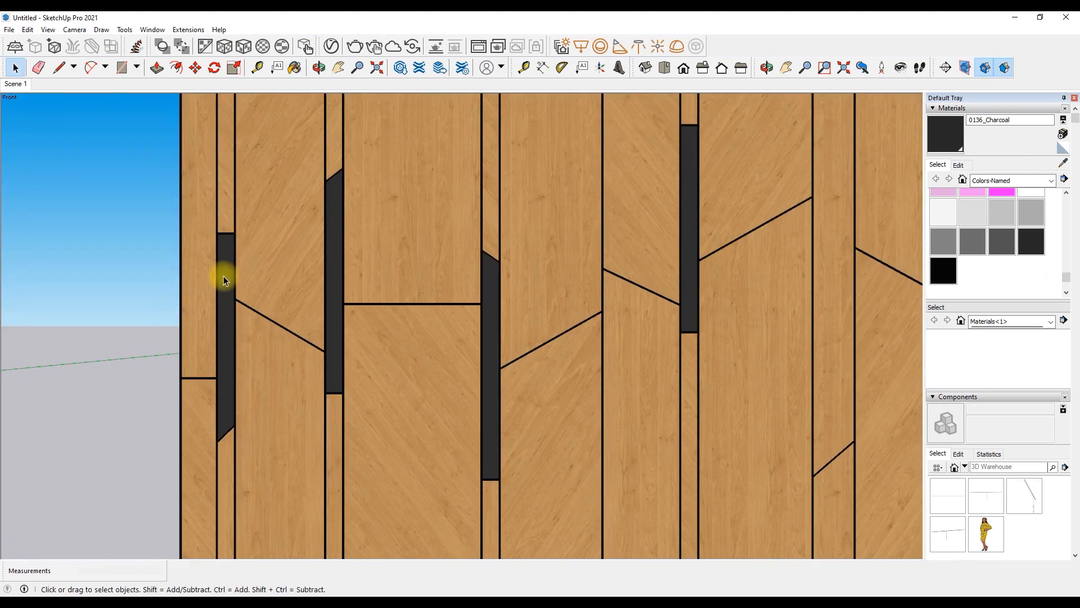
left_click(224, 276)
left_click(331, 47)
left_click_drag(478, 116, 541, 189)
left_click(1062, 163)
left_click(226, 319)
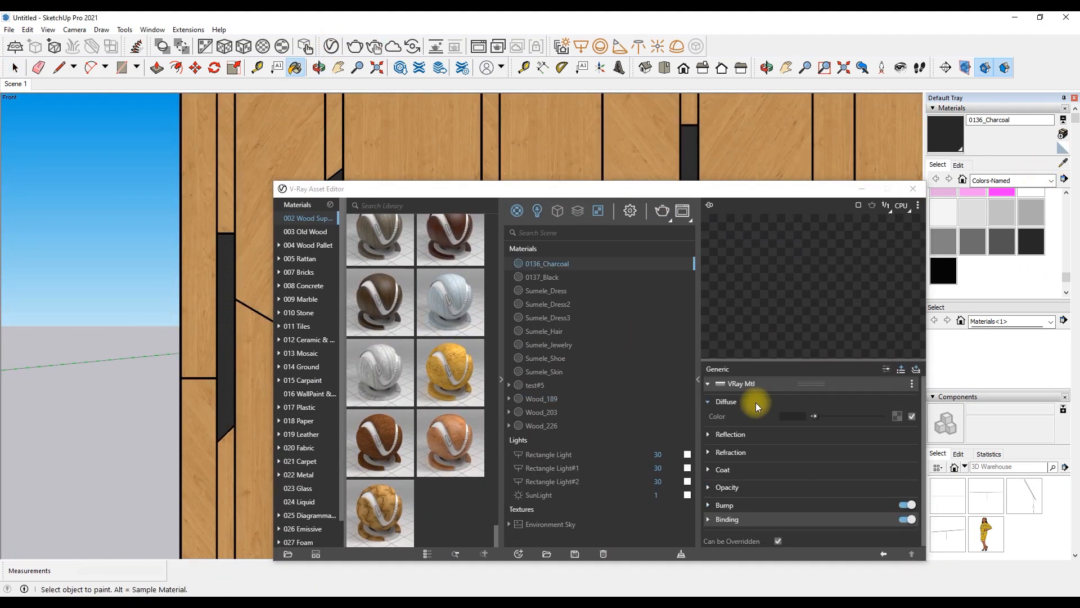
Set the charcoal material's diffuse colour to black and its Coat Amount to 1, and close the editor
left_click(710, 469)
left_click_drag(815, 483, 619, 491)
type("1")
key("Return")
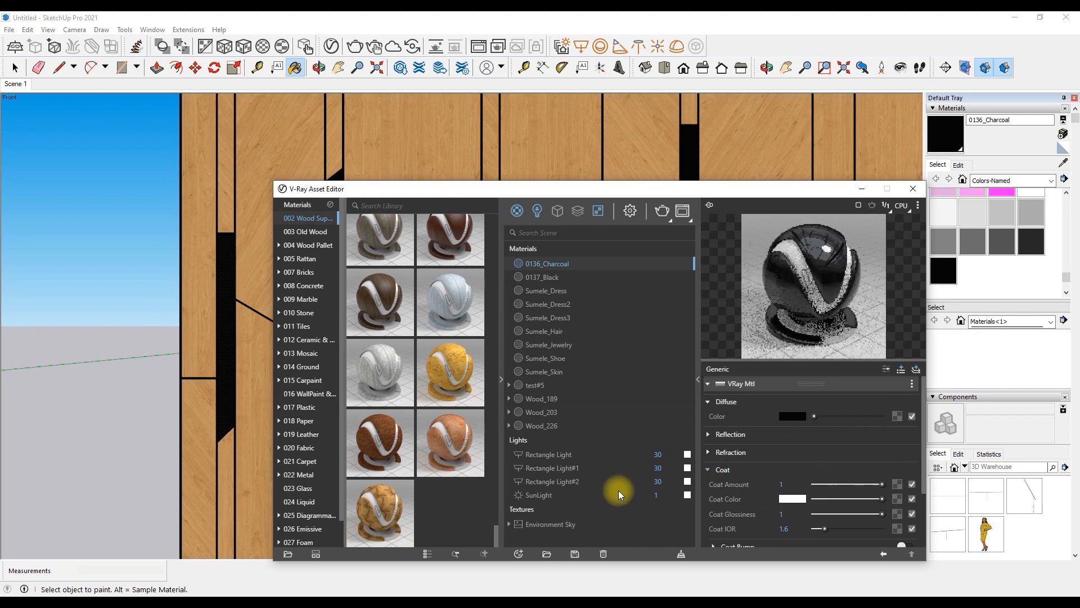
left_click(912, 189)
Divide the panel's base strip with two vertical lines at the outer edges of the third and fifth slotted strips
scroll(394, 381, "down", 5)
scroll(394, 417, "up", 2)
key("space")
scroll(479, 410, "down", 3)
scroll(488, 377, "up", 1)
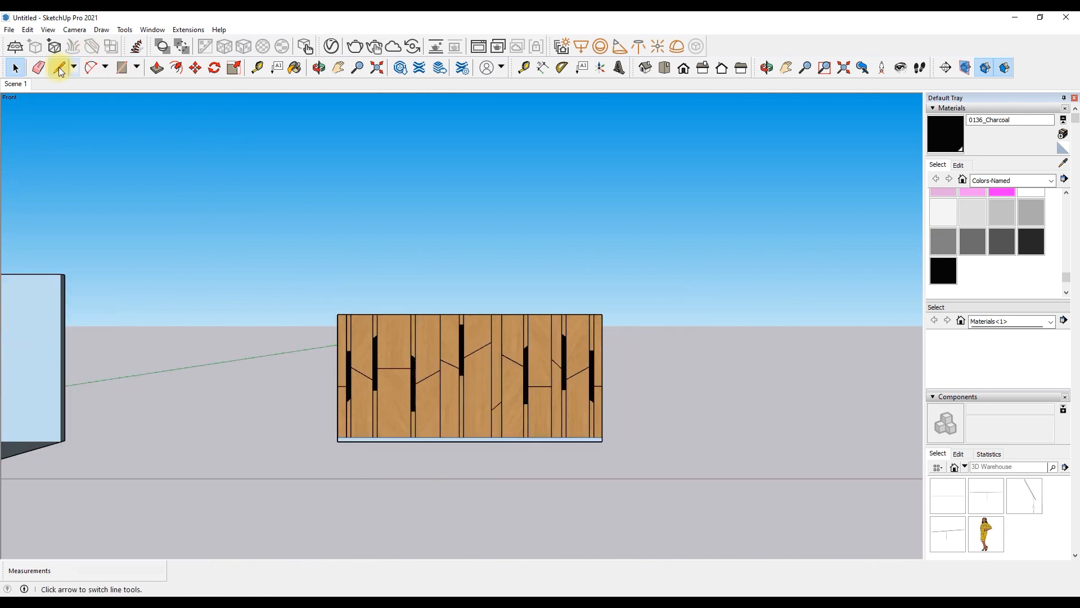
left_click(61, 68)
scroll(515, 368, "down", 2)
scroll(493, 383, "up", 5)
left_click(461, 405)
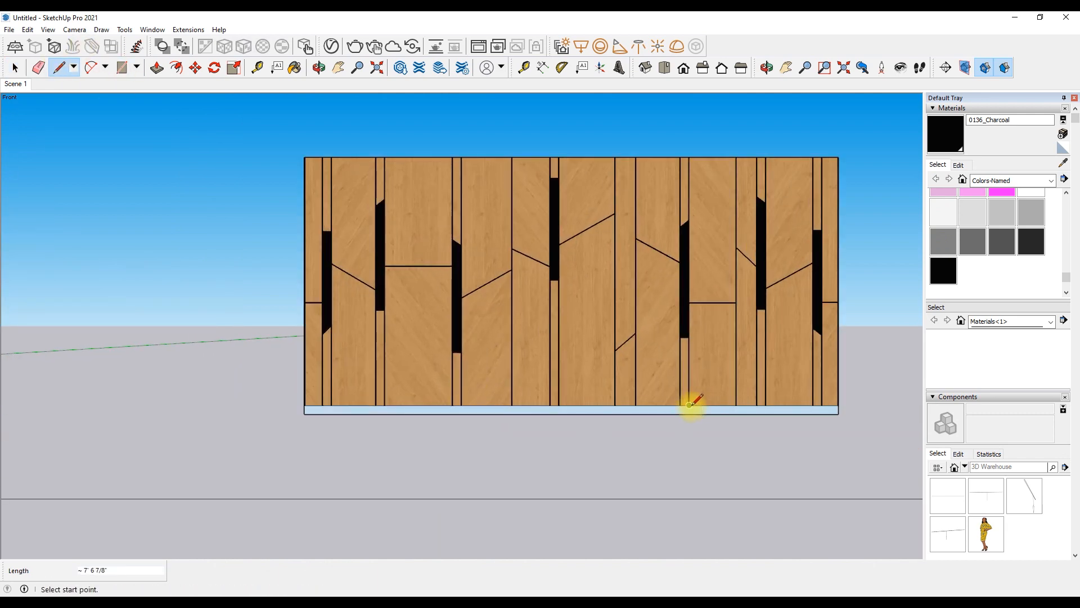
scroll(453, 388, "up", 5)
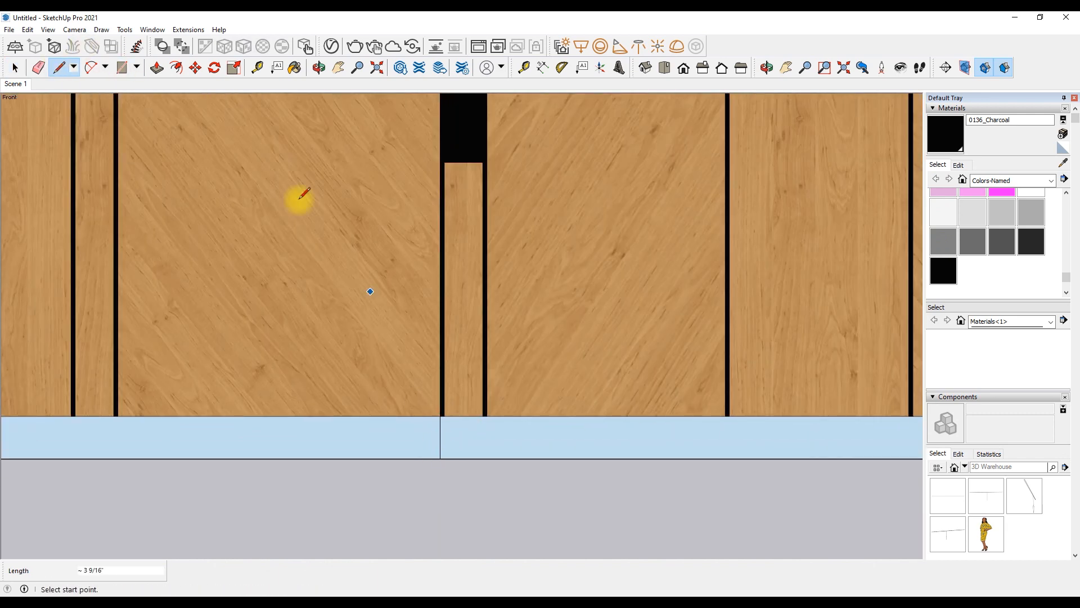
Copy the middle section of the base strip about 15' 10 5/8" along the red axis, clear of the panel
left_click(203, 72)
left_click(512, 435)
key("ctrl")
scroll(304, 439, "down", 10)
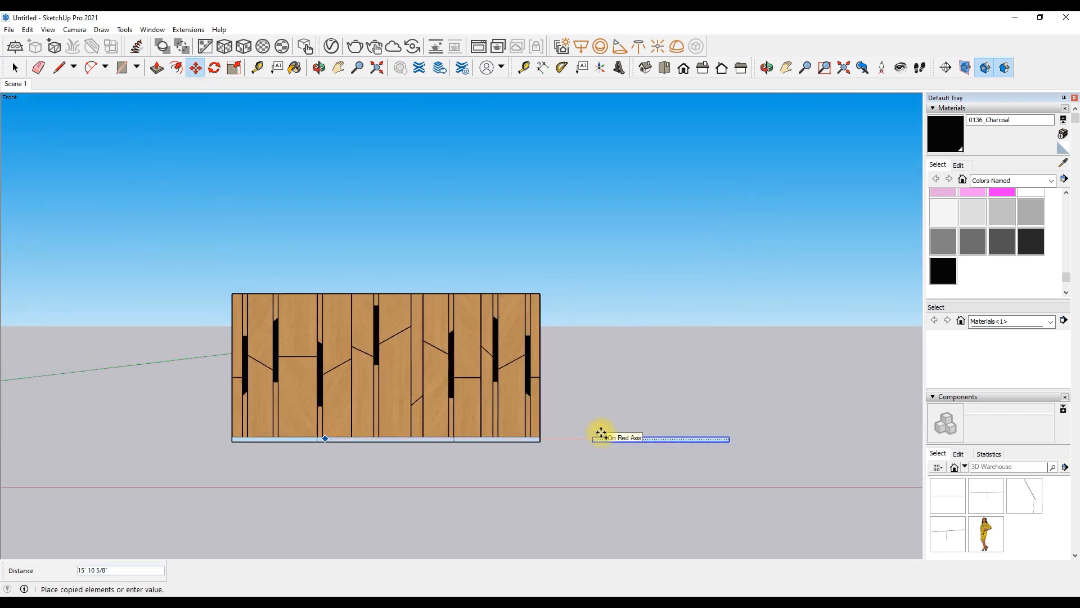
left_click(600, 434)
scroll(647, 427, "up", 1)
key("space")
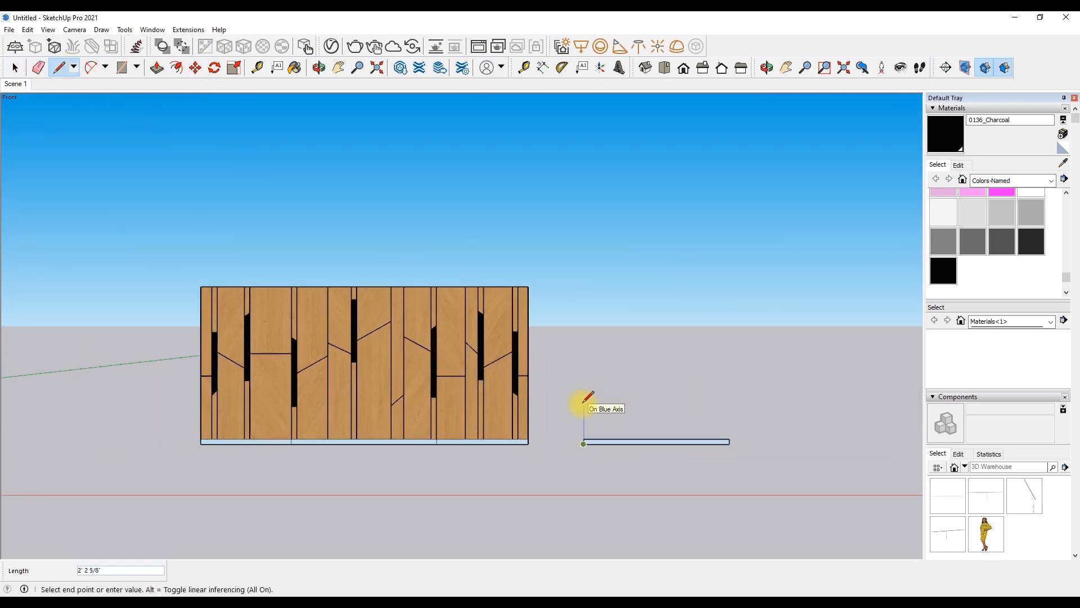
Draw a rectangle about 1' high on top of the copied base strip, redrawing its slanted side line
left_click(583, 420)
scroll(590, 423, "up", 2)
left_click(825, 418)
left_click(825, 450)
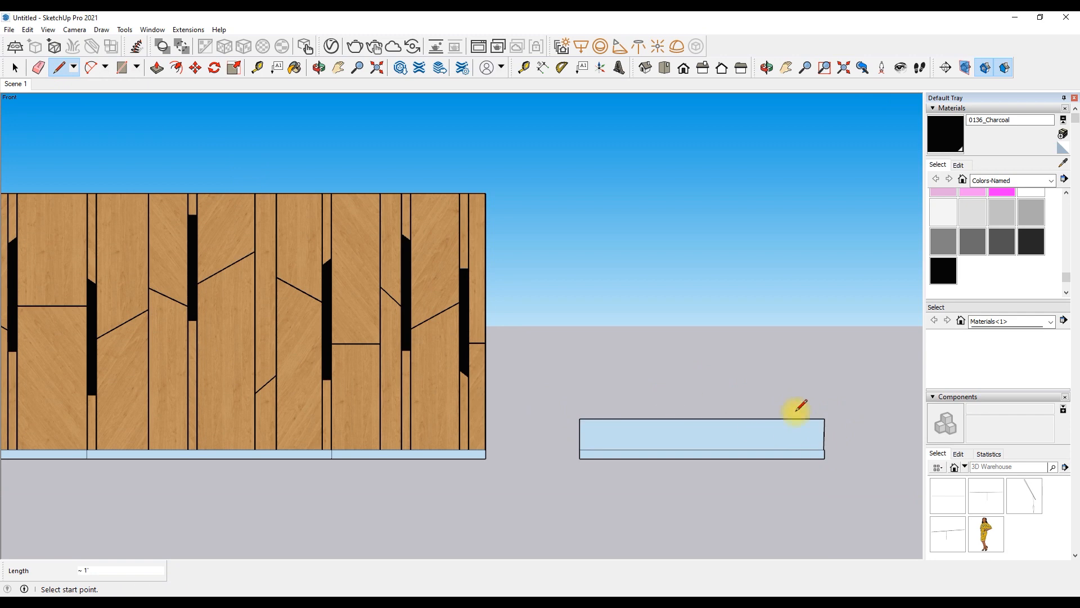
scroll(825, 419, "up", 2)
key("ctrl+z")
left_click(820, 463)
scroll(439, 400, "down", 2)
scroll(481, 411, "up", 2)
Draw a horizontal line through the middle of the rectangle and divide it into three equal segments
left_click(383, 415)
left_click(853, 415)
key("space")
right_click(695, 415)
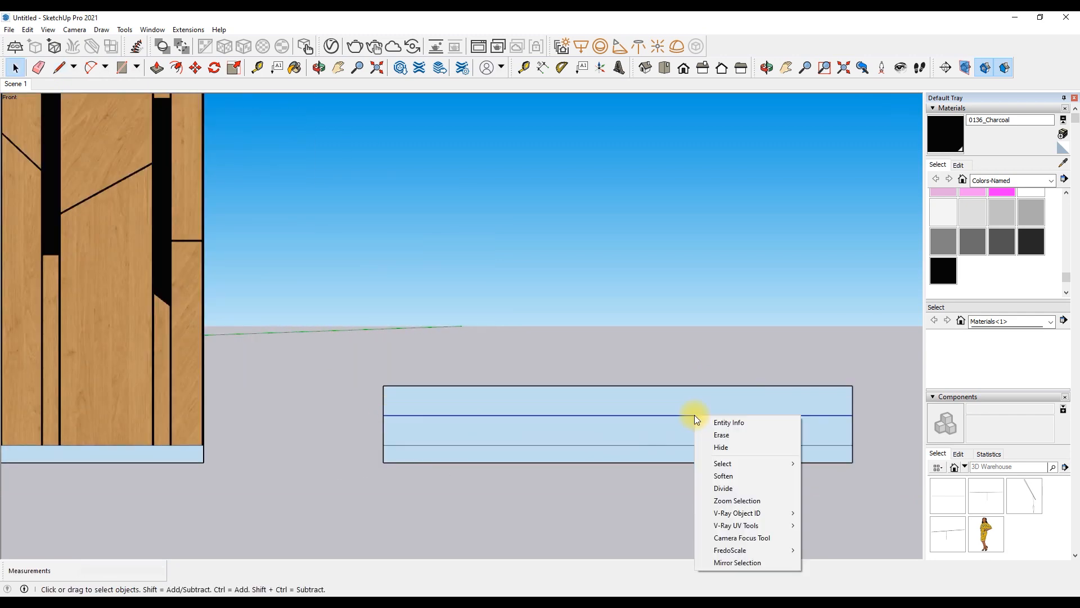
left_click(730, 487)
left_click(713, 442)
Draw full-height vertical lines through the midline's division points to split the cabinet front into three
key("l")
left_click(696, 415)
left_click(696, 386)
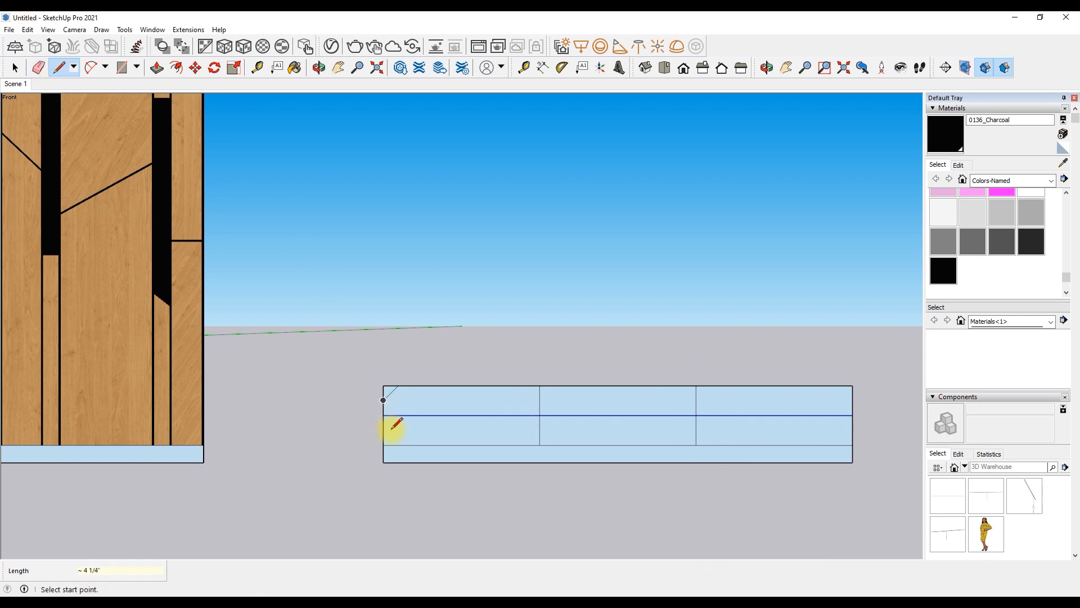
Draw diagonal lines across both upper corners of the cabinet front, meeting the top edge 6" from each corner
scroll(396, 423, "up", 2)
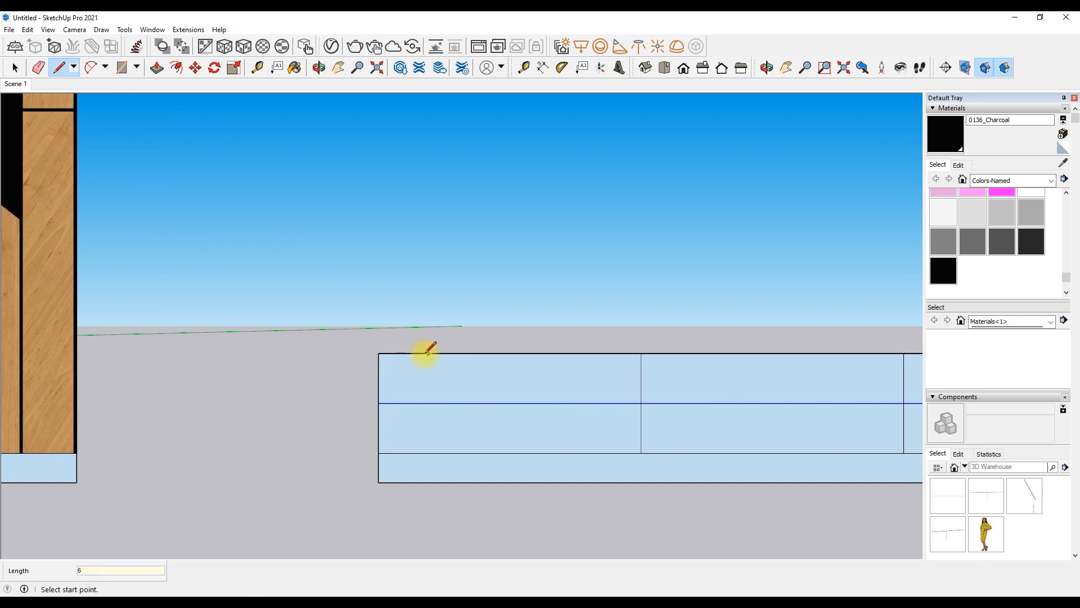
left_click(607, 395)
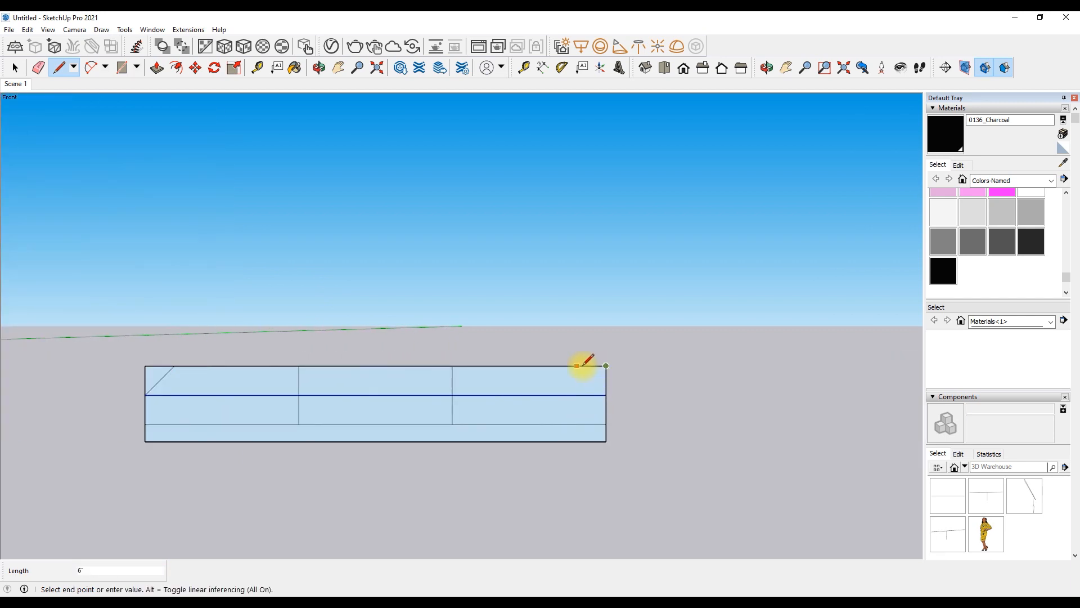
left_click(607, 395)
scroll(607, 395, "down", 2)
Draw outward-bulging arcs over the diagonals at both upper corners of the cabinet front
left_click(93, 71)
scroll(259, 391, "up", 5)
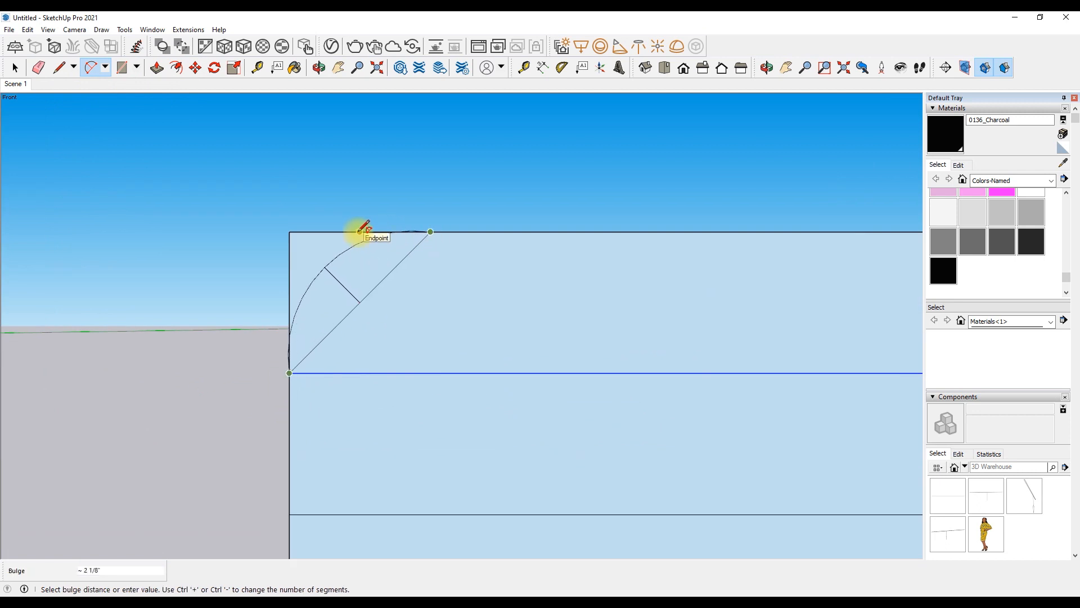
left_click(360, 232)
scroll(340, 343, "down", 8)
scroll(432, 350, "up", 3)
left_click(488, 340)
left_click(531, 383)
left_click(530, 362)
scroll(552, 328, "down", 1)
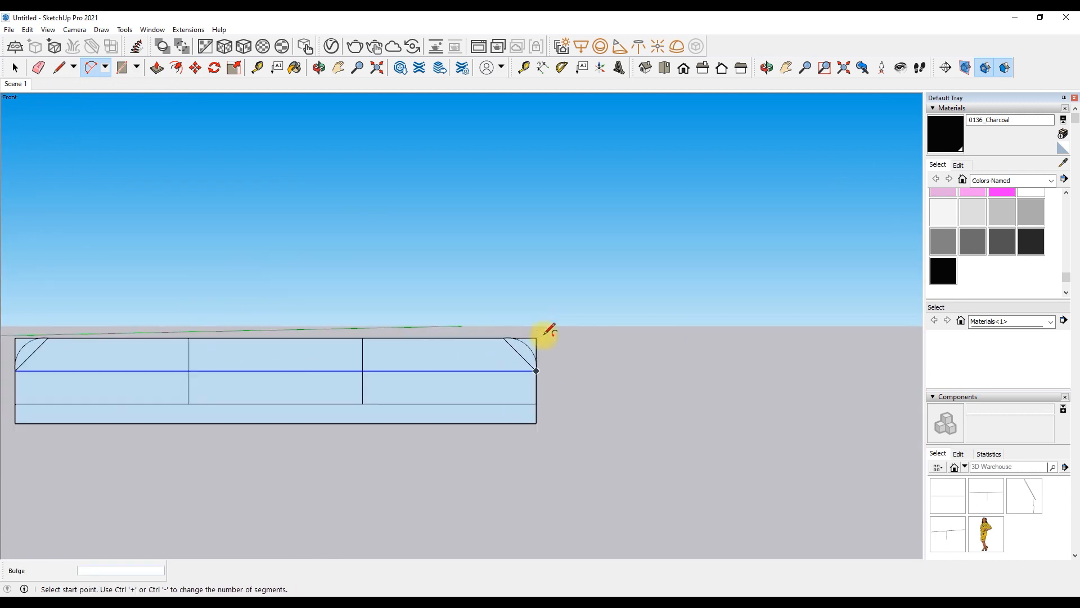
Erase the diagonal, the midline segment and the square corner edges outside the arc at the cabinet front's upper right
scroll(519, 364, "up", 7)
scroll(519, 364, "up", 1)
scroll(580, 391, "up", 4)
key("e")
mouse_move(585, 408)
left_mouse_down()
mouse_move(579, 426)
mouse_move(513, 448)
left_mouse_up()
scroll(514, 450, "down", 7)
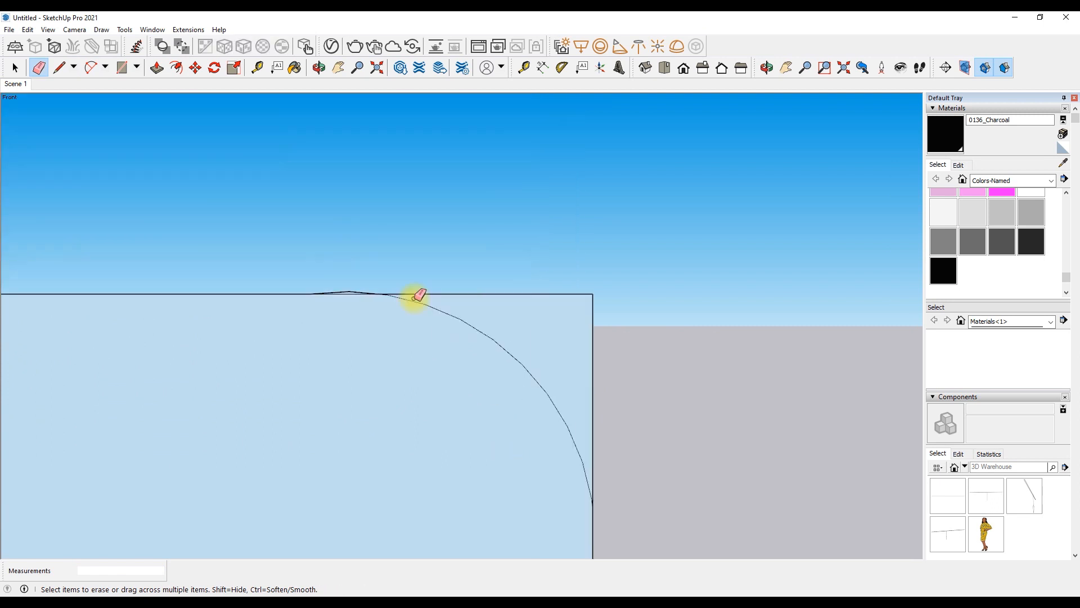
scroll(403, 310, "up", 7)
scroll(646, 366, "down", 7)
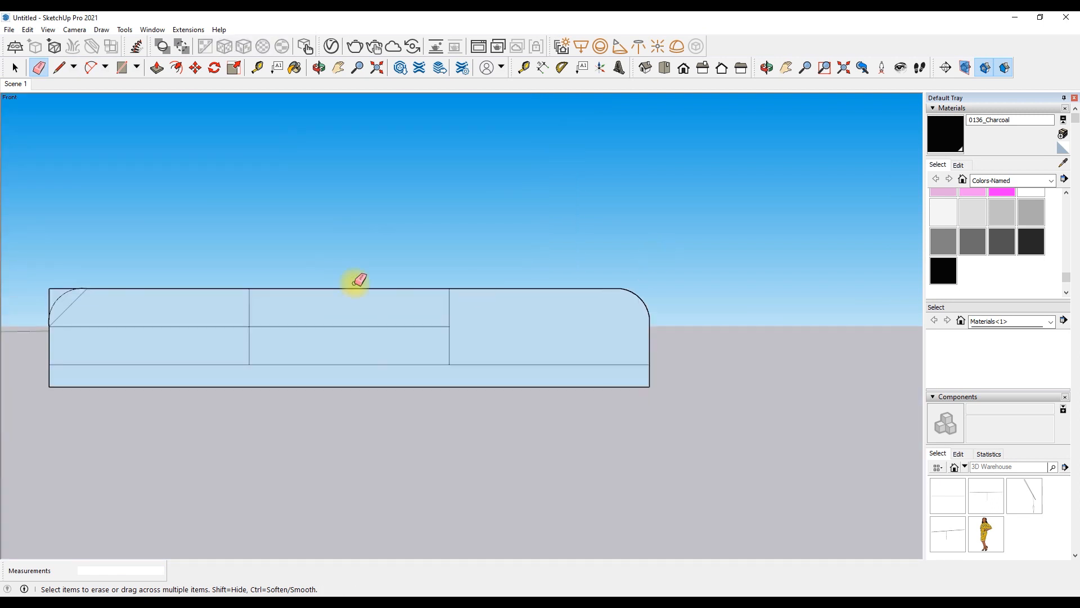
Erase the remaining midline, the diagonal and the square corner edges outside the arc at the cabinet front's upper left
scroll(318, 344, "up", 7)
left_click(376, 301)
scroll(353, 324, "up", 4)
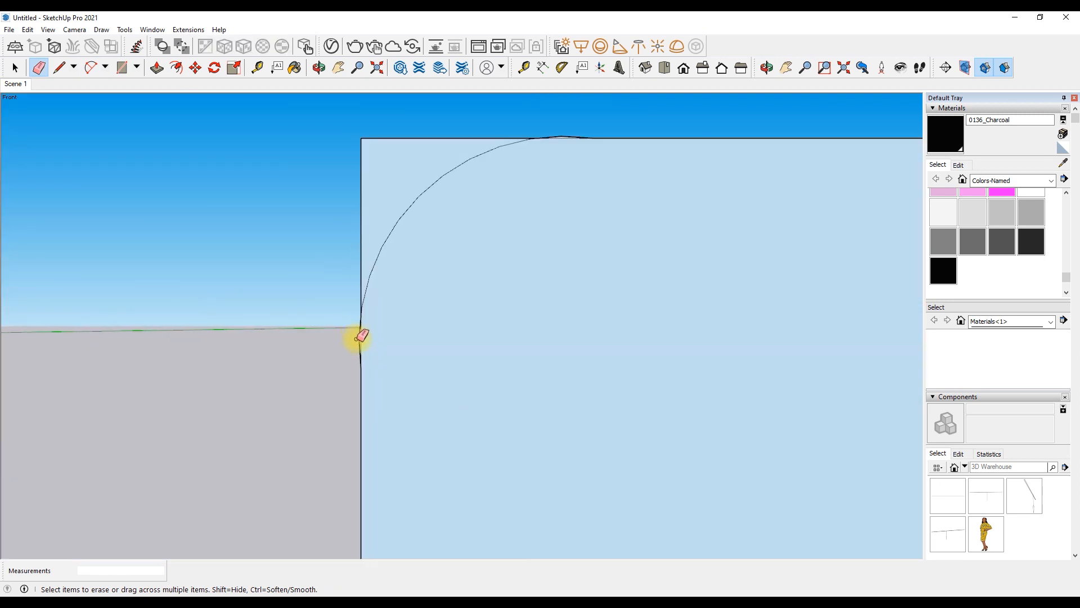
left_click_drag(350, 205, 427, 130)
scroll(551, 135, "up", 2)
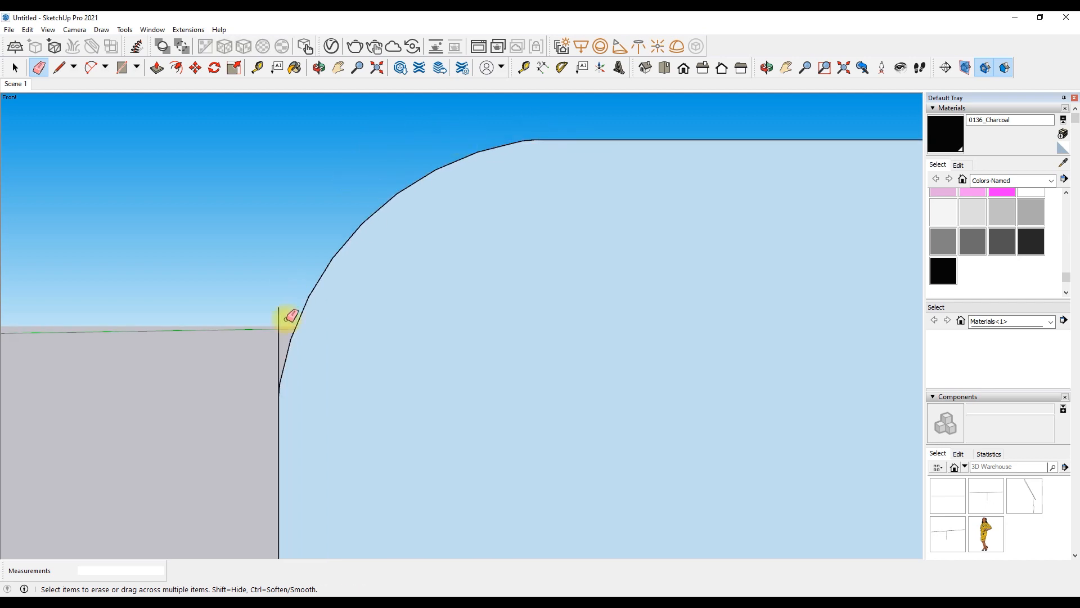
left_click(278, 321)
Push/Pull the three sections of the cabinet front by 15"
scroll(274, 321, "down", 10)
scroll(311, 303, "up", 4)
scroll(311, 303, "down", 4)
scroll(225, 276, "up", 4)
key("p")
left_click(437, 414)
type("15")
key("Return")
double_click(574, 414)
double_click(710, 413)
Push/Pull the base strip beneath the cabinet with a distance of 3"
scroll(654, 484, "up", 3)
double_click(623, 395)
left_click(685, 404)
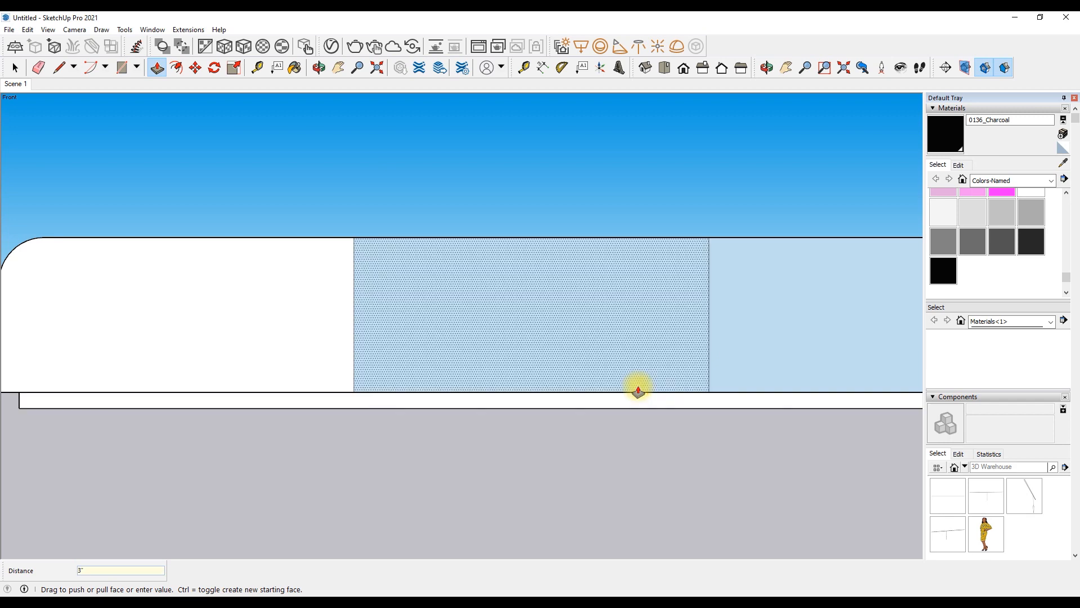
key("Return")
Select the whole rounded TV cabinet with its base and make it a component
scroll(525, 424, "down", 5)
scroll(529, 412, "up", 6)
scroll(502, 366, "down", 4)
key("space")
left_click_drag(217, 293, 848, 506)
left_click(839, 224)
scroll(1002, 242, "up", 3)
left_click(1051, 181)
left_click(916, 231)
scroll(1004, 225, "down", 6)
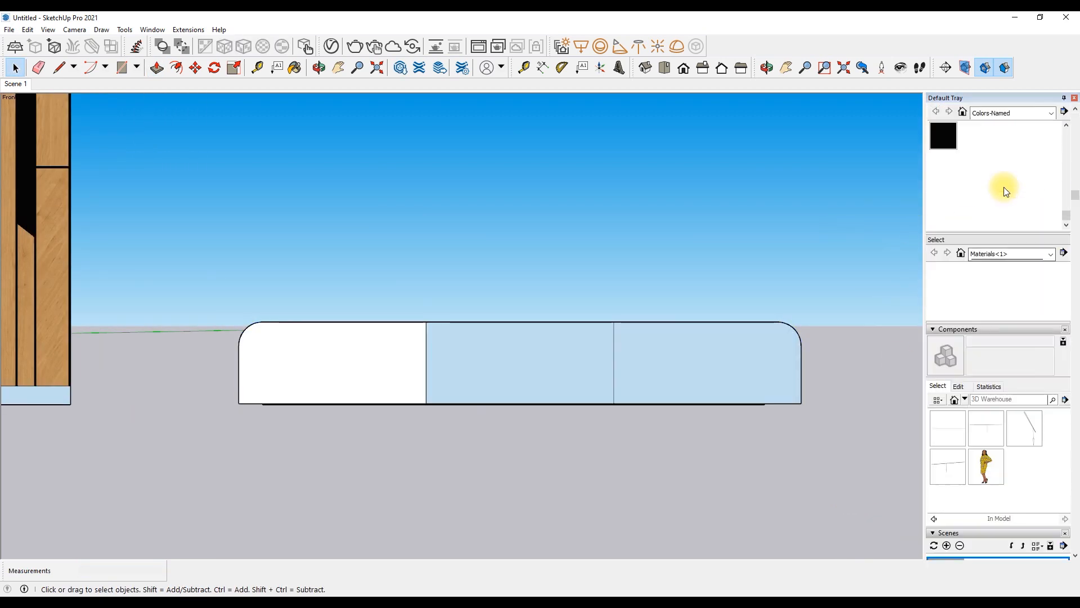
scroll(1006, 191, "up", 3)
scroll(324, 249, "down", 3)
left_click_drag(264, 231, 683, 366)
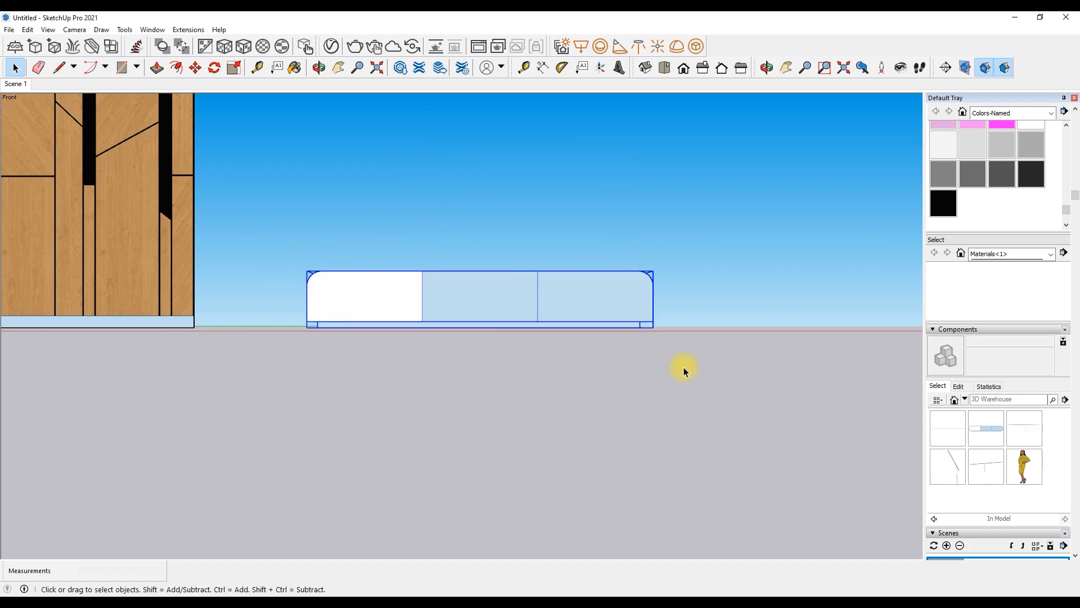
Move the TV cabinet 15' 10 5/8" back to the middle section of the wood panel's base
left_click(200, 69)
scroll(316, 325, "up", 4)
left_click(316, 323)
scroll(395, 289, "down", 7)
scroll(394, 293, "up", 6)
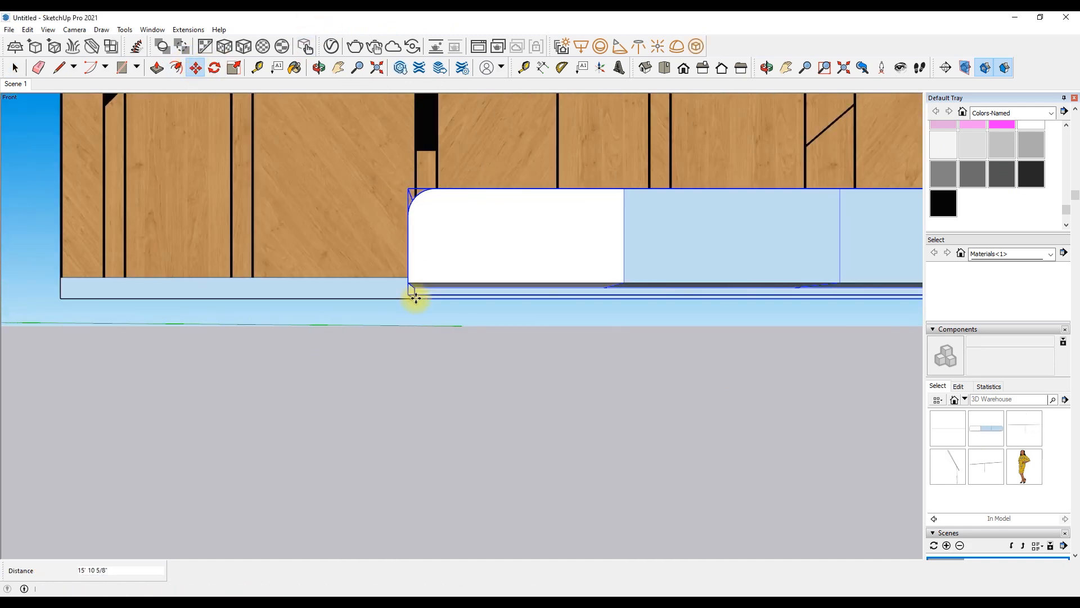
left_click(413, 296)
scroll(432, 405, "down", 4)
key("space")
scroll(472, 430, "down", 4)
scroll(483, 194, "up", 2)
scroll(529, 390, "up", 3)
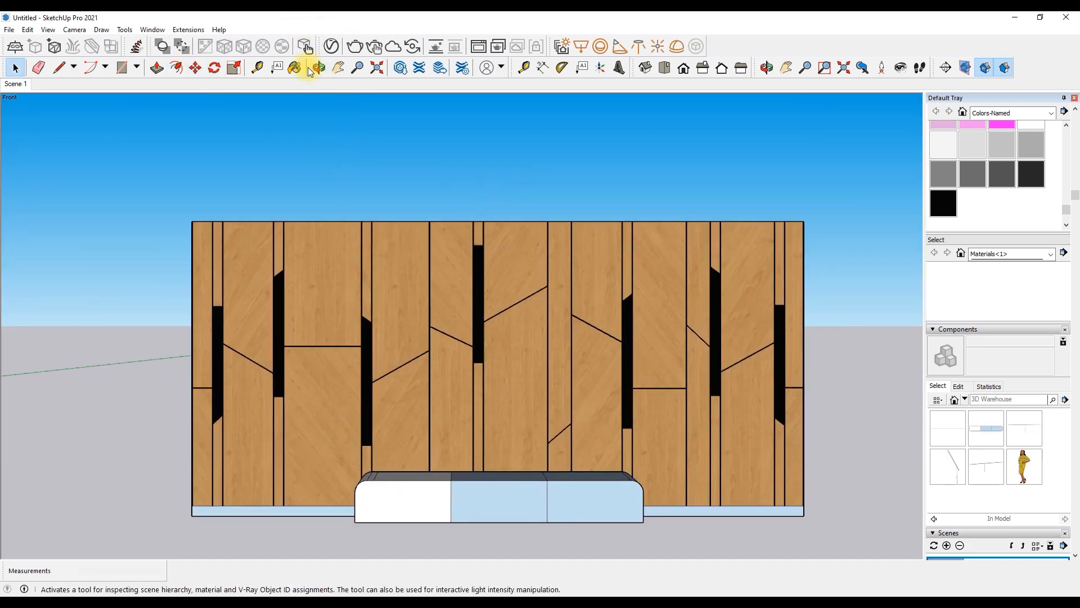
left_click(319, 68)
left_click_drag(455, 129, 623, 85)
middle_click_drag(623, 85, 407, 198)
scroll(450, 248, "down", 8)
scroll(450, 247, "up", 6)
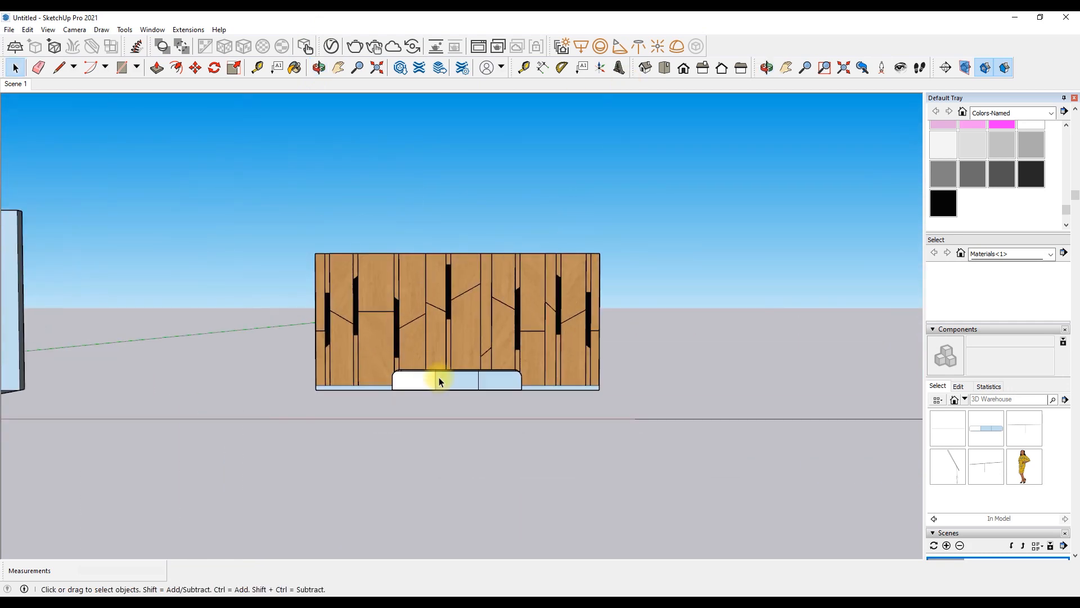
Move the TV cabinet sideways along the floor line so that it stands clear of the wood panel
left_click(439, 378)
key("m")
left_click(436, 389)
left_click(703, 389)
middle_click_drag(732, 376, 497, 367, "shift")
scroll(498, 366, "up", 5)
key("space")
Add CarPaint_Simple_White and CarPaint_Flakes_White from V-Ray's 015 Carpaint library to the scene materials
left_click(331, 46)
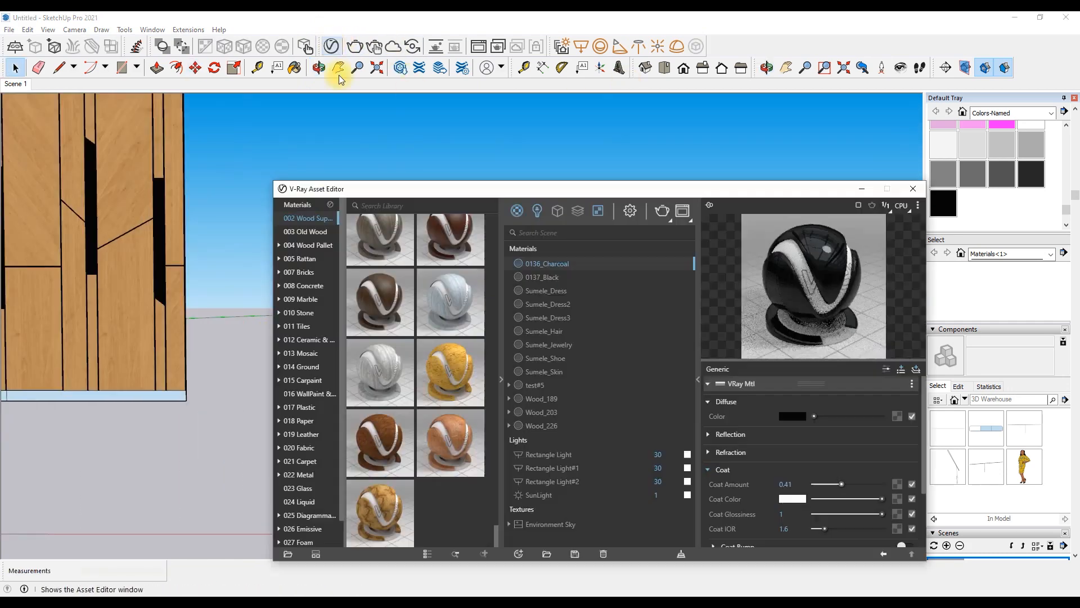
left_click(303, 380)
scroll(455, 274, "down", 1)
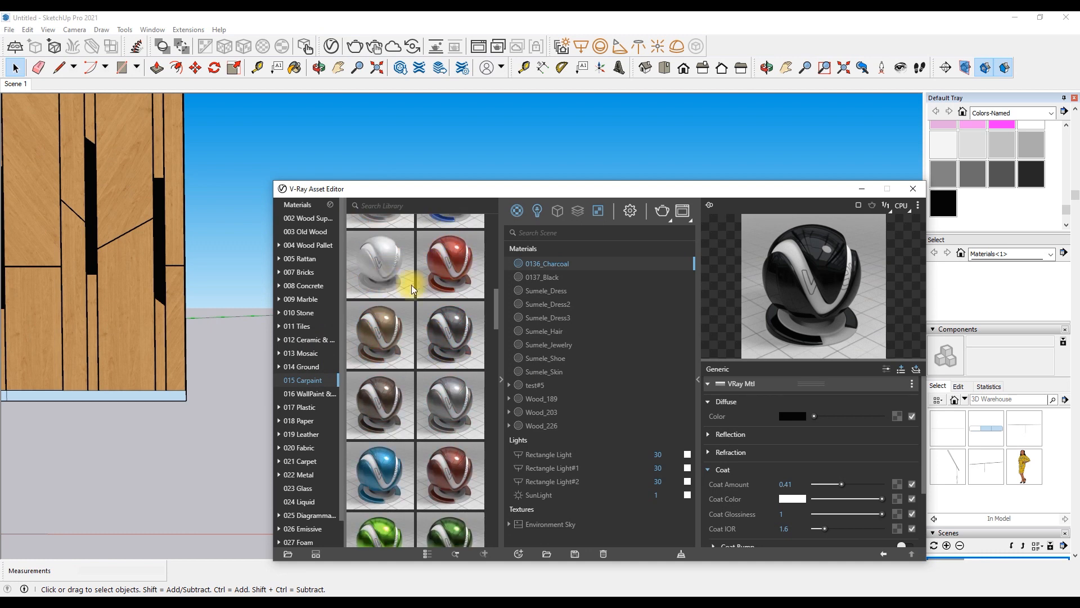
left_click_drag(387, 257, 526, 313)
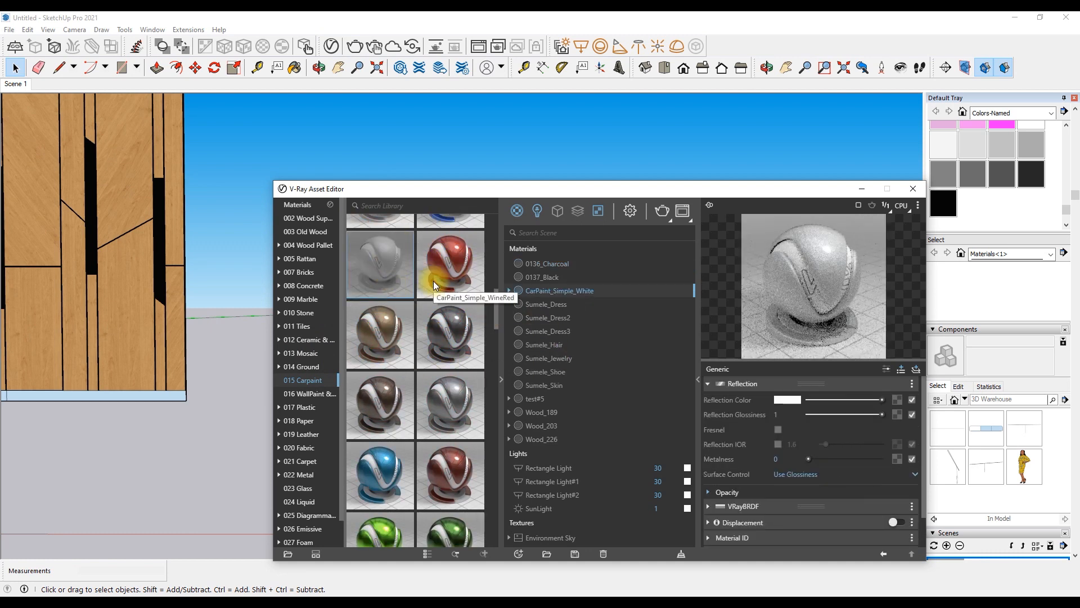
scroll(437, 280, "down", 10)
scroll(444, 337, "up", 15)
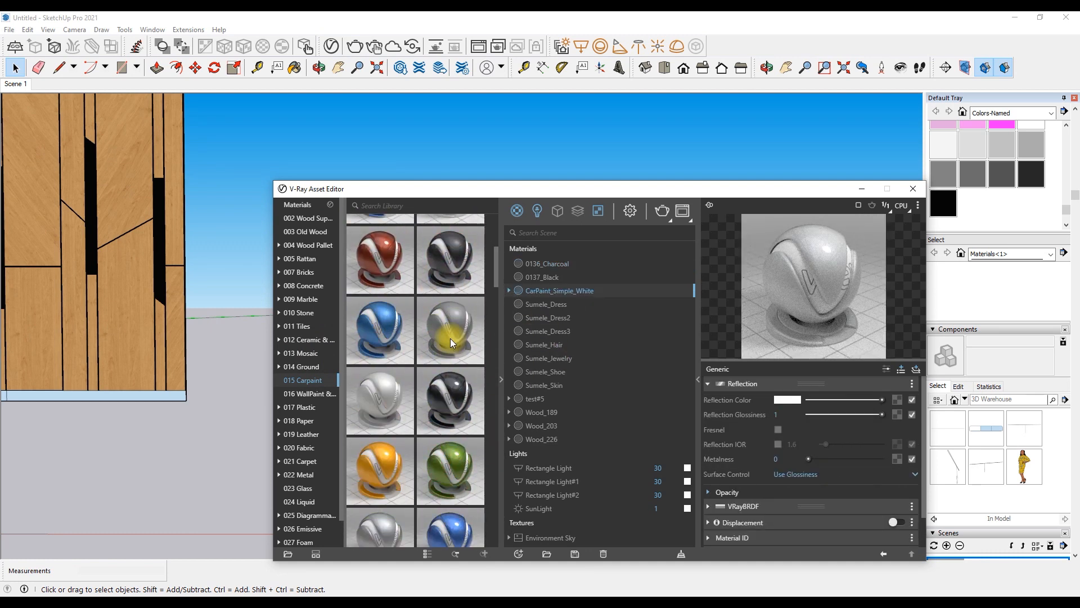
left_click_drag(437, 439, 548, 378)
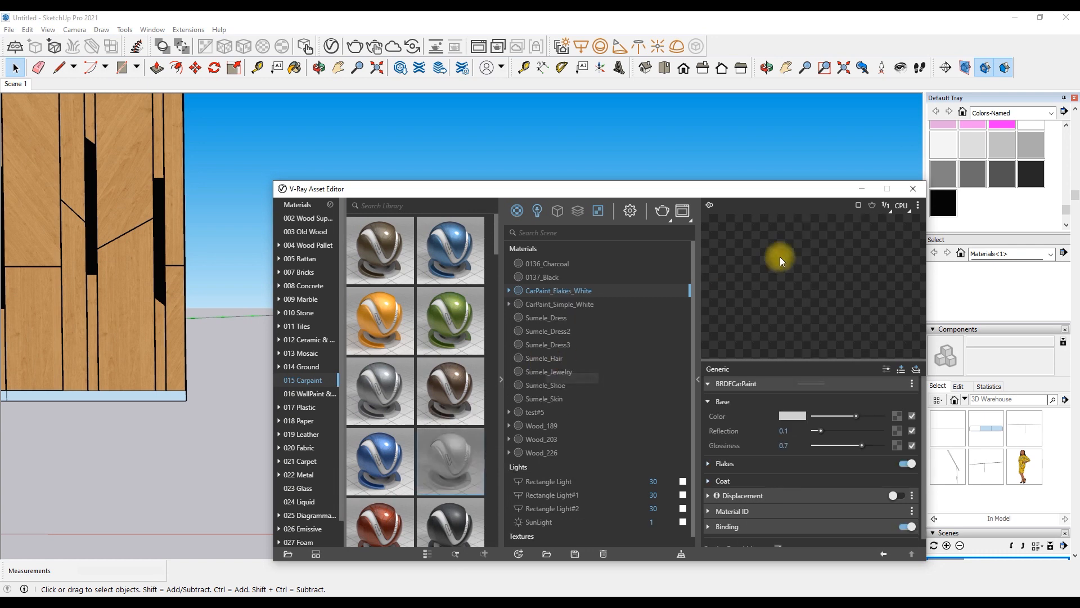
left_click(915, 187)
Open the TV cabinet component for editing and paint its left and middle sections with CarPaint_Flakes_White
key("b")
scroll(417, 349, "up", 6)
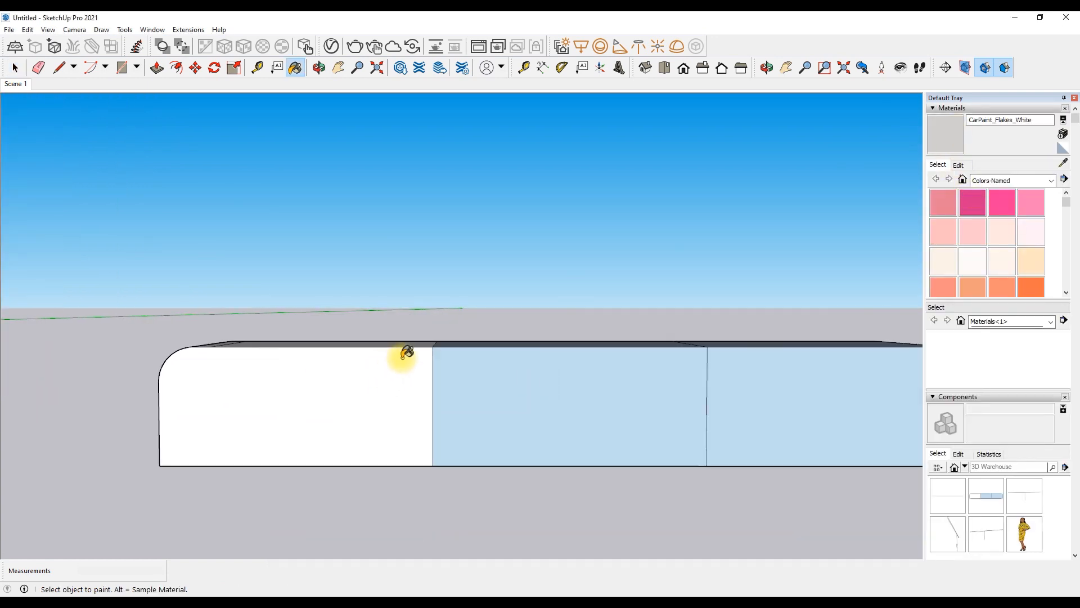
key("ctrl+z")
right_click(433, 348)
left_click(476, 309)
scroll(306, 362, "up", 4)
left_click(319, 68)
left_click_drag(346, 169, 397, 255)
right_click(397, 255)
left_click(421, 263)
scroll(285, 401, "down", 4)
scroll(507, 376, "down", 3)
left_click(658, 327)
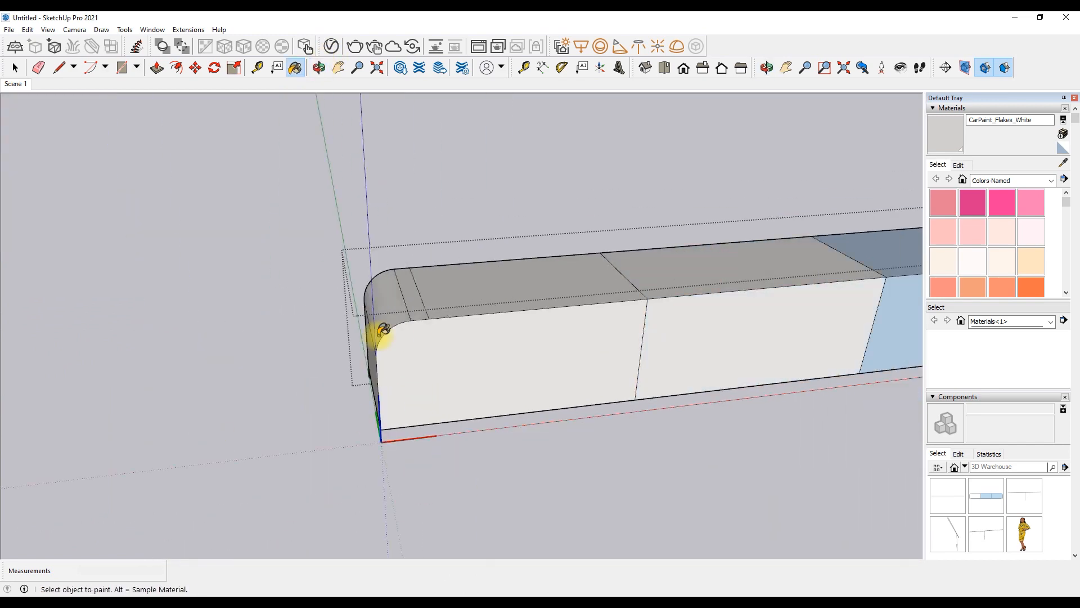
Paint the right section of the TV cabinet, front and top, with CarPaint_Flakes_White
scroll(543, 320, "down", 3)
left_click(760, 306)
scroll(821, 284, "up", 4)
left_click(822, 284)
scroll(822, 285, "down", 3)
scroll(526, 289, "up", 2)
scroll(304, 309, "down", 5)
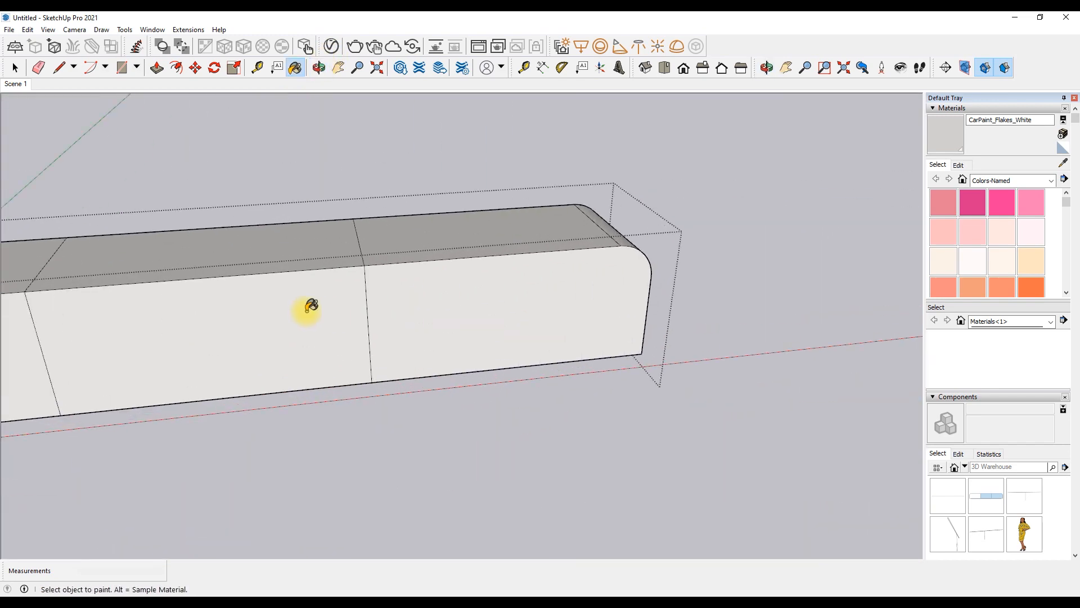
Copy the two vertical edges bounding the cabinet's middle front section inward by 0.4" to form narrow strips
key("m")
left_click(361, 312)
scroll(355, 315, "down", 3)
scroll(183, 336, "up", 3)
key("ctrl+z")
left_click(557, 281)
key("ctrl")
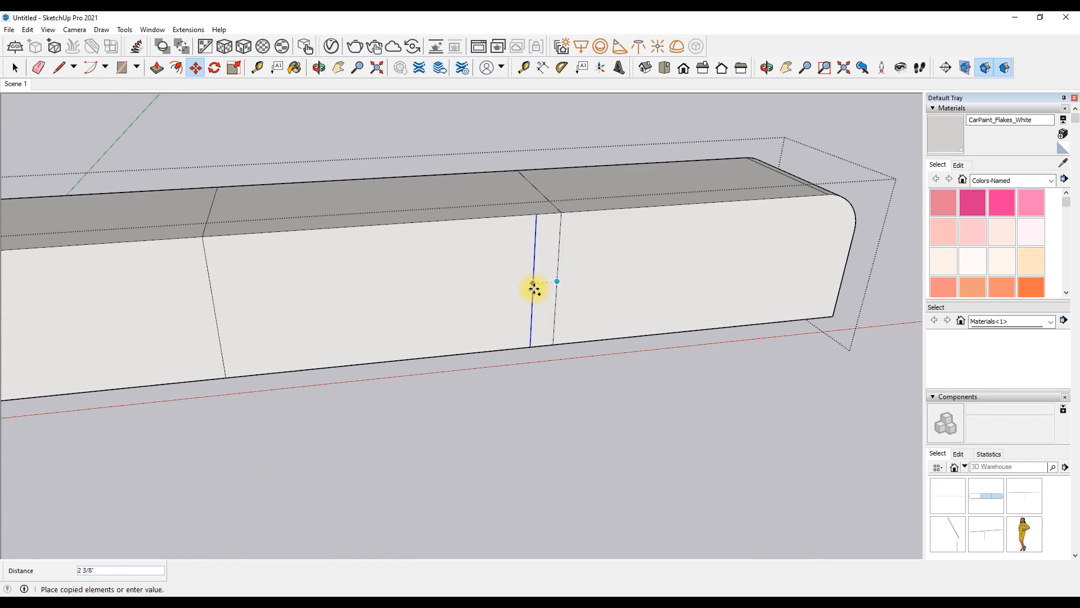
type(".4")
key("Return")
left_click(216, 320)
key("ctrl")
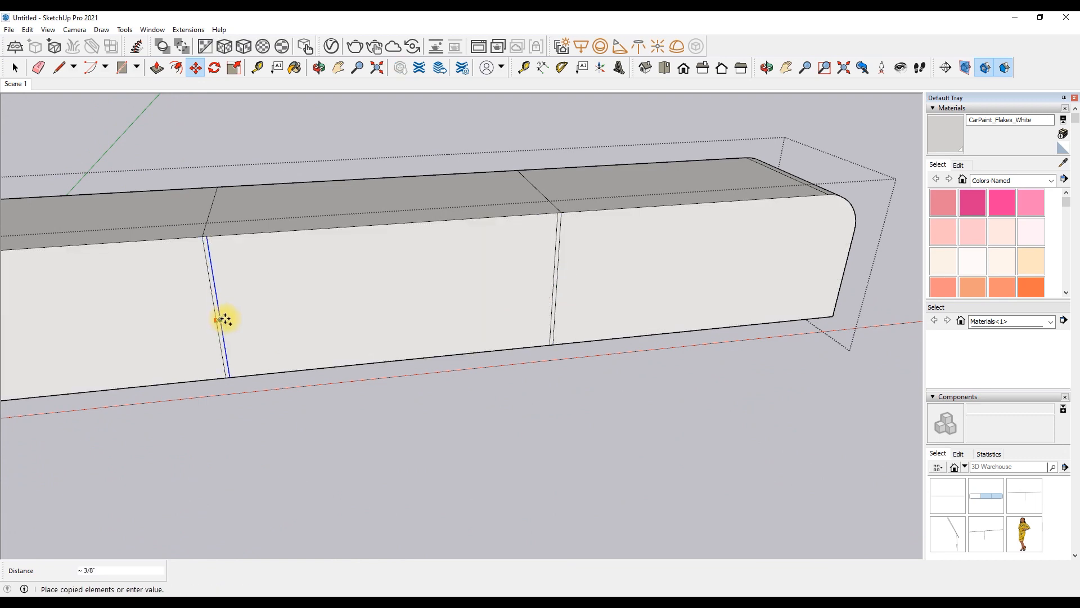
Sample 0136_Charcoal from the wood panel's grooves and paint the middle front face of the cabinet with it
left_click(1063, 164)
scroll(549, 318, "down", 8)
left_click(355, 270)
scroll(572, 354, "up", 7)
left_click(567, 358)
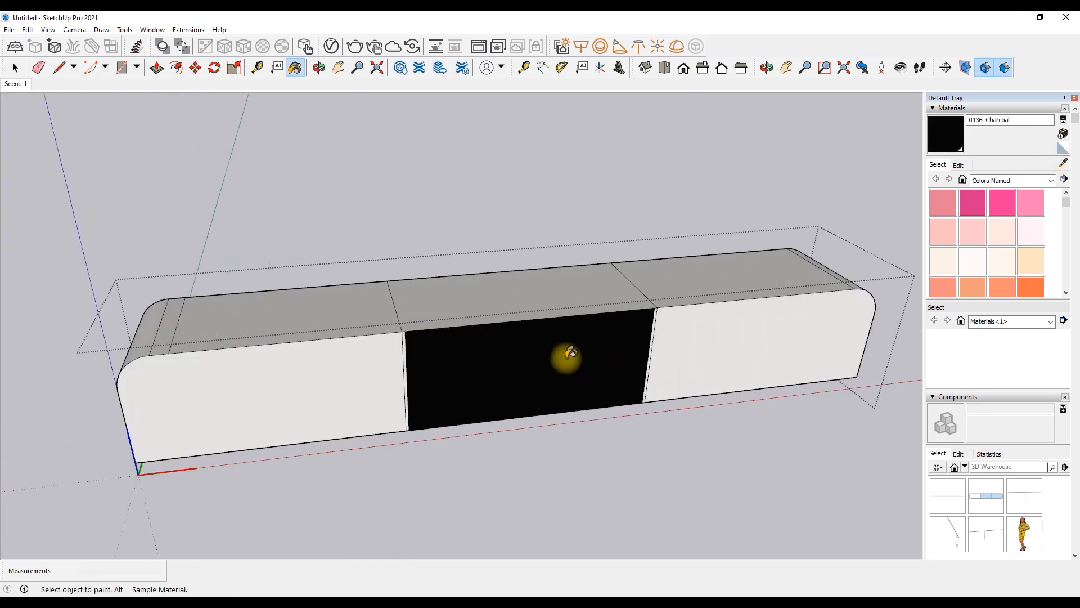
Paint the two narrow strips beside the cabinet's middle front section with 0137_Black
scroll(566, 360, "up", 3)
scroll(976, 221, "down", 15)
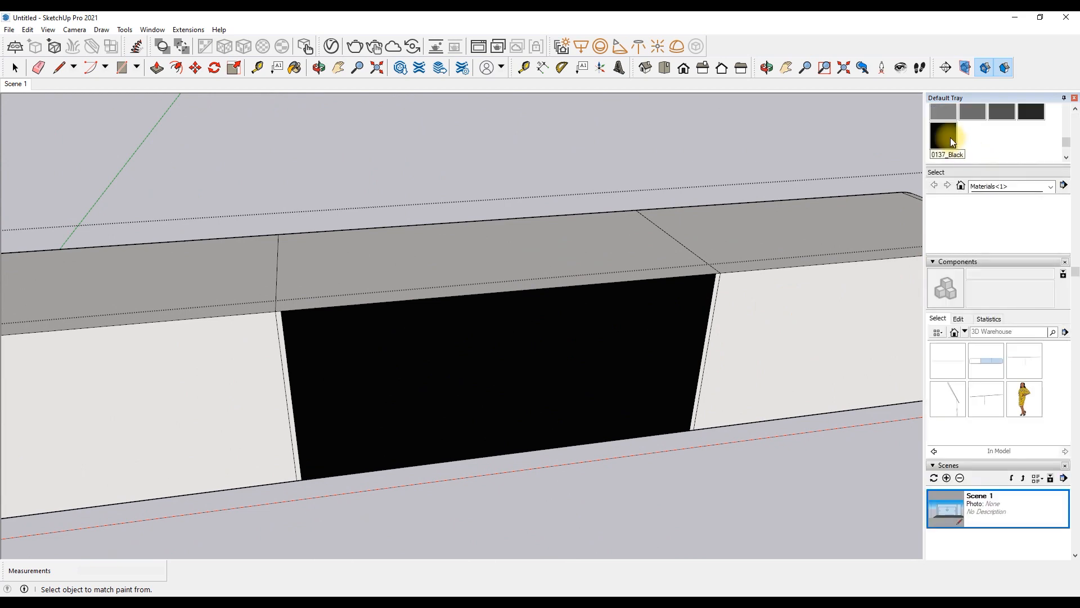
left_click(950, 137)
scroll(713, 290, "up", 5)
left_click(714, 290)
scroll(713, 290, "down", 7)
scroll(443, 283, "up", 6)
left_click(444, 283)
scroll(443, 283, "down", 7)
Finish editing the TV cabinet component and move it back to its place at the base of the wood panel
key("space")
right_click(458, 149)
left_click(501, 155)
left_click(474, 253)
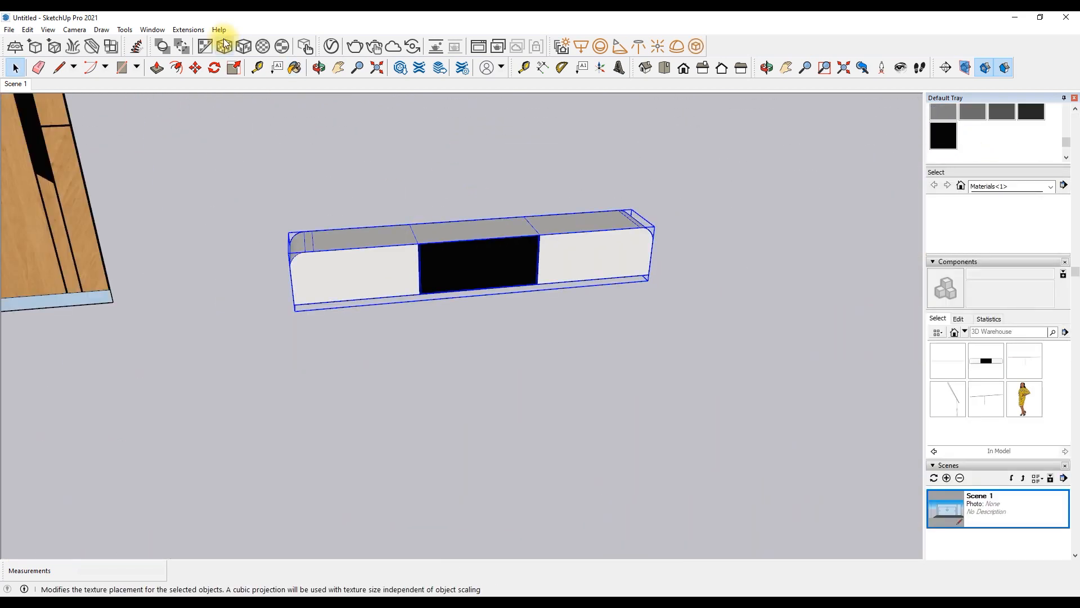
left_click(195, 67)
left_click(440, 308)
type("5")
key("Return")
key("space")
scroll(508, 299, "down", 5)
left_click(508, 299)
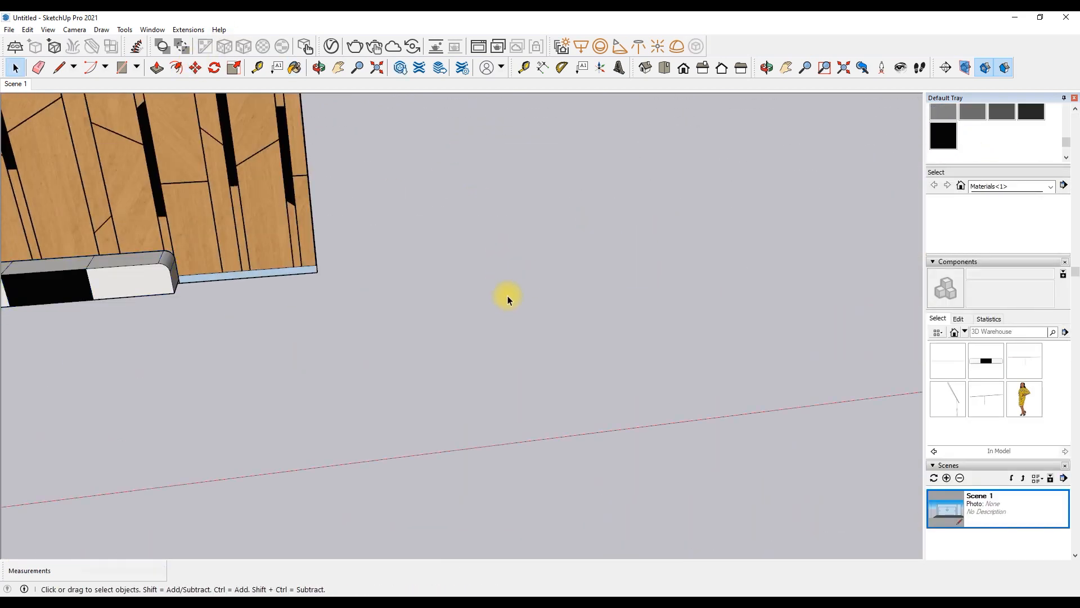
In front view, paint the base strip below the wood panel white on both sides of the TV cabinet
left_click(684, 67)
scroll(463, 372, "up", 5)
scroll(959, 136, "up", 2)
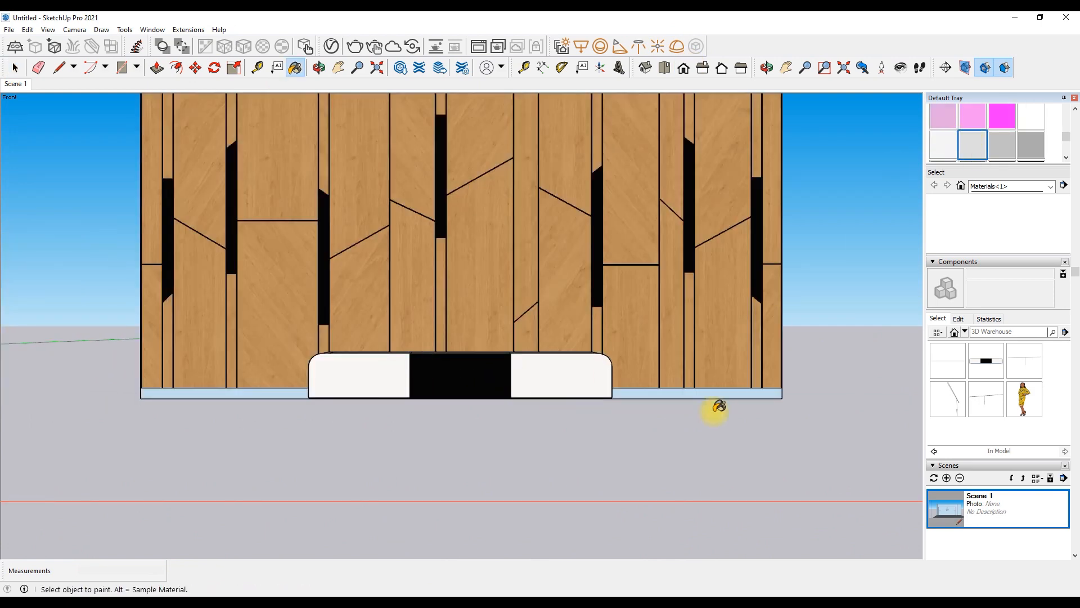
scroll(712, 393, "up", 2)
left_click(711, 393)
scroll(604, 369, "up", 6)
left_click(603, 330)
scroll(563, 360, "down", 6)
scroll(439, 338, "up", 5)
left_click(438, 333)
scroll(396, 417, "down", 7)
scroll(400, 411, "down", 6)
Select the whole wood panel together with the TV cabinet and make them one component
key("space")
left_click_drag(356, 289, 557, 439)
key("g")
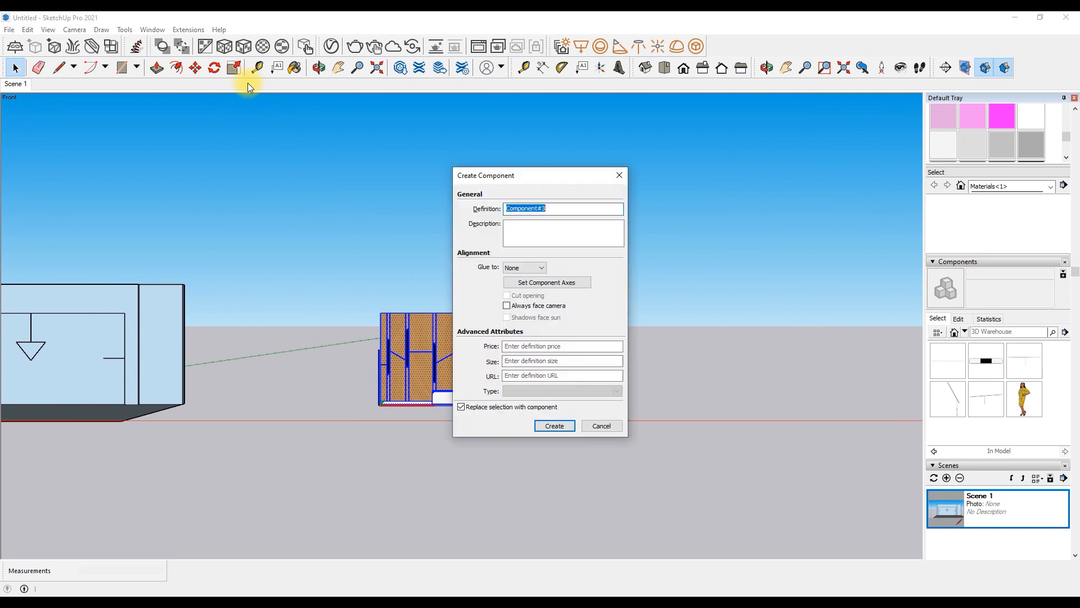
key("Return")
Move the combined panel and cabinet component by a distance of 500 into the opening of the room's feature wall
key("m")
left_click(495, 260)
type("500")
key("Return")
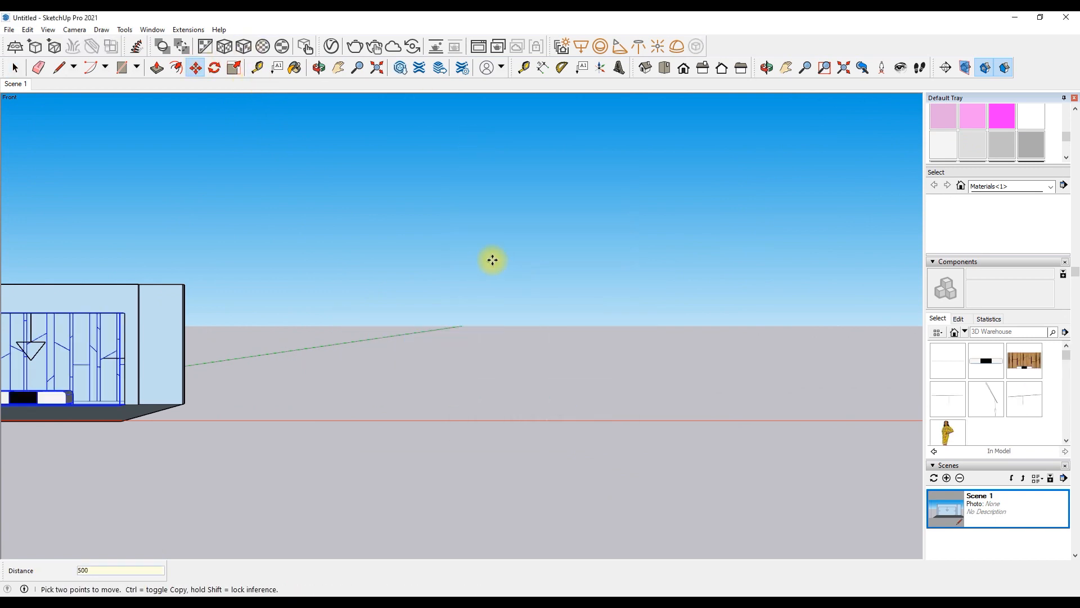
key("space")
scroll(663, 328, "down", 3)
scroll(265, 337, "up", 5)
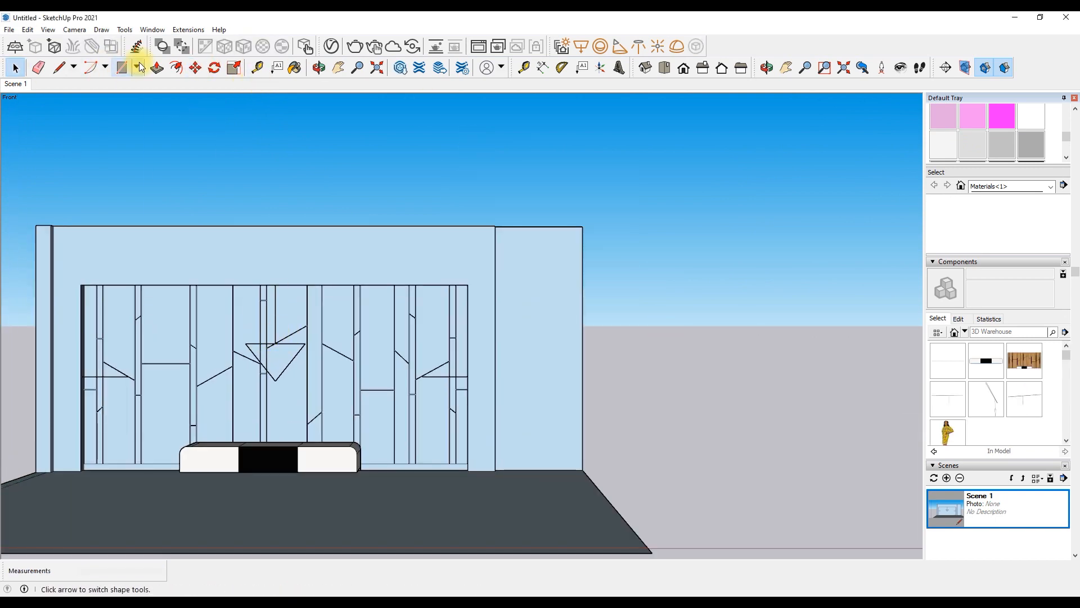
Push/Pull the wall face inside the feature wall's opening so that the wood panel is exposed
left_click(157, 68)
left_click(285, 378)
key("space")
scroll(540, 272, "down", 2)
scroll(379, 248, "up", 8)
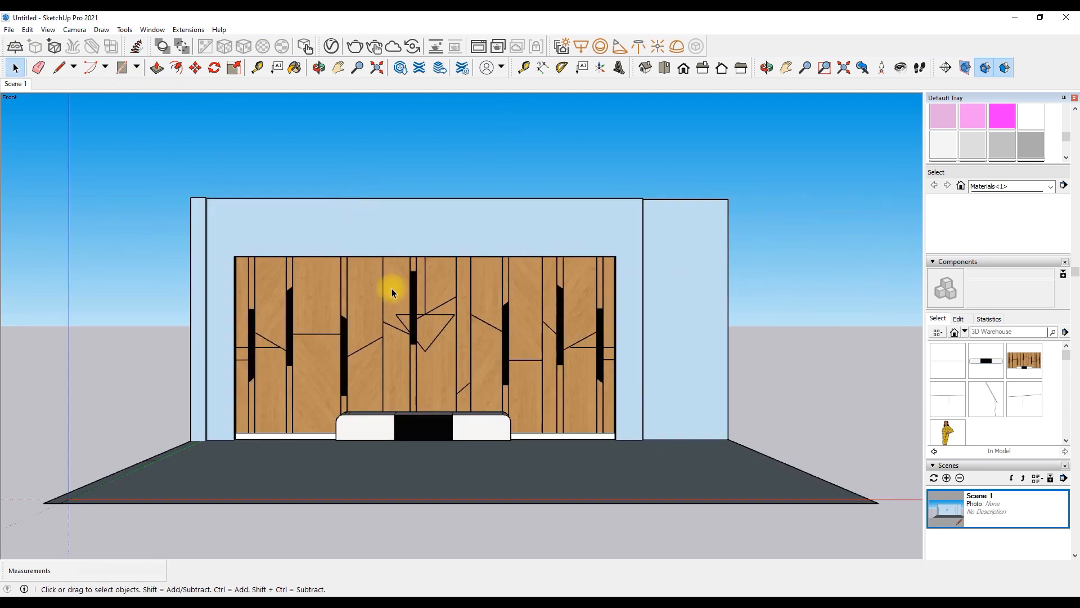
Inspect how the edges of the wood panel and its base strip fit within the wall opening
scroll(974, 112, "up", 3)
key("b")
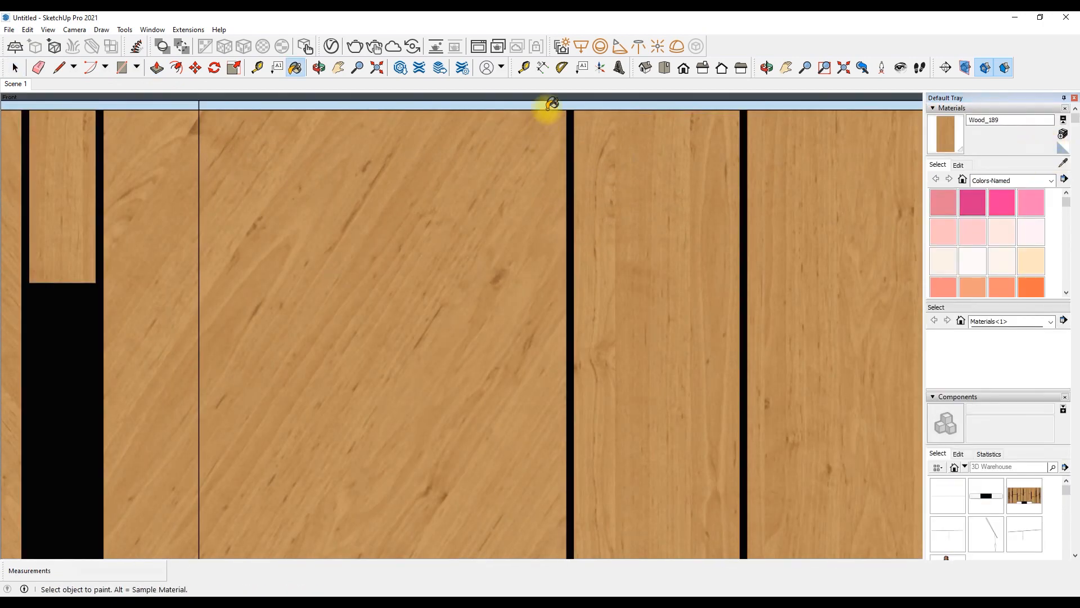
scroll(523, 162, "down", 8)
scroll(810, 450, "up", 3)
scroll(664, 294, "down", 4)
scroll(172, 447, "up", 10)
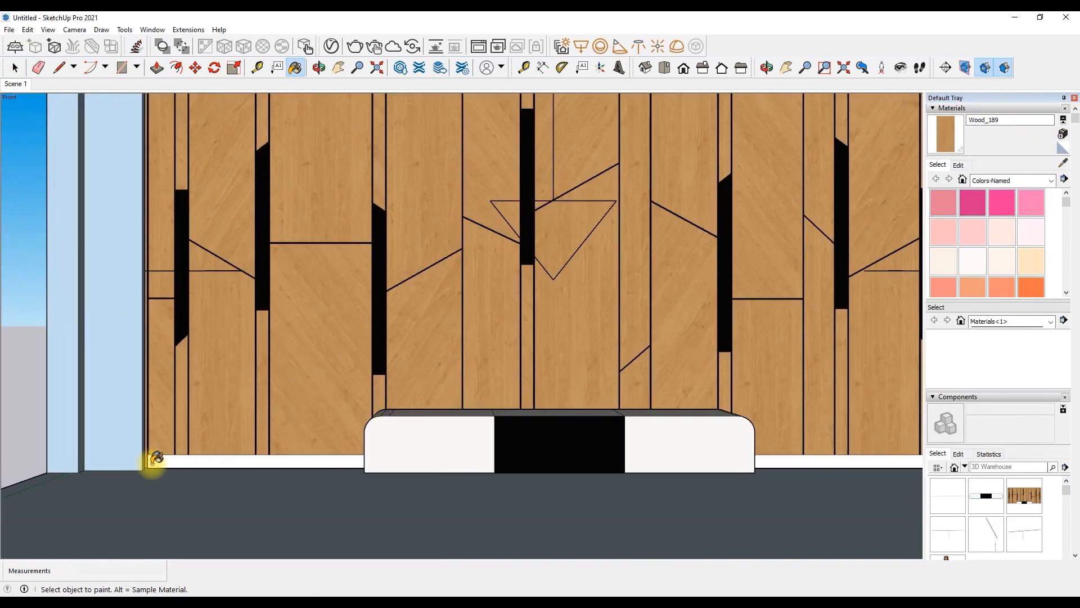
middle_click_drag(292, 281, 284, 378)
scroll(212, 156, "down", 3)
scroll(210, 169, "down", 3)
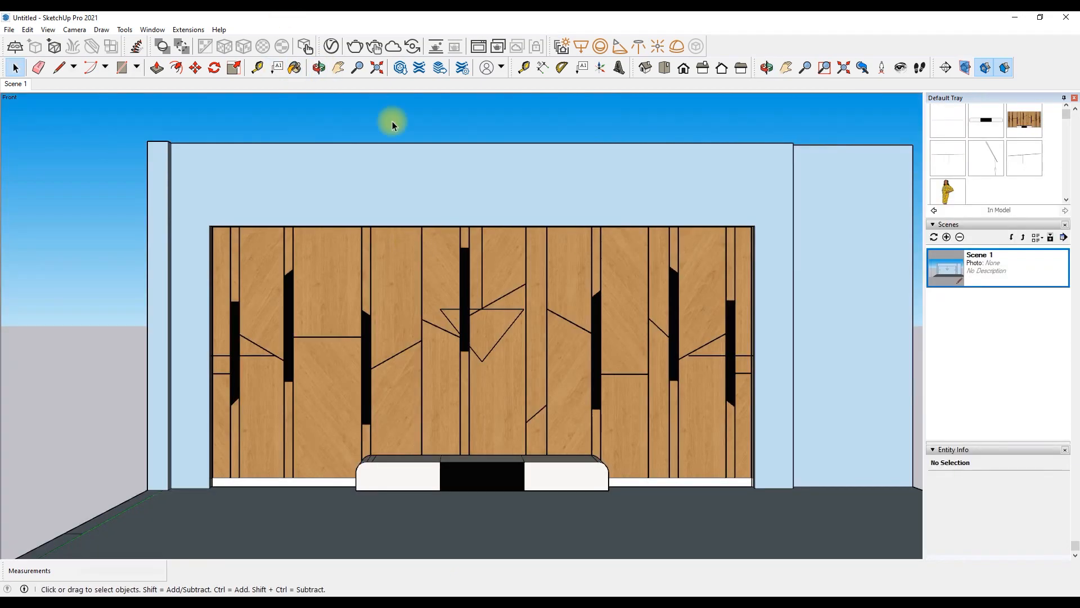
Set the intensity of Rectangle Light, Rectangle Light#1 and Rectangle Light#2 to 300 in V-Ray
left_click(331, 45)
scroll(302, 282, "down", 3)
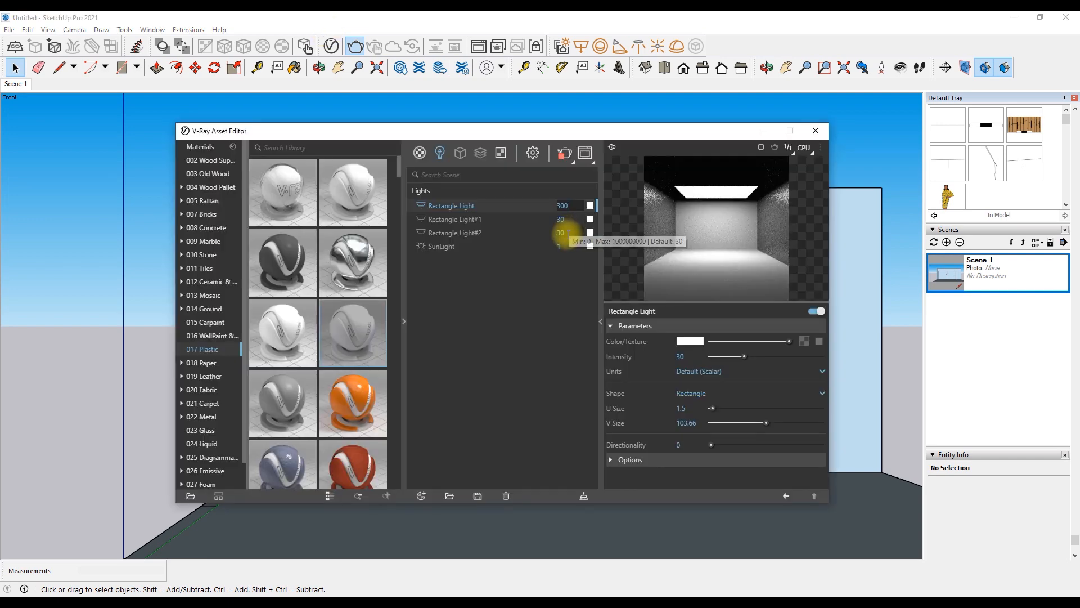
double_click(562, 221)
type("300")
double_click(562, 232)
type("300")
Give the V-Ray rectangle lights a warm orange colour of R 0.878, G 0.704, B 0.397 and close the asset editor
left_click(589, 206)
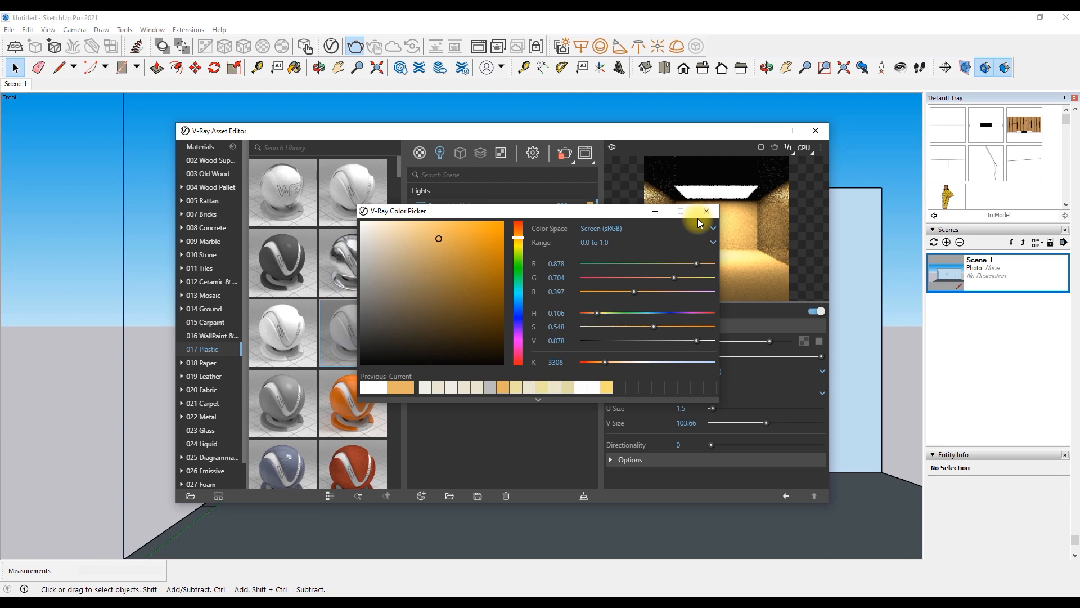
left_click(701, 217)
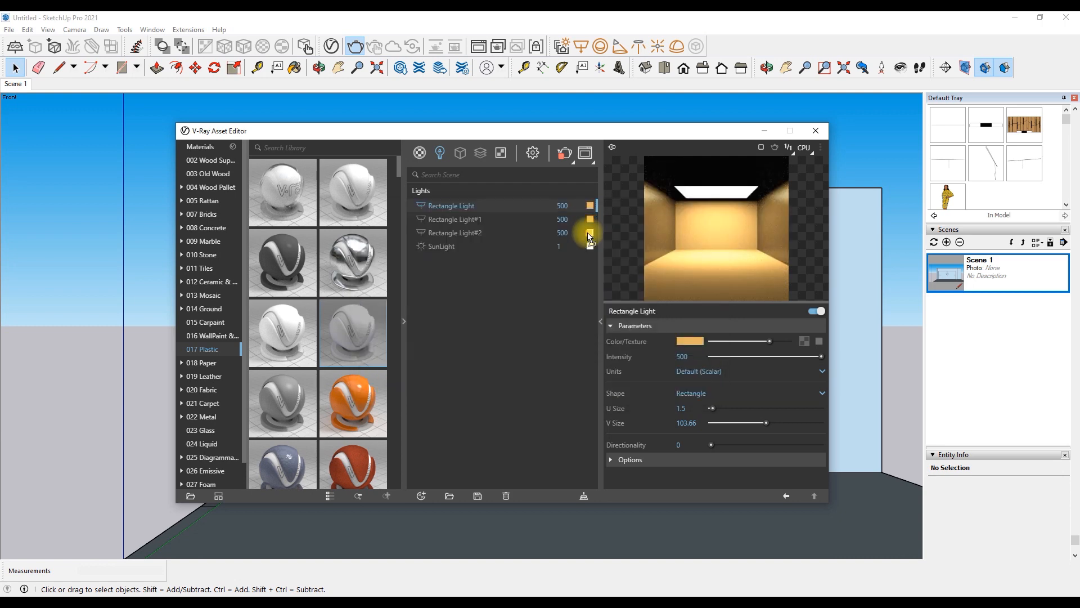
left_click(815, 130)
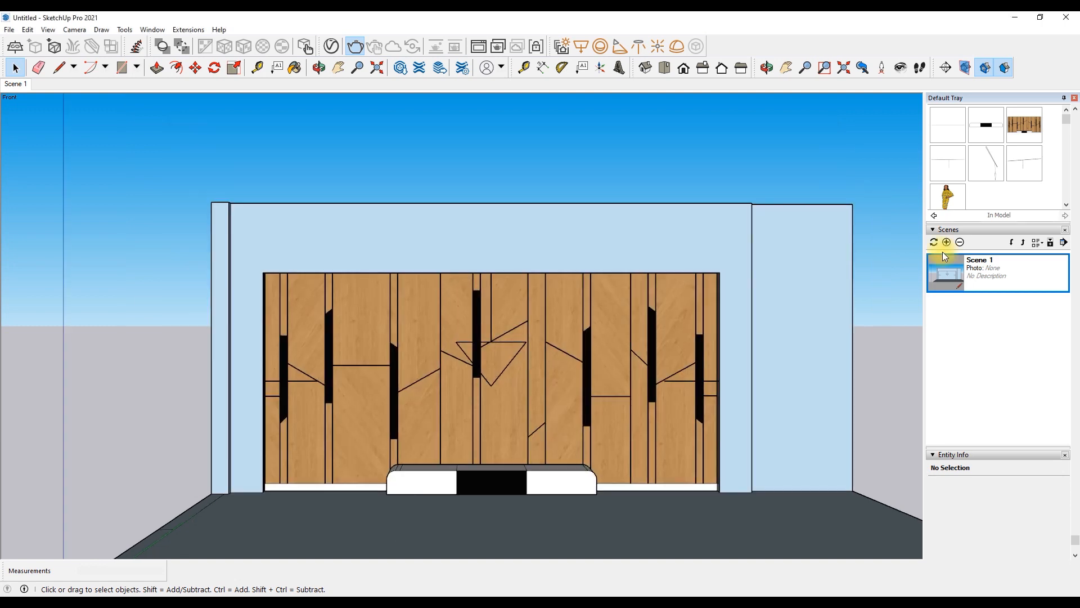
Import the black marble image and place it over the left part of the wood panel at the panel's full height
key("b")
left_click(9, 29)
left_click(67, 231)
left_click(497, 278)
left_click(788, 485)
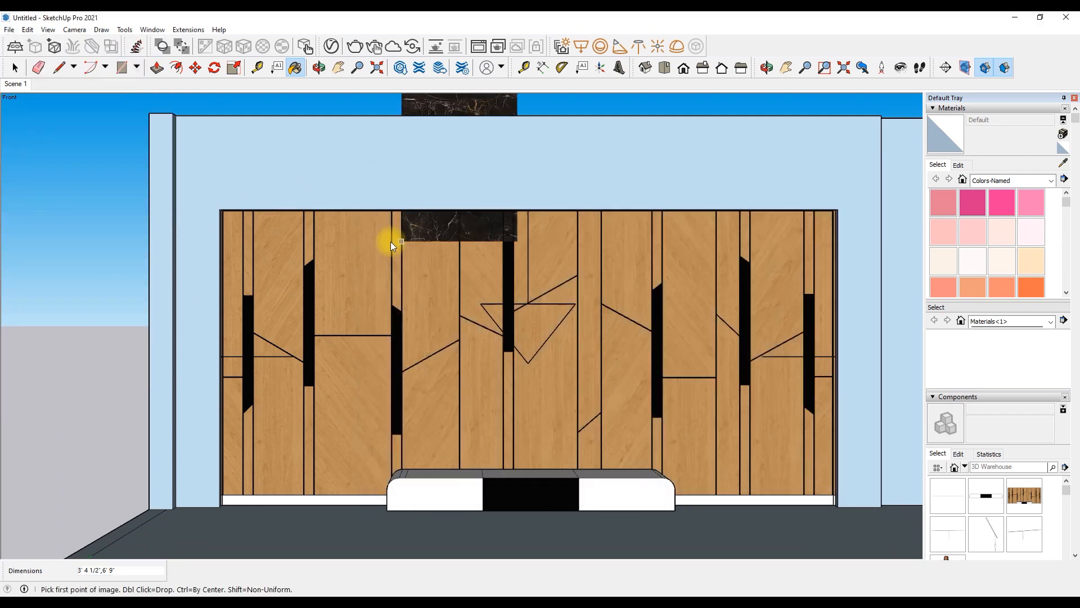
scroll(391, 241, "down", 5)
scroll(266, 382, "up", 7)
left_click(260, 393)
scroll(319, 337, "down", 4)
scroll(317, 143, "down", 1)
left_click(317, 140)
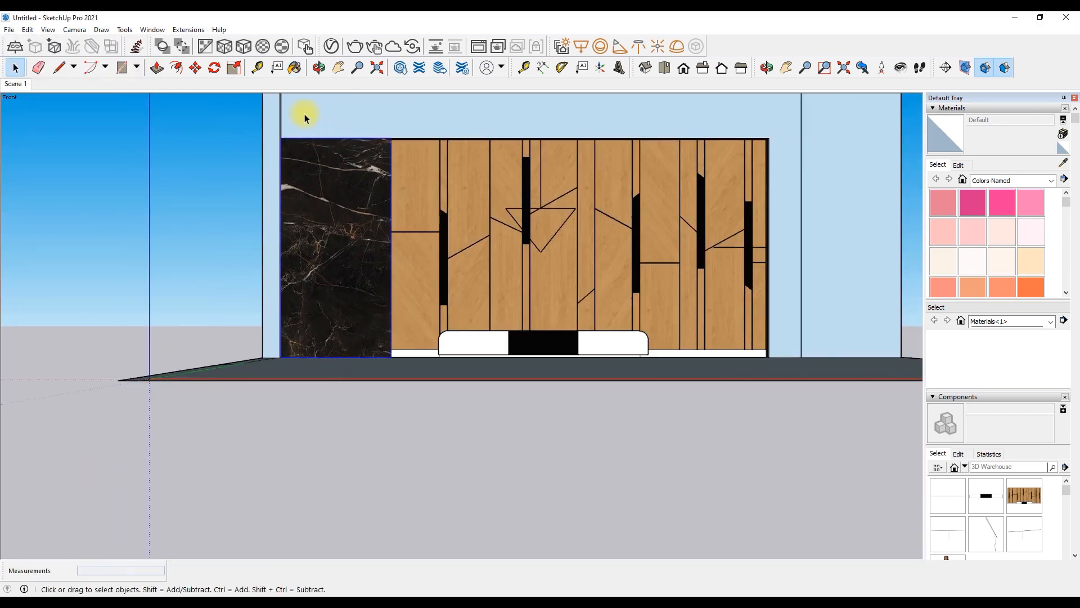
Move the marble image out beside the left end of the room and explode it
key("m")
left_click(380, 214)
scroll(450, 221, "down", 4)
left_click(302, 219)
right_click(283, 212)
left_click(313, 278)
Sample the black marble texture and paint the feature wall's front face around the wood panel with it
key("b")
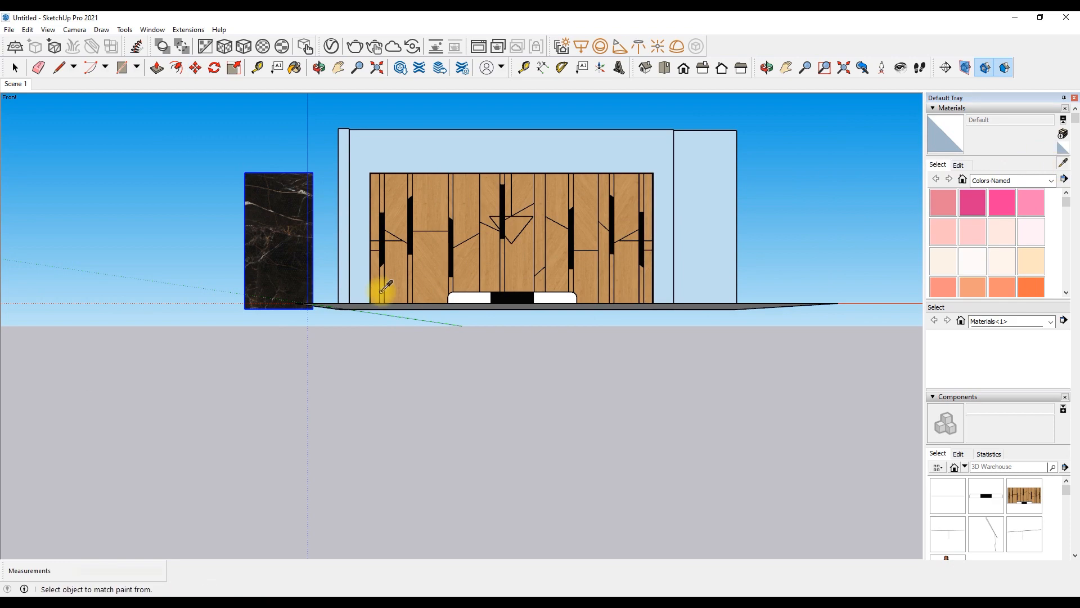
left_click(296, 259, "alt")
left_click(643, 163)
scroll(639, 165, "up", 4)
scroll(633, 169, "down", 1)
scroll(637, 176, "down", 1)
scroll(239, 160, "up", 5)
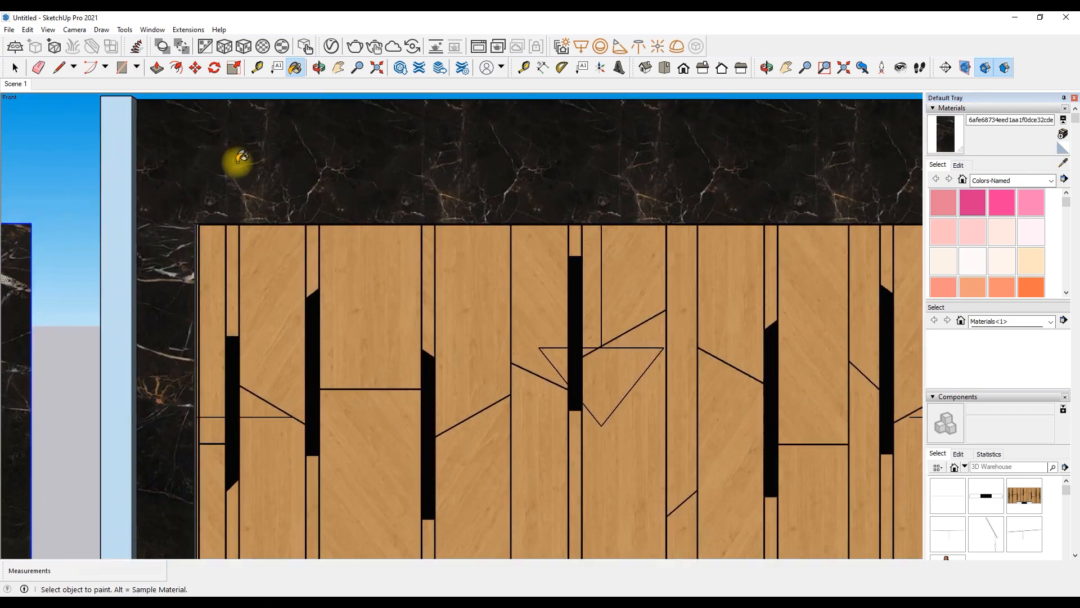
Draw lines separating the top band of the marble wall from its side columns
left_click(59, 68)
scroll(185, 236, "up", 2)
left_click(187, 237)
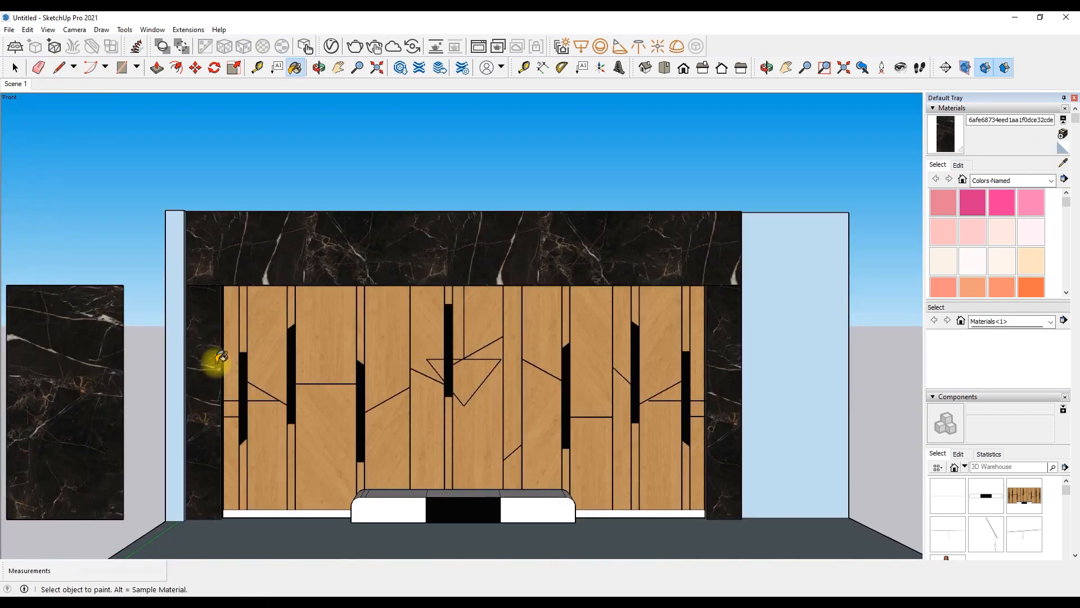
Paint the narrow faces along the left side of the feature wall with the black marble texture
scroll(242, 301, "up", 10)
left_click(48, 217)
left_click(31, 220)
scroll(28, 218, "down", 7)
scroll(632, 224, "down", 3)
scroll(899, 236, "up", 5)
scroll(903, 153, "down", 8)
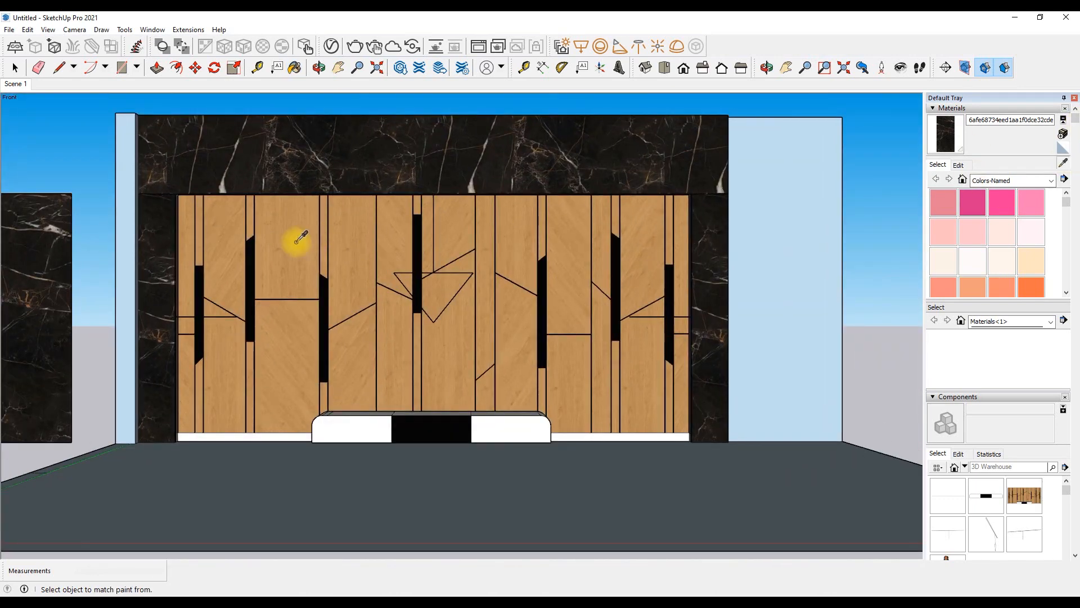
Sample Wood_189 from the wood panel and paint the front and inner faces of the left side wall with it
left_click(296, 242)
scroll(135, 275, "up", 6)
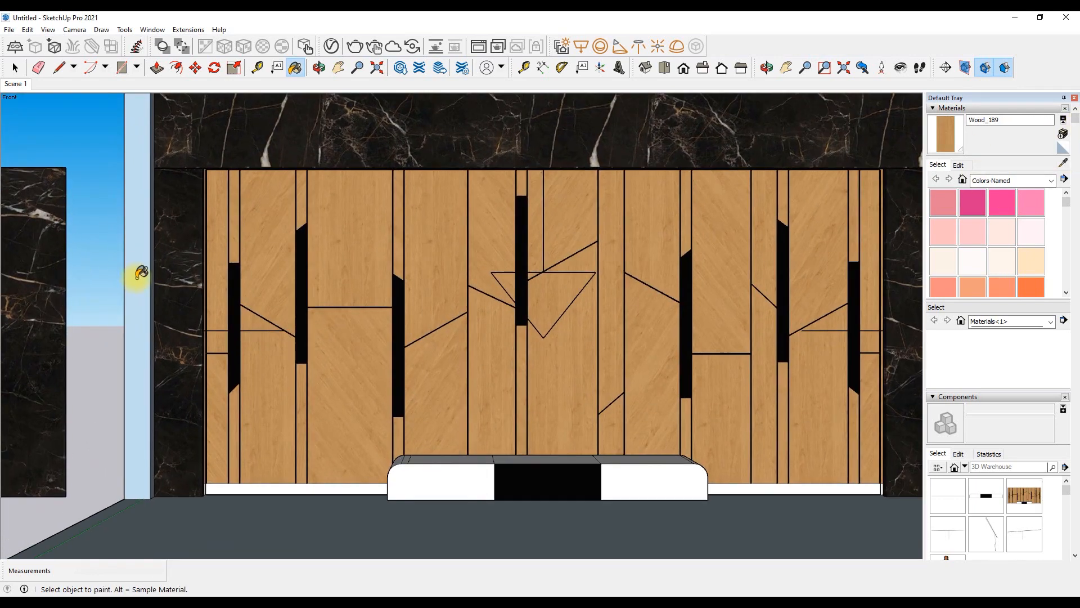
left_click(137, 275)
left_click(163, 271)
Erase the spare marble sample rectangle standing beside the left end of the room
scroll(230, 270, "down", 6)
key("e")
mouse_move(108, 226)
left_mouse_down()
mouse_move(158, 387)
mouse_move(112, 431)
left_mouse_up()
scroll(29, 349, "down", 3)
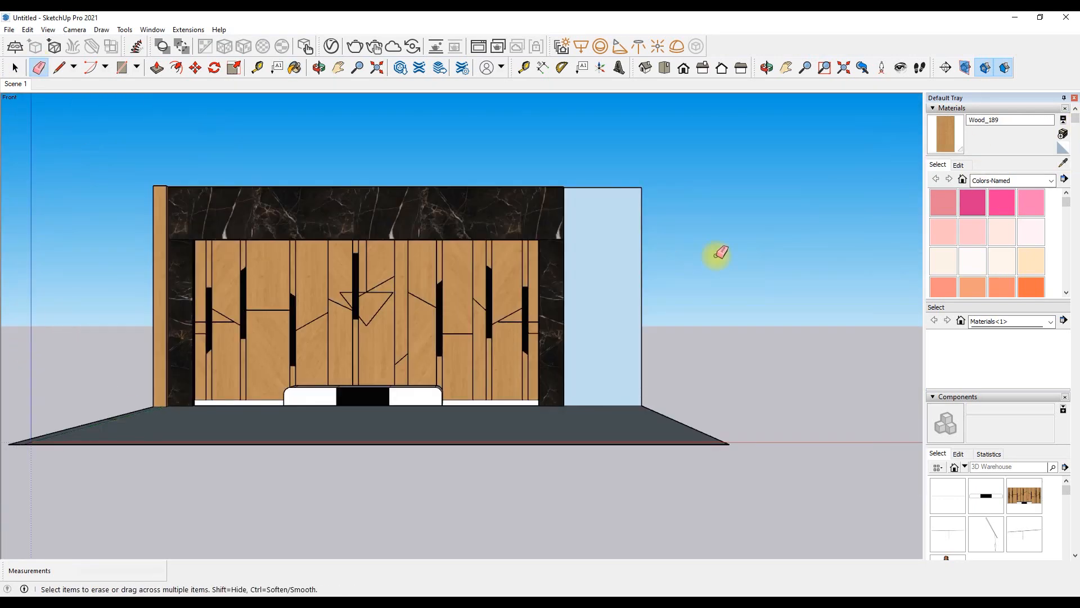
Paint the plain wall section beside the feature wall with Wood_189 and the adjoining marble column's narrow side faces with black marble
key("b")
left_click(593, 273)
left_click(195, 69)
left_click(317, 70)
left_click_drag(316, 186, 103, 214)
right_click(103, 214)
left_click(127, 223)
left_click(1063, 163)
scroll(546, 231, "up", 6)
left_click(621, 243)
left_click(609, 238)
scroll(609, 239, "down", 6)
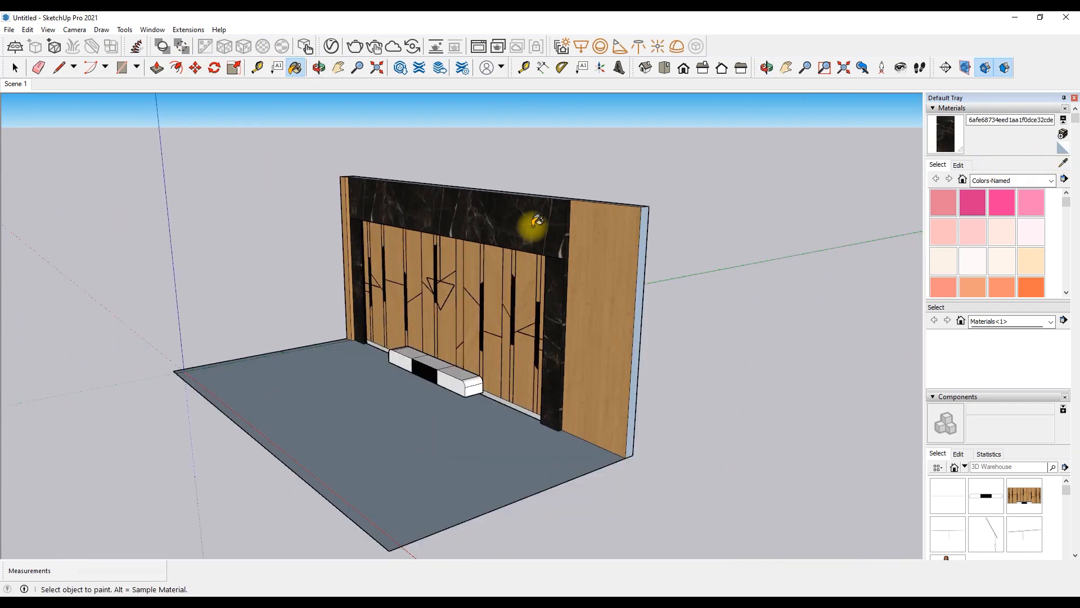
Push/pull the free end of the wood-painted wall outward by 120 inches
key("p")
left_click(744, 246)
type("120")
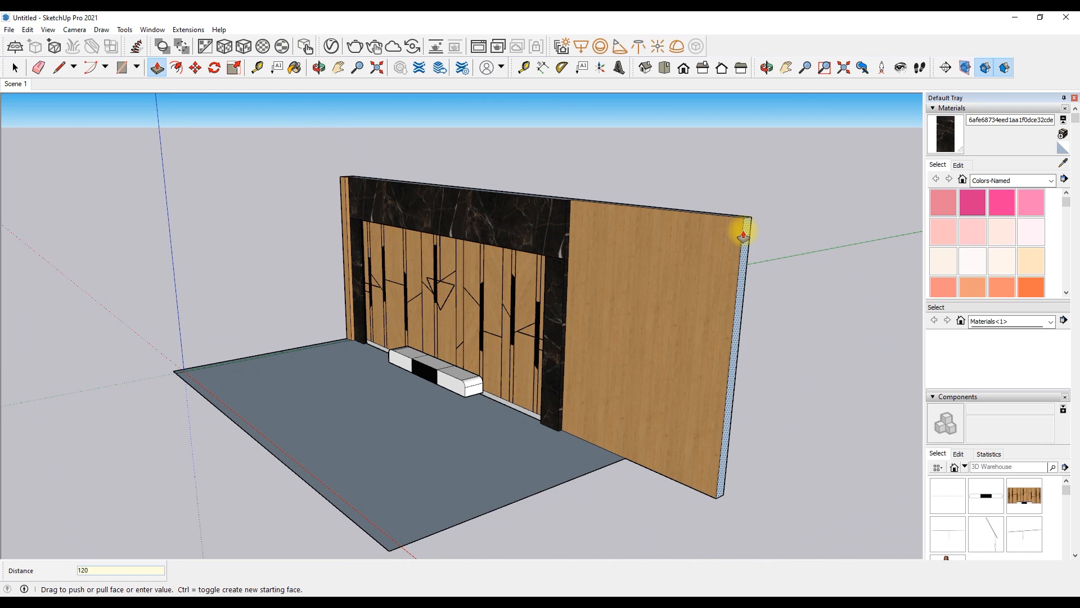
key("Return")
Draw lines extending the floor to the end of the lengthened wood wall and erase the edge dividing the floor
key("l")
scroll(327, 387, "down", 3)
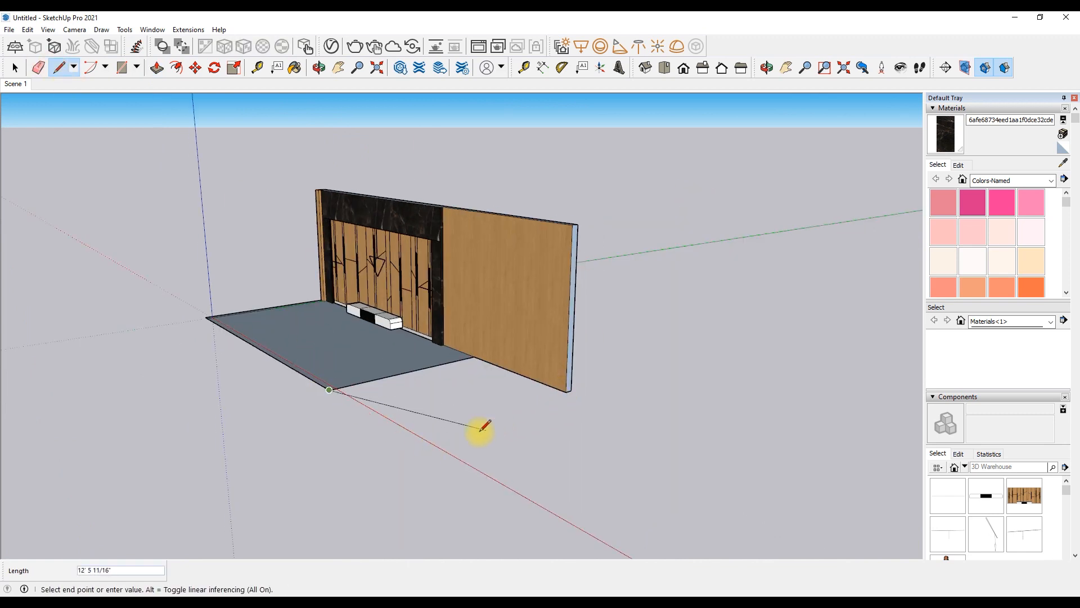
left_click(411, 437)
left_click(568, 388)
left_click(404, 325)
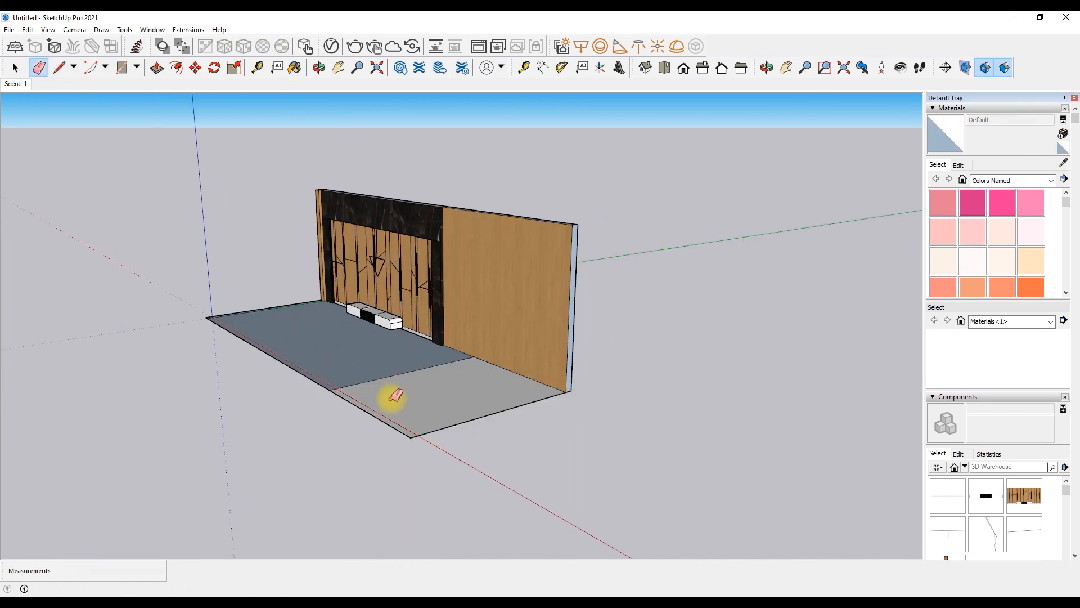
left_click(390, 394)
key("e")
Try a copy of the wood wall's top edge 12 inches below it and undo it
left_click(682, 68)
scroll(621, 263, "up", 5)
key("m")
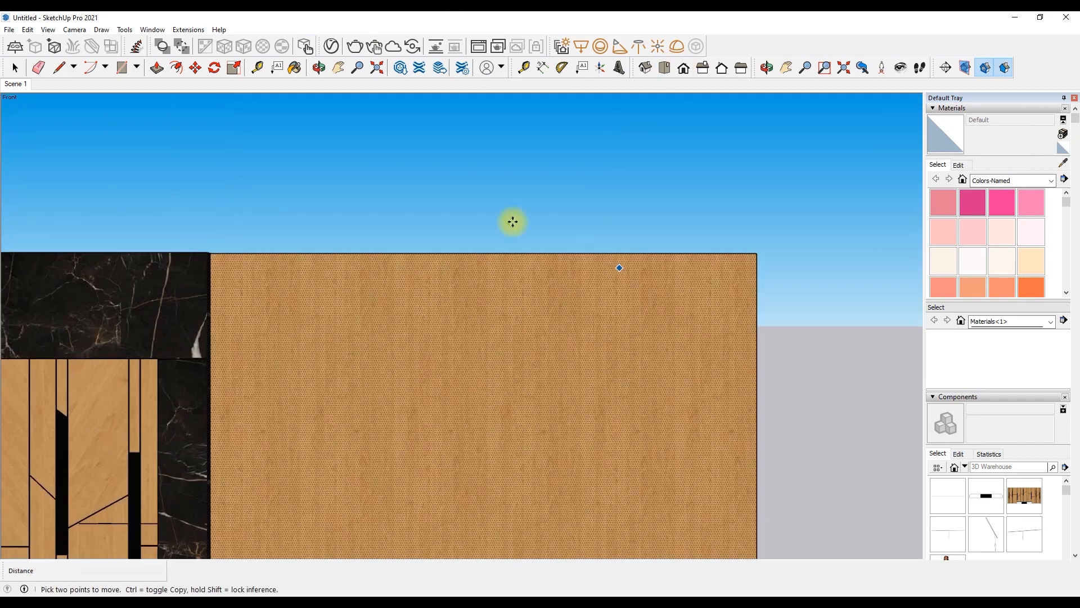
left_click(492, 254)
key("ctrl")
type("12")
key("Return")
key("ctrl+z")
Copy the wood wall's top edge 18 inches down and copy that line another 0.35 inches to outline a thin groove
left_click(482, 253)
key("ctrl")
type("18")
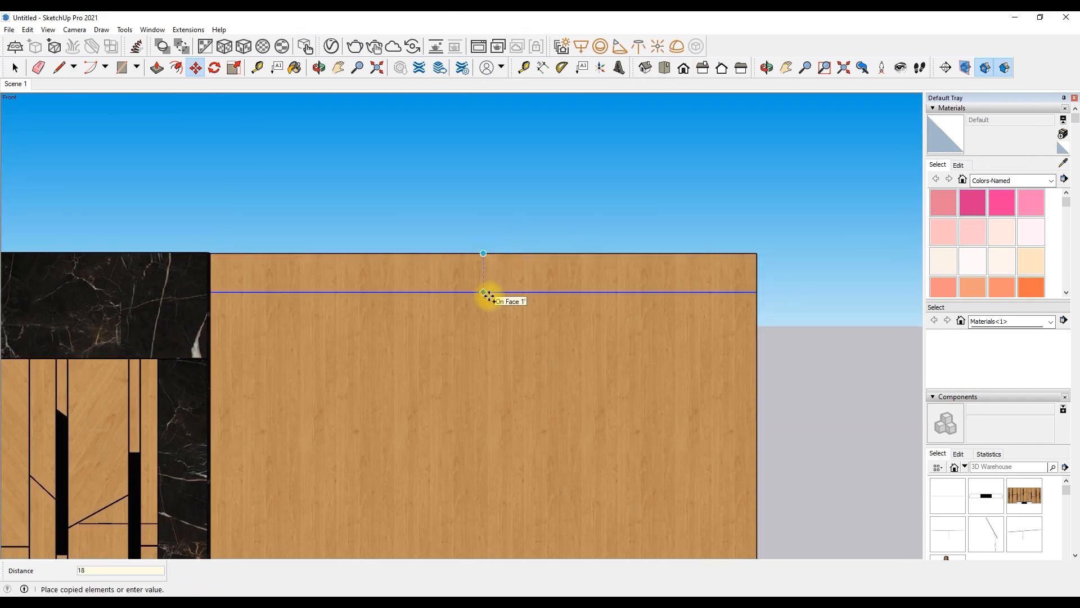
key("Return")
scroll(475, 294, "up", 1)
left_click(471, 295)
key("ctrl")
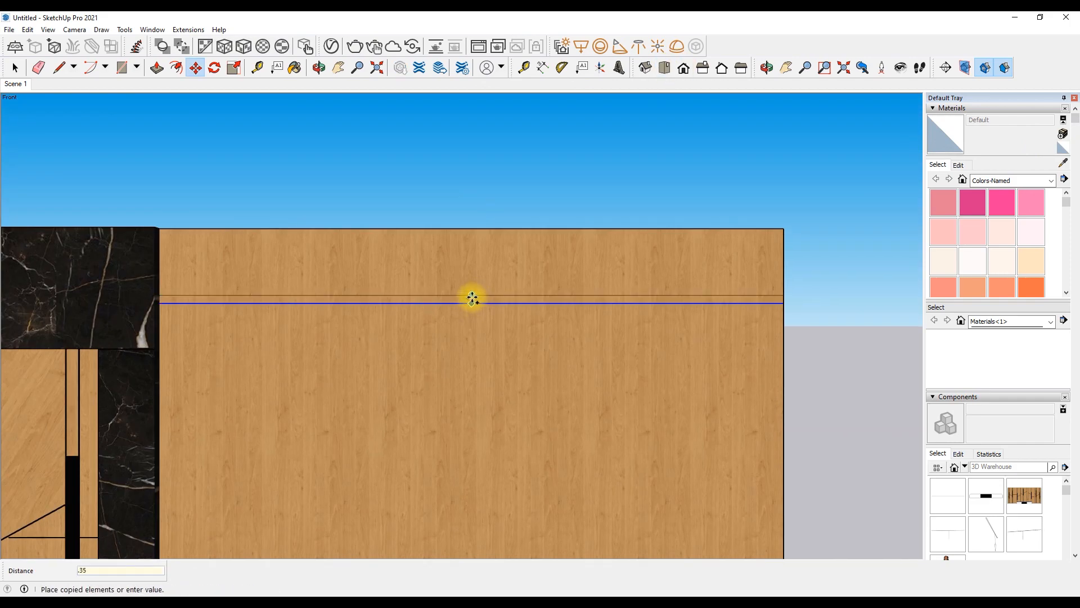
key("Escape")
scroll(524, 169, "down", 1)
Paint the thin groove strip across the wood wall with 0137_Black
scroll(939, 259, "down", 10)
left_click(939, 259)
scroll(634, 280, "up", 6)
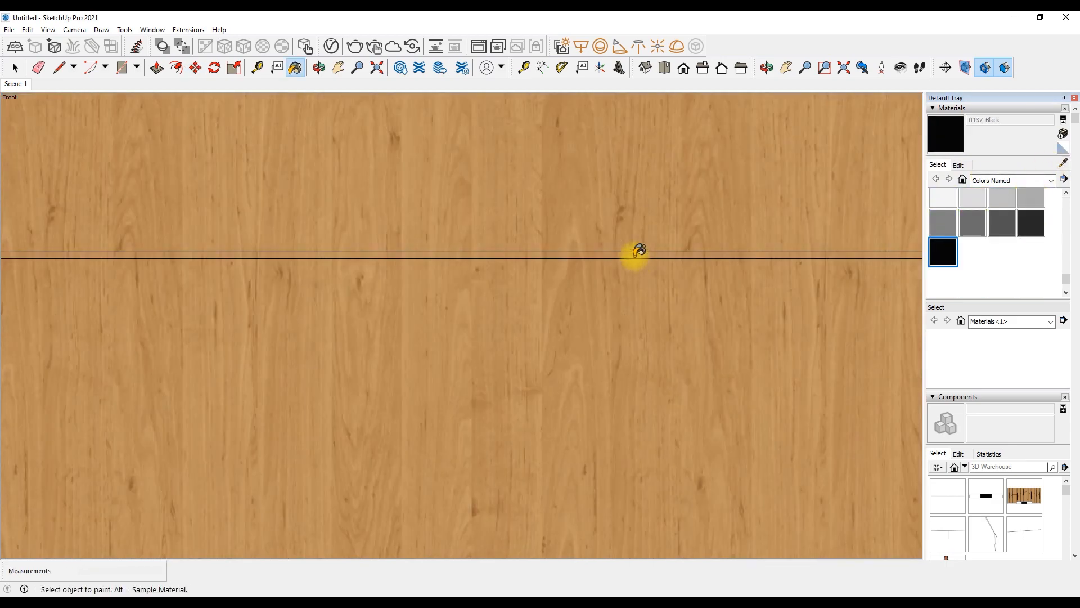
left_click(634, 255)
scroll(589, 238, "down", 8)
scroll(323, 193, "up", 4)
scroll(794, 159, "down", 4)
key("space")
scroll(651, 116, "down", 3)
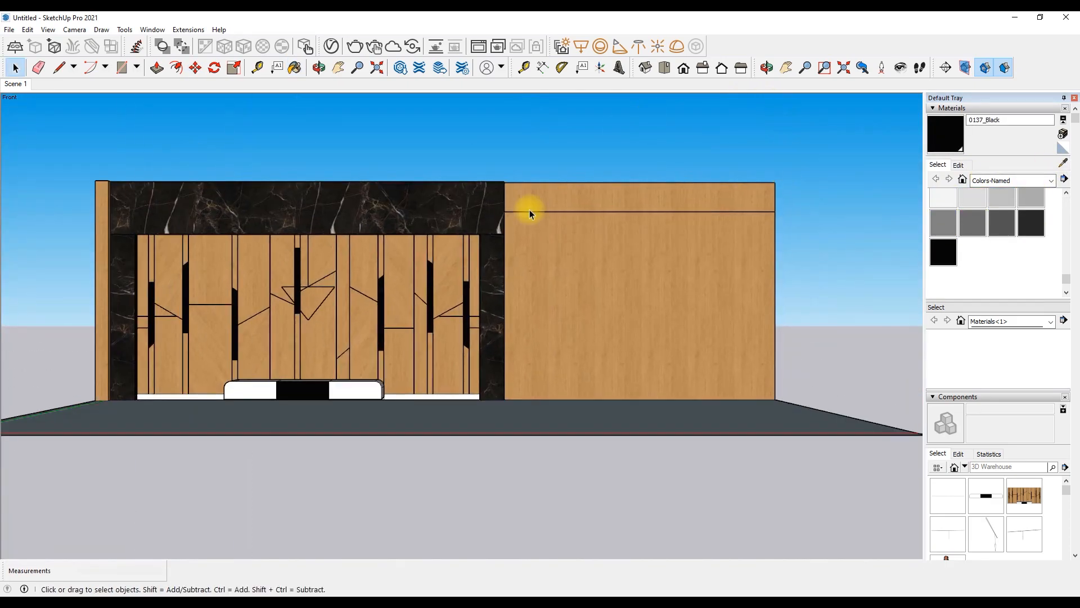
key("m")
scroll(525, 213, "up", 8)
left_click(528, 277)
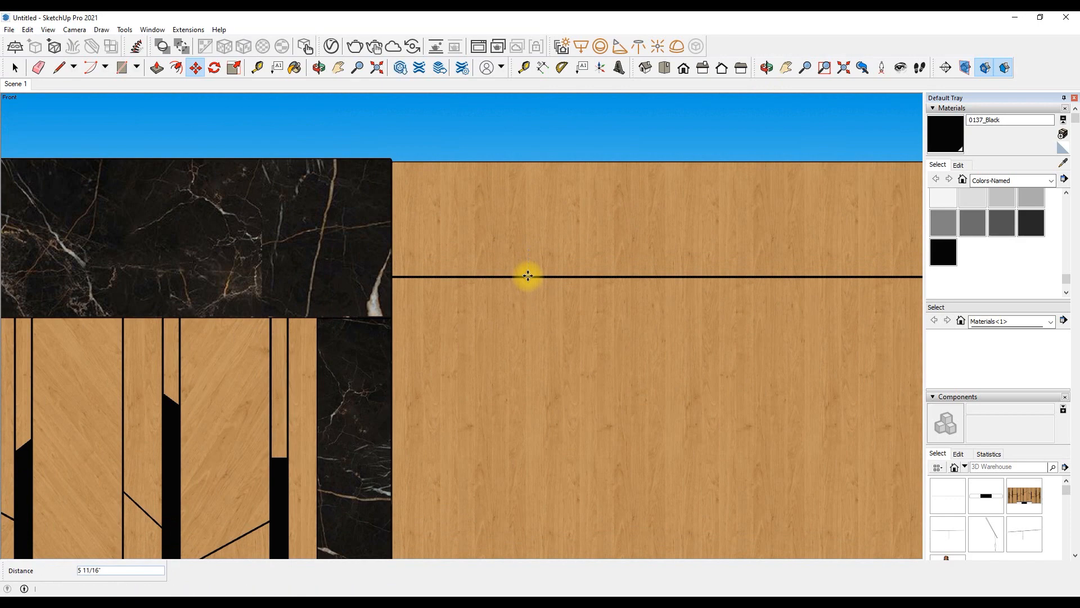
key("space")
scroll(621, 188, "down", 5)
scroll(152, 203, "up", 1)
Draw a line across the left side wall's end just below its top and push/pull the strip forward into a beam
left_click(60, 68)
scroll(166, 187, "up", 5)
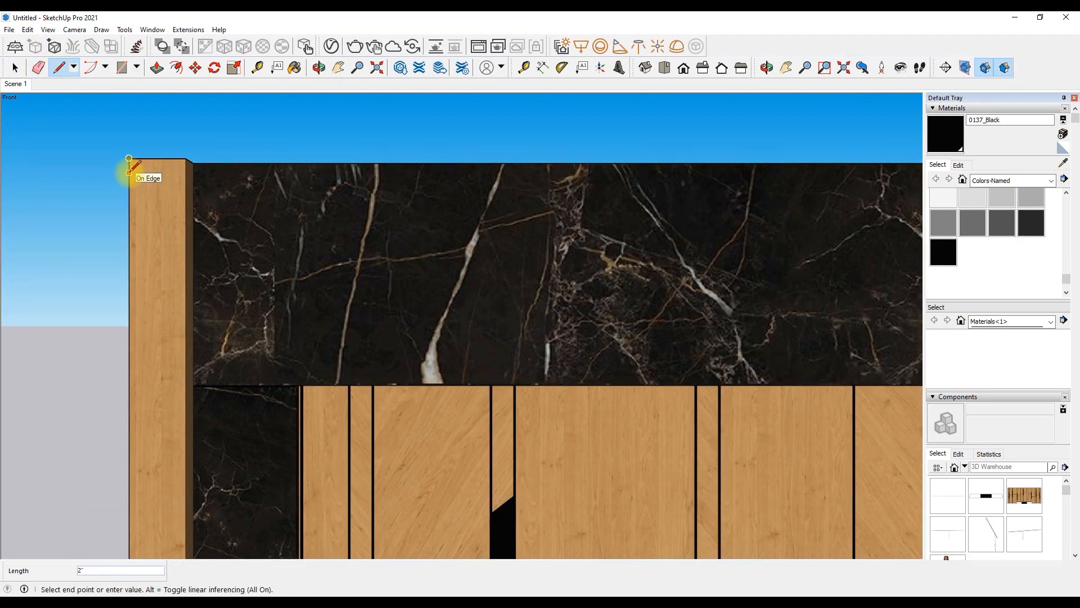
key("p")
scroll(92, 183, "down", 6)
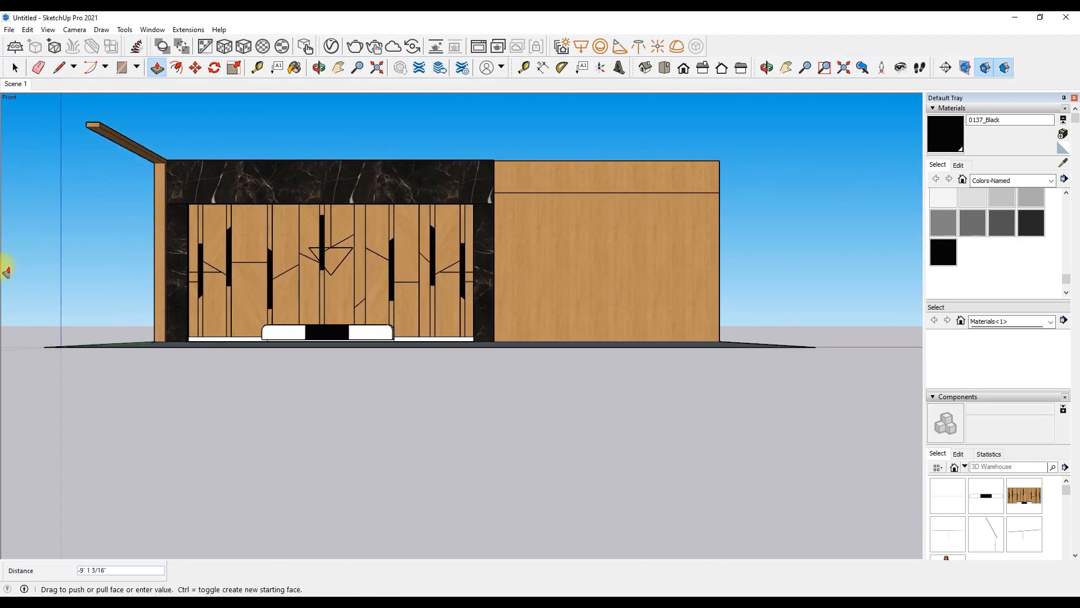
Raise an 11' partition wall under the beam along the room's left side, leaving an opening beside the feature wall
left_click(318, 68)
left_click_drag(254, 146, 32, 255)
scroll(157, 236, "up", 4)
key("p")
left_click(248, 295)
scroll(231, 222, "down", 5)
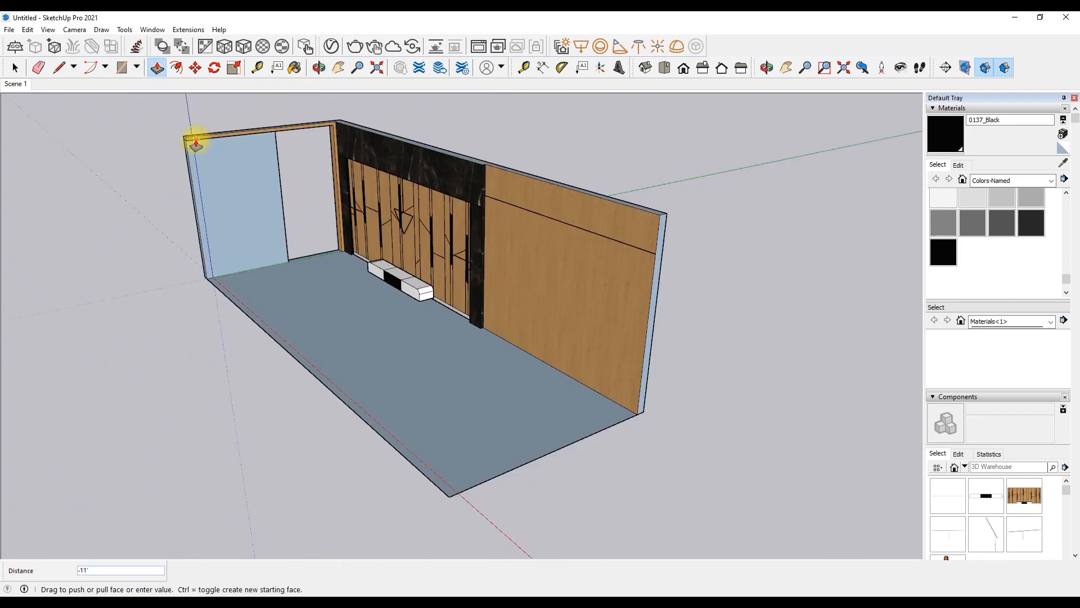
scroll(190, 142, "up", 4)
scroll(184, 141, "up", 1)
left_click(184, 140)
scroll(191, 142, "down", 2)
From the Scene 1 view, extend the beam and the partition wall beneath it forward by 10'
scroll(951, 279, "down", 10)
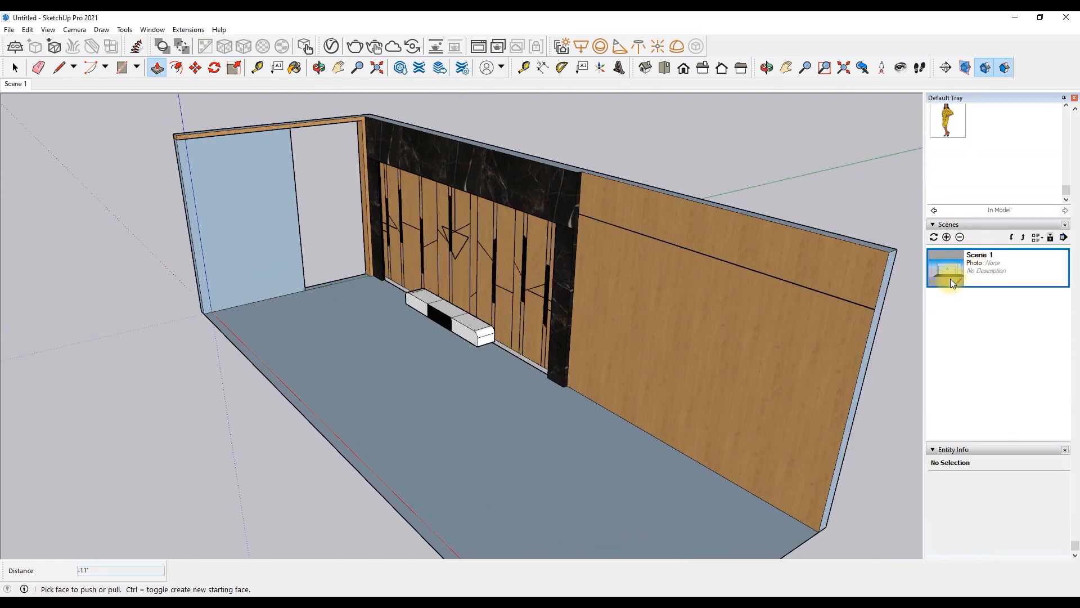
double_click(946, 273)
scroll(430, 234, "down", 2)
left_click(271, 194)
type("10'")
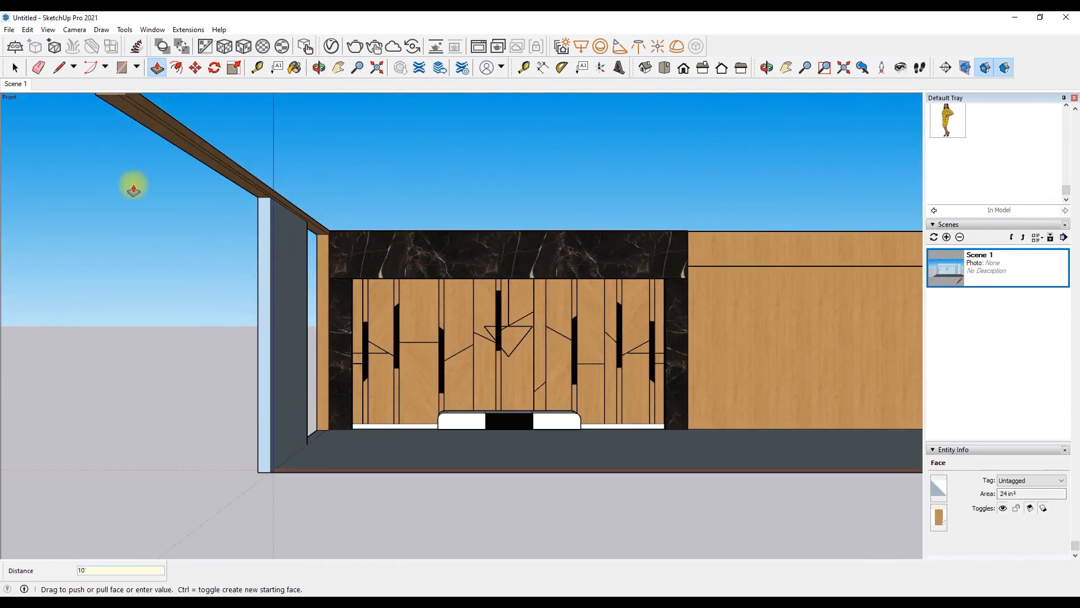
key("Return")
double_click(265, 242)
scroll(180, 208, "down", 1)
Draw lines extending the floor forward from its front edge to the end of the lengthened partition
key("l")
scroll(135, 298, "down", 2)
left_click(161, 423)
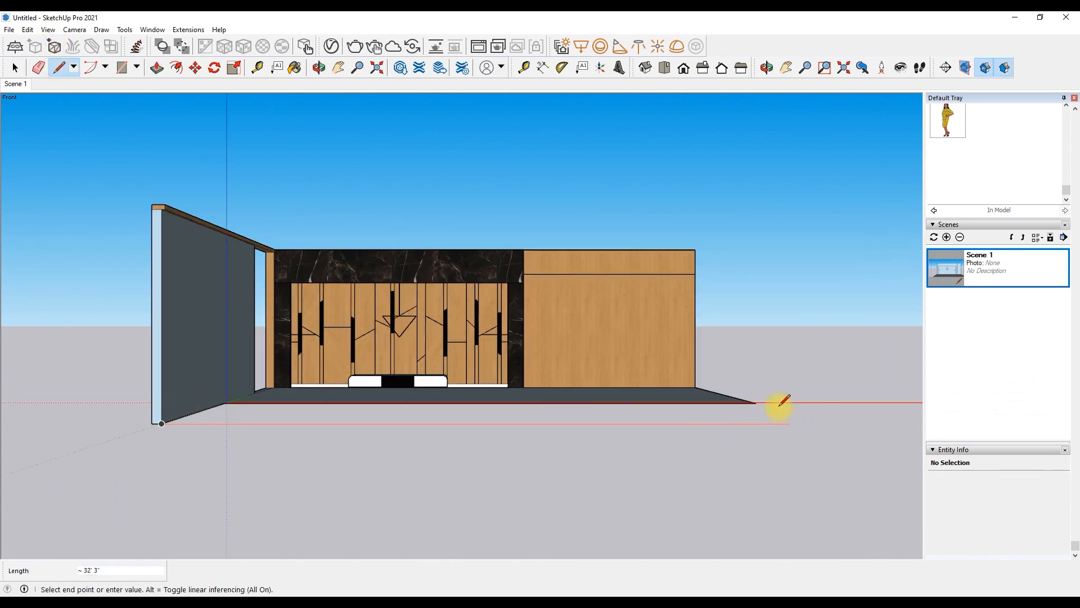
left_click(756, 403)
scroll(755, 403, "down", 1)
Divide the outer face at the left end of the back wall with a vertical line from its base midpoint
scroll(166, 352, "up", 3)
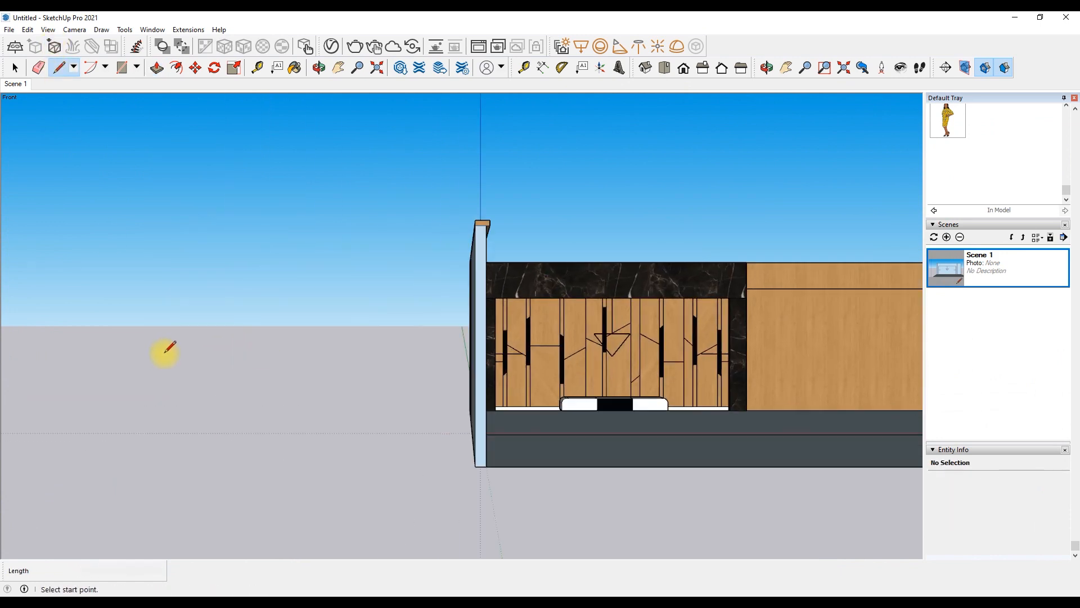
left_click(320, 67)
left_click_drag(529, 183, 684, 225)
right_click(480, 232)
left_click(503, 239)
left_click(59, 67)
scroll(545, 410, "up", 4)
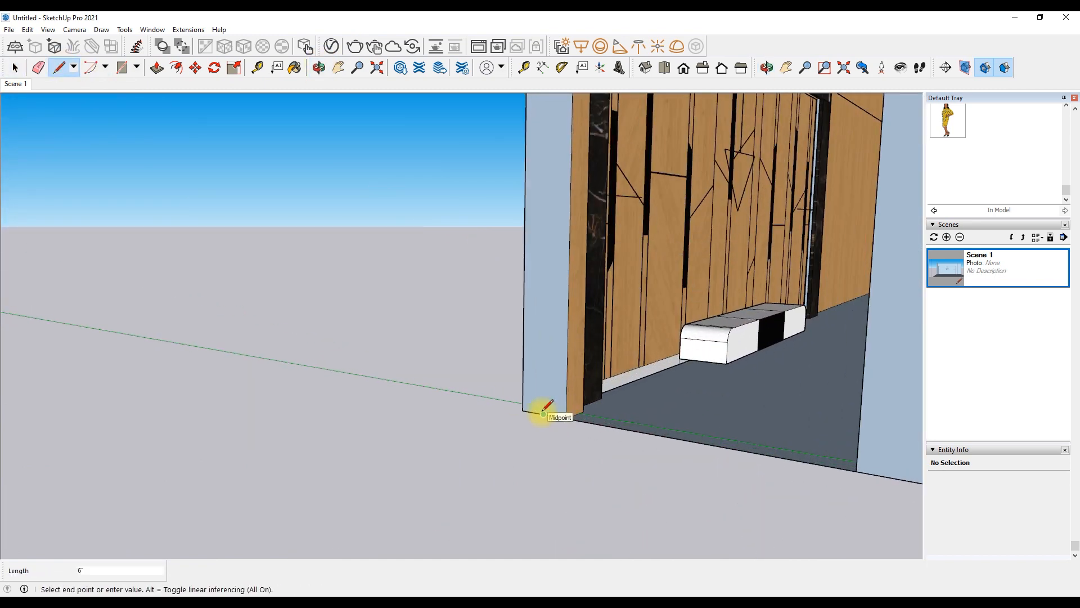
left_click(543, 414)
left_click(543, 414)
scroll(543, 413, "down", 4)
scroll(536, 292, "up", 3)
left_click(550, 216)
scroll(627, 269, "up", 3)
Push/pull the divided strip at the back wall's left end outward by 10'
key("p")
left_click(527, 144)
left_click(456, 171)
scroll(258, 234, "down", 5)
left_click(281, 270)
type("10'")
key("Return")
scroll(253, 235, "down", 3)
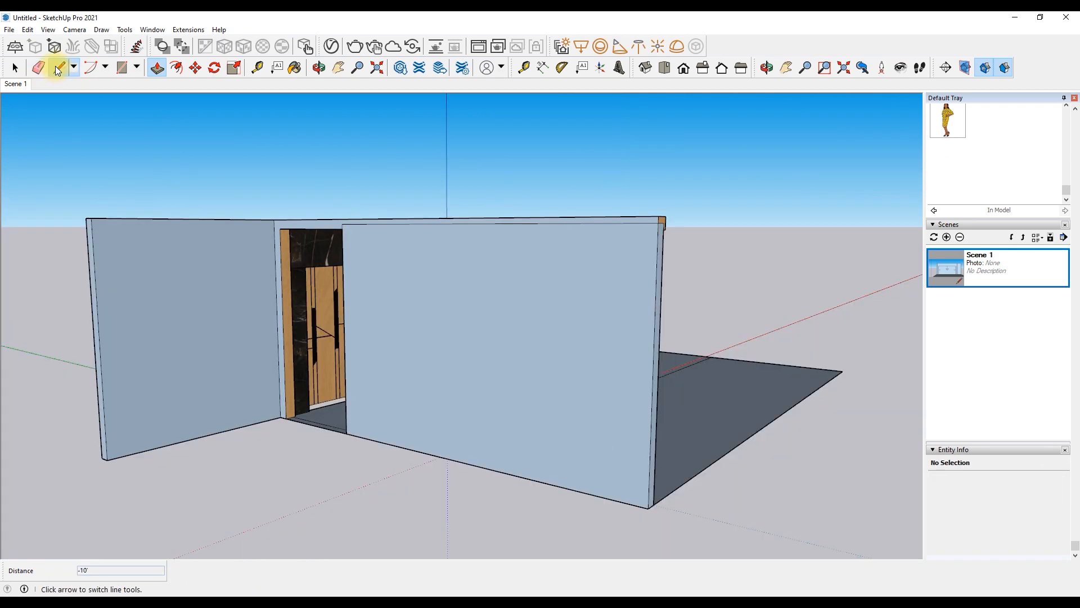
Draw edges from the new wall's outer bottom corner to close the floor of the area outside the partition
left_click(59, 67)
left_click(103, 460)
scroll(346, 491, "down", 3)
scroll(506, 501, "down", 2)
left_click(453, 513)
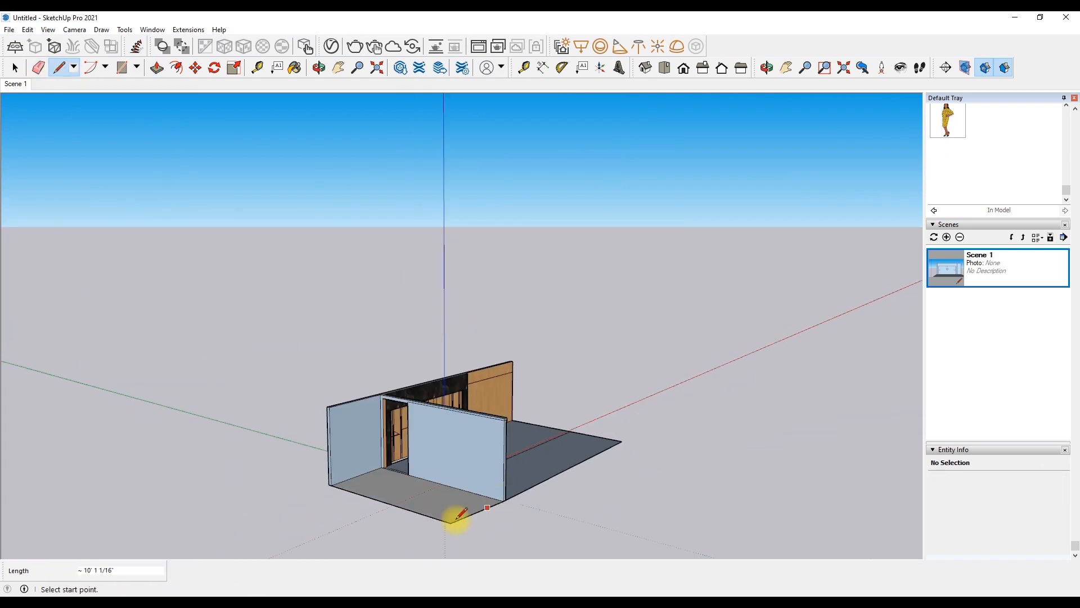
Draw a 6-inch-high ceiling profile along the top of the back wall, closing it at the wood wall's far end
left_click(15, 67)
left_click(16, 84)
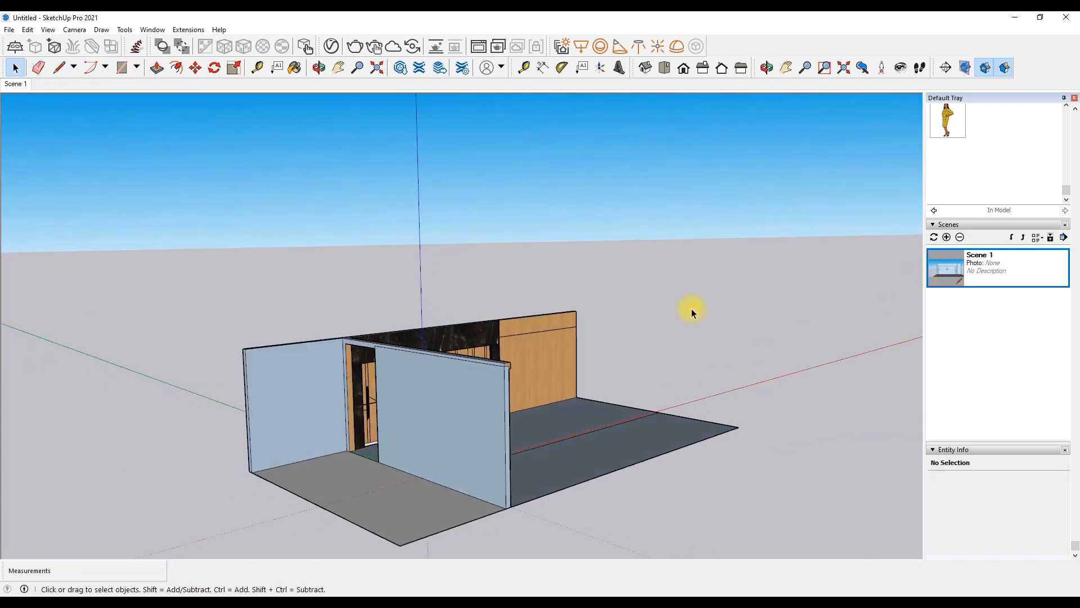
left_click(59, 67)
scroll(157, 441, "down", 2)
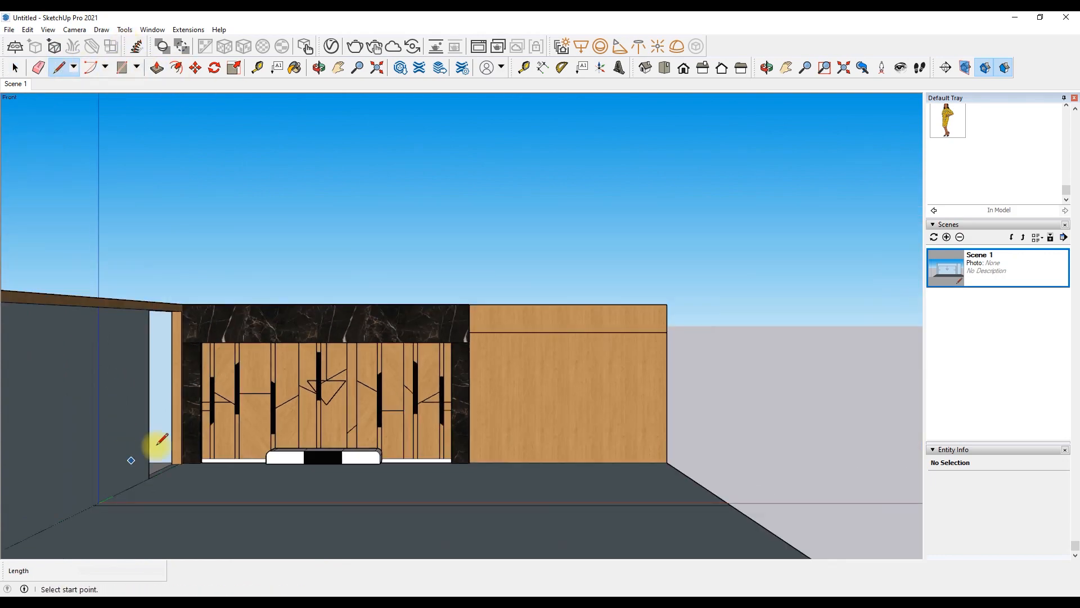
scroll(157, 423, "up", 5)
scroll(179, 412, "up", 2)
left_click(177, 420)
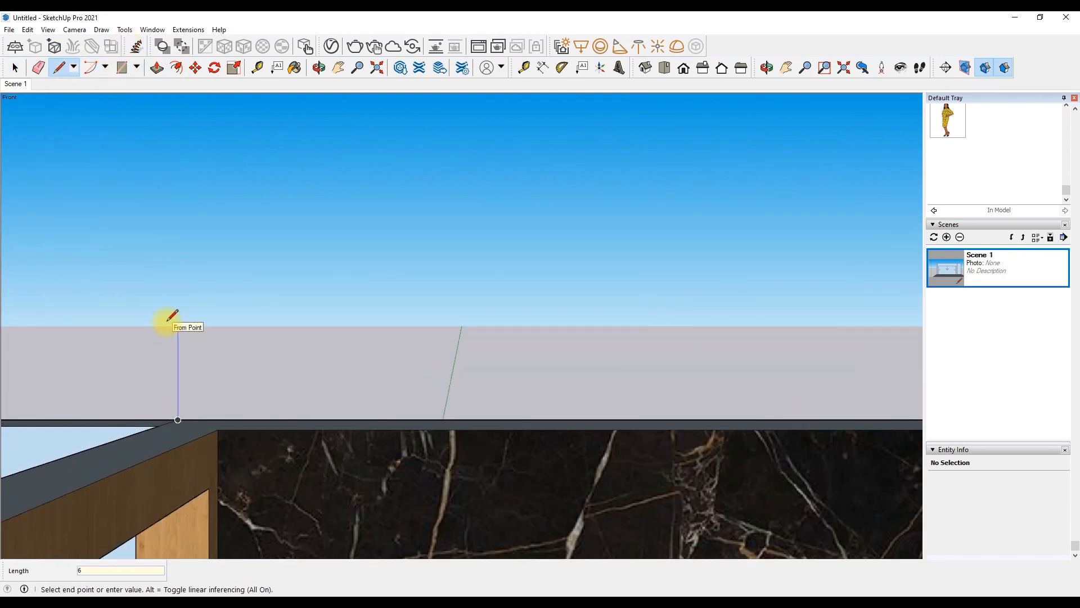
type("6")
key("Return")
scroll(167, 321, "down", 7)
scroll(652, 332, "up", 6)
left_click(696, 373)
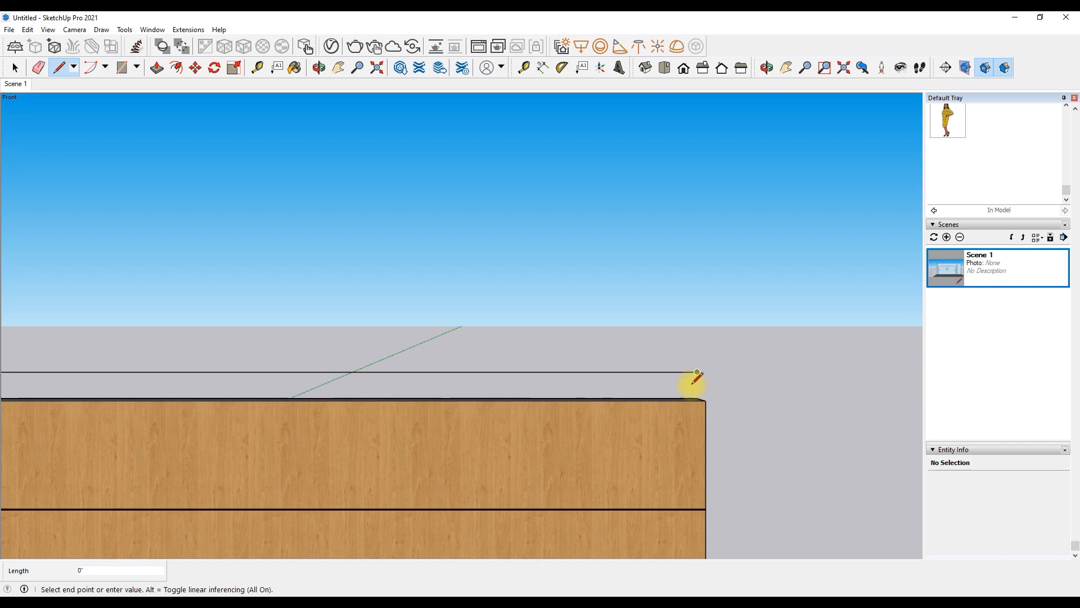
left_click(697, 399)
Push/pull the ceiling profile forward 23' to cover the depth of the room
left_click(262, 383)
scroll(286, 228, "down", 8)
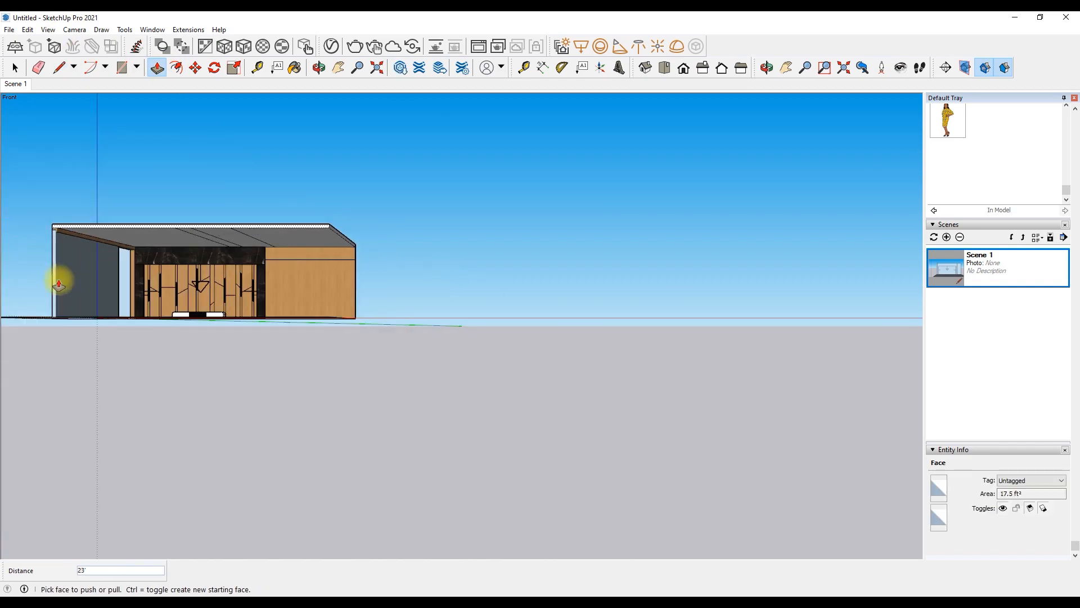
left_click(60, 282)
Pull the ceiling slab's left end outward 9' 10 3/8" to cover the area outside the partition
scroll(159, 226, "up", 7)
left_click(550, 238)
left_click(596, 194)
left_click(306, 475)
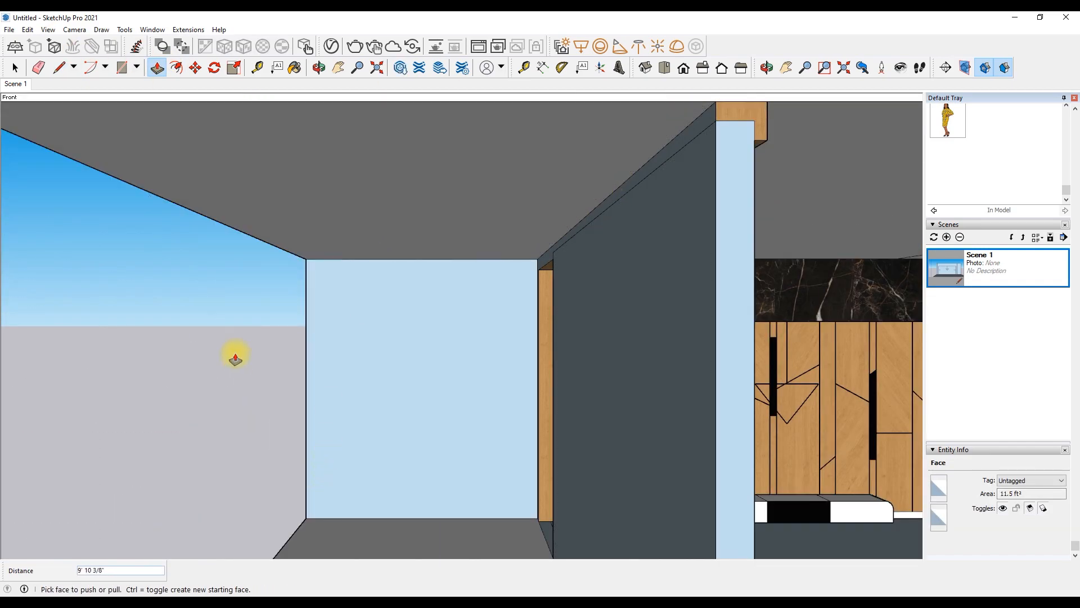
scroll(113, 312, "down", 7)
scroll(169, 304, "up", 6)
double_click(964, 273)
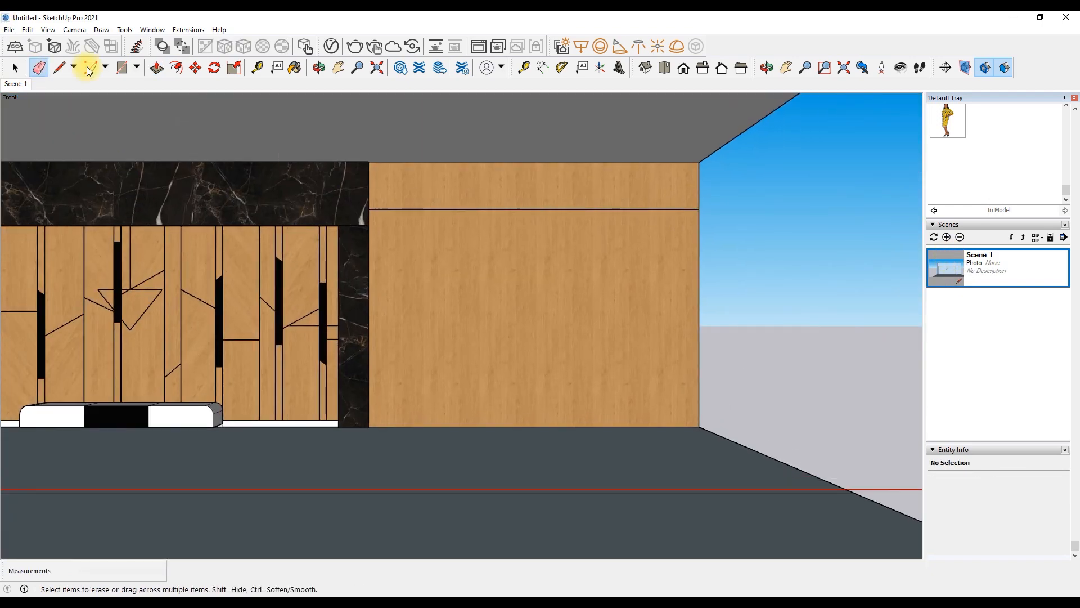
left_click(59, 67)
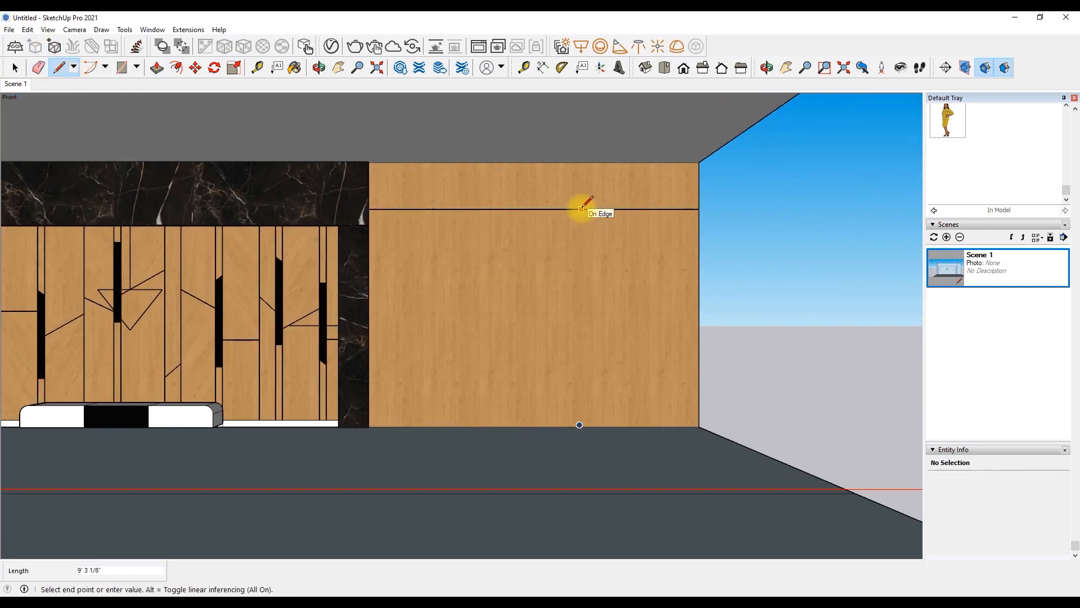
scroll(579, 428, "up", 4)
key("space")
scroll(574, 431, "down", 8)
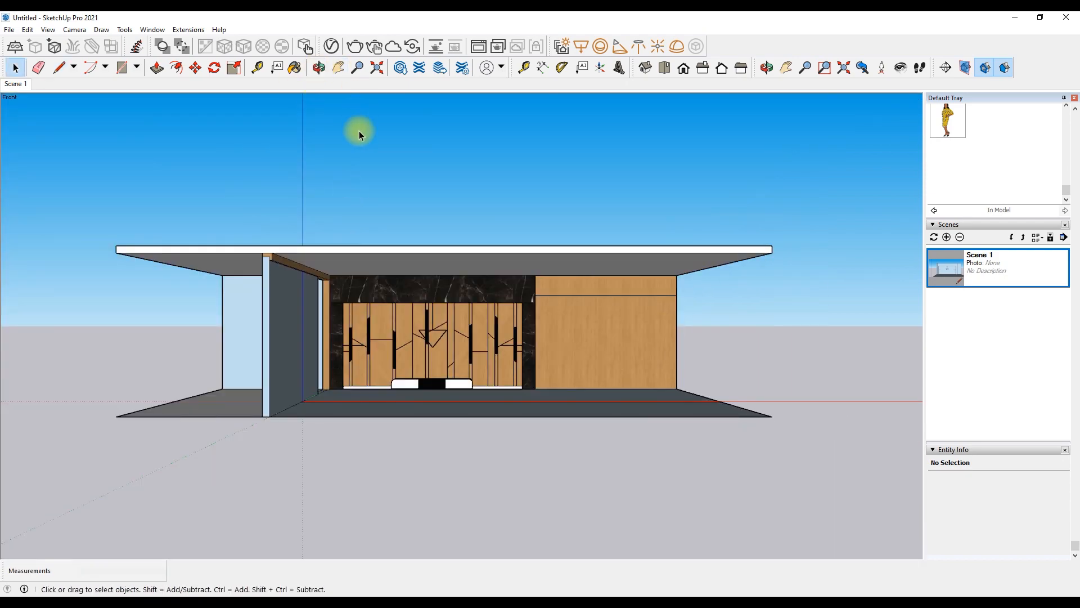
Offset the outline of the ceiling's underside inward and offset the inner face again by about 7 inches to form a border band
left_click(319, 68)
left_click_drag(360, 270, 349, 89)
scroll(446, 217, "up", 5)
left_click_drag(598, 304, 485, 247)
left_click(177, 67)
left_click(181, 221)
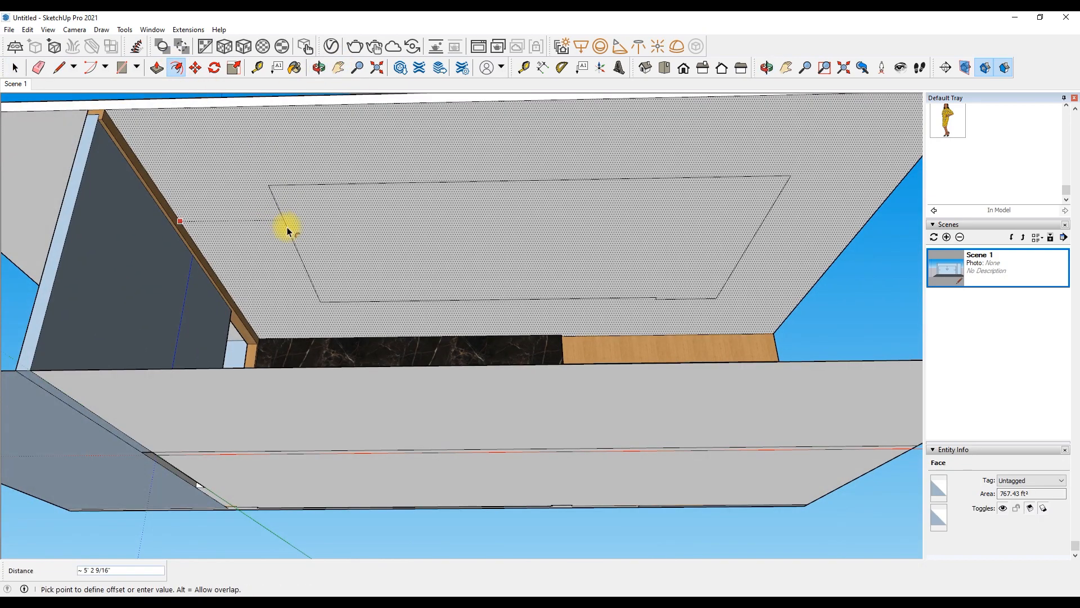
left_click(229, 198)
scroll(231, 196, "down", 1)
left_click(262, 156)
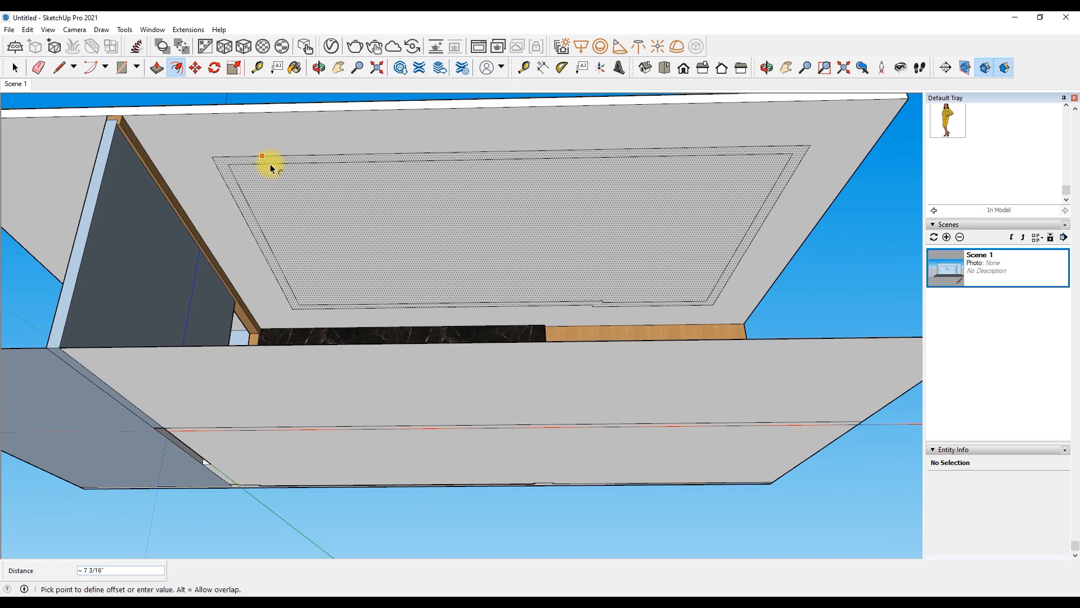
left_click(274, 167)
Draw a straight line across the jog in the ceiling band's edge near the feature wall
left_click(59, 68)
scroll(689, 328, "up", 3)
scroll(568, 298, "up", 4)
left_click(532, 252)
scroll(532, 257, "down", 2)
left_click(814, 248)
Erase the leftover jogged edges of the ceiling band along the feature wall side
key("e")
scroll(563, 263, "up", 3)
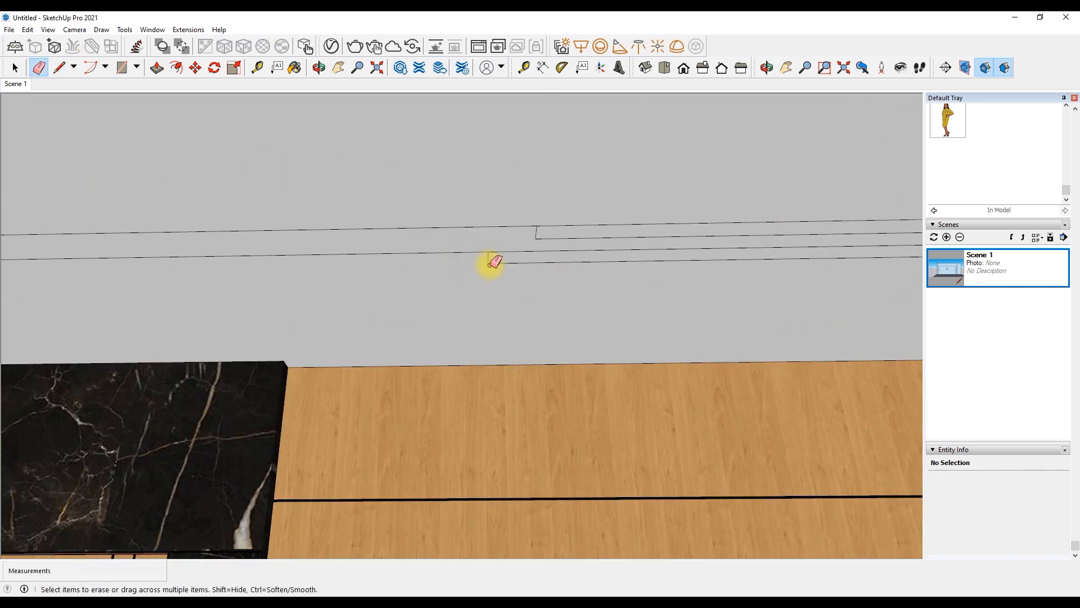
left_click_drag(514, 257, 514, 258)
scroll(518, 256, "down", 3)
scroll(674, 261, "up", 4)
left_click(620, 233)
scroll(680, 386, "down", 6)
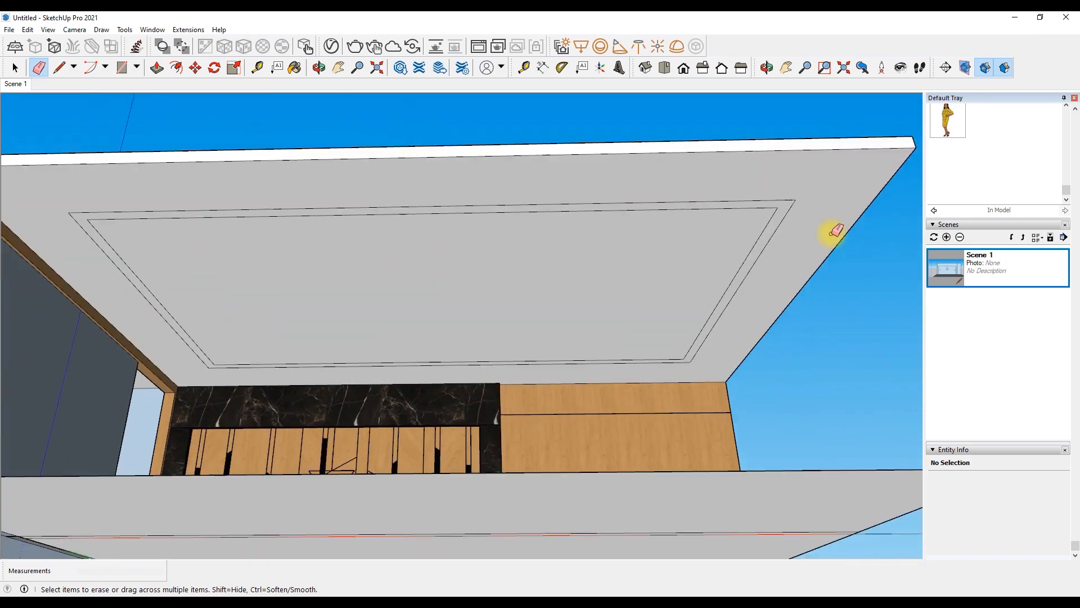
Draw a 90-degree arc in a 1-foot guide square at the inner ceiling outline's front corner beside the partition
scroll(839, 225, "down", 1)
left_click(158, 72)
left_click(198, 220)
key("Escape")
middle_click_drag(347, 195, 289, 188)
scroll(289, 188, "up", 5)
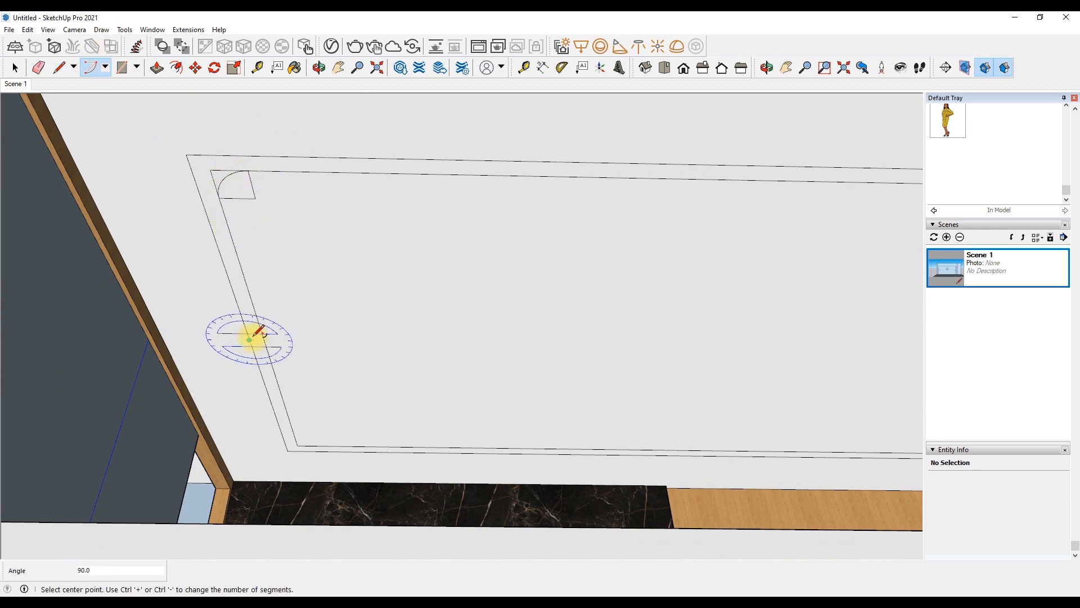
Draw 12-inch guide lines that form small squares in the remaining three corners of the inner ceiling outline
left_click(59, 67)
scroll(303, 437, "up", 4)
left_click(292, 441)
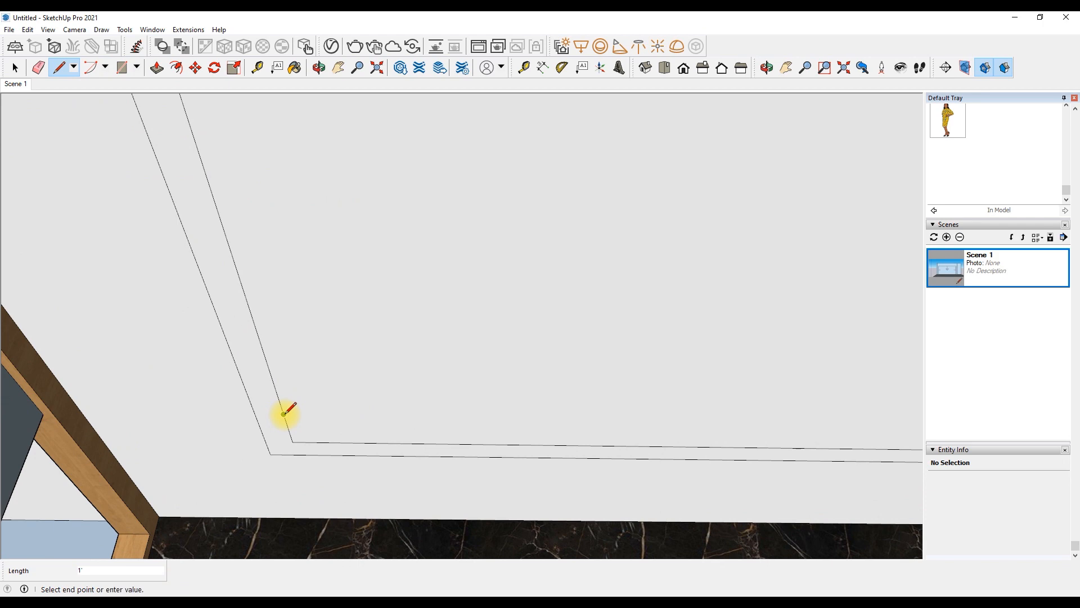
type("12")
key("Return")
scroll(315, 450, "down", 5)
scroll(643, 322, "up", 5)
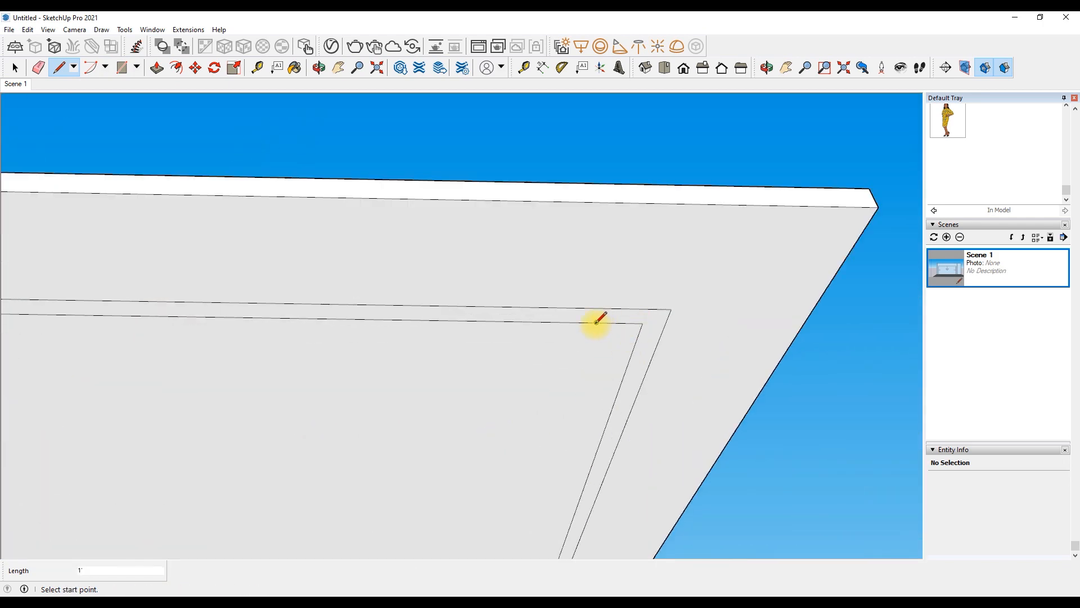
scroll(631, 359, "down", 5)
scroll(534, 445, "up", 5)
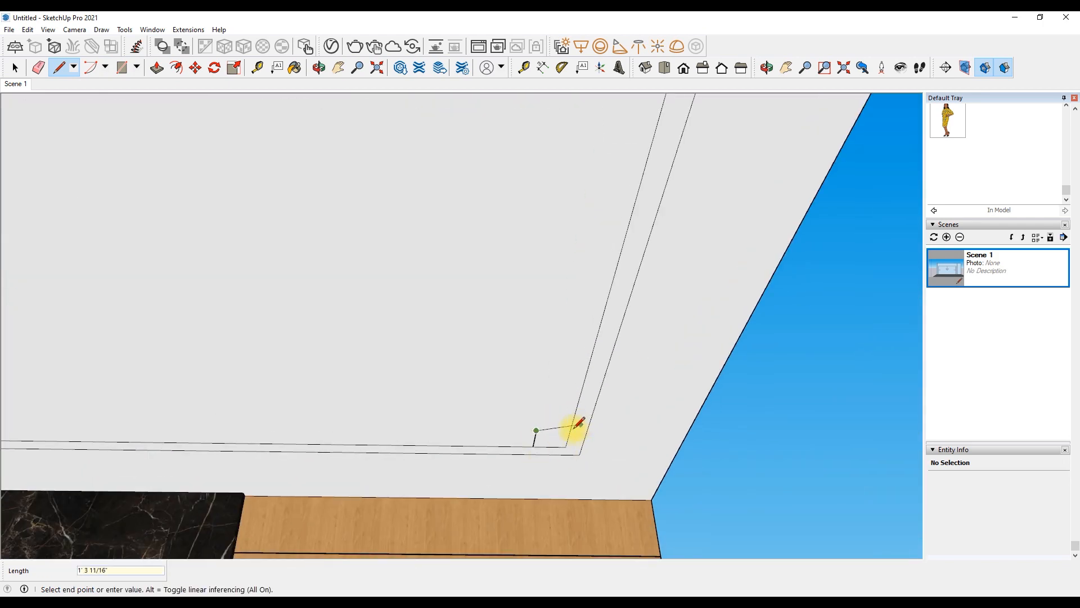
Draw 90-degree arcs inside the guide squares of the remaining three corners of the inner ceiling outline
left_click(89, 71)
scroll(514, 398, "down", 5)
scroll(650, 262, "up", 5)
left_click(633, 260)
key("space")
left_click(677, 261)
scroll(677, 261, "down", 3)
scroll(590, 472, "up", 5)
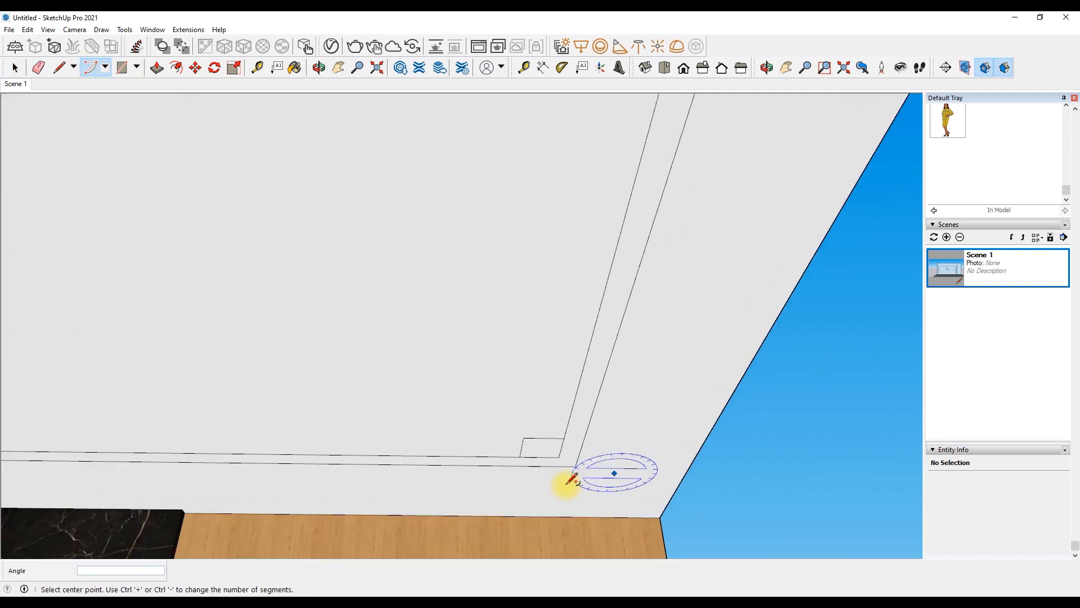
left_click(499, 410)
left_click(499, 444)
double_click(566, 411)
scroll(570, 428, "down", 6)
scroll(653, 414, "down", 2)
key("space")
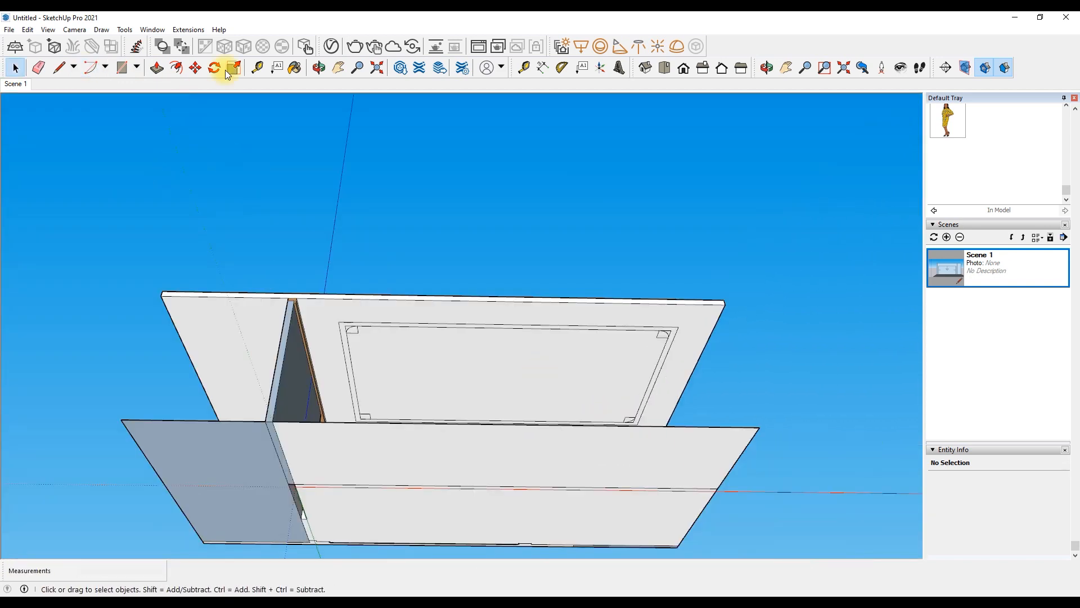
left_click(91, 69)
scroll(355, 417, "up", 5)
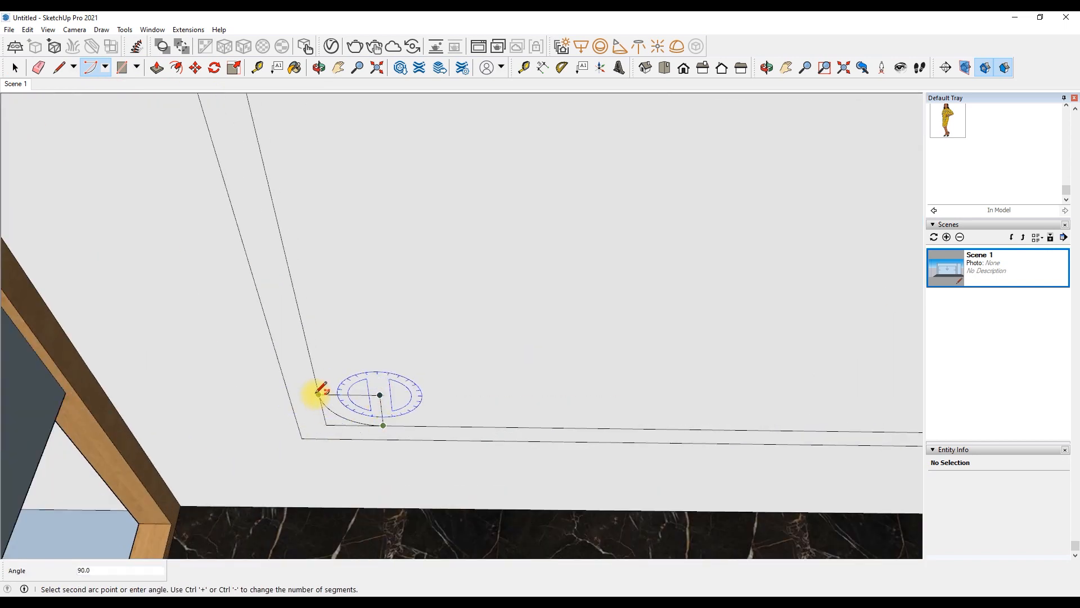
Erase the sharp corners, the arc guide lines and the outer band outline around the ceiling's rounded inner outline
left_click(35, 71)
left_click_drag(321, 415, 333, 426)
left_click(306, 440)
left_click_drag(372, 389, 388, 400)
left_click(299, 427)
scroll(308, 470, "down", 5)
scroll(291, 348, "up", 5)
mouse_move(298, 298)
left_mouse_down()
mouse_move(281, 306)
mouse_move(254, 248)
left_mouse_up()
middle_click_drag(253, 248, 652, 346, "shift")
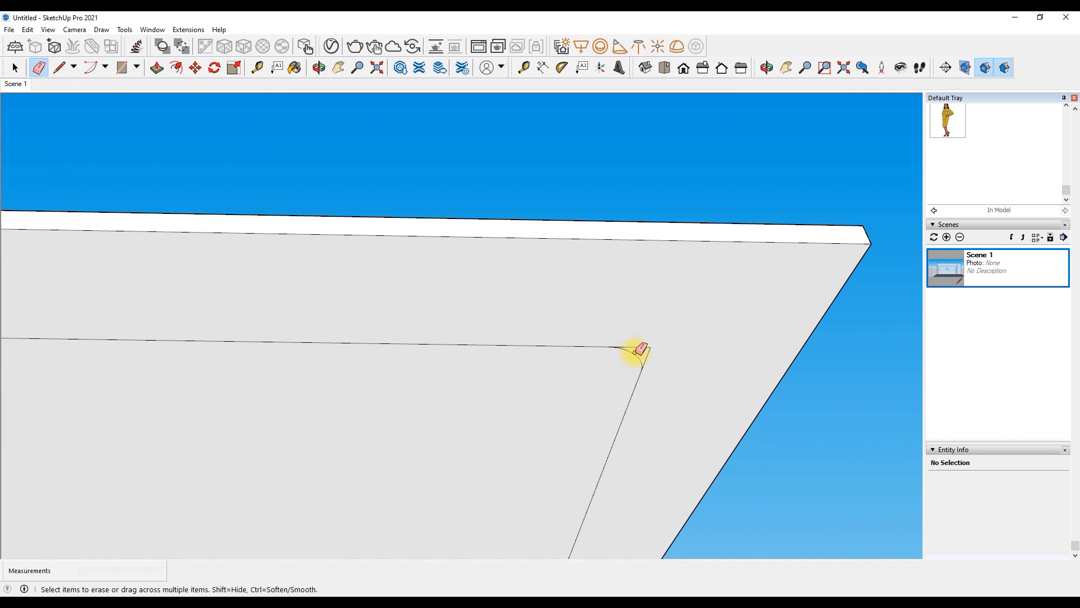
left_click_drag(621, 358, 623, 360)
scroll(622, 359, "down", 5)
scroll(603, 438, "up", 5)
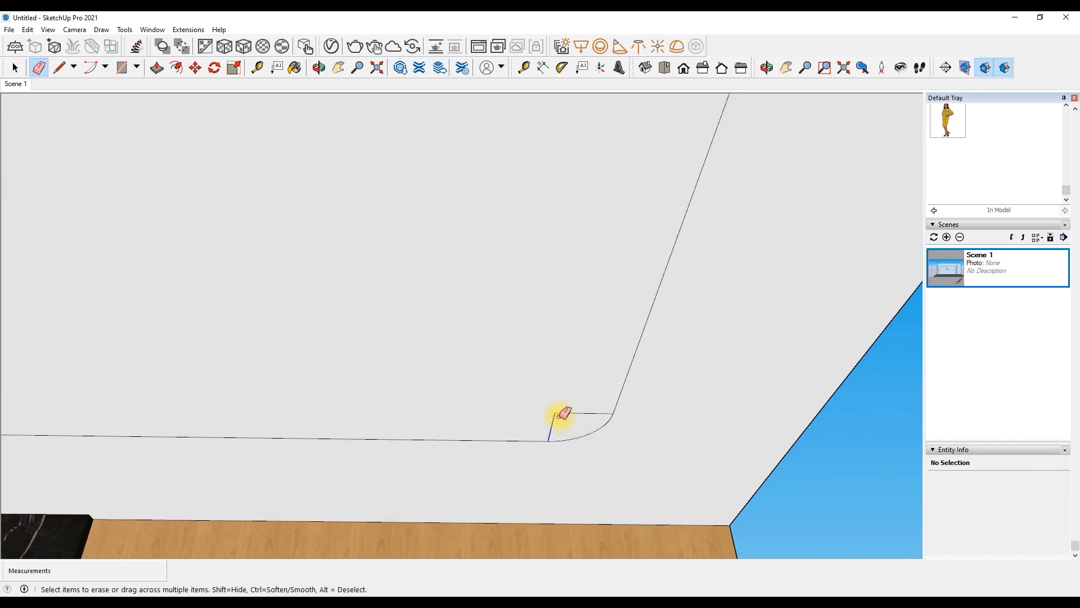
scroll(551, 419, "down", 5)
scroll(540, 448, "up", 4)
scroll(422, 450, "down", 1)
Offset the rounded ceiling outline by 3 inches to form a narrow border strip
key("f")
left_click(198, 346)
type("3")
key("Return")
key("space")
Push the narrow rounded border strip 3 inches up into the ceiling to form a recessed channel
scroll(467, 186, "down", 3)
scroll(304, 214, "up", 4)
middle_click_drag(282, 194, 422, 294)
scroll(428, 287, "up", 3)
left_click(154, 68)
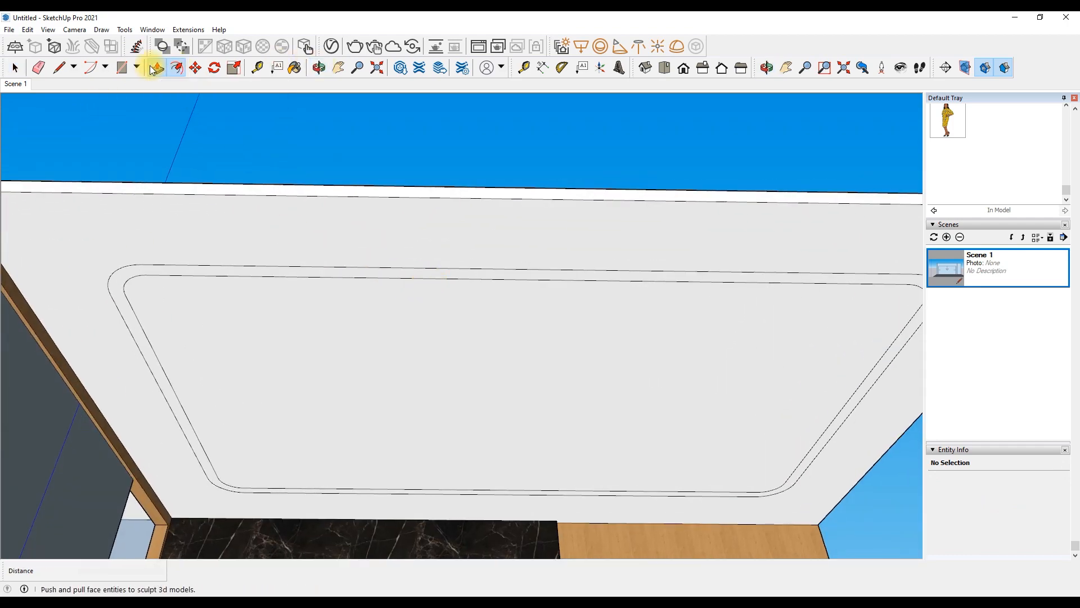
left_click(119, 280)
key("Return")
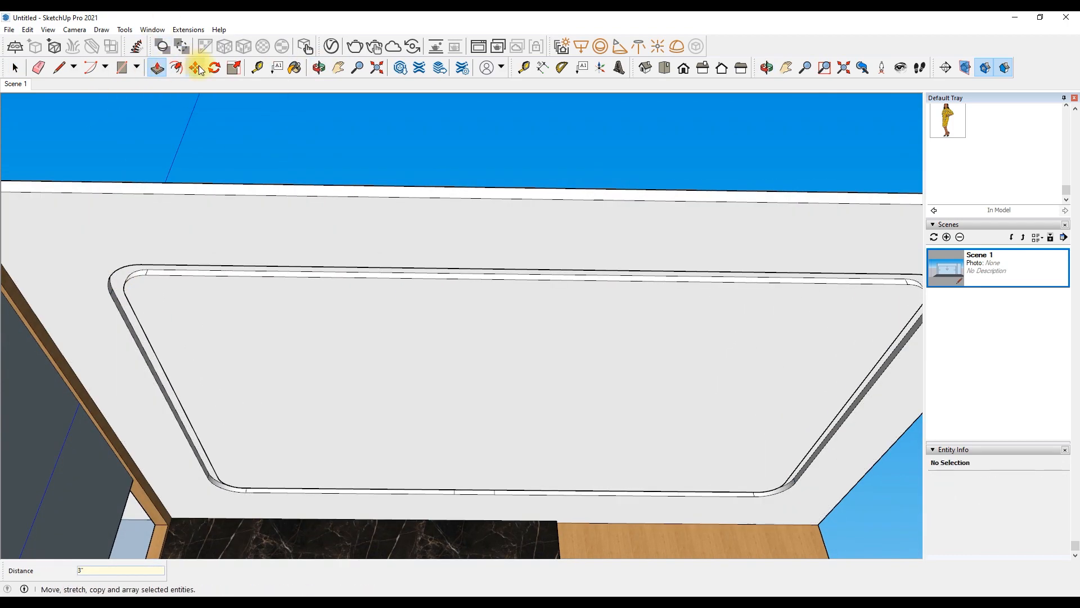
key("space")
scroll(120, 276, "up", 4)
left_click(114, 274)
scroll(91, 292, "down", 8)
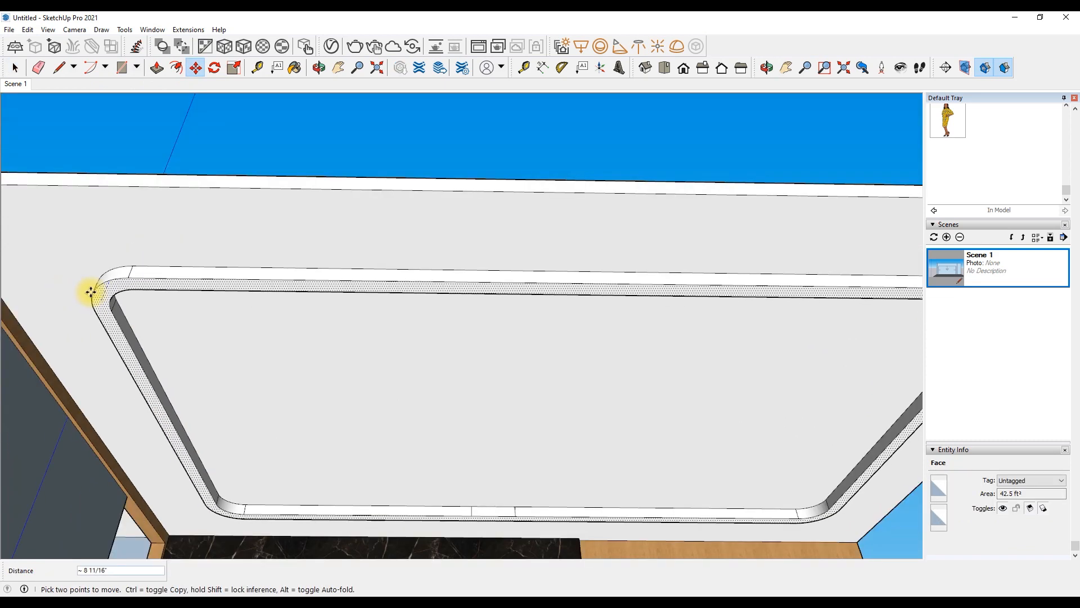
key("ctrl")
left_click(450, 298)
key("space")
scroll(478, 247, "down", 1)
left_click(467, 264)
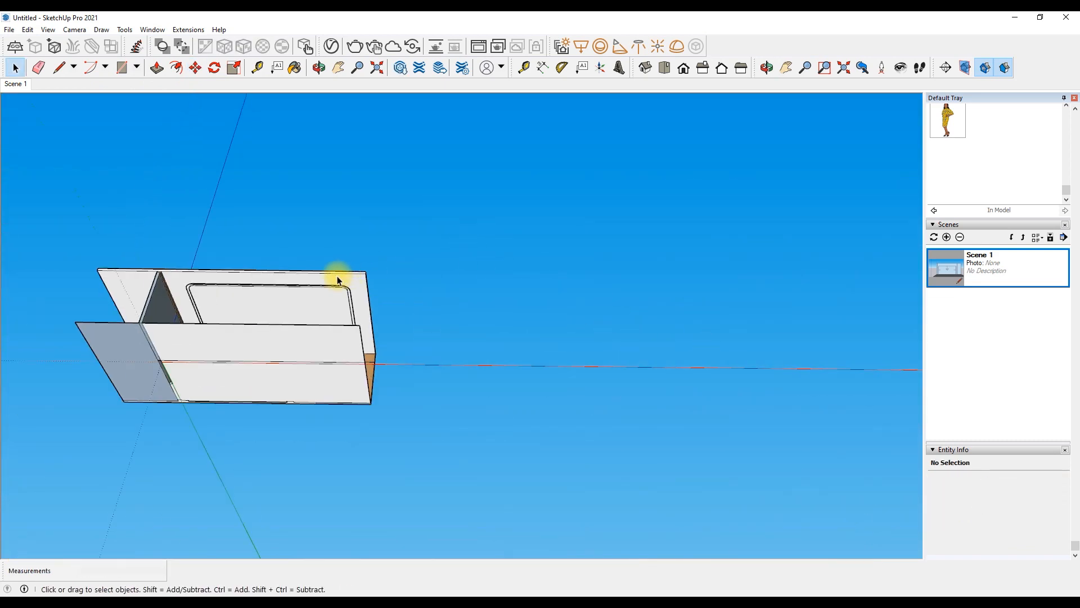
Copy the recessed channel's rounded strip face with its edges 400 inches along the red axis, clear of the room
key("m")
scroll(348, 286, "up", 10)
left_click(398, 287)
key("ctrl")
scroll(242, 275, "down", 6)
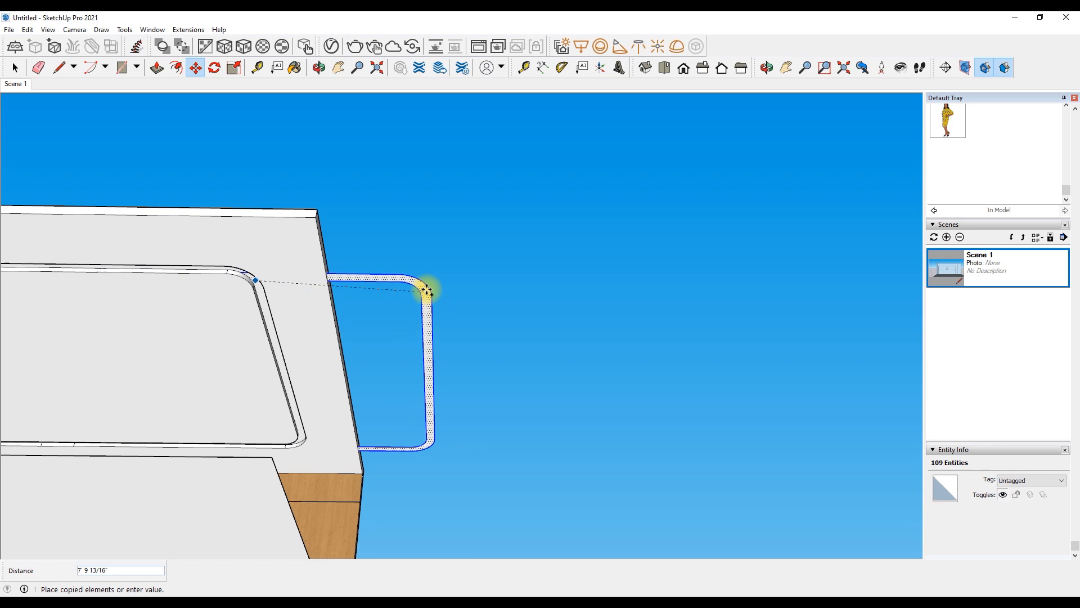
type("400")
key("Return")
Draw lines across the copied strip's front side near its rounded corner to mark off a short section for lights
scroll(379, 281, "down", 6)
scroll(495, 304, "up", 7)
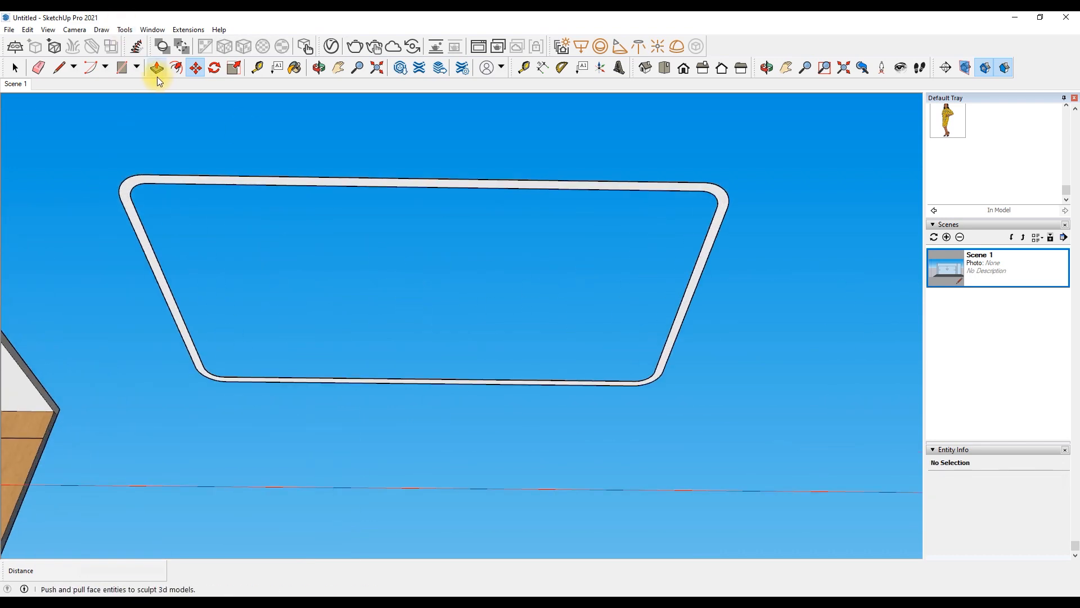
scroll(370, 138, "down", 2)
mouse_move(349, 118)
middle_mouse_down()
mouse_move(320, 63)
mouse_move(360, 113)
middle_mouse_up()
scroll(255, 122, "up", 4)
scroll(254, 123, "up", 2)
key("l")
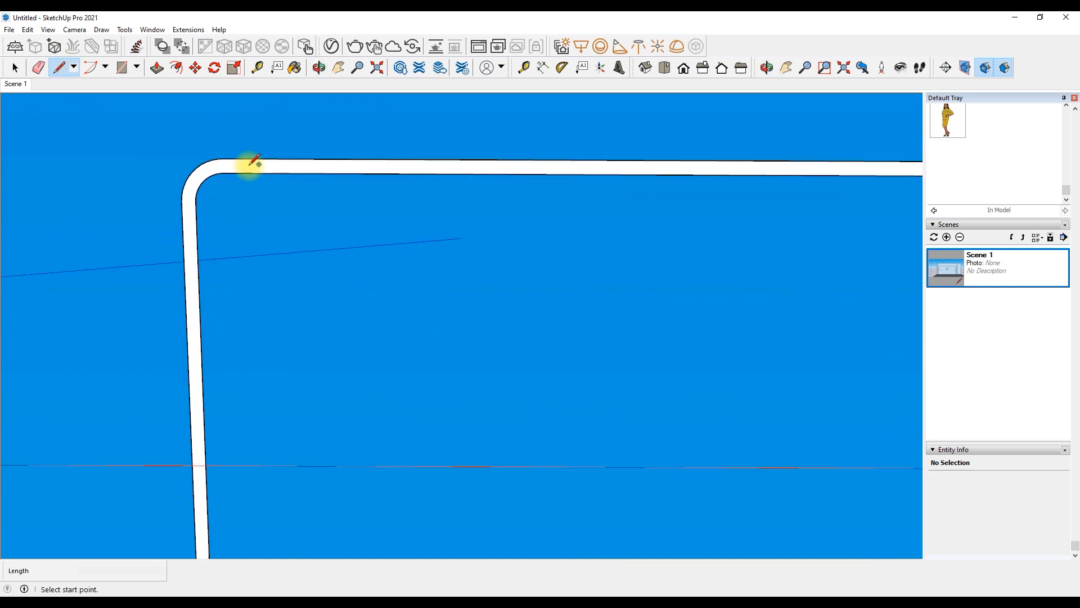
scroll(259, 161, "down", 5)
left_click(320, 67)
left_click_drag(320, 152, 319, 263)
key("l")
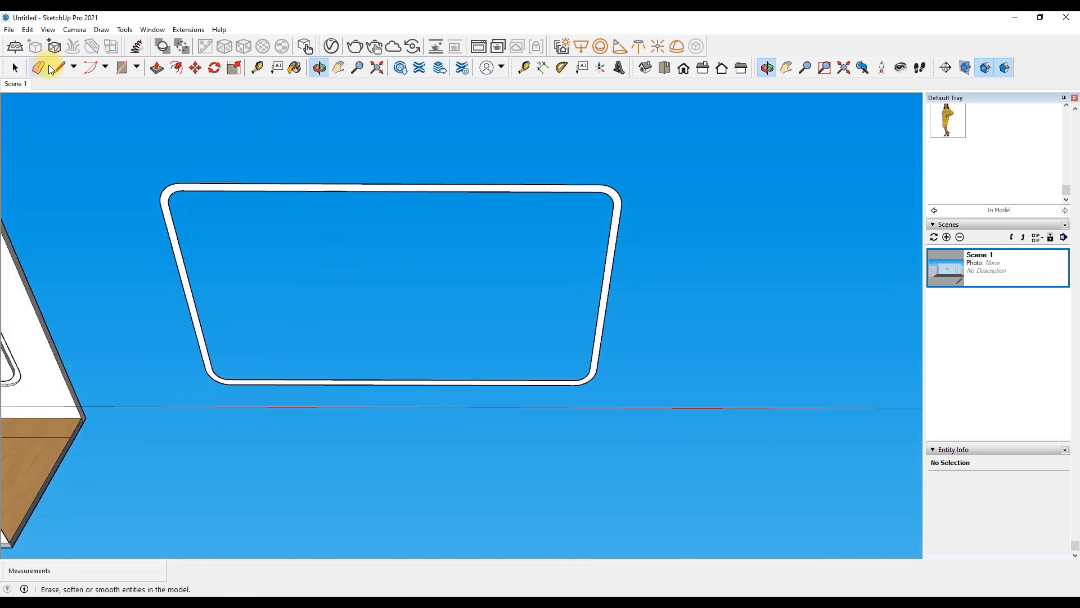
scroll(222, 183, "up", 3)
scroll(220, 178, "up", 2)
left_click(220, 179)
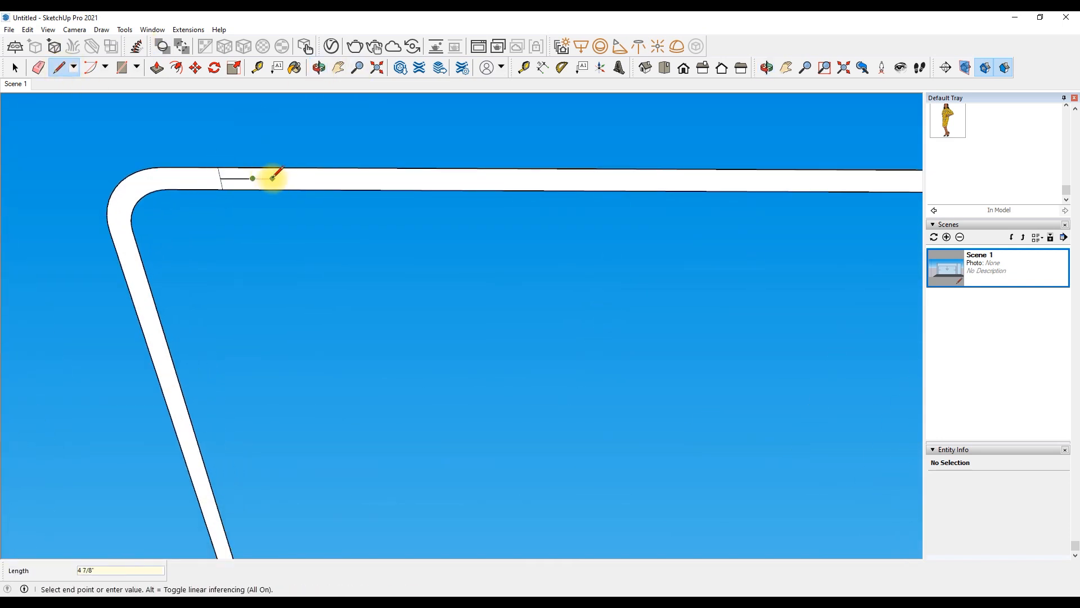
key("e")
Draw four circles of about 1 11/16 inch radius in a row inside the marked section of the strip
left_click(101, 67)
left_click(136, 67)
left_click(139, 109)
scroll(253, 185, "up", 4)
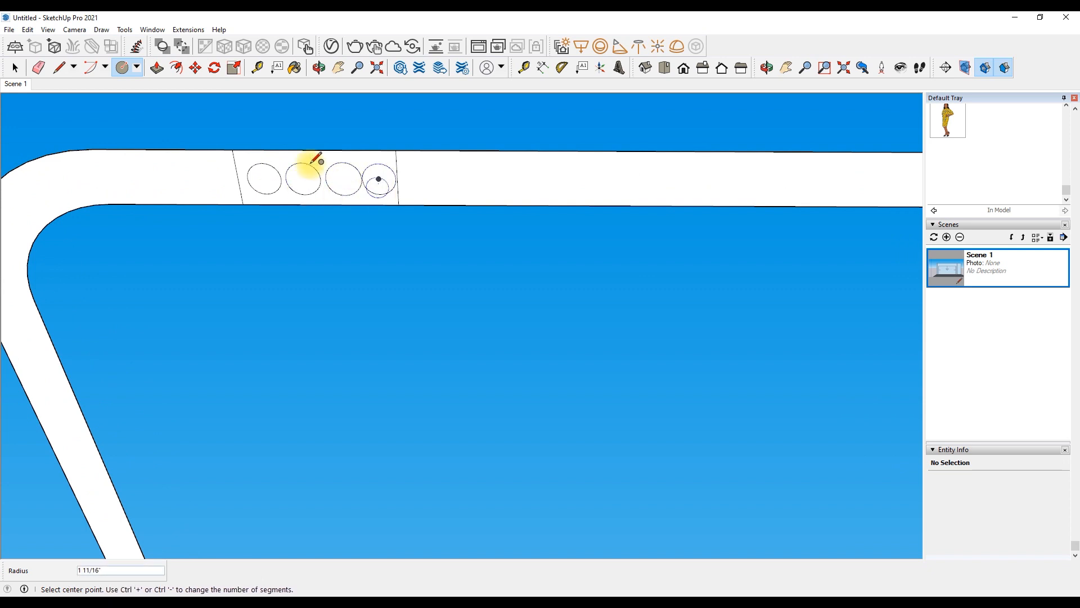
Place a V-Ray spot light at the centre of the circle farthest from the strip's rounded corner
left_click(355, 173)
scroll(352, 166, "up", 2)
left_click(399, 192)
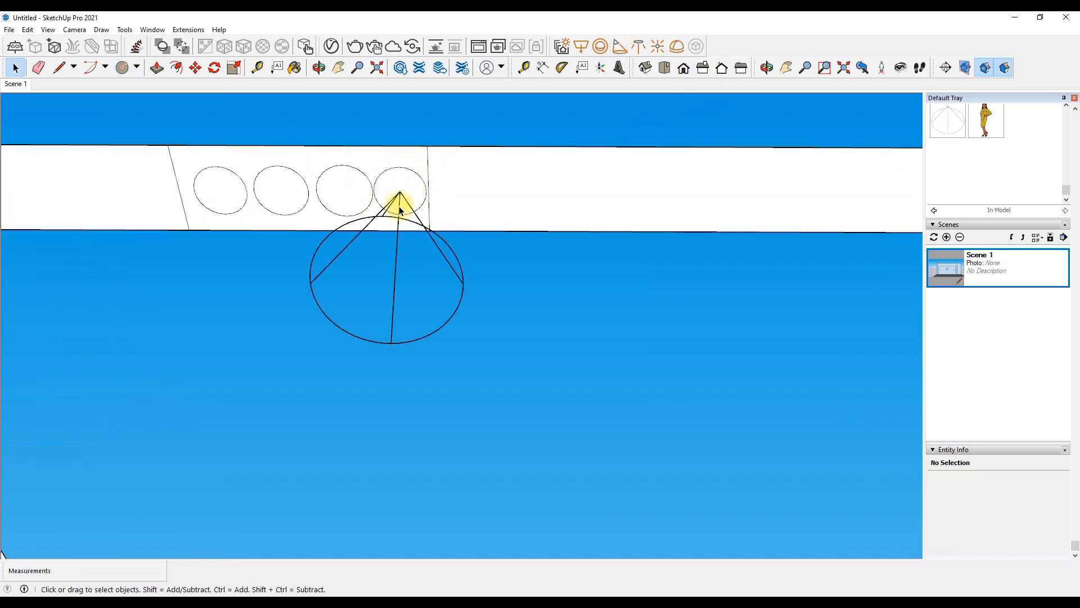
Copy the spot light in turn onto the centres of the other three circles
key("m")
left_click(400, 192)
key("ctrl")
left_click(344, 192)
left_click(344, 191)
key("ctrl")
left_click(279, 192)
left_click(280, 192)
key("ctrl")
left_click(225, 193)
key("space")
Copy the row of four spot lights to the middle of the strip's front side
scroll(231, 197, "down", 3)
left_click_drag(164, 190, 396, 274)
left_click(230, 194)
key("ctrl")
scroll(207, 251, "down", 7)
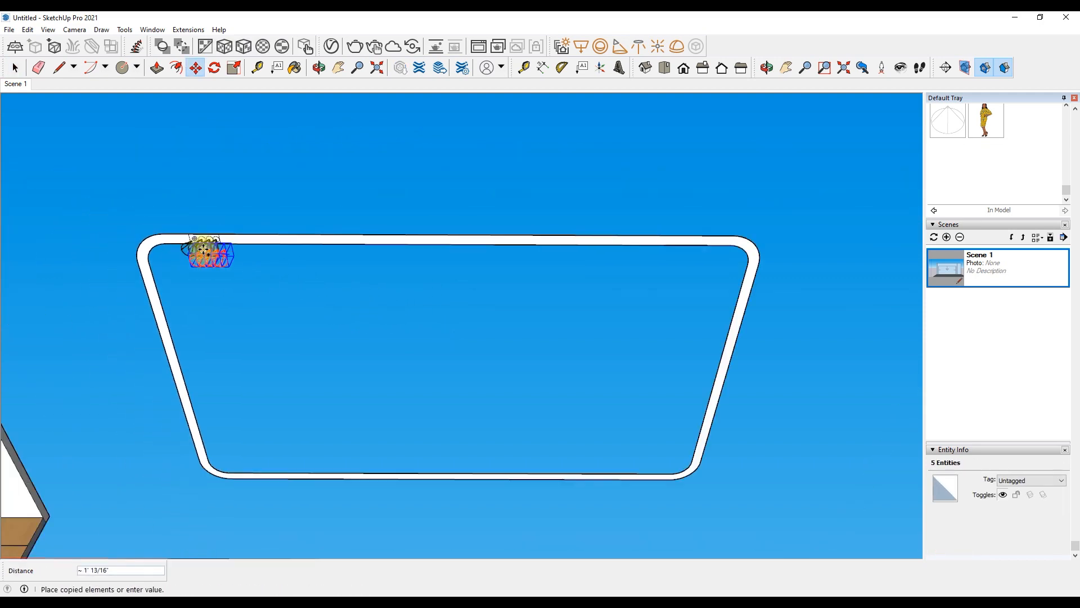
scroll(388, 246, "up", 5)
left_click(376, 245)
Copy the middle set of spot lights about 10' 5" along the front side to its far end
left_click(376, 246)
key("ctrl")
scroll(222, 253, "down", 5)
scroll(523, 251, "up", 4)
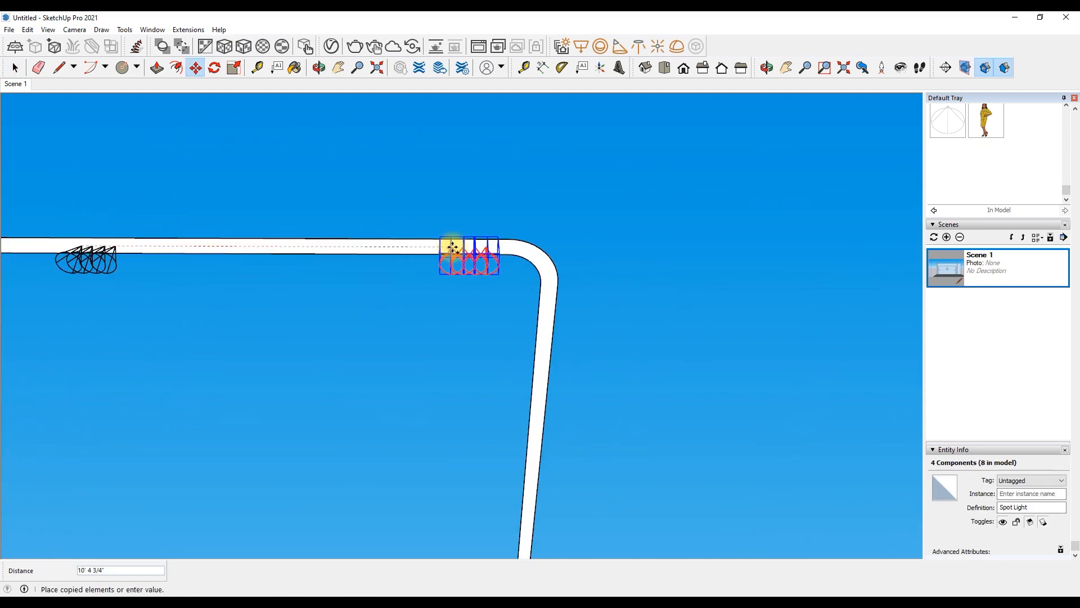
left_click(450, 248)
key("space")
Select all three sets of spot lights on the front side and copy them onto the strip's opposite long side
scroll(501, 242, "down", 3)
scroll(521, 232, "up", 2)
scroll(522, 230, "down", 5)
scroll(360, 241, "up", 5)
left_click(385, 238, "shift")
left_click_drag(344, 247, 342, 240, "ctrl")
scroll(337, 245, "down", 4)
scroll(167, 252, "up", 2)
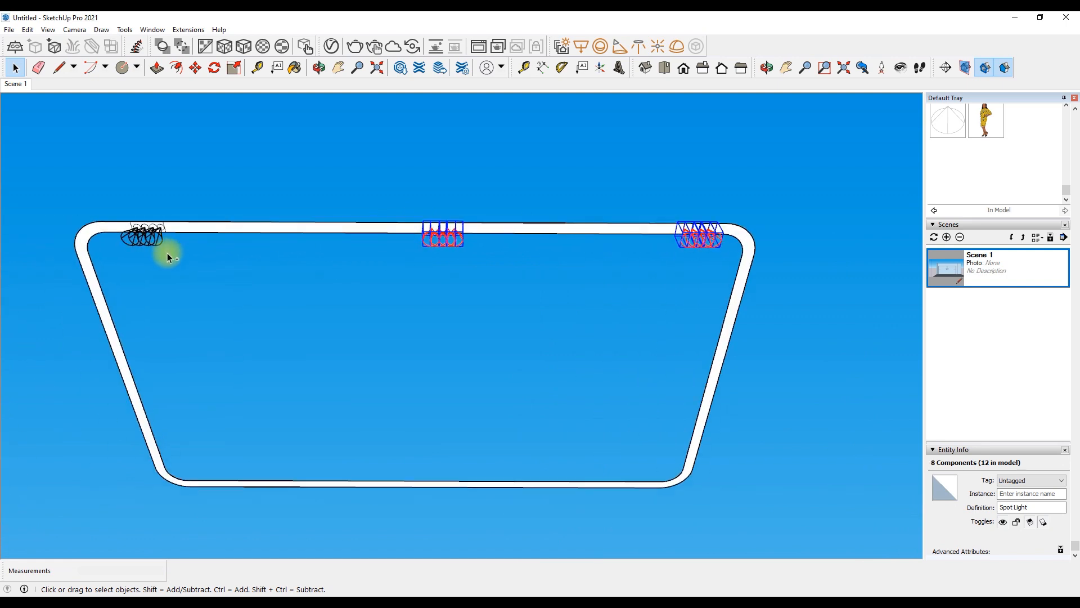
key("m")
scroll(135, 236, "up", 2)
left_click(141, 232)
key("ctrl")
scroll(143, 242, "down", 2)
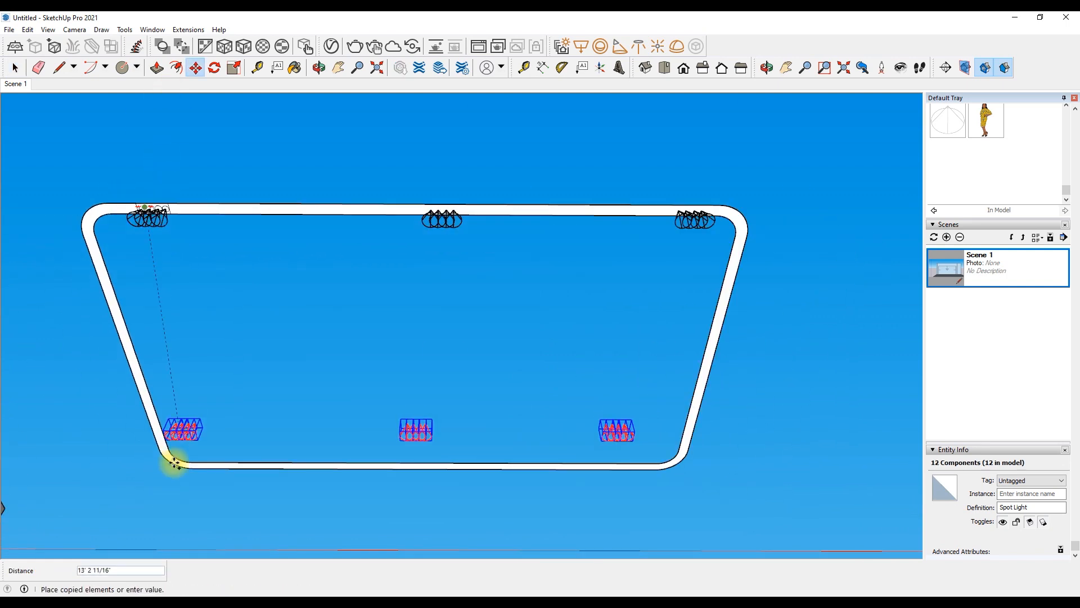
scroll(225, 464, "up", 6)
left_click(229, 467)
scroll(233, 462, "down", 2)
scroll(239, 453, "down", 5)
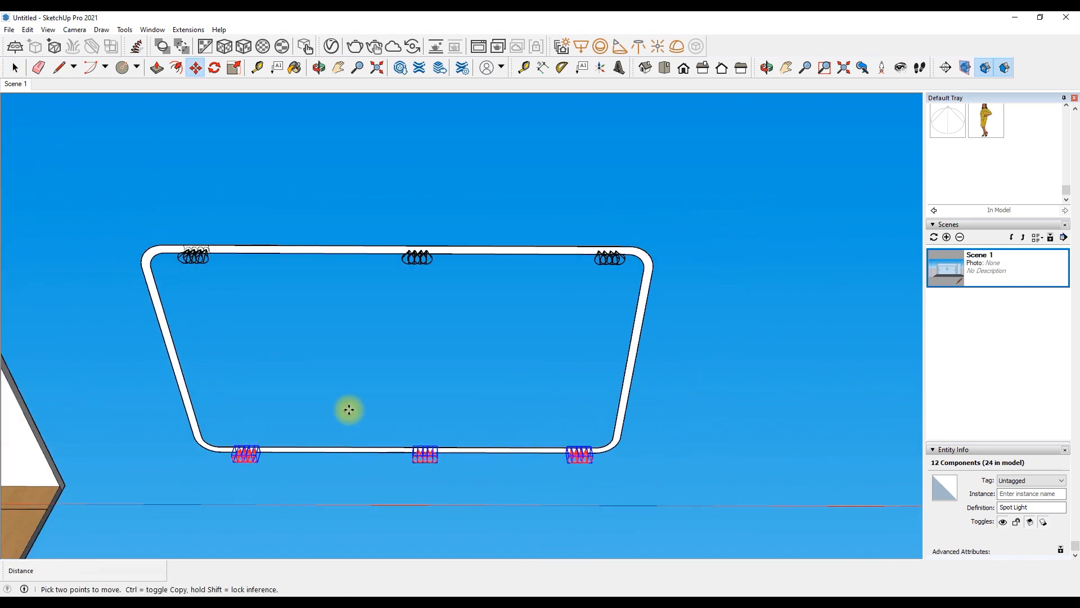
Copy the first set of four spot lights, rotate it and position it along the short side nearest the room
key("space")
left_click(207, 270)
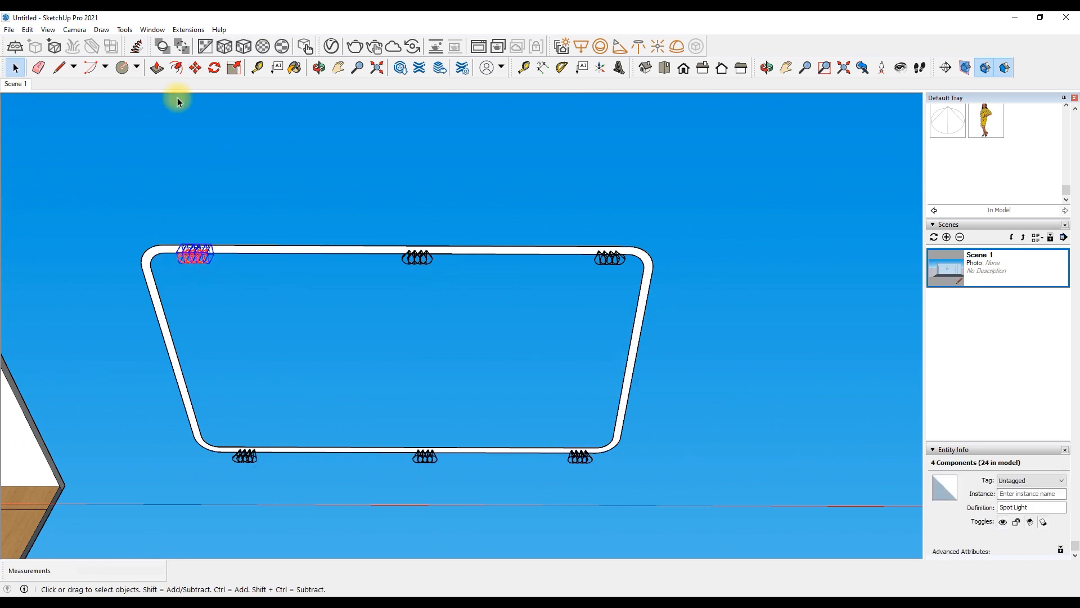
key("m")
scroll(193, 251, "up", 4)
left_click(180, 276, "ctrl")
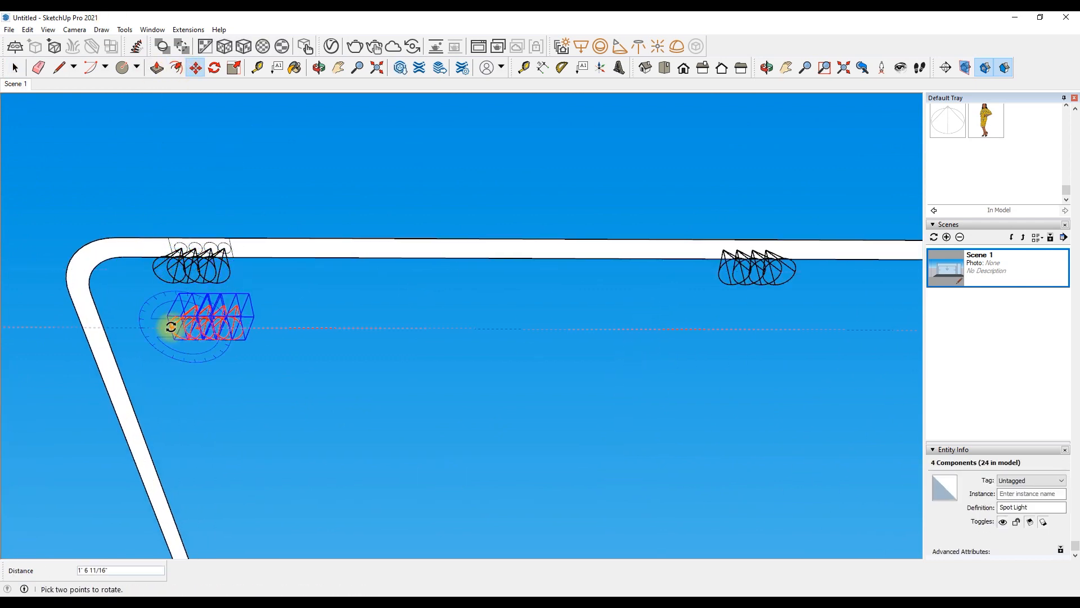
scroll(169, 303, "down", 3)
scroll(158, 366, "up", 1)
scroll(179, 410, "up", 1)
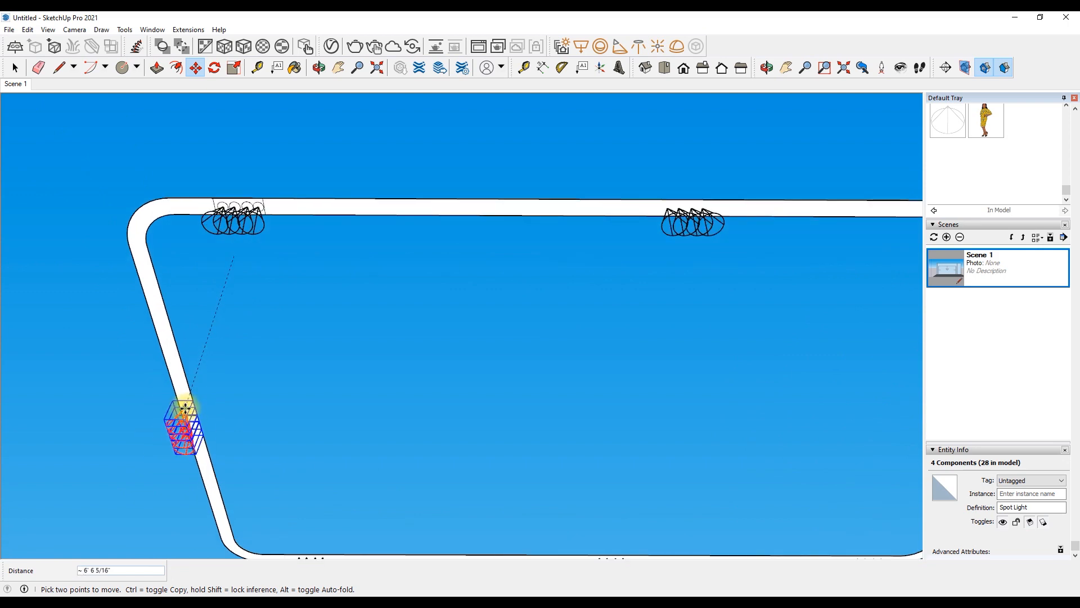
Copy the rotated set of spot lights across to the strip's opposite short side
left_click(187, 402, "ctrl")
scroll(189, 399, "down", 4)
scroll(472, 388, "up", 5)
left_click(474, 379)
scroll(478, 369, "down", 1)
key("alt+space")
key("space")
Select the rounded light strip together with all its spot lights and make them one component
scroll(517, 268, "down", 2)
scroll(516, 265, "down", 2)
left_click_drag(66, 191, 579, 466)
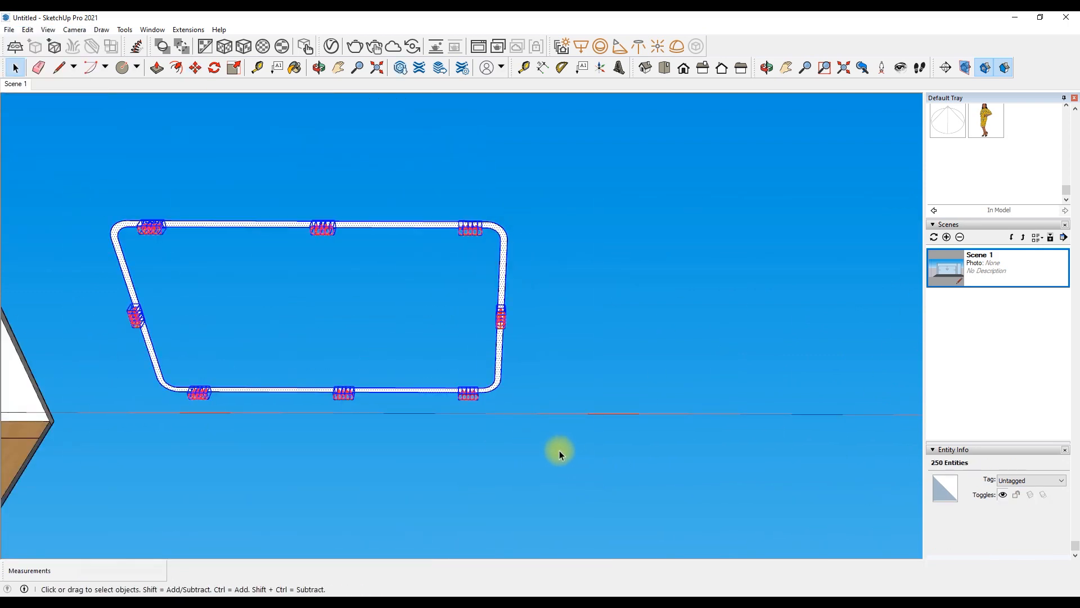
key("g")
key("Return")
Push the rounded channel face in the ceiling about 2 5/16" into the slab
key("p")
scroll(475, 232, "down", 3)
scroll(141, 235, "up", 5)
left_click(140, 238)
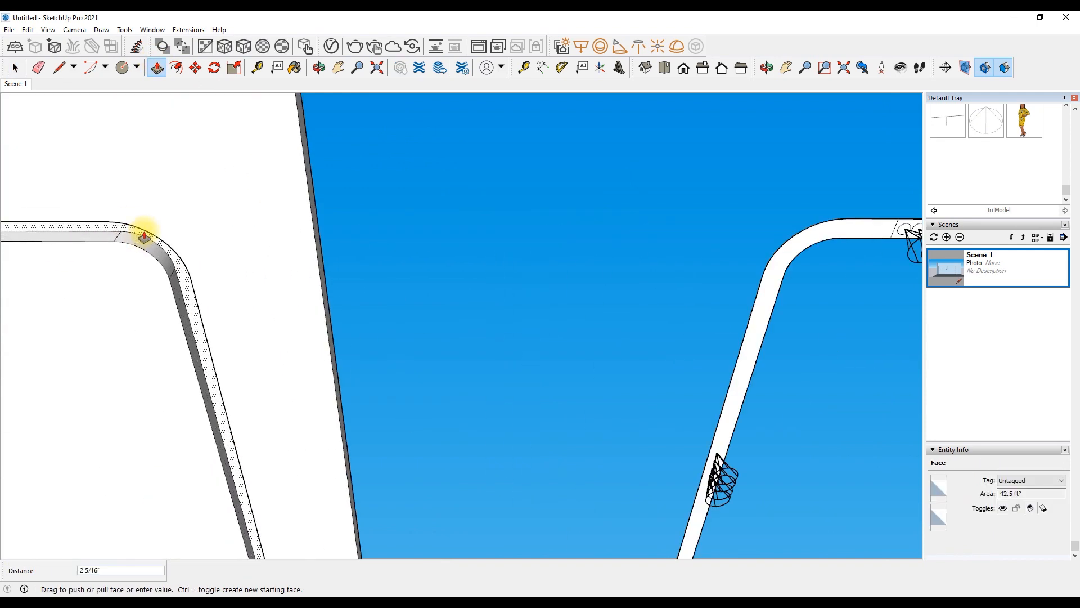
left_click(144, 239)
Move the light strip component 40' into the ceiling channel and restore the Scene 1 view
scroll(144, 237, "down", 3)
left_click(196, 68)
left_click(485, 271)
type("40'")
key("Return")
key("space")
scroll(528, 341, "down", 5)
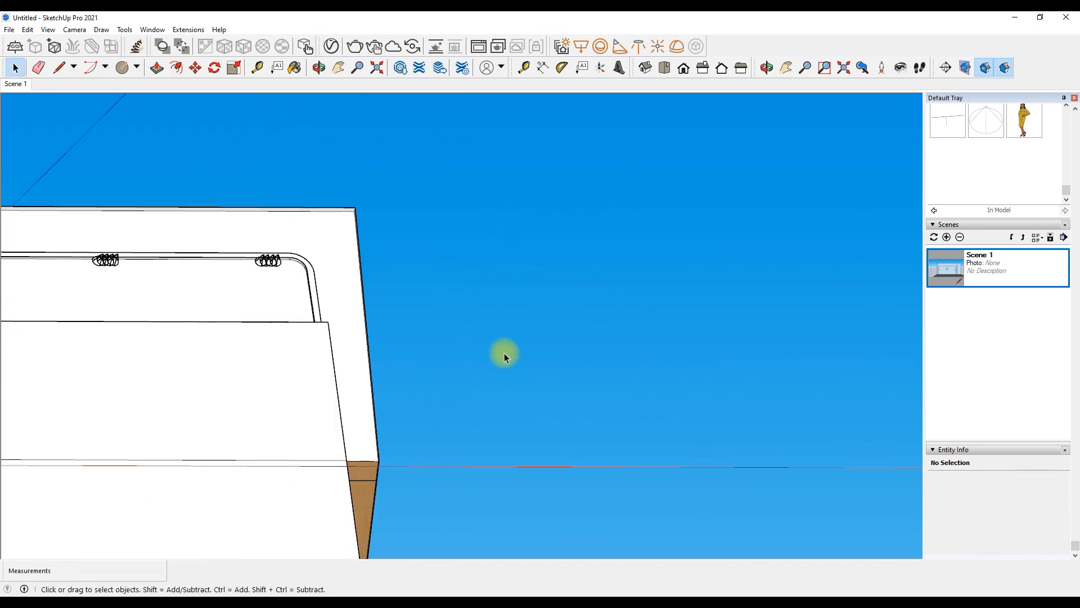
double_click(942, 275)
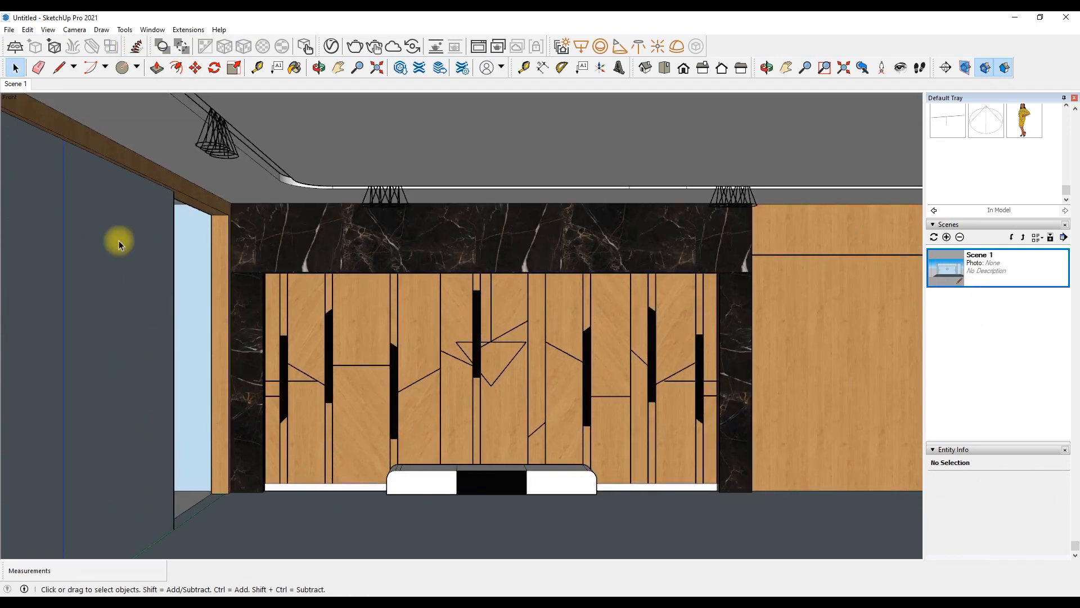
left_click(157, 67)
scroll(240, 140, "up", 2)
left_click(251, 173)
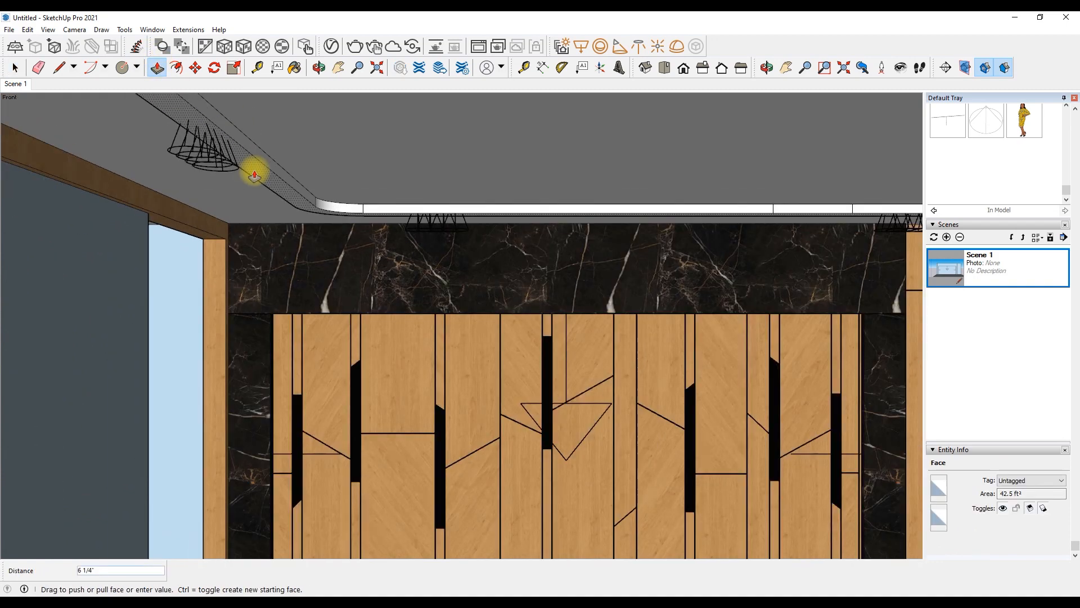
scroll(282, 184, "down", 6)
key("Escape")
Apply 2" push/pulls to the recessed ceiling channel
scroll(354, 251, "up", 3)
scroll(416, 366, "down", 3)
left_click(418, 367)
type("2")
key("Return")
left_click(339, 362)
type("2")
key("Return")
scroll(535, 227, "down", 2)
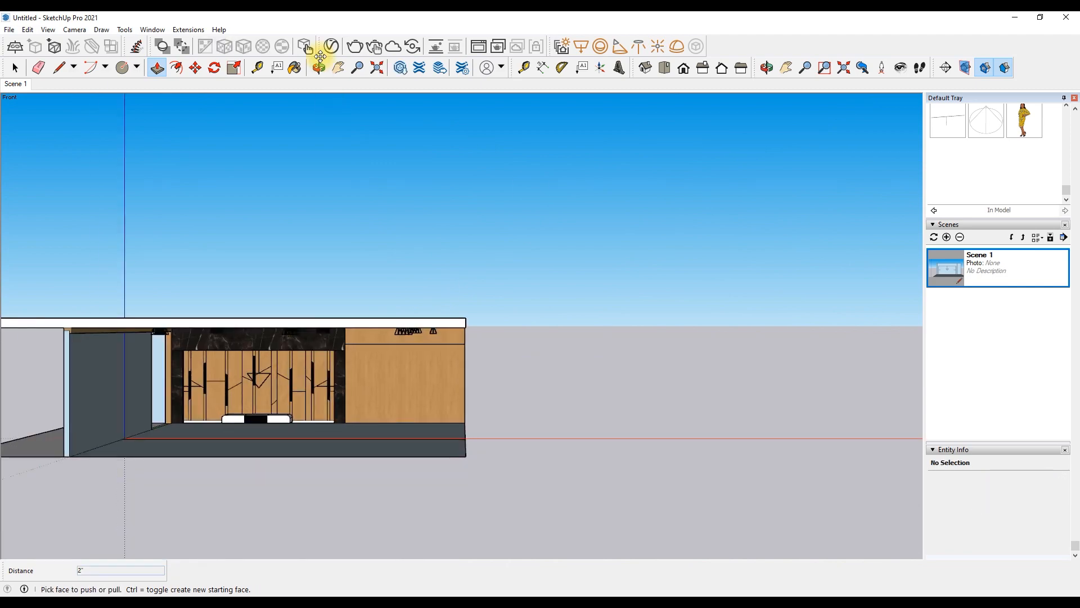
From below, push the rounded channel face about 6 1/2" up into the ceiling slab
left_click(319, 67)
left_click_drag(256, 349, 292, 107)
scroll(139, 270, "up", 3)
scroll(139, 270, "up", 2)
left_click(157, 68)
left_click(196, 250)
scroll(196, 250, "down", 6)
left_click(241, 229)
scroll(197, 275, "up", 6)
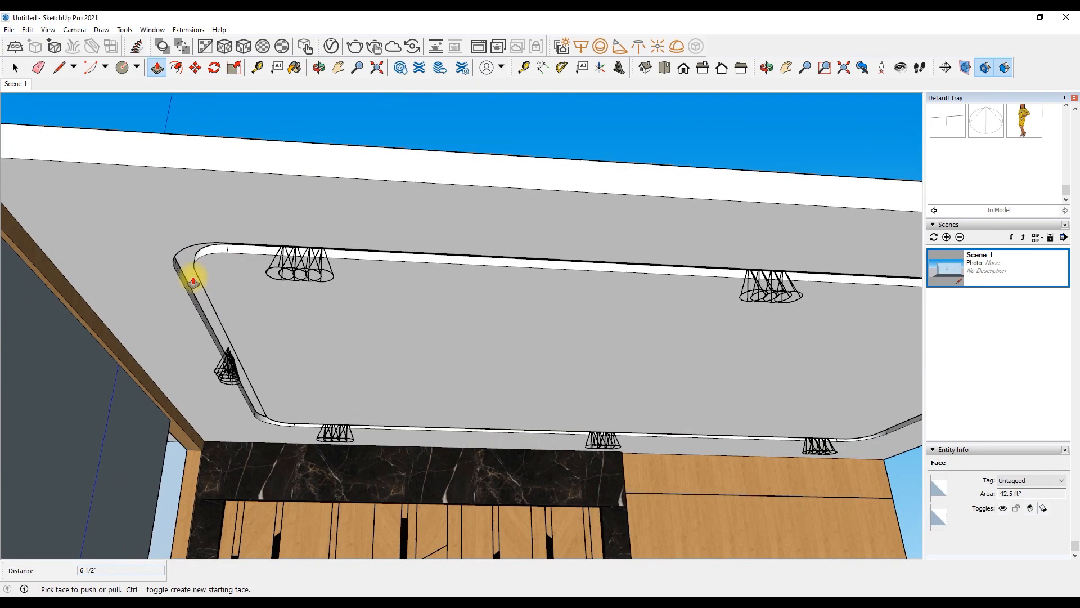
Move the light strip component 2" up inside the ceiling channel and restore the Scene 1 view
key("space")
left_click(282, 269)
left_click(212, 474)
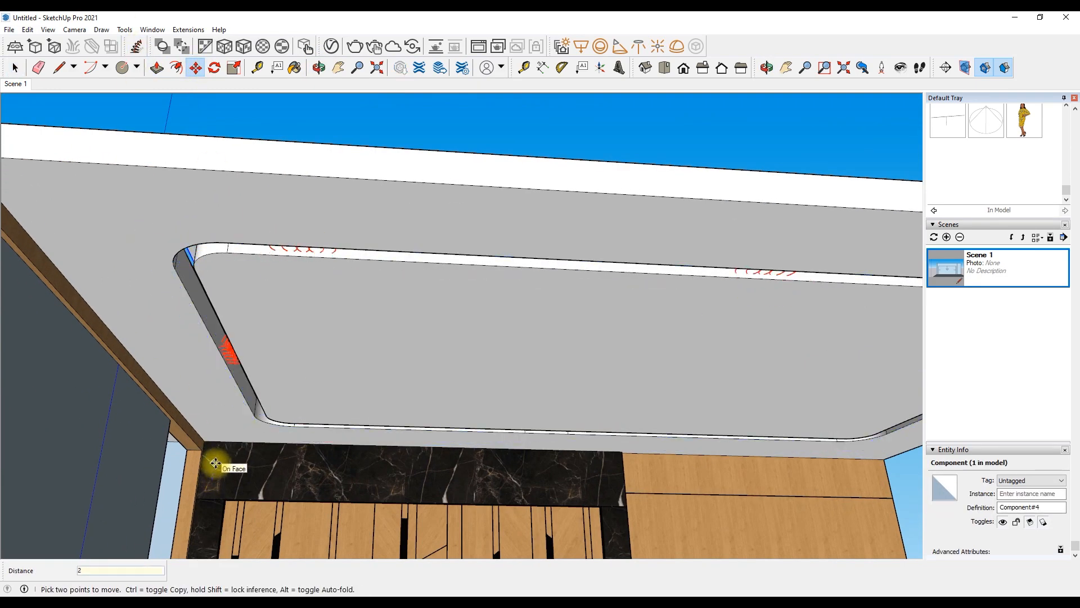
key("Return")
scroll(220, 450, "down", 4)
key("space")
left_click(788, 298)
double_click(935, 262)
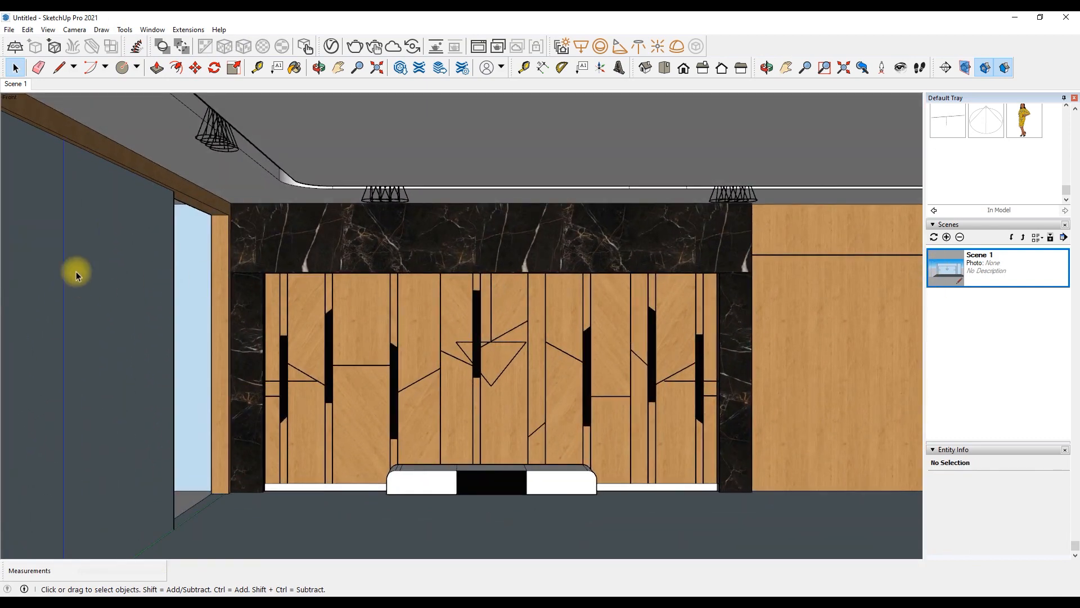
Push the partition wall's end face back 6' to widen the opening beside the feature wall, and restore Scene 1
left_click(157, 68)
scroll(262, 164, "down", 5)
middle_click_drag(317, 145, 293, 361)
scroll(421, 361, "up", 6)
left_click(304, 344)
middle_click_drag(303, 343, 506, 332)
scroll(622, 326, "down", 4)
type("5'")
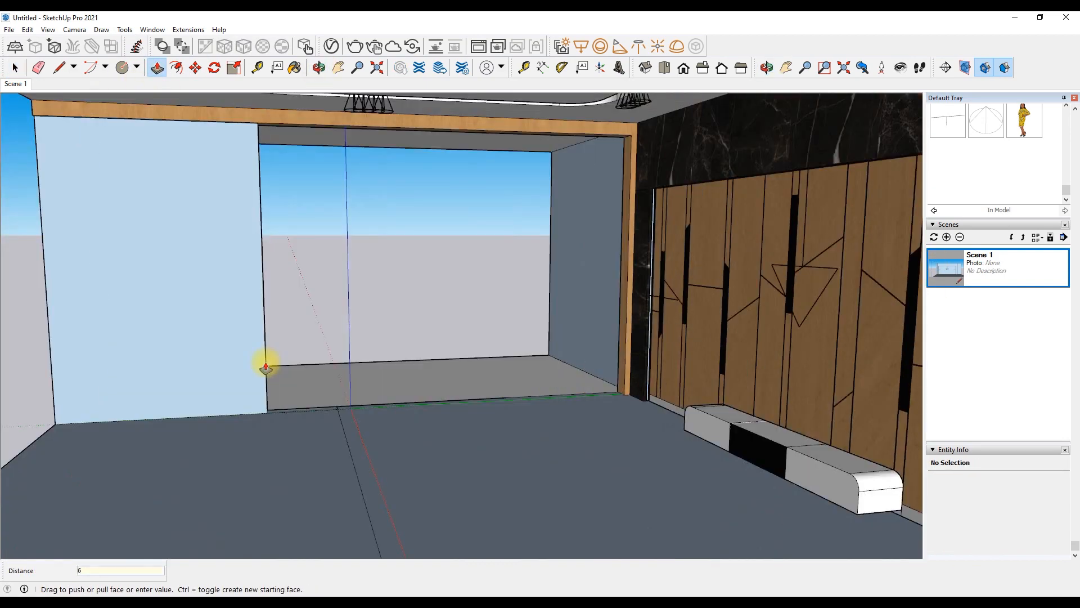
key("Return")
scroll(533, 284, "down", 4)
key("space")
left_click(953, 284)
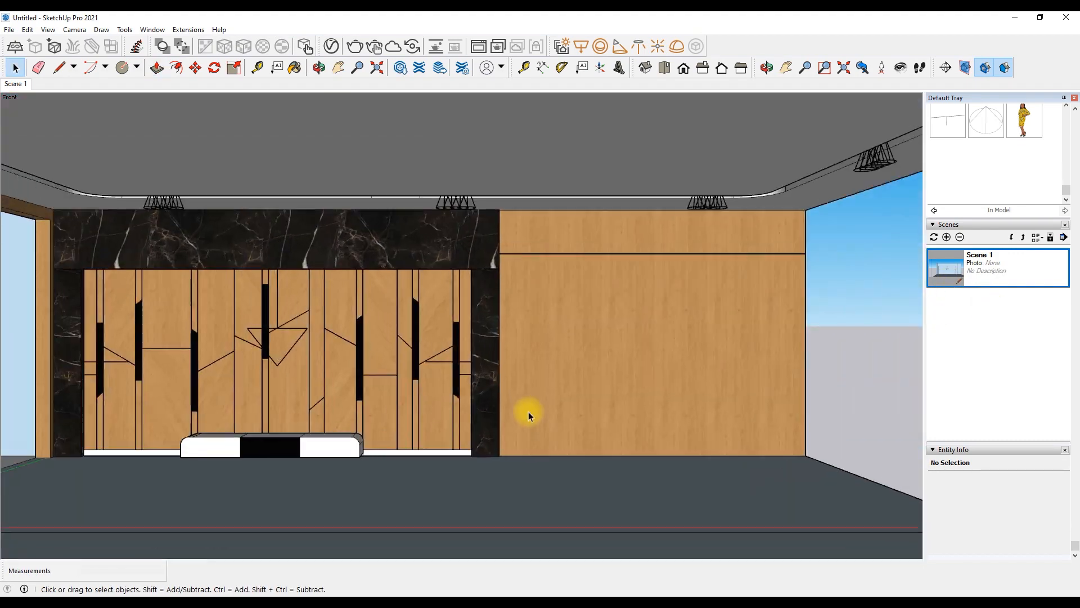
Draw a centred line about 10' long on the ceiling underside, just inside the channel's front long side
scroll(495, 304, "down", 3)
double_click(950, 271)
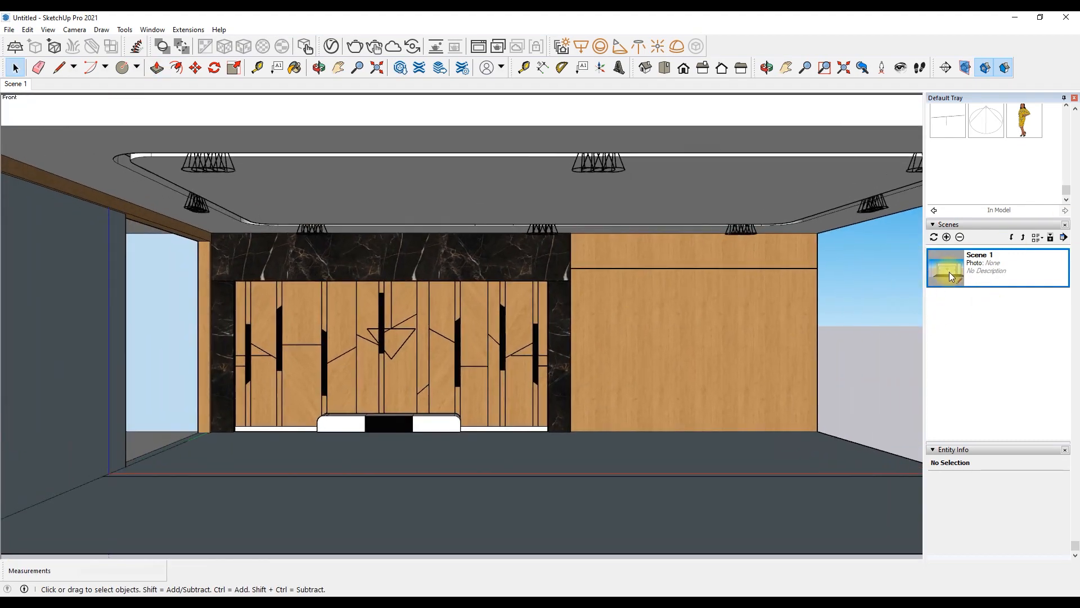
scroll(180, 270, "up", 4)
scroll(207, 217, "down", 4)
middle_click_drag(270, 226, 330, 43)
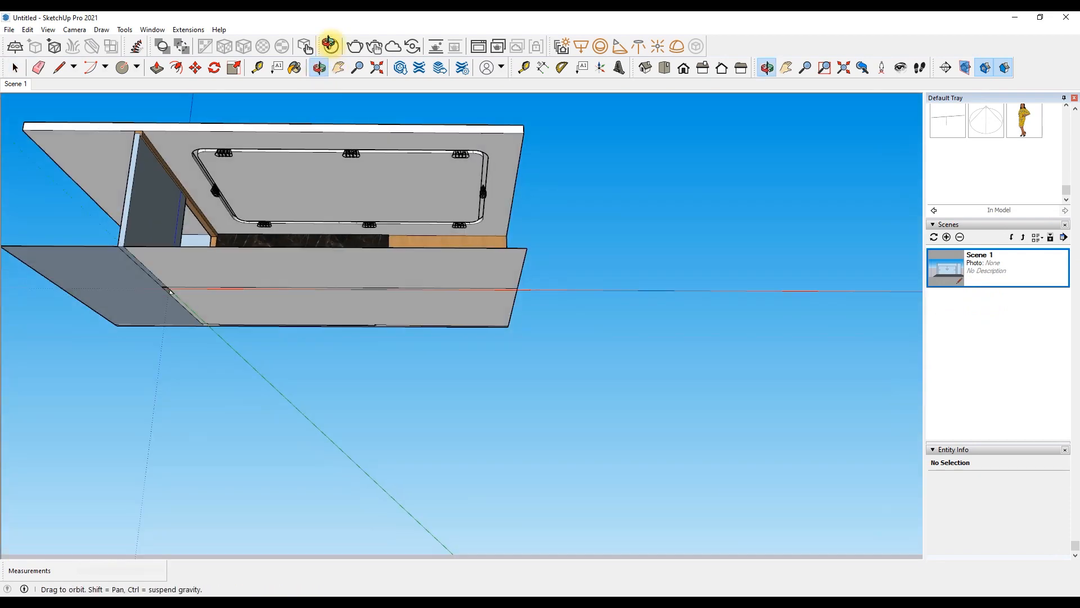
scroll(266, 322, "up", 3)
scroll(368, 230, "down", 2)
left_click(67, 67)
scroll(397, 265, "up", 4)
scroll(422, 254, "down", 3)
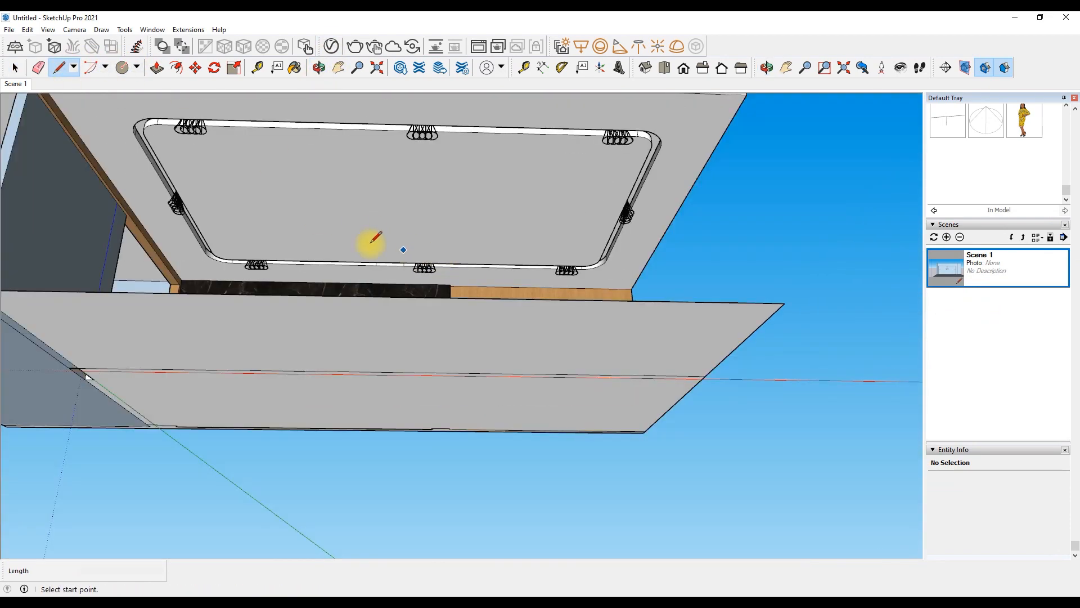
scroll(400, 179, "up", 2)
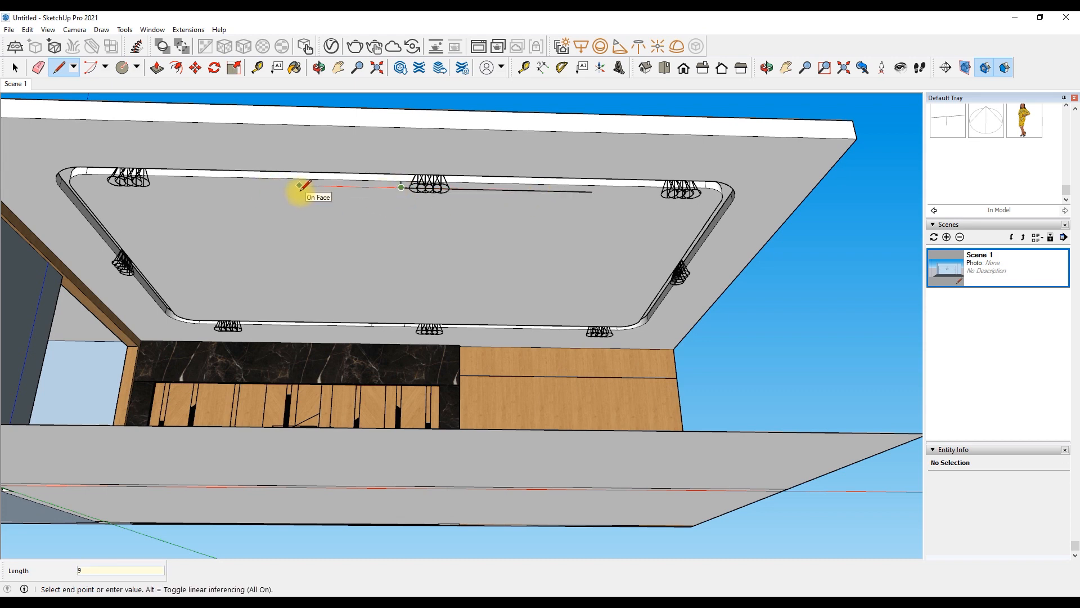
middle_click_drag(326, 107, 363, 155)
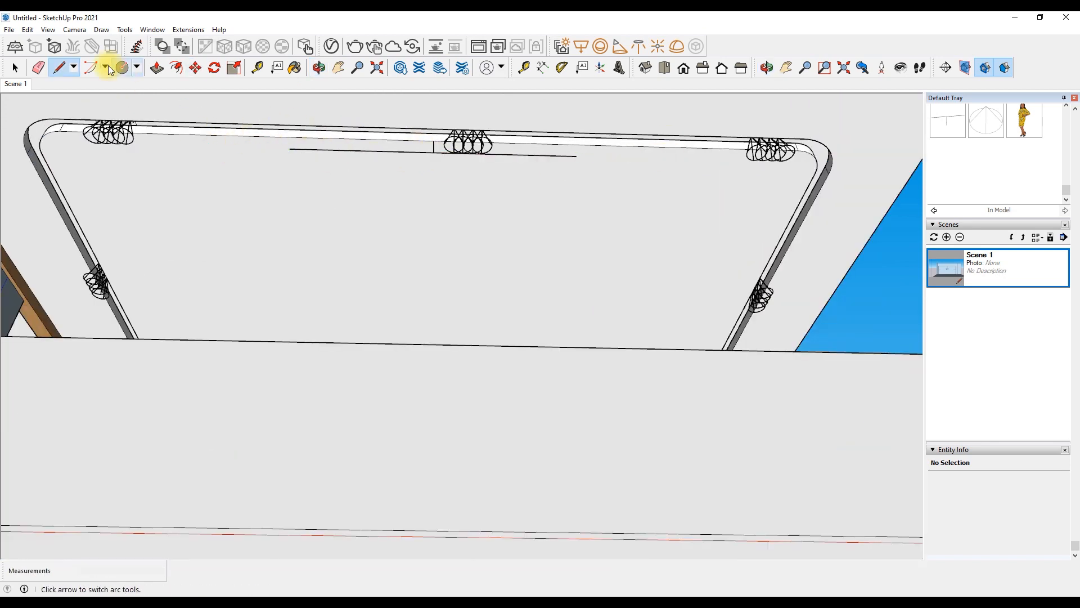
Erase the short perpendicular guide line and move the 10' line 2" toward the ceiling's centre
left_click(38, 67)
scroll(433, 152, "up", 5)
left_click(195, 68)
scroll(399, 267, "down", 5)
scroll(405, 254, "up", 2)
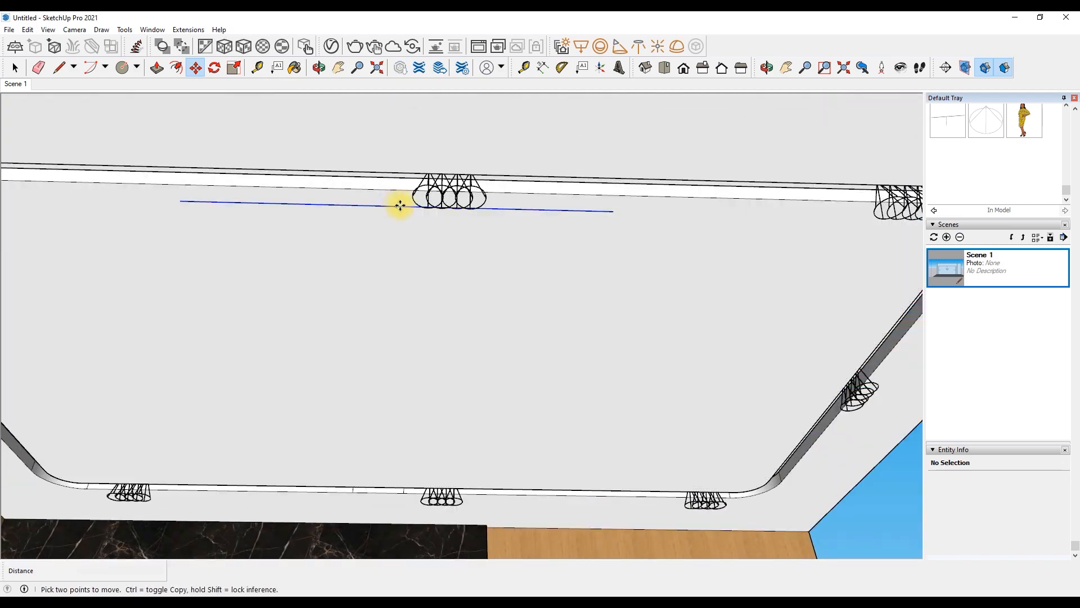
left_click(400, 205)
type("2")
key("Return")
Copy the 10' ceiling line 2" further inward, parallel to the original
left_click(393, 212)
key("ctrl")
type("2")
key("Return")
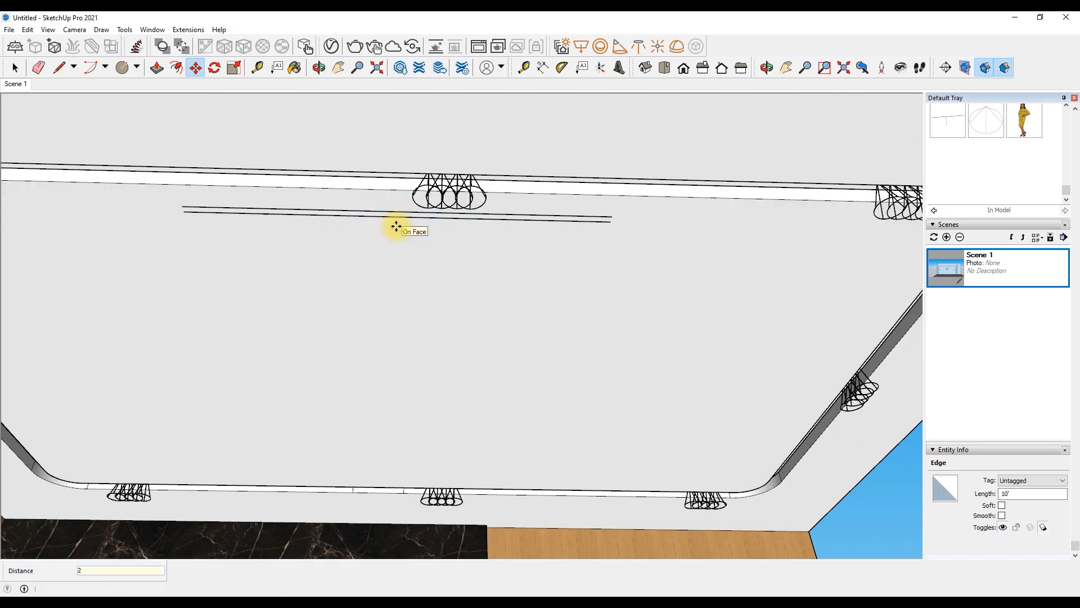
scroll(396, 226, "down", 5)
Close both ends of the two parallel ceiling lines with short edges to form a narrow strip
left_click(59, 68)
scroll(305, 217, "up", 6)
left_click(296, 221)
left_click(297, 228)
scroll(299, 229, "down", 4)
scroll(665, 253, "up", 3)
left_click(622, 234)
left_click(624, 229)
scroll(524, 295, "down", 4)
Select the narrow ceiling strip's face and edges and make them a component
key("space")
left_click_drag(239, 226, 694, 260)
left_click(250, 227)
scroll(318, 487, "up", 3)
left_click(322, 485)
key("space")
key("g")
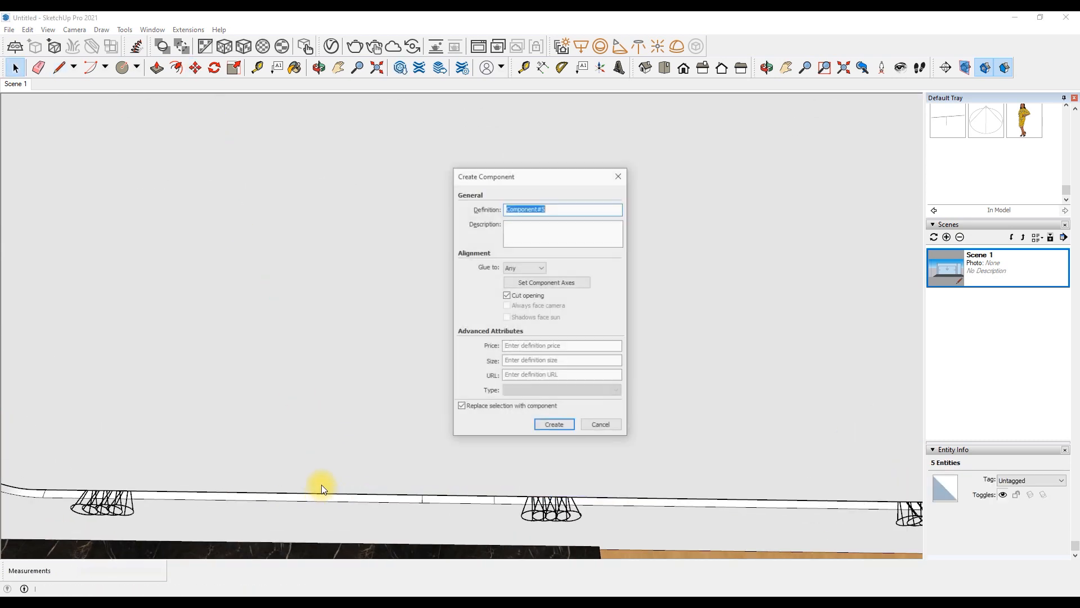
key("Return")
Copy the strip component about 14' 7" to the channel's back long side and shift the copy inward off the edge
scroll(295, 390, "down", 4)
left_click(271, 276)
scroll(326, 487, "up", 2)
left_click(325, 487)
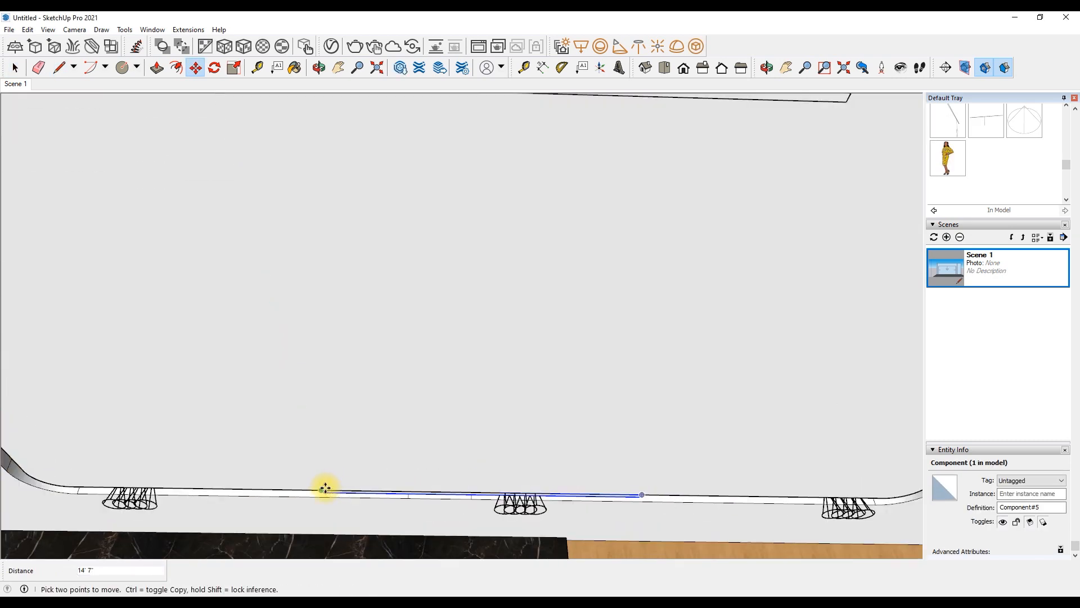
scroll(326, 487, "up", 2)
left_click(325, 489)
type("8")
key("Return")
scroll(355, 450, "down", 4)
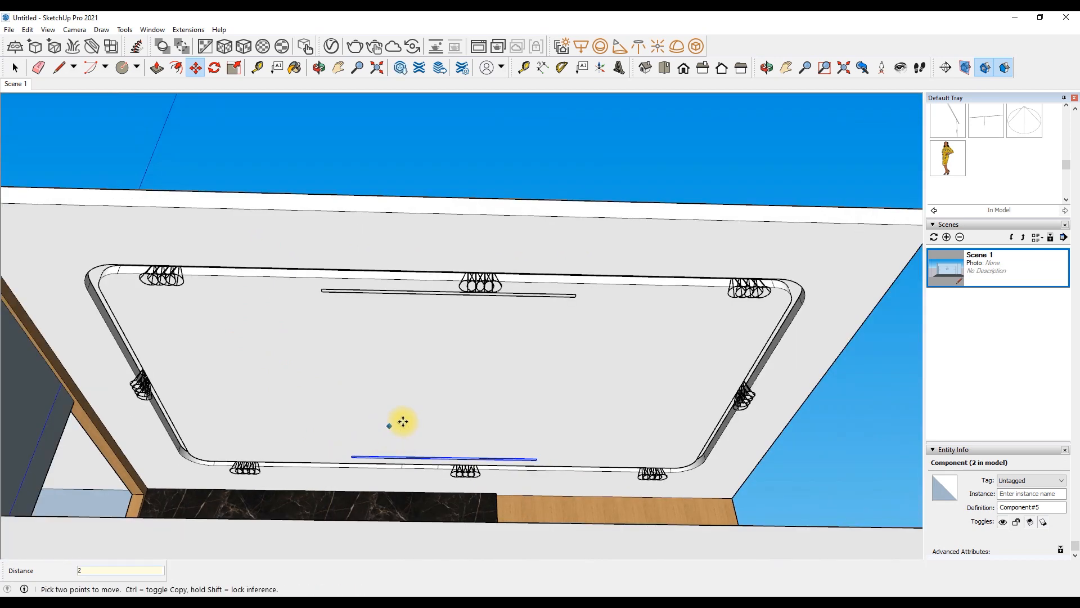
scroll(361, 287, "up", 2)
scroll(360, 304, "down", 2)
scroll(459, 280, "up", 1)
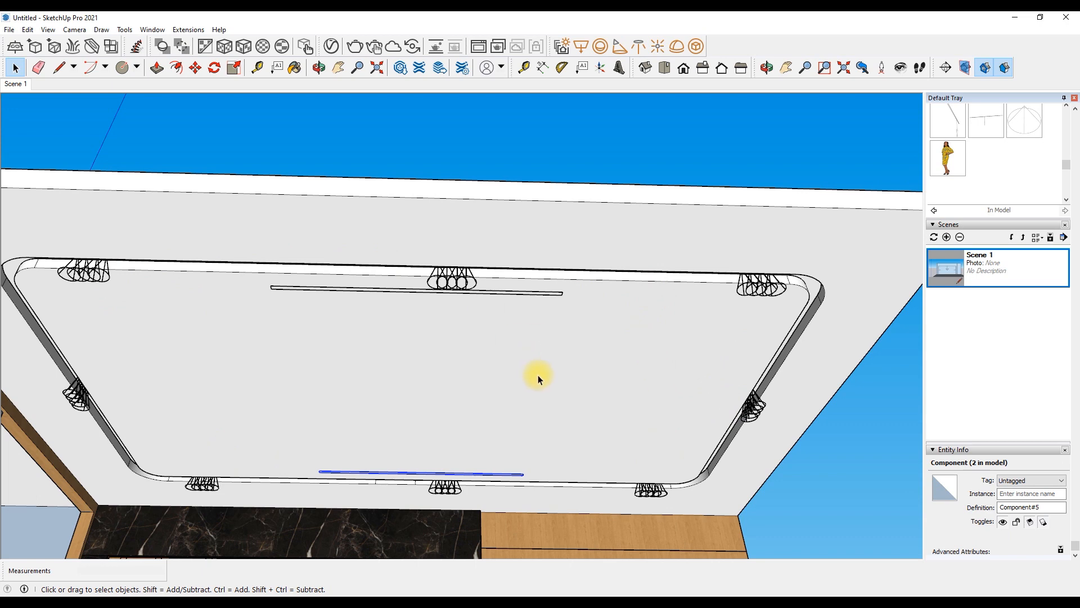
scroll(538, 375, "down", 2)
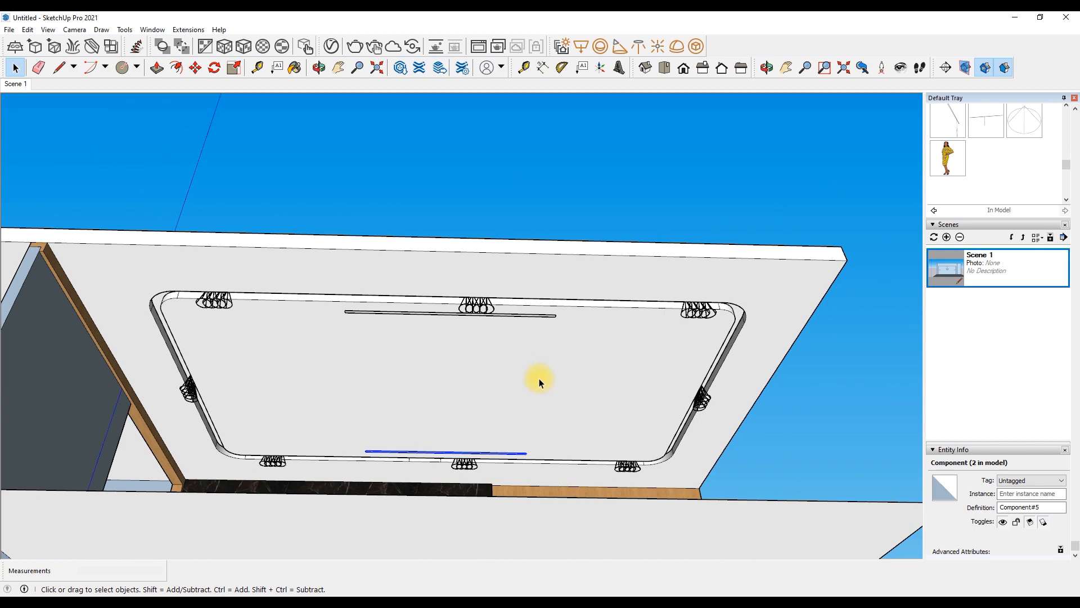
scroll(581, 386, "down", 2)
scroll(408, 444, "up", 6)
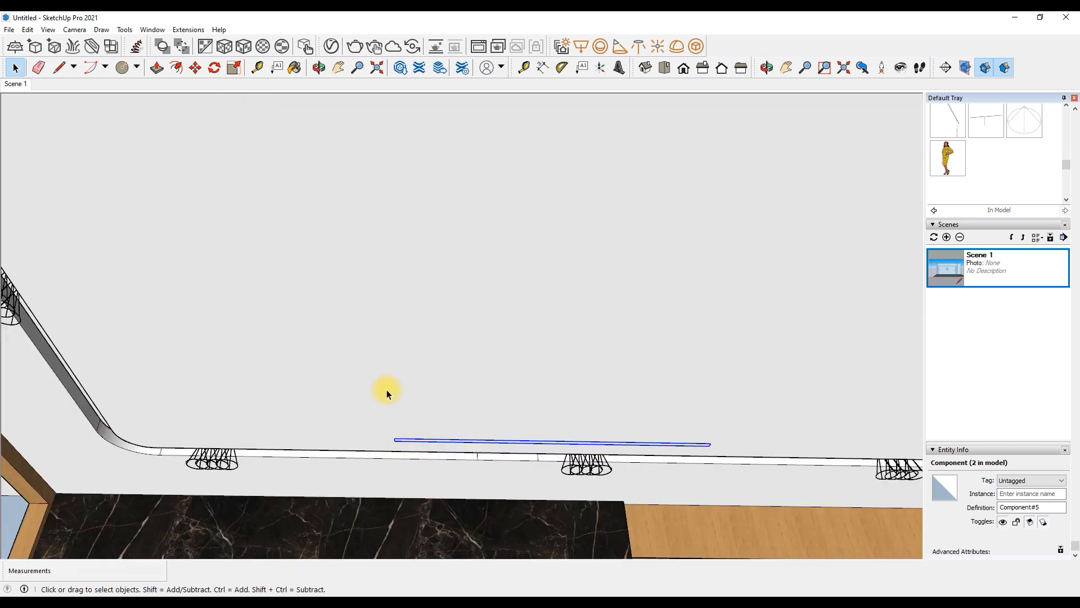
scroll(383, 395, "down", 3)
Edit the front strip component and add a V-Ray rectangle light covering the strip from corner to corner
right_click(393, 272)
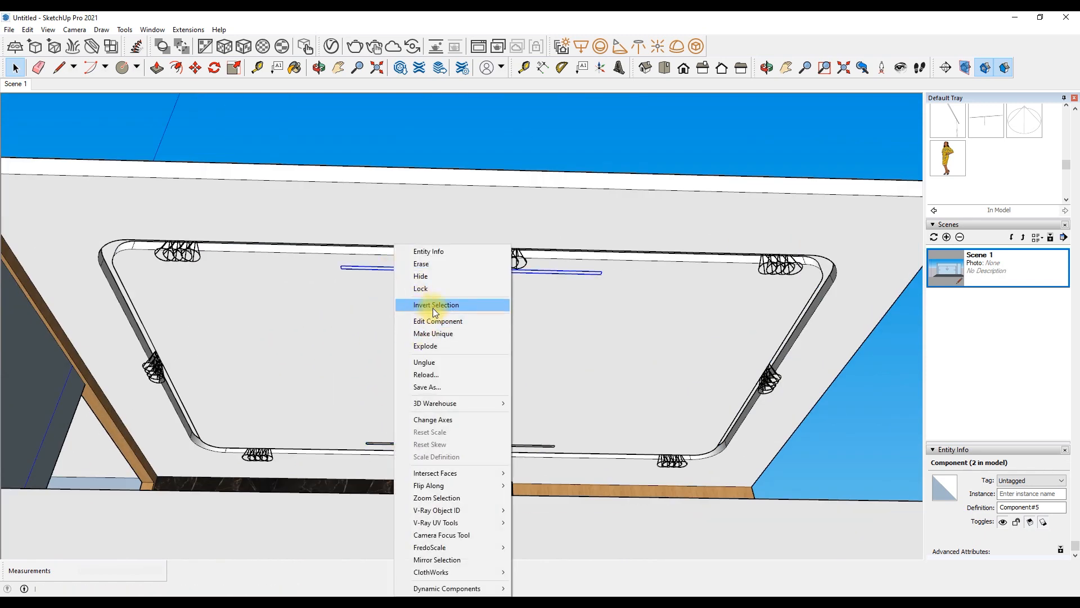
left_click(432, 311)
left_click(582, 45)
scroll(264, 275, "up", 5)
left_click(264, 276)
scroll(600, 298, "up", 3)
left_click(600, 296)
scroll(515, 292, "down", 5)
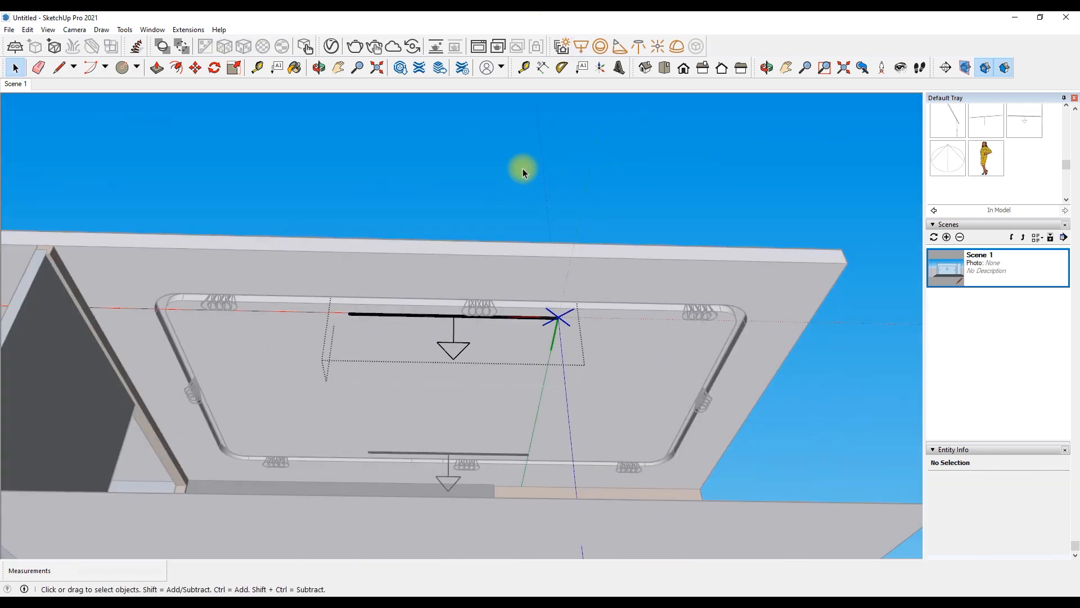
key("space")
left_click(515, 184)
Draw a guide line along the ceiling from the front strip's end nearest the partition toward the channel corner
scroll(330, 305, "up", 3)
key("l")
scroll(307, 294, "up", 3)
left_click(451, 221)
scroll(451, 221, "down", 2)
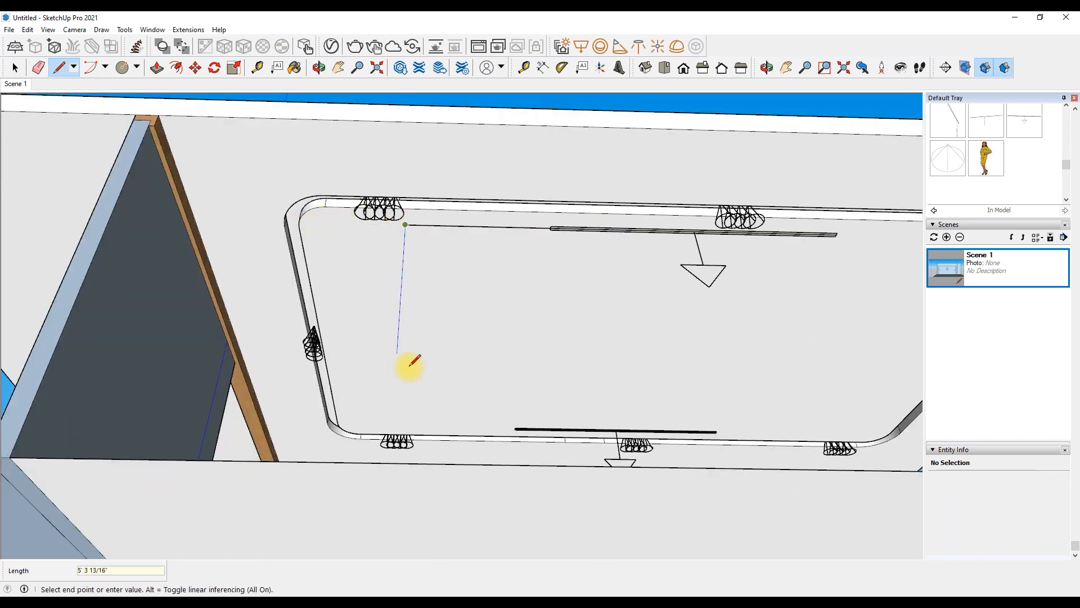
scroll(540, 225, "up", 3)
scroll(365, 211, "up", 3)
scroll(417, 242, "down", 6)
scroll(419, 270, "up", 1)
key("space")
Draw a matching guide line from the front strip's opposite end, farthest from the partition
scroll(418, 298, "down", 2)
left_click(60, 67)
scroll(611, 239, "up", 5)
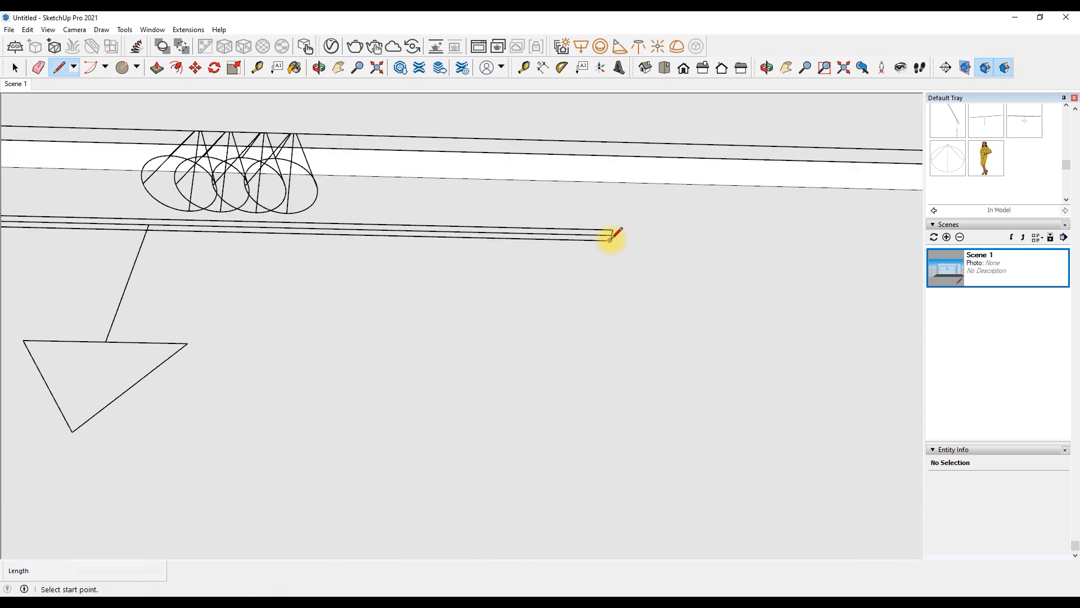
key("Return")
key("space")
Draw a 48" guide line from the midpoint of the back strip's end, away from the partition
scroll(682, 246, "down", 5)
scroll(636, 465, "up", 5)
key("l")
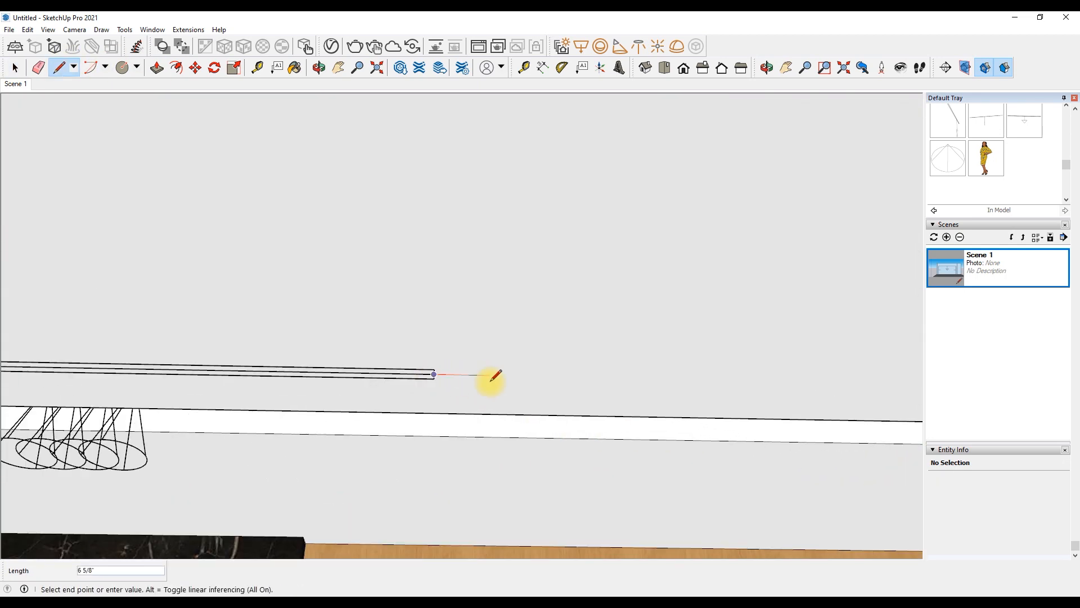
type("48")
key("Return")
scroll(485, 355, "down", 2)
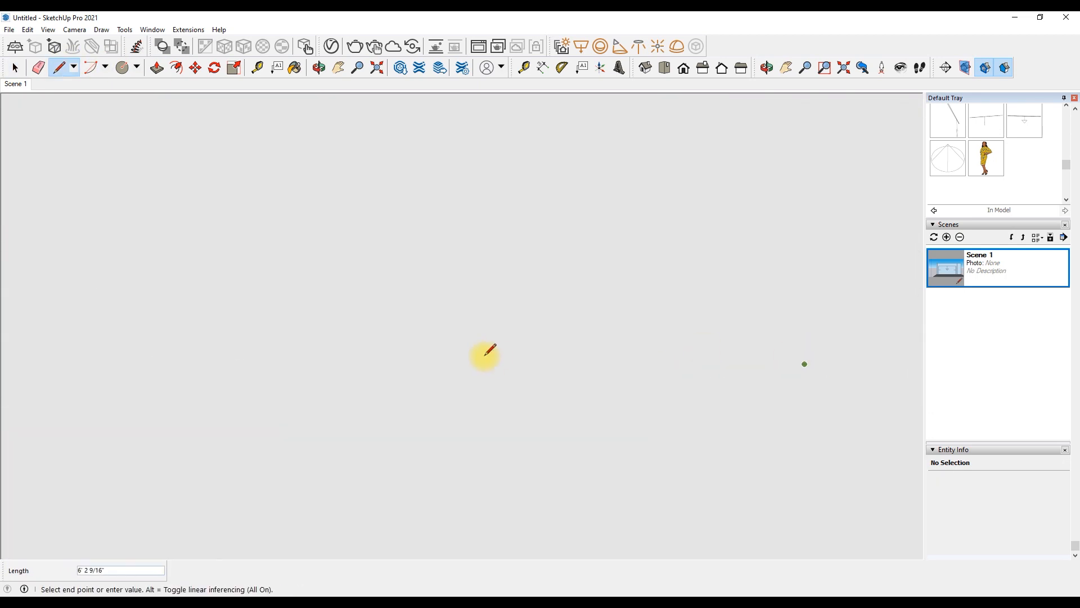
Draw a circle with a 1.5" radius on the ceiling at the guide line's free end and erase the guide line
scroll(230, 357, "up", 2)
middle_click_drag(349, 228, 280, 279)
key("c")
left_click(281, 279)
scroll(279, 307, "up", 5)
left_click(304, 209)
type("1.5")
key("Return")
scroll(256, 262, "down", 10)
scroll(256, 262, "up", 5)
key("e")
left_click(344, 261)
scroll(279, 259, "up", 4)
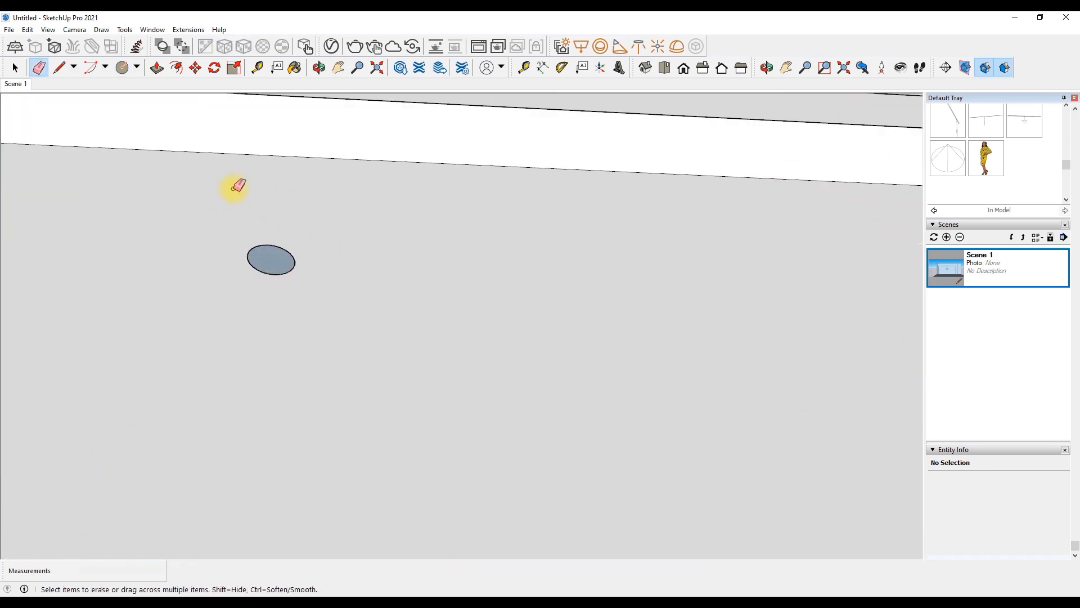
Offset the ceiling circle inward by 0.5" to form a ring around an inner disc
key("f")
scroll(270, 257, "up", 3)
left_click(253, 242)
type(".5")
key("Return")
scroll(263, 273, "down", 1)
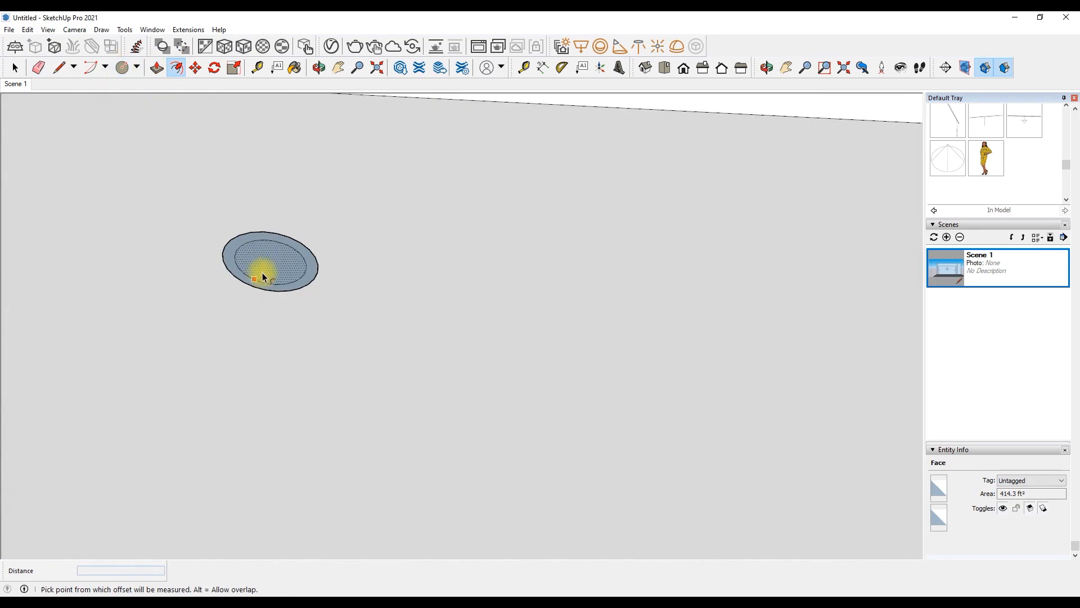
Paint the outer ring black and the inner disc with the magenta colour
scroll(951, 197, "up", 10)
scroll(948, 214, "down", 4)
left_click(946, 231)
scroll(270, 270, "up", 3)
left_click(282, 296)
scroll(998, 208, "up", 2)
left_click(1002, 212)
left_click(280, 244)
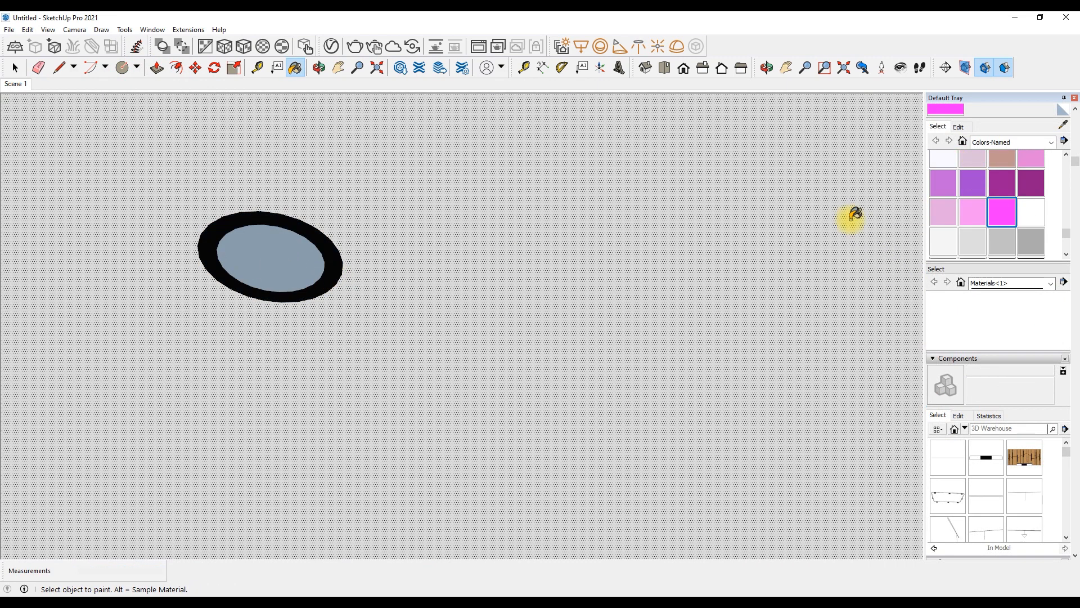
Push/Pull the black ring by 0.1" to give the light fixture a raised rim
key("p")
left_click(326, 292)
type(".1")
key("Return")
scroll(259, 253, "up", 4)
Edit the inner disc's 0127_Magenta material in the V-Ray Asset Editor so it turns white
left_click(330, 46)
left_click(1062, 125)
left_click(171, 252)
left_click(818, 311)
left_click(787, 327)
left_click(815, 131)
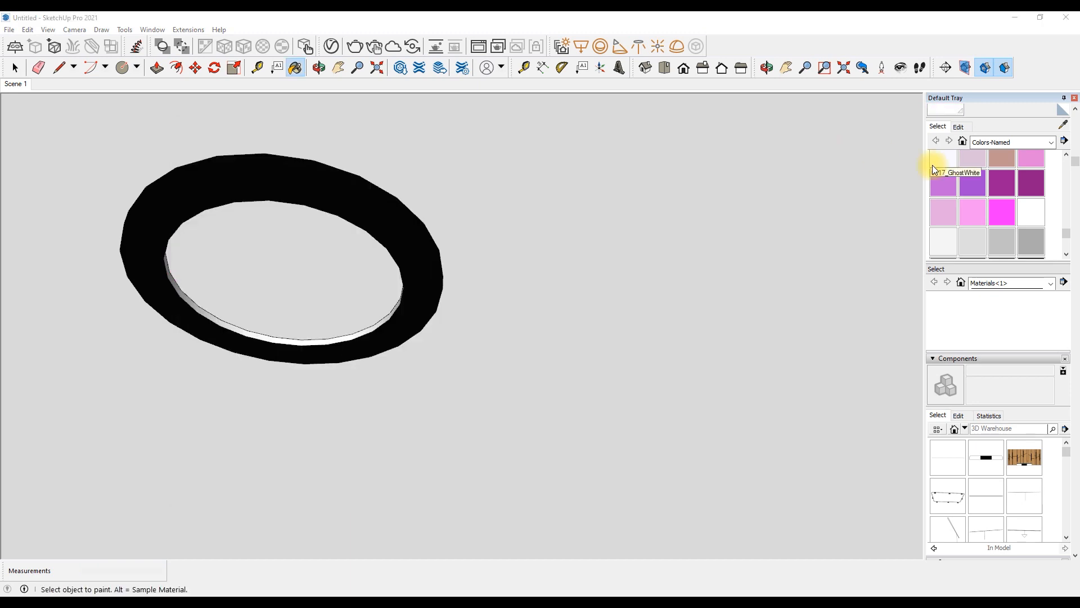
scroll(934, 165, "up", 2)
left_click(1063, 163)
scroll(280, 325, "up", 3)
left_click(281, 325)
scroll(318, 354, "up", 4)
scroll(327, 341, "down", 10)
Place a V-Ray spot light at the centre of the ceiling ring
key("space")
left_click(619, 46)
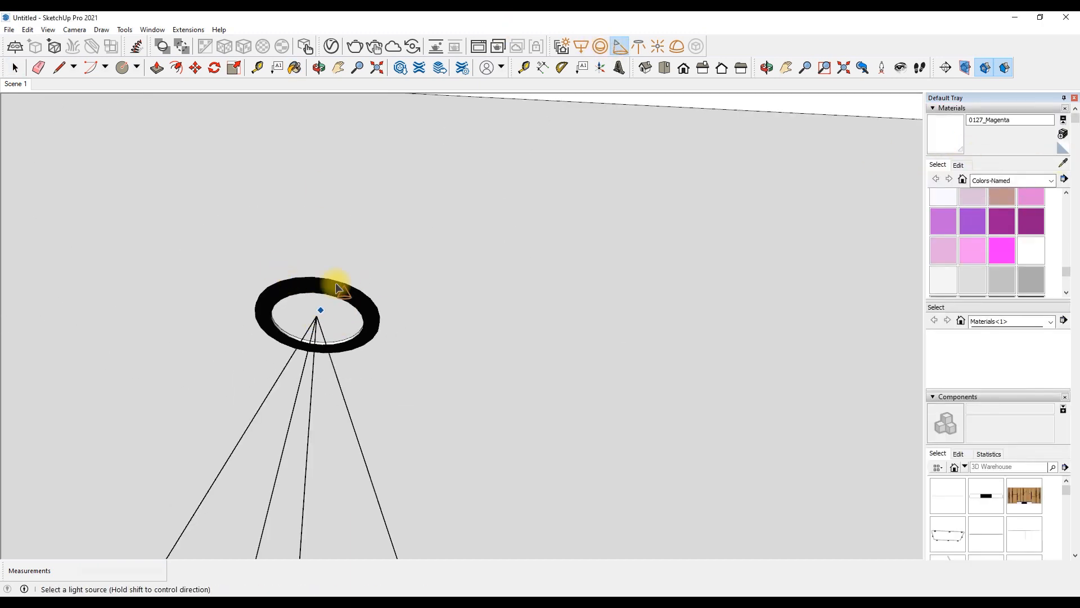
left_click(316, 319)
scroll(336, 284, "down", 3)
Combine the ring and its spot light into one component
triple_click(338, 286)
left_click(359, 406, "shift")
key("g")
key("Return")
Copy the spot fixture to the free ends of the other three guide lines beside the ceiling strips
key("m")
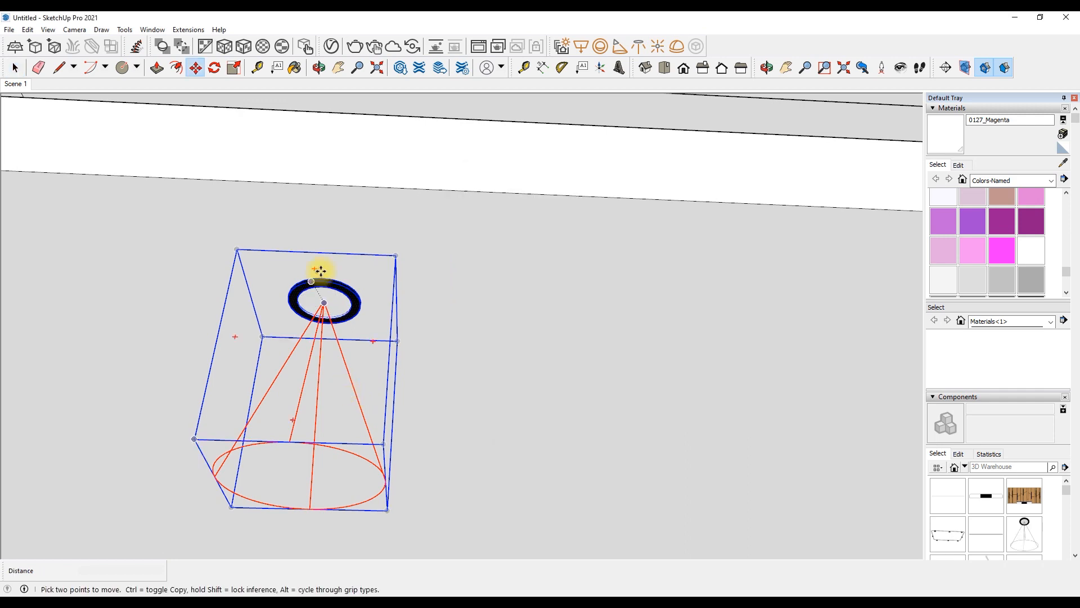
left_click(319, 278)
key("ctrl")
scroll(185, 280, "down", 3)
scroll(184, 280, "down", 6)
scroll(623, 299, "up", 6)
left_click(625, 295)
left_click(625, 295)
scroll(565, 434, "down", 5)
scroll(525, 454, "up", 5)
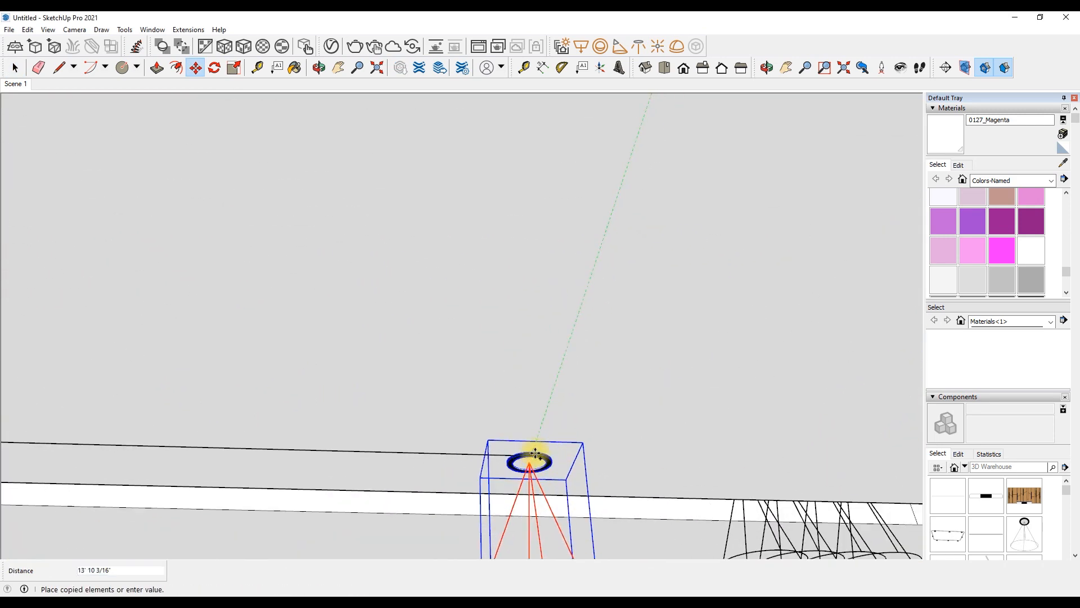
left_click(533, 444)
scroll(563, 443, "down", 5)
scroll(313, 434, "up", 5)
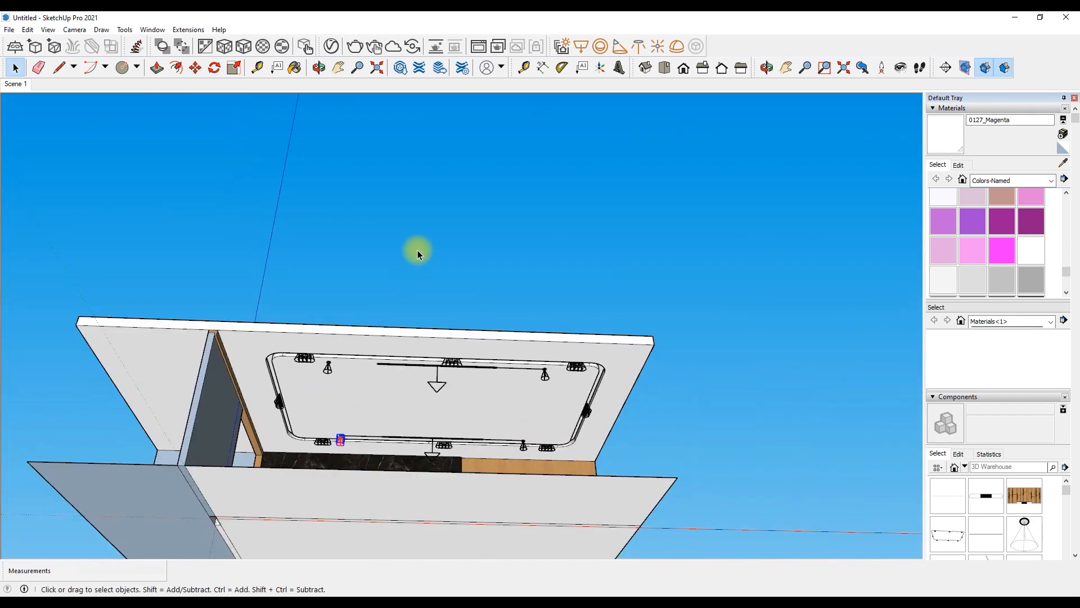
Draw a guide line inward from the middle of the channel's partition side, with a 16" crossing line at its end
scroll(423, 407, "up", 4)
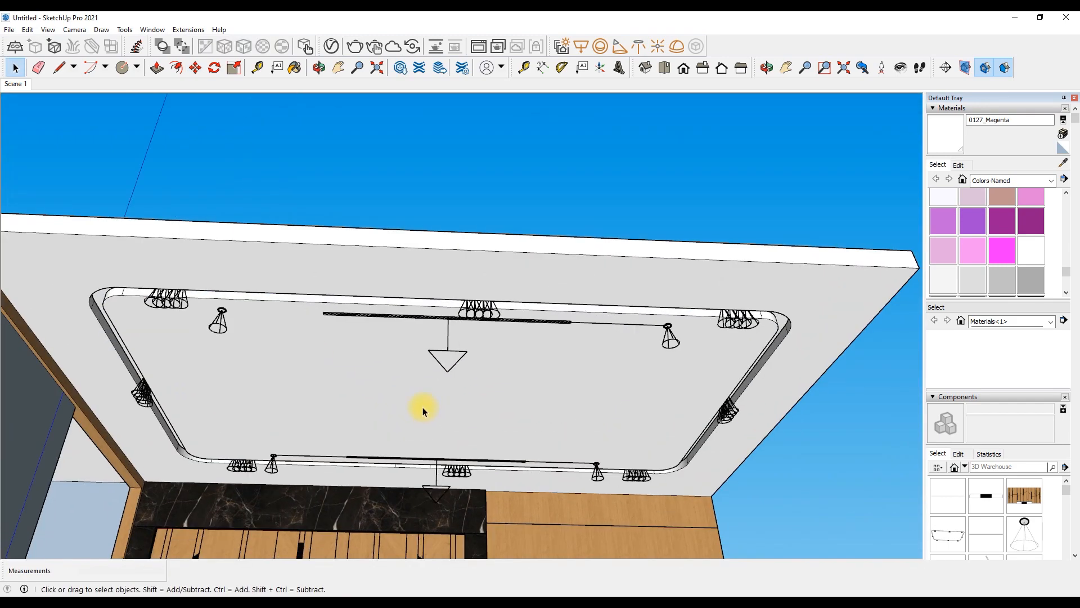
key("l")
scroll(238, 323, "up", 3)
left_click(232, 321)
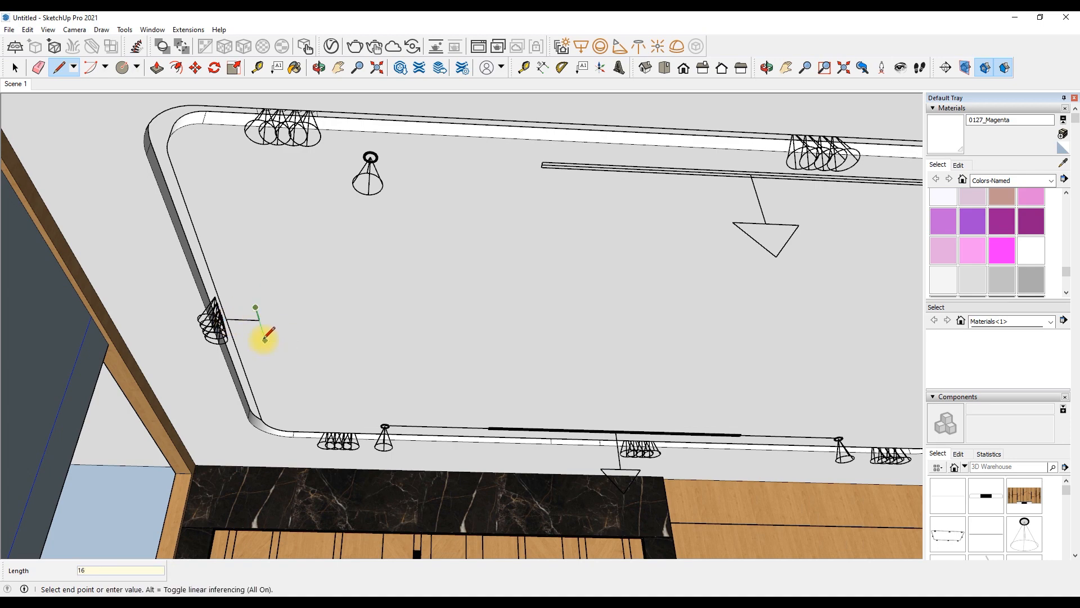
left_click(265, 338)
Copy a spot fixture onto both ends of the crossing guide line near the partition
key("space")
scroll(254, 287, "down", 1)
left_click(363, 141)
scroll(256, 292, "up", 4)
left_click(247, 263)
key("ctrl")
left_click(247, 263)
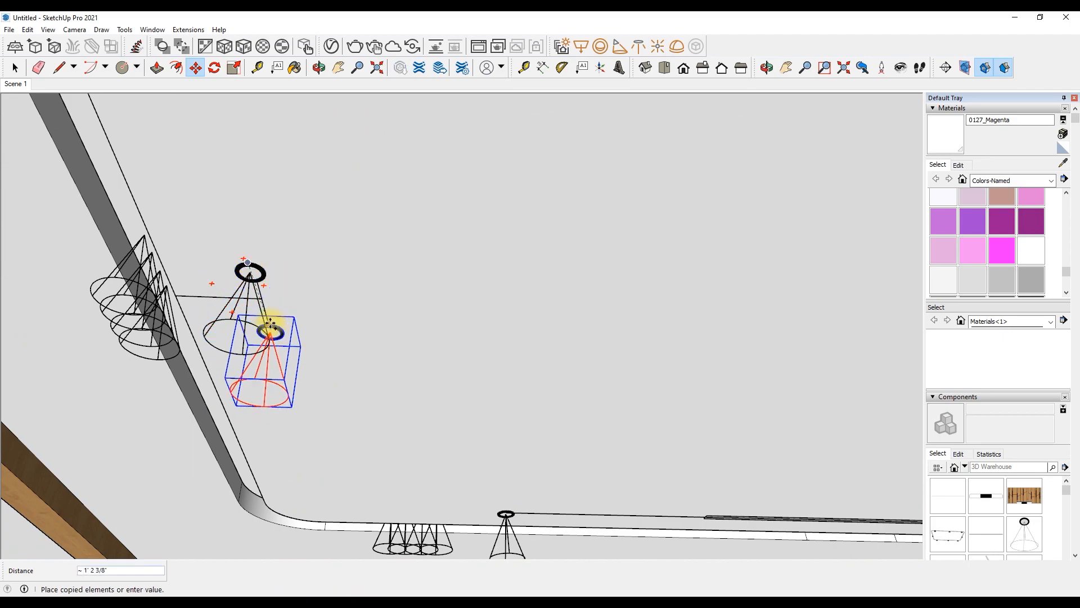
left_click(267, 314)
Move the two spot fixtures near the partition inward along the crossing guide line, closer together
scroll(252, 283, "down", 1)
scroll(256, 290, "up", 3)
key("space")
left_click(320, 68)
left_click_drag(388, 253, 218, 343)
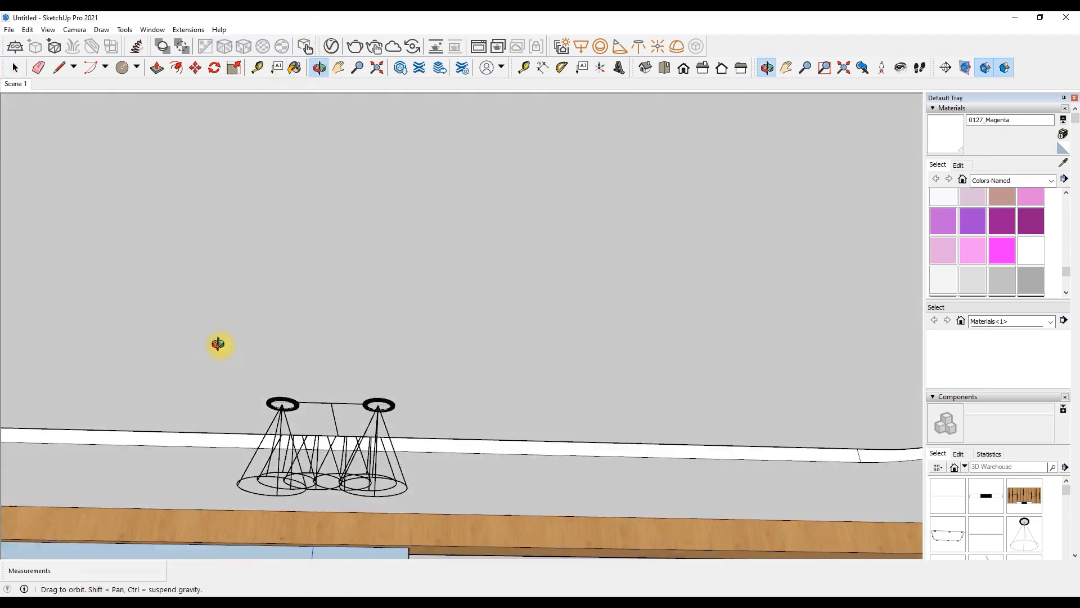
scroll(349, 410, "up", 4)
key("space")
left_click(399, 388)
key("m")
left_click(399, 388)
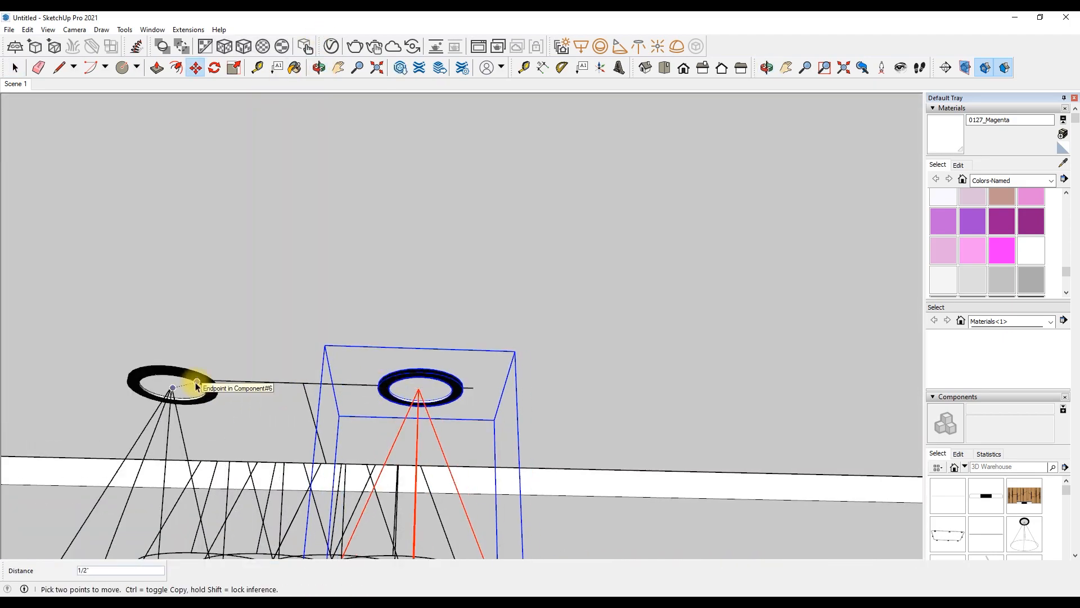
left_click(209, 380)
key("space")
left_click(409, 383)
key("m")
left_click(404, 370)
left_click(377, 367)
Copy the pair of spot fixtures from the partition side to the opposite side of the ceiling channel
key("space")
scroll(481, 328, "down", 2)
left_click(300, 364, "shift")
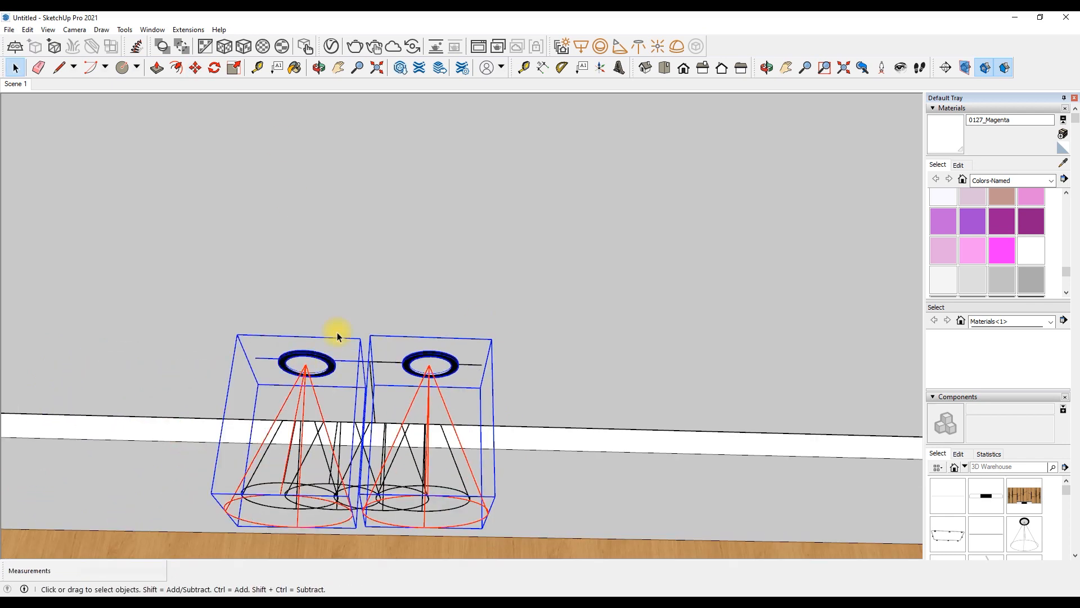
scroll(304, 360, "down", 2)
left_click(195, 68)
left_click(324, 338)
key("ctrl")
scroll(316, 327, "down", 1)
left_click(319, 67)
left_click_drag(270, 338, 401, 378)
scroll(401, 379, "down", 5)
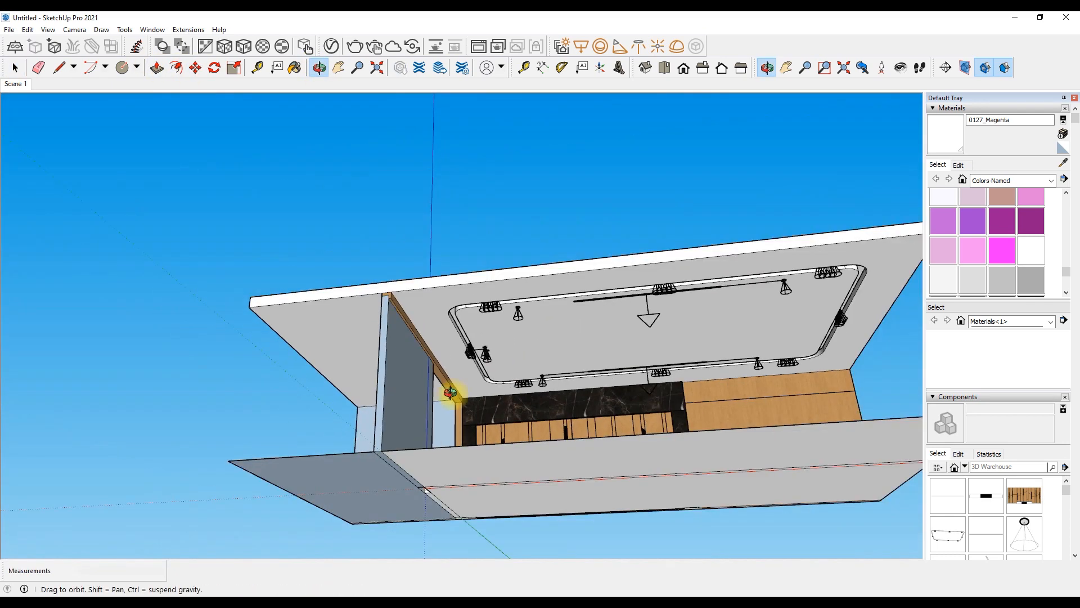
middle_click_drag(400, 379, 506, 382)
scroll(669, 369, "up", 7)
left_click(674, 363)
left_click(668, 360)
left_click(615, 354)
left_click(620, 360)
left_click(613, 360)
key("space")
Clear the selection and restore the Scene 1 view of the room
scroll(646, 285, "down", 9)
left_click(838, 382)
scroll(951, 437, "down", 10)
scroll(951, 436, "down", 2)
left_click(956, 284)
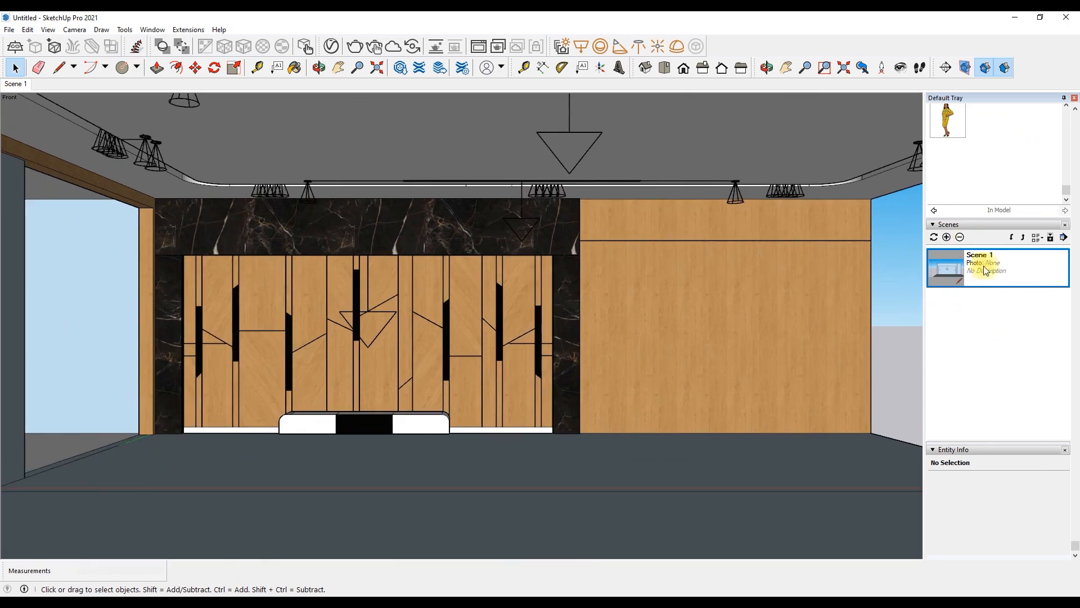
Open the scene lights in the V-Ray Asset Editor and set Spot Light's units to Luminous Power (Lumens)
left_click(331, 45)
left_click(439, 154)
left_click(590, 260)
left_click(427, 385)
left_click(708, 210)
left_click(589, 259)
left_click(706, 210)
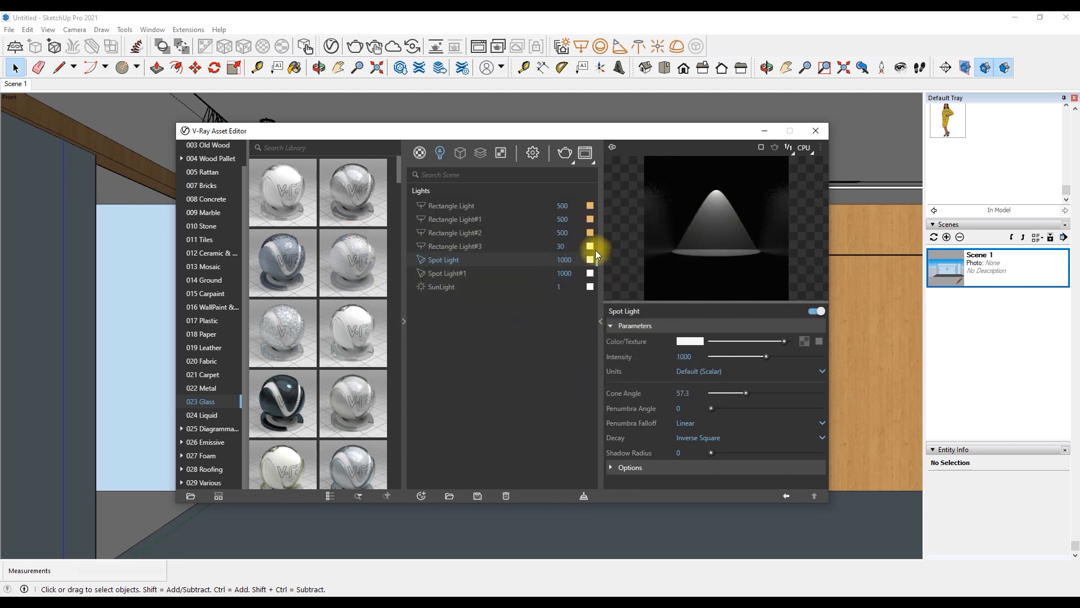
left_click(703, 372)
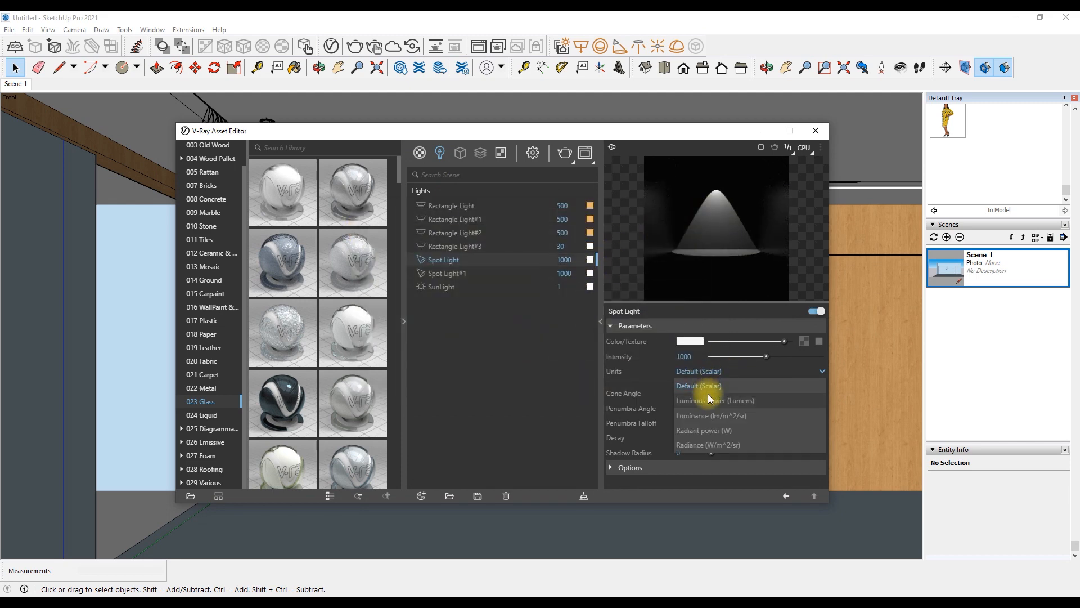
left_click(697, 396)
Set Spot Light#1 to Luminous Power (Lumens) units, a penumbra angle of 55 and Inverse decay
left_click(550, 273)
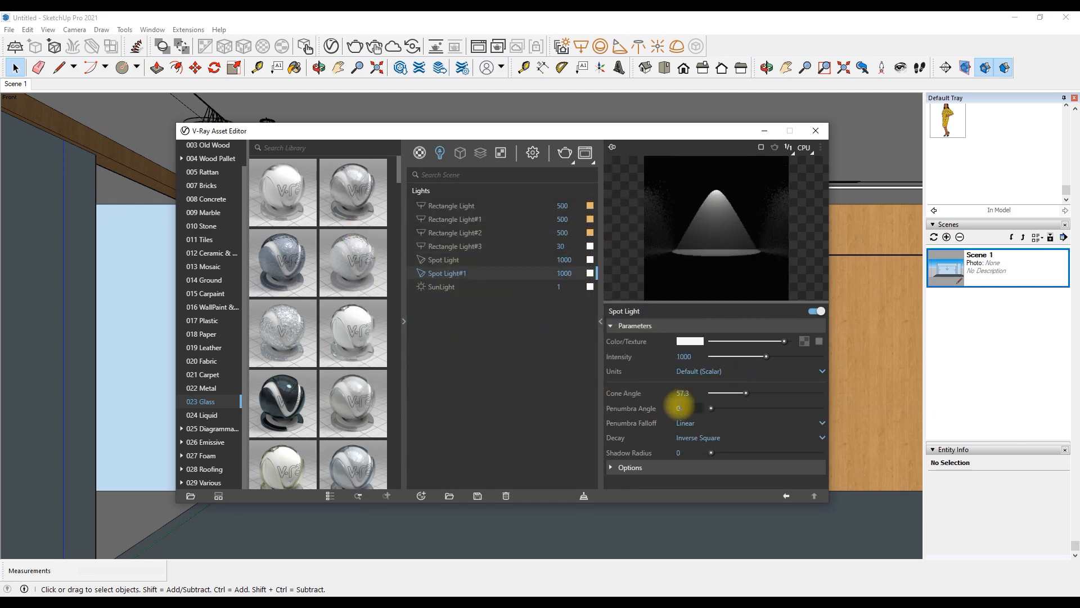
left_click(699, 371)
left_click(701, 408)
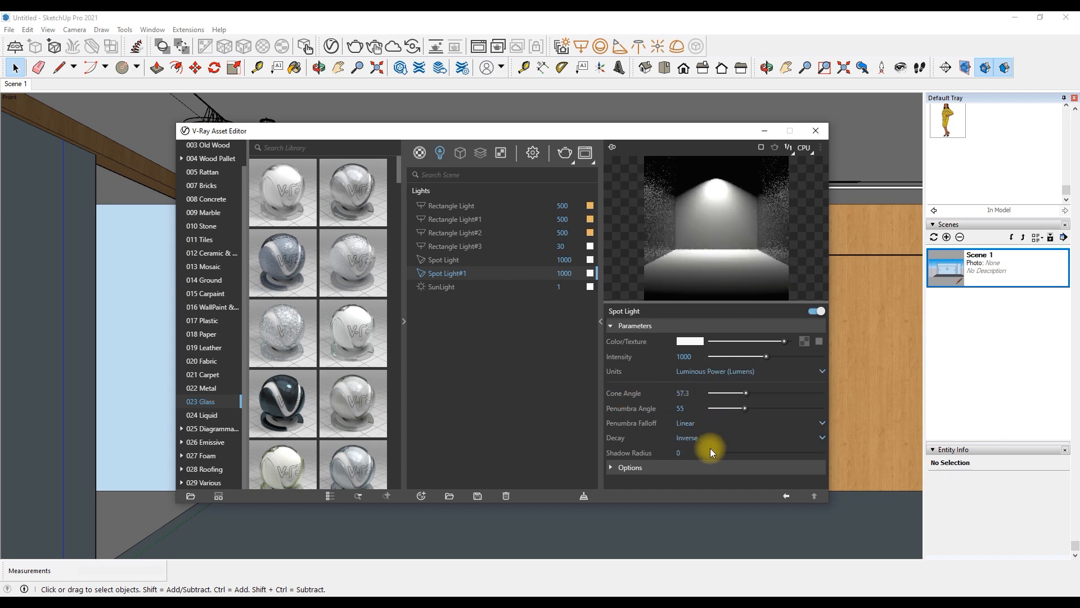
Set Spot Light's penumbra angle to 55, decay to Inverse and shadow radius to 1
left_click(537, 262)
left_click(690, 438)
left_click(697, 393)
double_click(678, 452)
type("1")
key("Return")
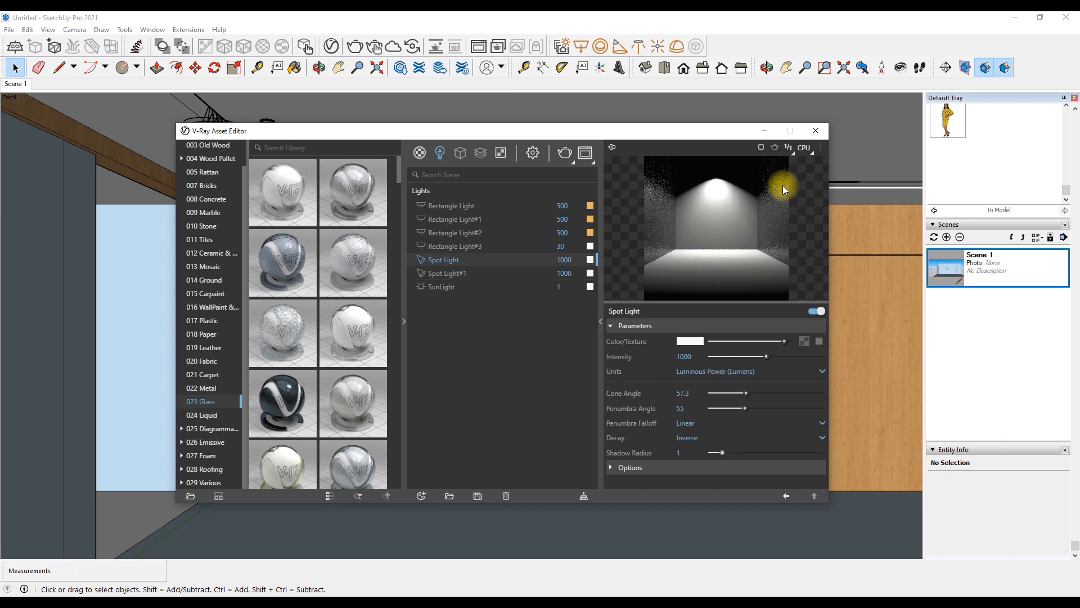
Set both spot lights' intensity to 1200 and close the V-Ray Asset Editor
left_click(564, 273)
left_click_drag(695, 357, 623, 358)
type("1")
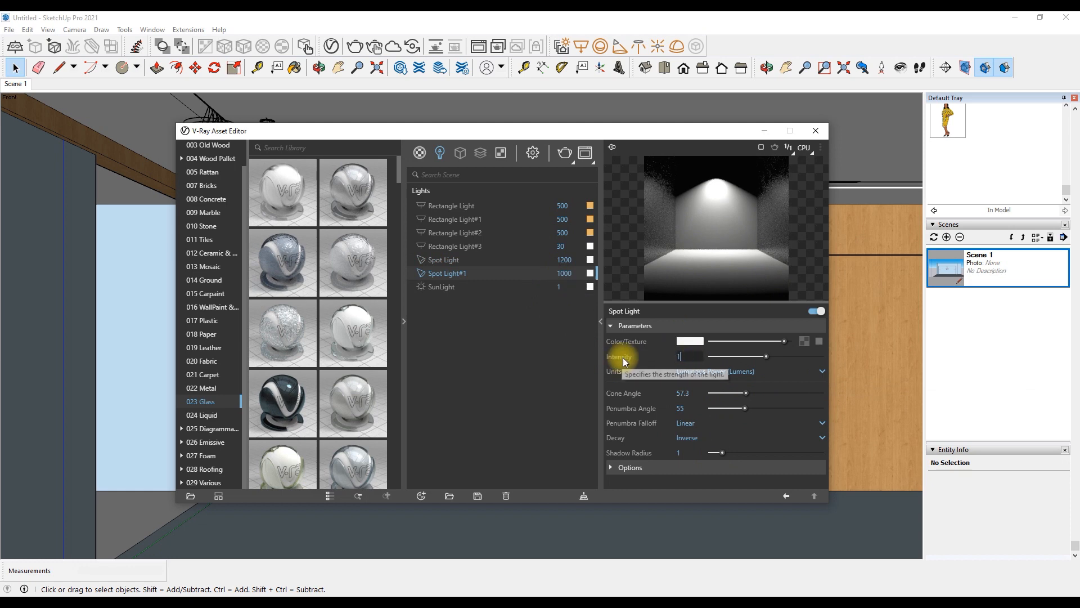
type("200")
key("Return")
left_click(815, 130)
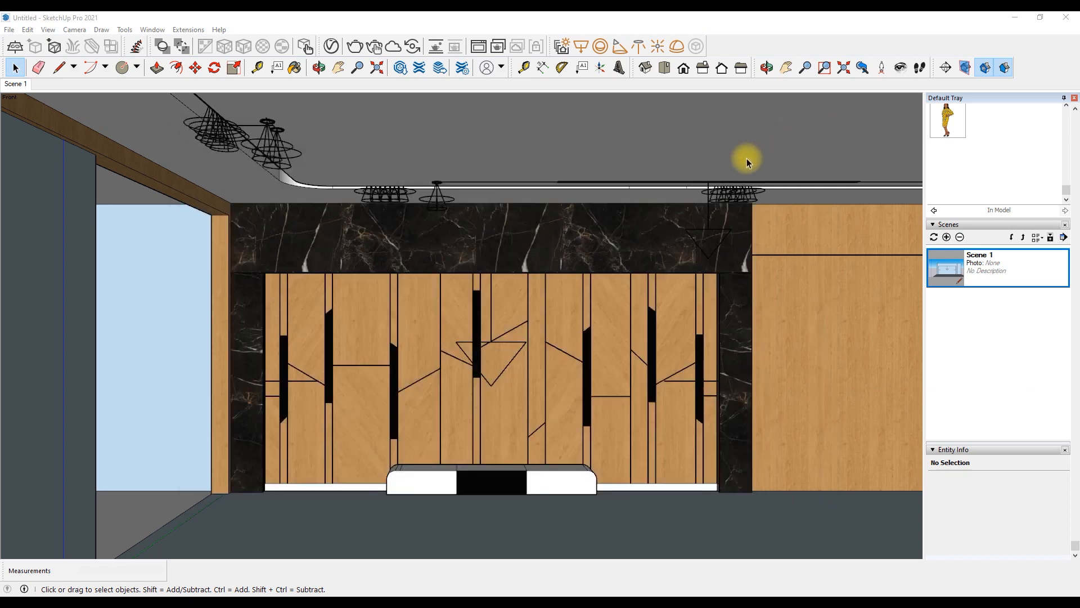
Reopen the V-Ray lights list and set Rectangle Light#3's intensity to 300
left_click(336, 47)
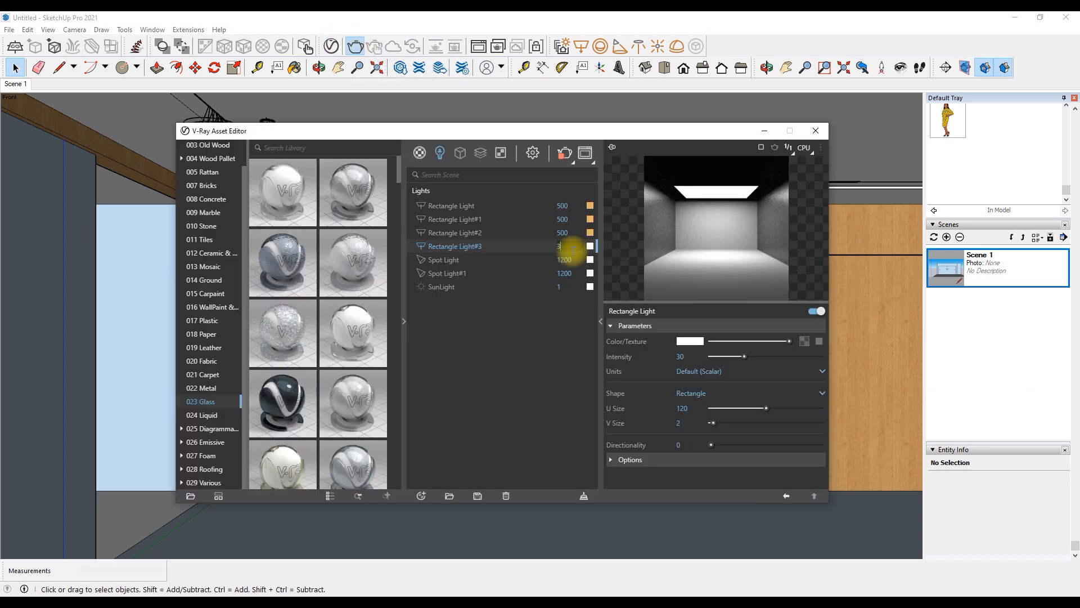
type("00")
key("Return")
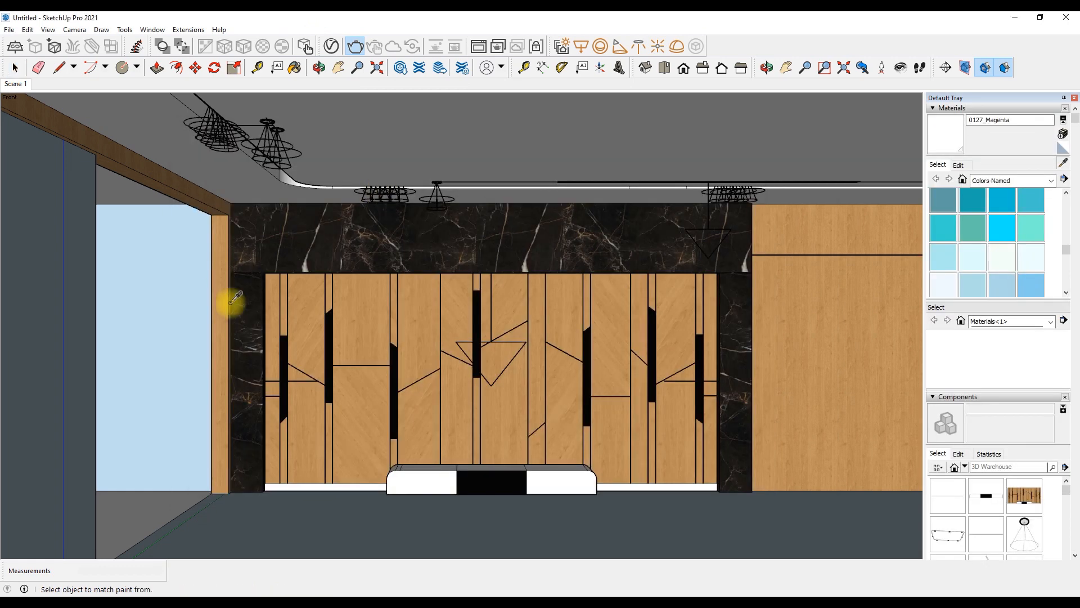
Sample the dark marble of the feature wall frame and raise its V-Ray coat amount
left_click(279, 328)
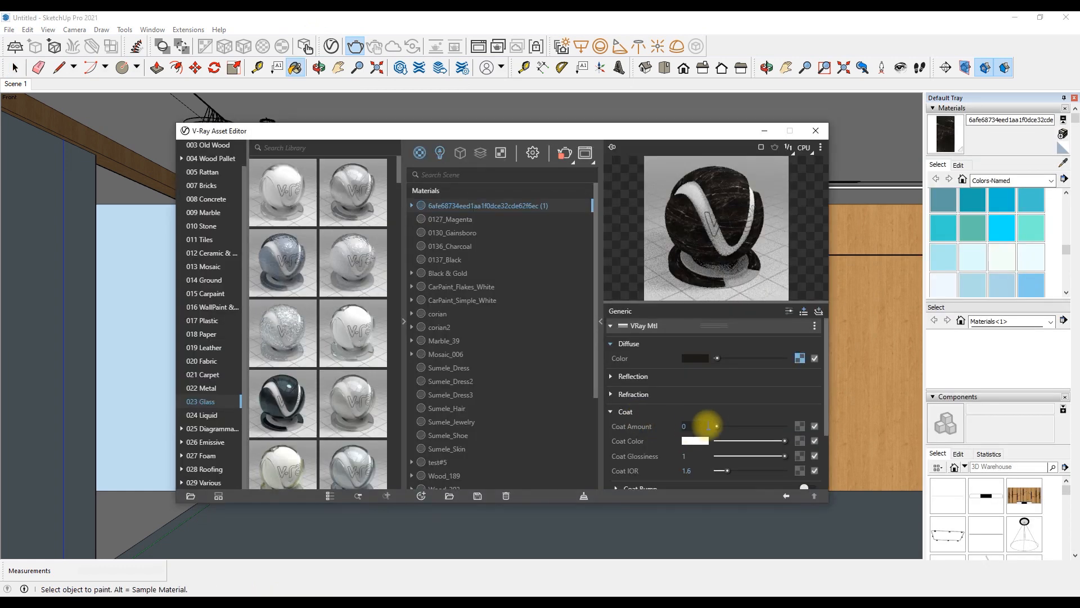
left_click_drag(711, 426, 724, 426)
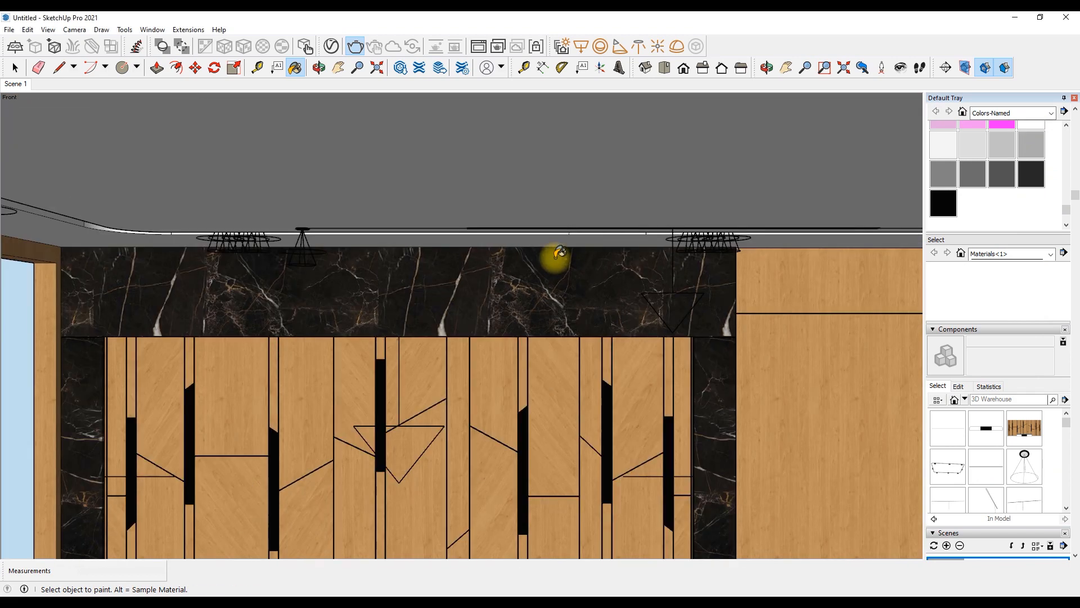
Import a brown texture image from the Downloads folder, place it on the ground beside the room and scale it
scroll(556, 248, "down", 2)
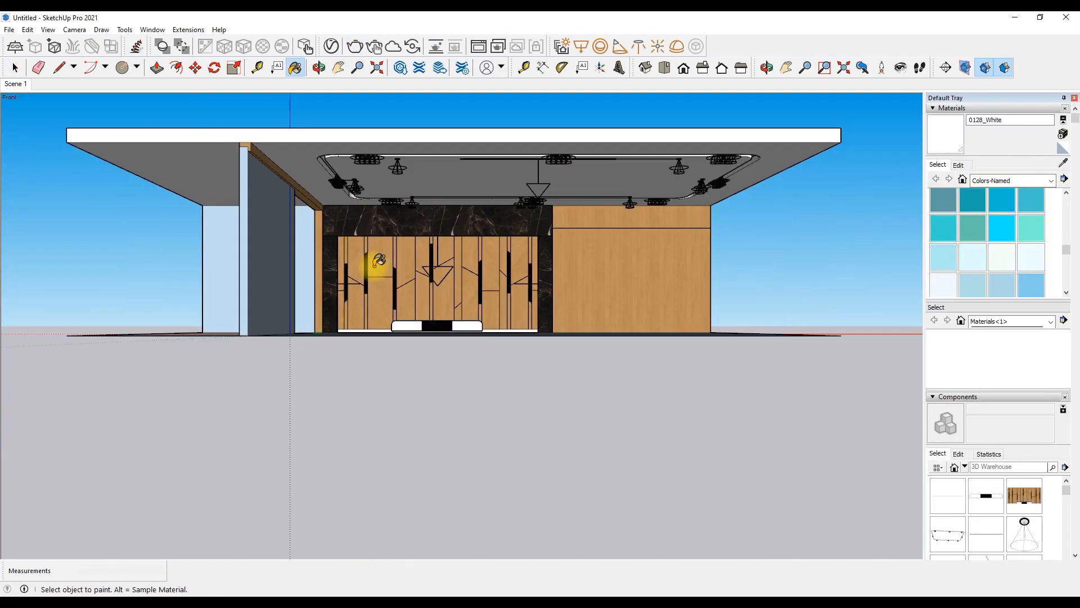
middle_click_drag(374, 270, 6, 33)
left_click(9, 29)
left_click(34, 210)
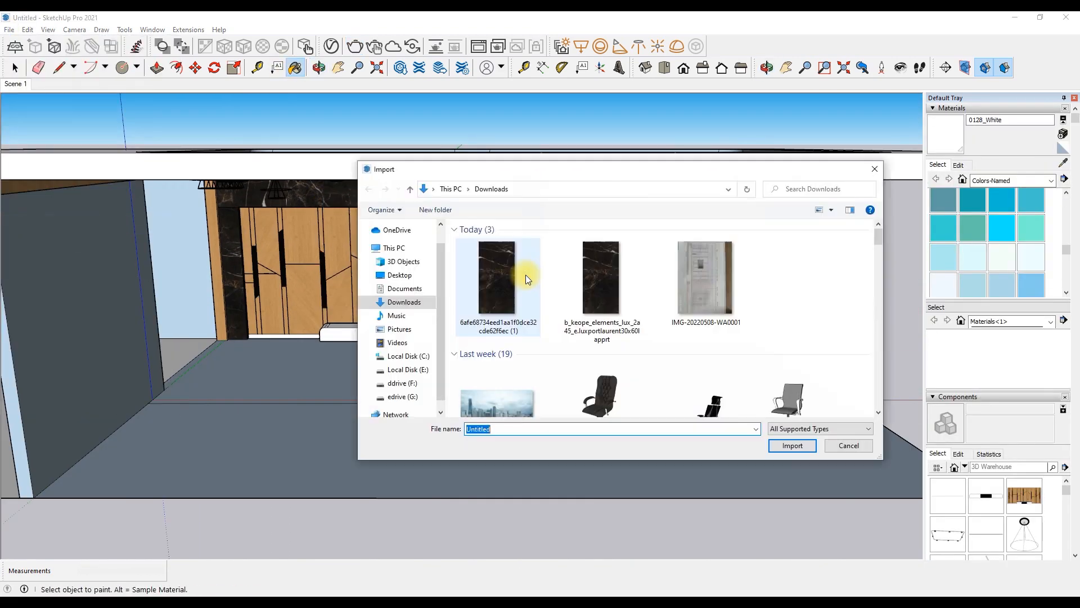
scroll(608, 308, "down", 3)
left_click(712, 274)
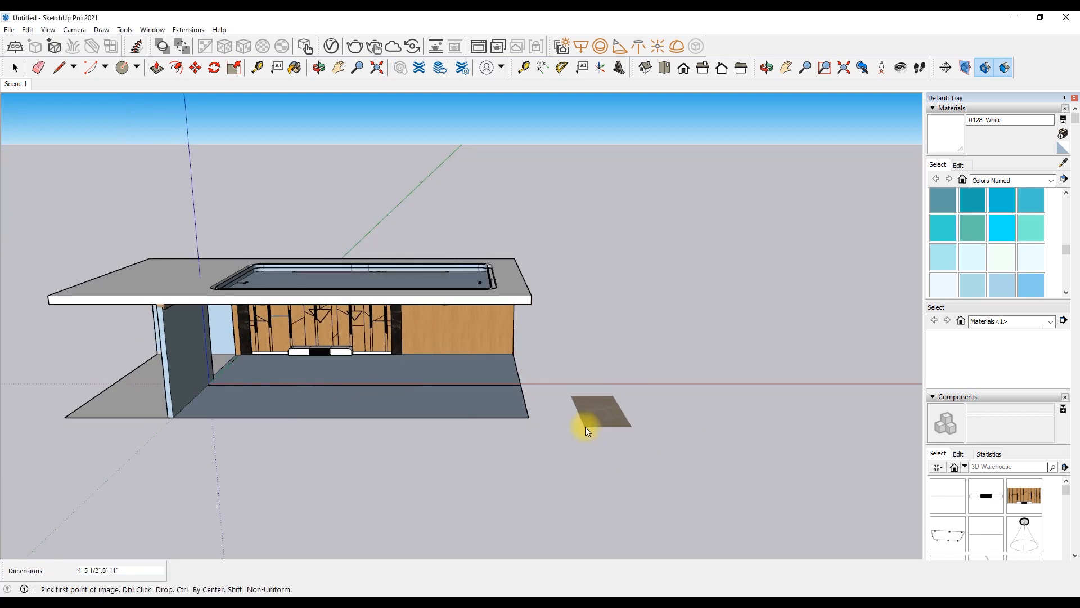
key("f")
key("s")
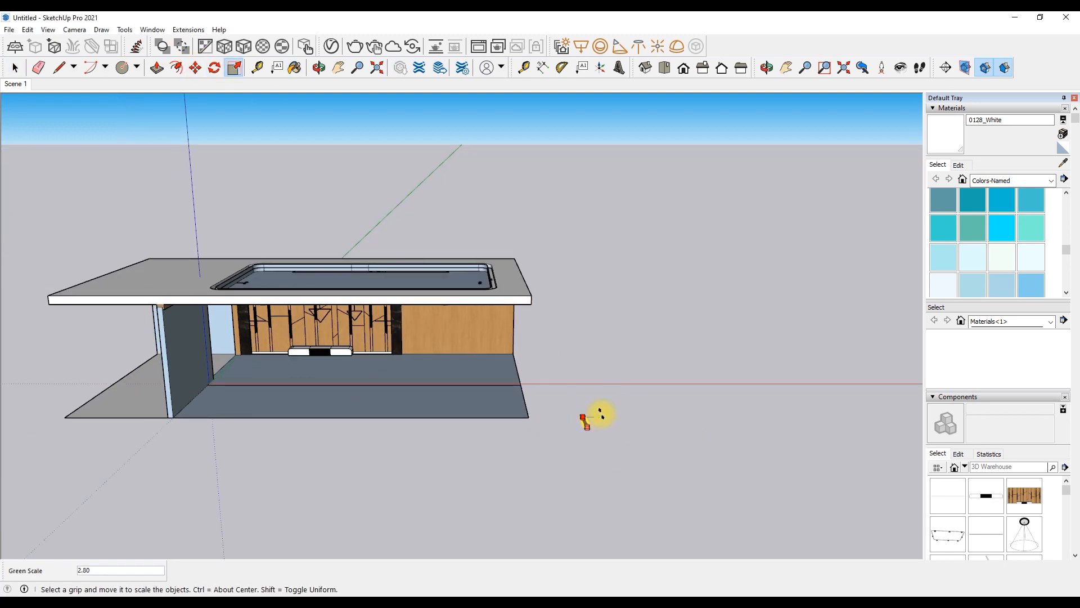
Import a beige marble texture image from the Downloads folder, place it on the ground beside the room, scale it down and explode it
left_click(9, 29)
left_click(34, 209)
scroll(731, 265, "down", 5)
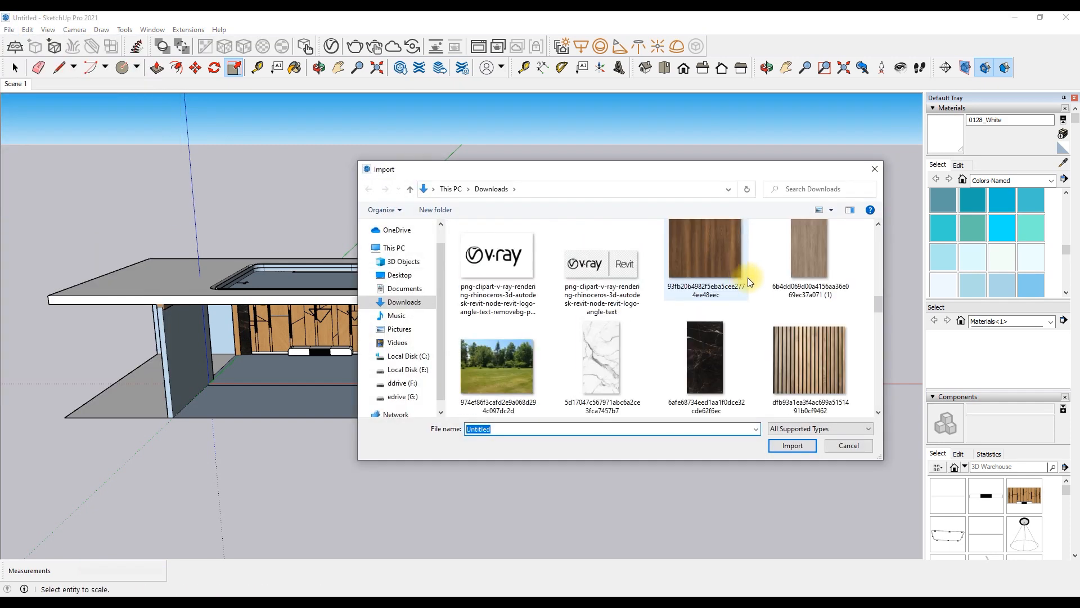
scroll(801, 258, "down", 5)
left_click(798, 368)
left_click(794, 482)
left_click(613, 423)
left_click(696, 325)
right_click(660, 353)
left_click(236, 72)
left_click_drag(695, 325, 645, 385)
right_click(635, 396)
left_click(666, 462)
Sample the imported beige marble texture and paint the front part of the room's floor with it
scroll(1018, 220, "up", 5)
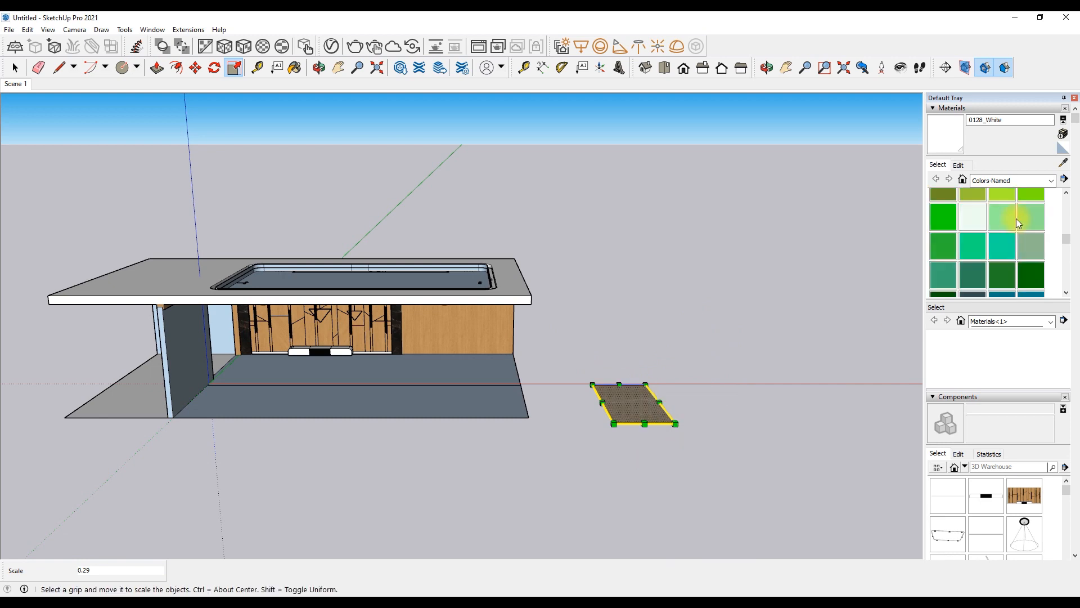
left_click(1063, 162)
left_click(624, 406)
left_click(430, 400)
scroll(429, 393, "up", 3)
scroll(217, 362, "up", 3)
Create a new material named Material from the sampled marble and paint the remaining floor faces, including those beyond the partition wall
left_click(1063, 134)
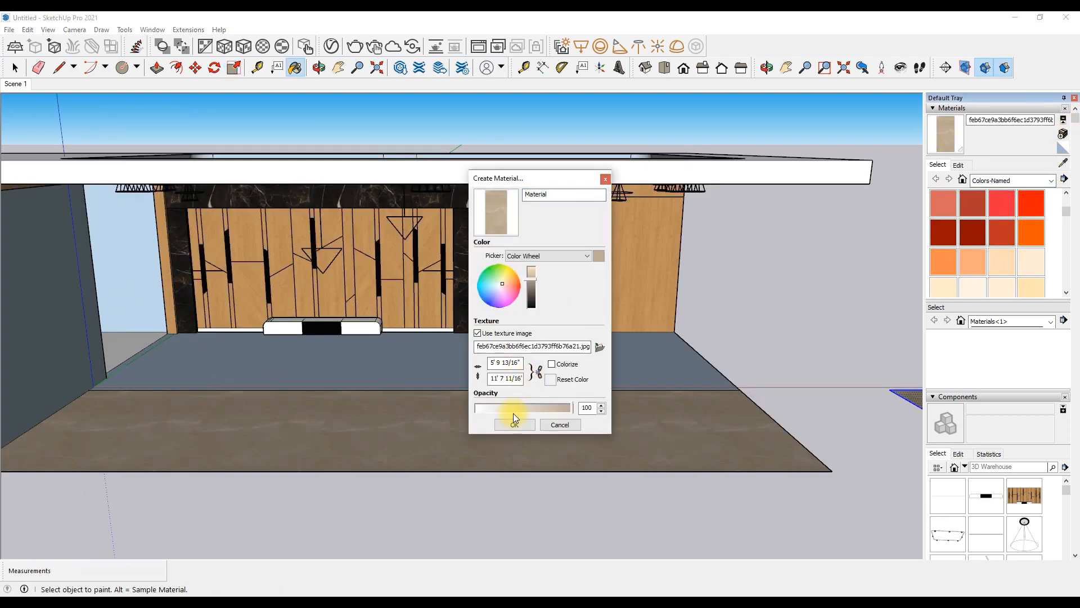
left_click(514, 423)
left_click(467, 383)
scroll(136, 352, "up", 5)
left_click(145, 353)
left_click(109, 366)
scroll(110, 369, "down", 6)
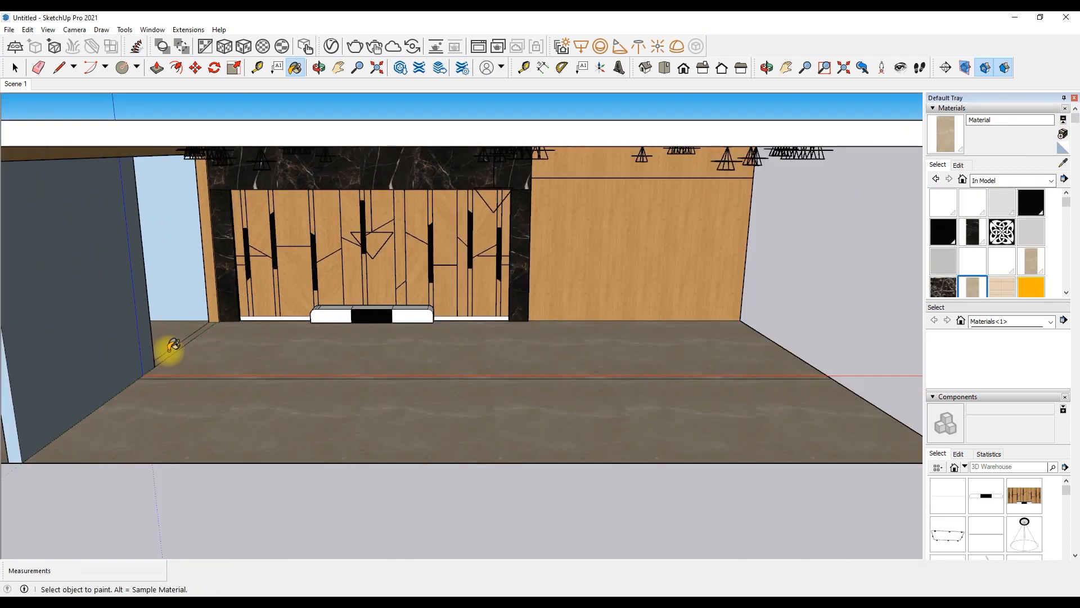
Draw a skirting line along the base of the plain wood wall, from the marble frame to the wall's far edge
key("m")
scroll(137, 377, "up", 1)
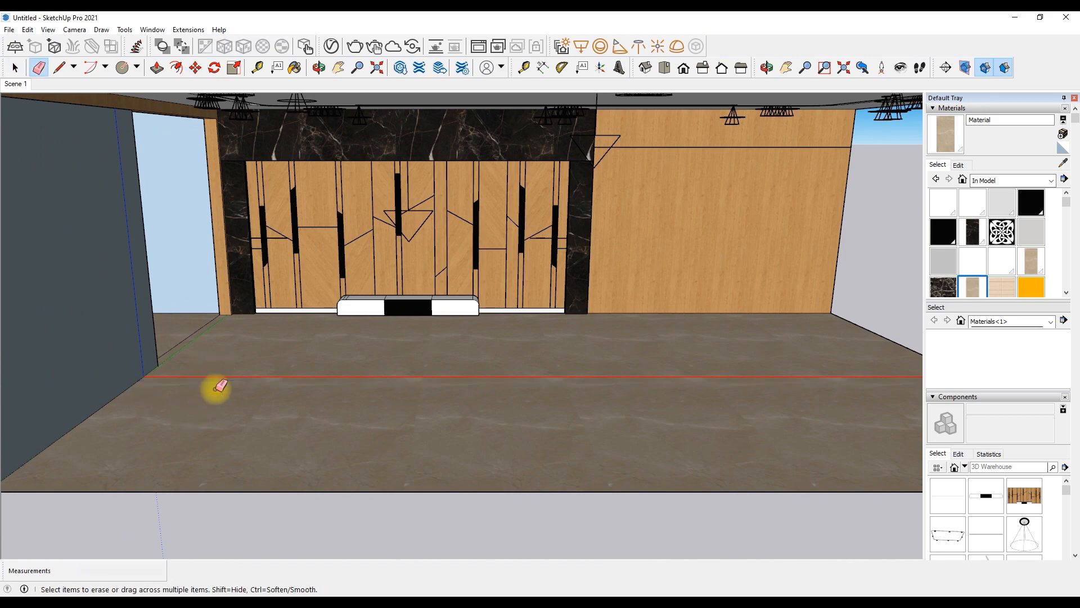
scroll(185, 383, "down", 3)
key("l")
scroll(168, 388, "up", 2)
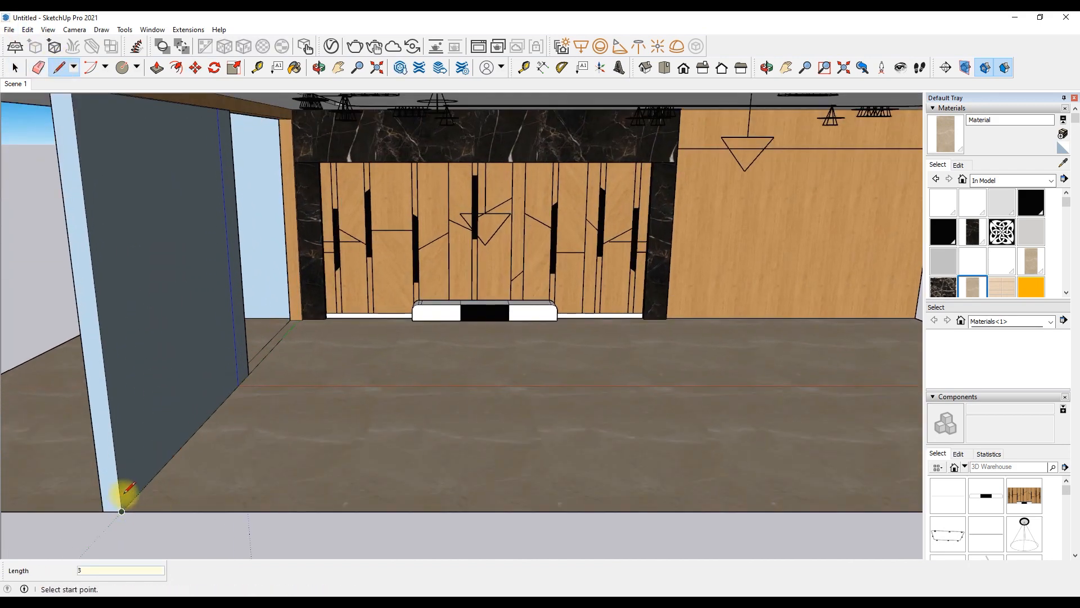
scroll(247, 371, "up", 1)
middle_click_drag(258, 363, 136, 320)
left_click(135, 297)
middle_click_drag(138, 278, 634, 251)
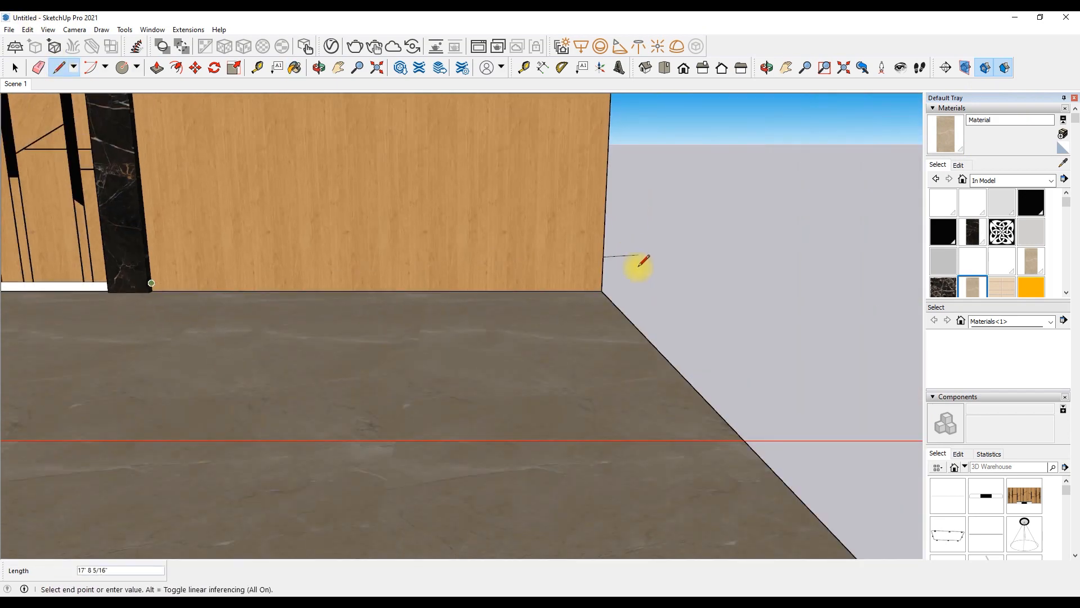
Push/Pull the skirting strip at the base of the plain wood wall by 0.5 inch
key("p")
middle_click_drag(739, 192, 318, 278)
left_click(318, 281)
type("0.5")
key("Return")
Sample the white of the feature wall's skirting and paint the new skirting strip with it
left_click(1062, 163)
scroll(220, 284, "up", 2)
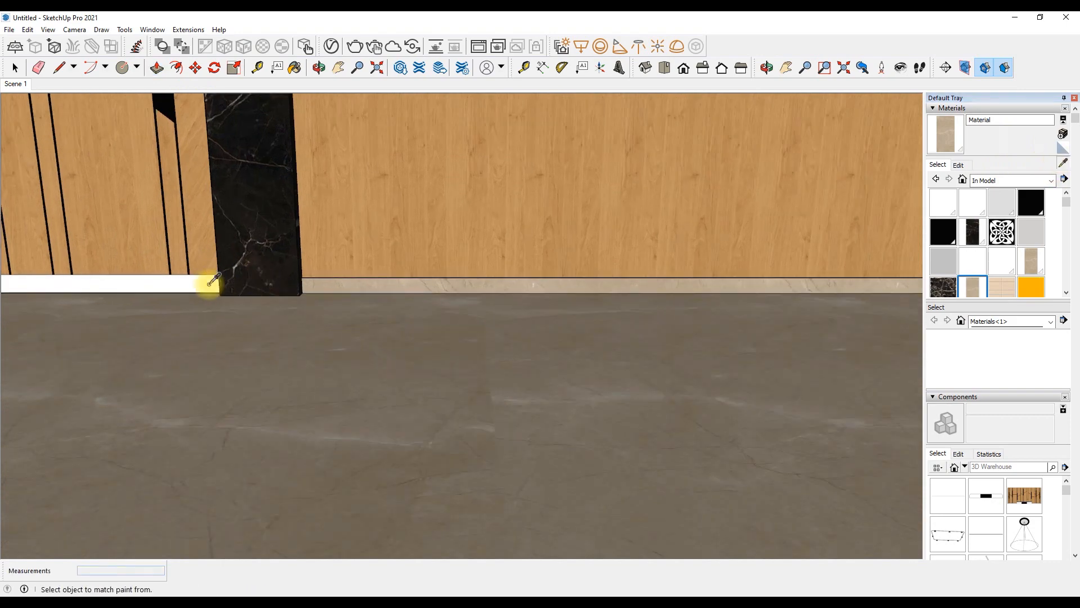
left_click(217, 285)
left_click(326, 282)
scroll(327, 280, "up", 3)
scroll(232, 344, "down", 5)
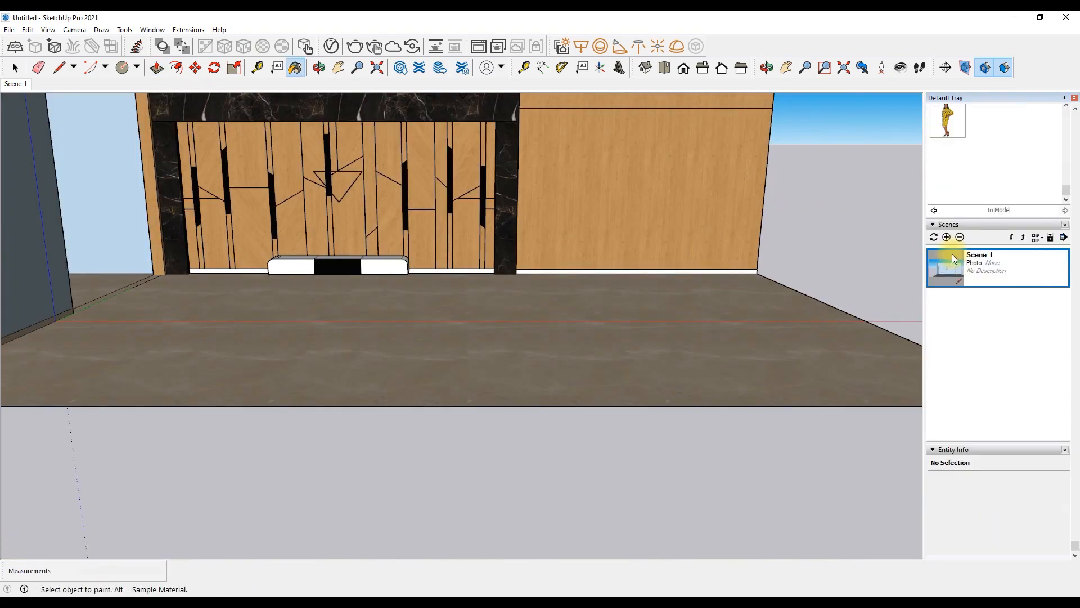
Return to Scene 1, set the floor marble material's V-Ray coat amount to 0.3 and close the V-Ray Asset Editor
left_click(968, 267)
left_click(310, 47)
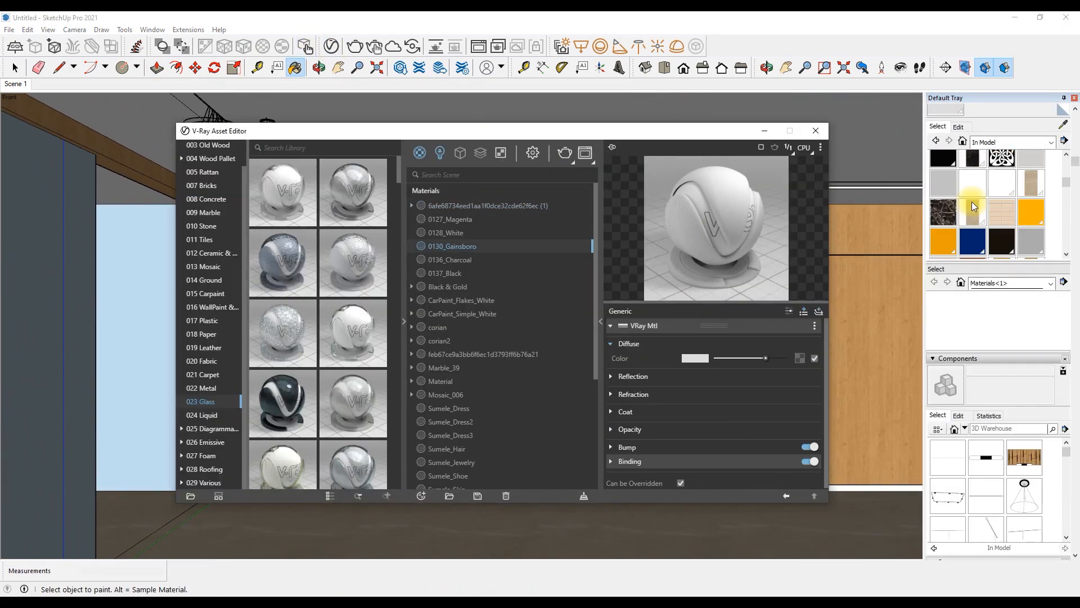
left_click(810, 520)
left_click(610, 412)
left_click_drag(716, 426, 737, 427)
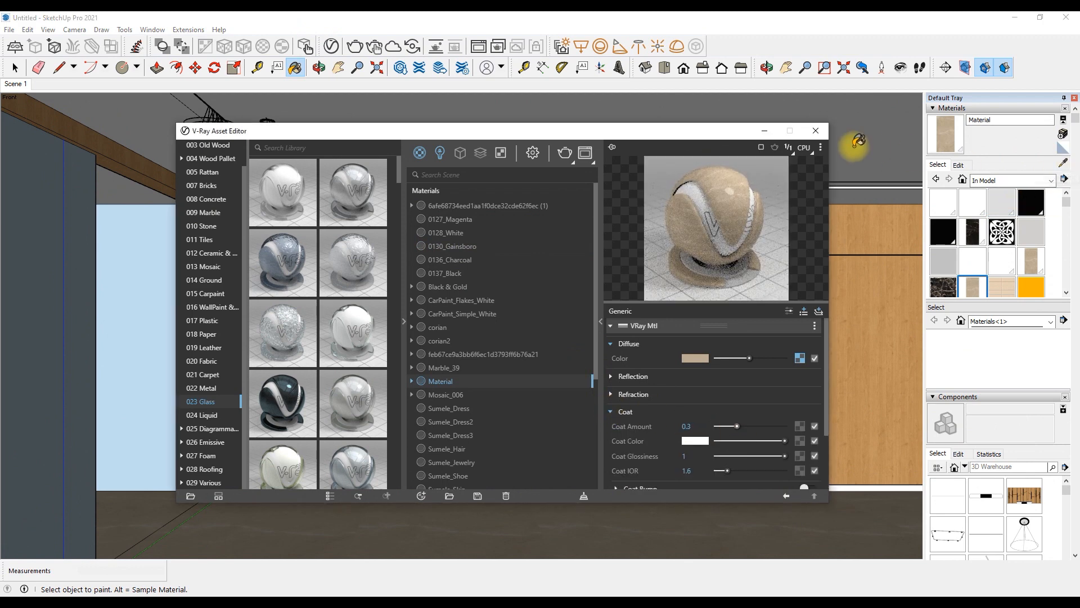
left_click(816, 131)
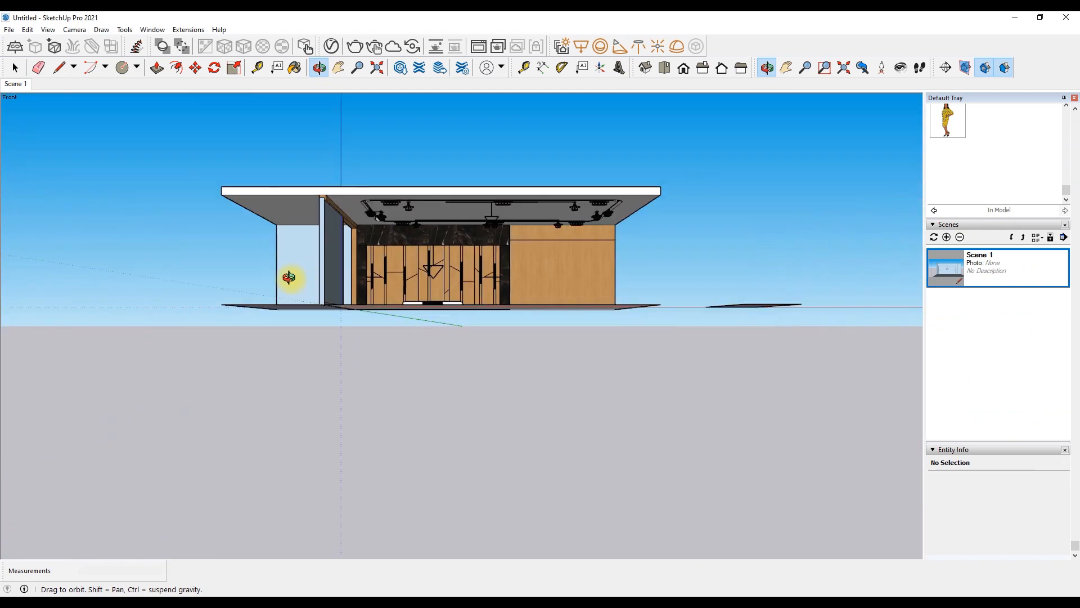
Copy the bottom edge of the blue wall behind the partition up 6 inches, and copy that new edge up 2' 6"
scroll(253, 260, "up", 5)
left_click(195, 67)
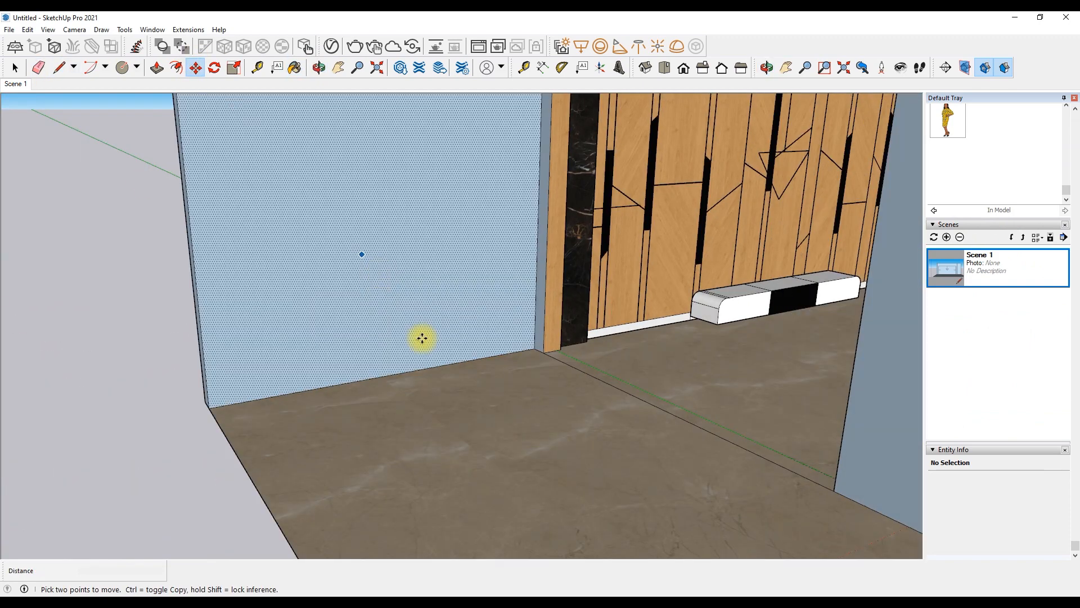
left_click(389, 374)
key("ctrl")
type("6")
key("Return")
left_click(389, 358)
key("ctrl")
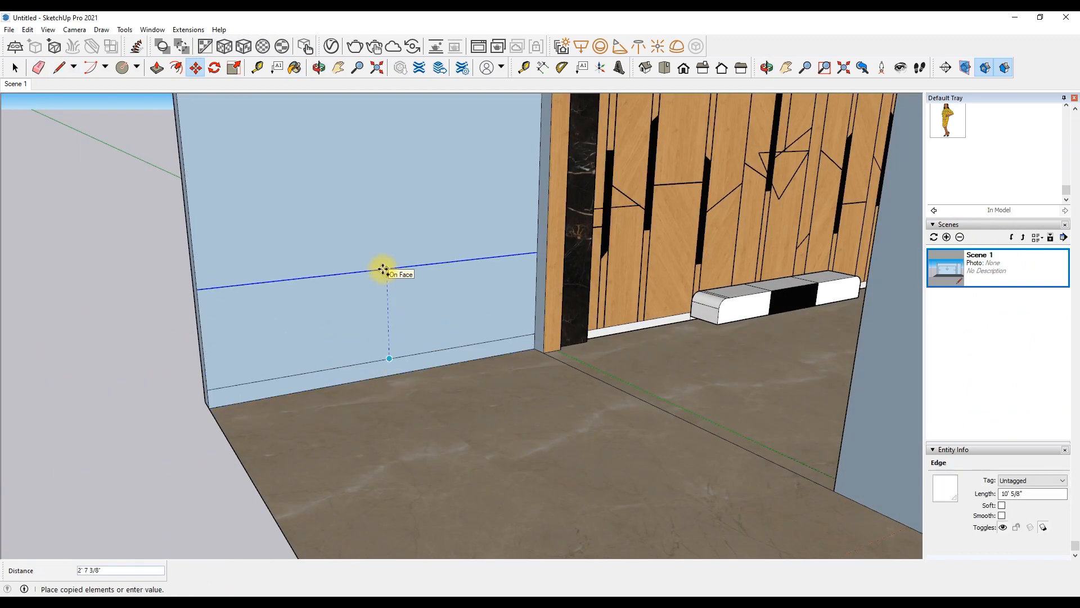
key("Return")
scroll(385, 211, "down", 3)
scroll(377, 210, "up", 3)
Copy the marked band's outer vertical edge 5 inches inward, move the new line another 24 inches and erase the leftover line
left_click(156, 68)
left_click(306, 312)
left_click(15, 67)
left_click(195, 68)
left_click(200, 331)
key("ctrl")
key("e")
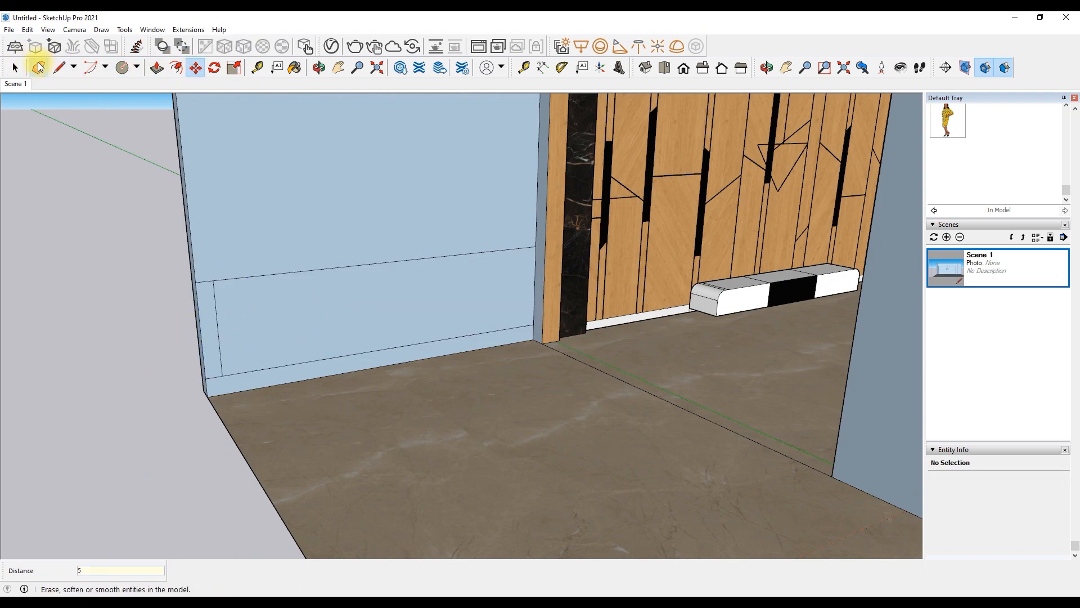
scroll(209, 410, "up", 2)
key("m")
left_click(215, 362)
type("24")
key("Return")
Pull the marked wall panel out about 1' 9" to form a cabinet box
key("p")
double_click(452, 330)
left_click(461, 338)
scroll(313, 157, "down", 3)
middle_click_drag(312, 150, 328, 376)
scroll(574, 326, "up", 3)
middle_click_drag(574, 327, 565, 366)
right_click(565, 366)
left_click(567, 370)
key("l")
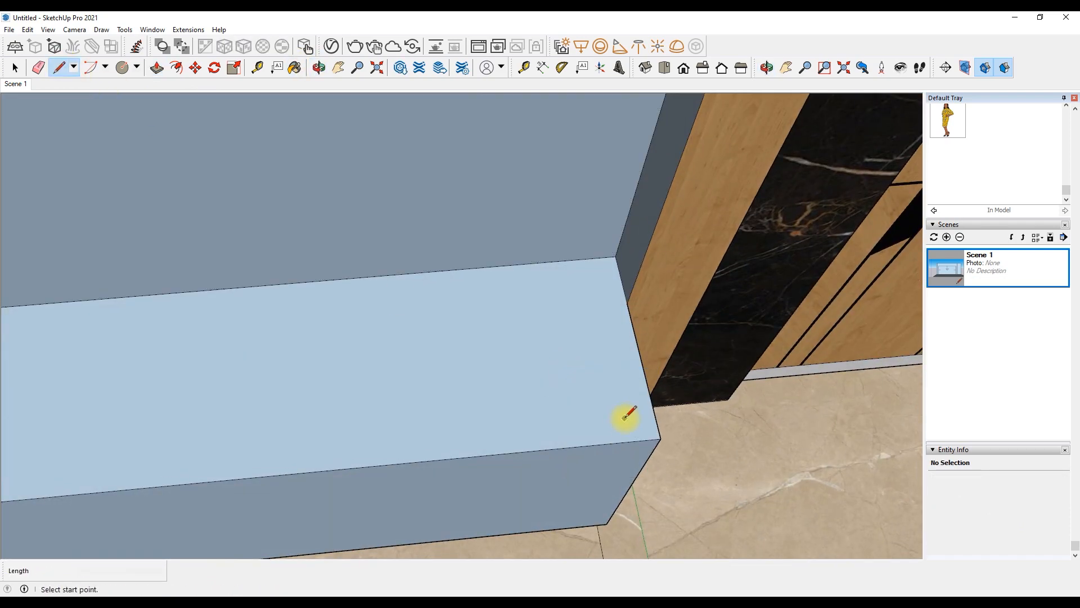
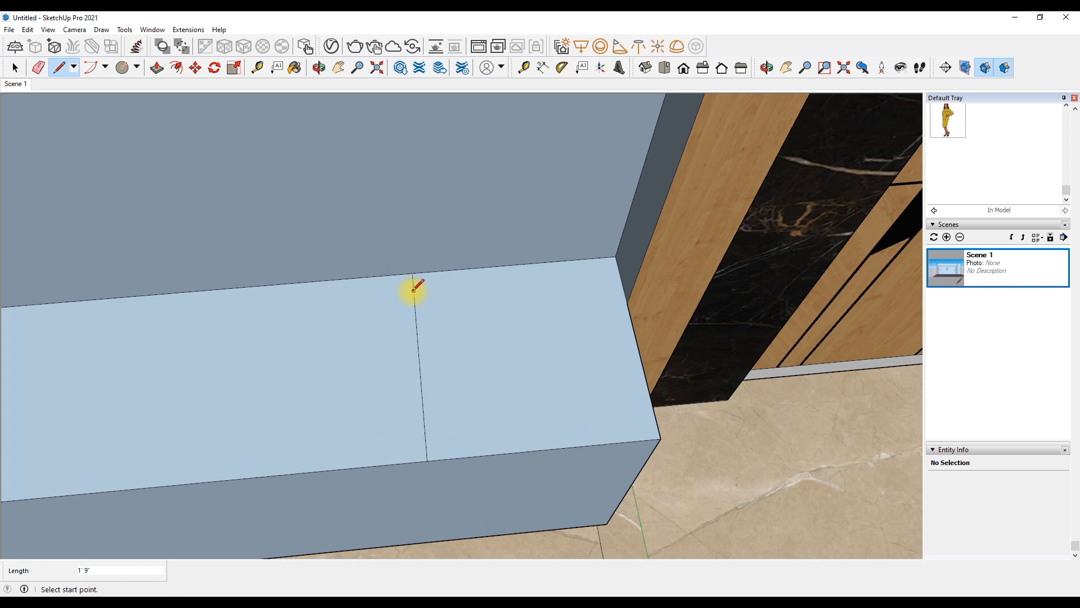
key("a")
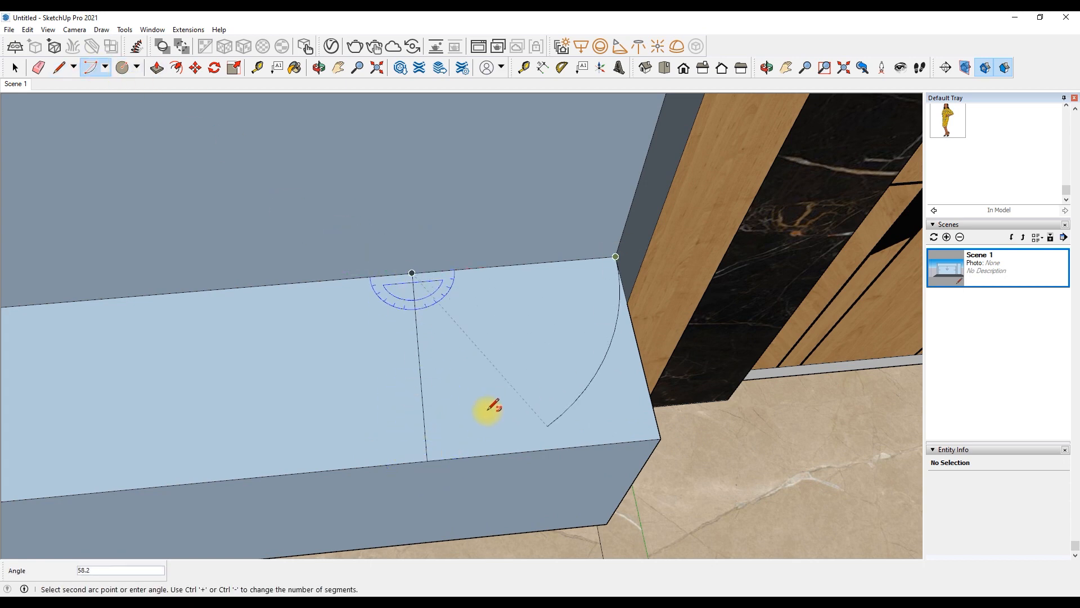
key("ctrl+z")
scroll(461, 360, "down", 1)
scroll(576, 335, "up", 1)
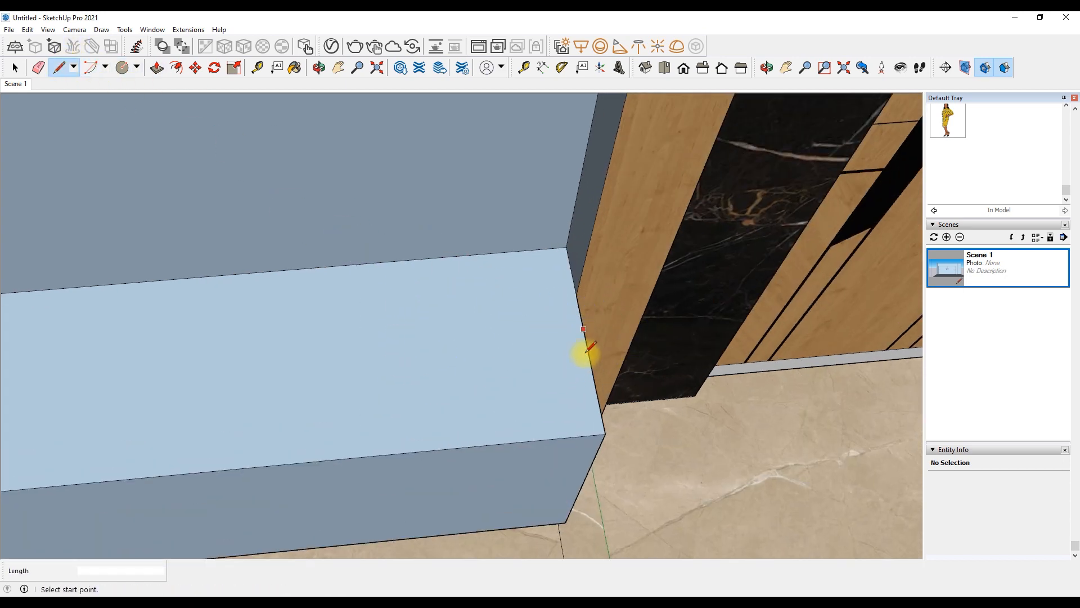
Draw construction lines and a quarter arc at the cabinet top's front corner near the wood frame, and erase the construction lines
left_click(592, 360)
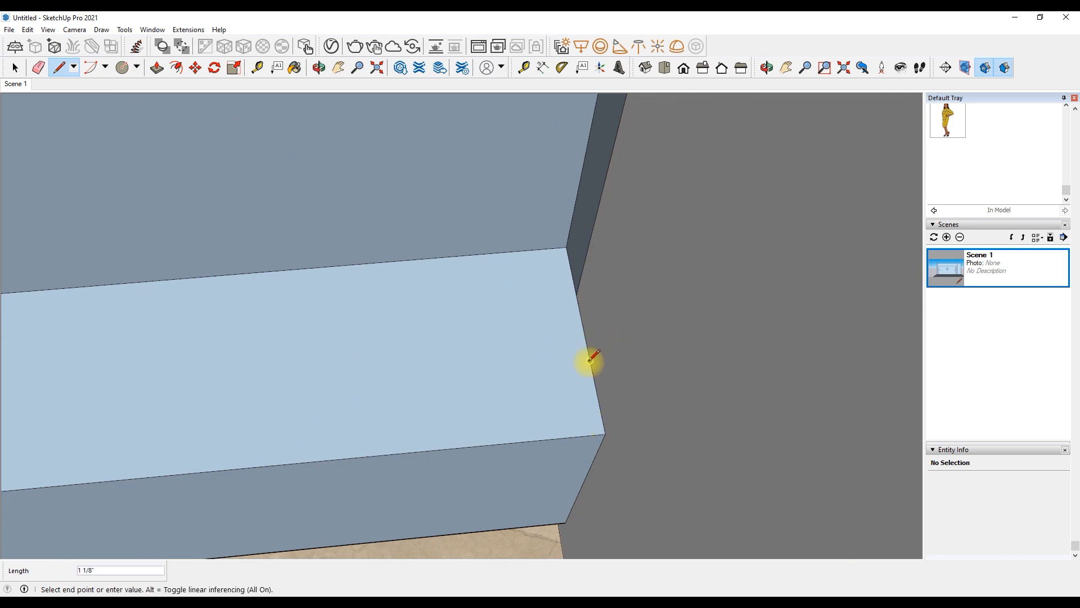
left_click(522, 440)
key("a")
left_click(590, 361)
left_click(525, 438)
left_click(39, 67)
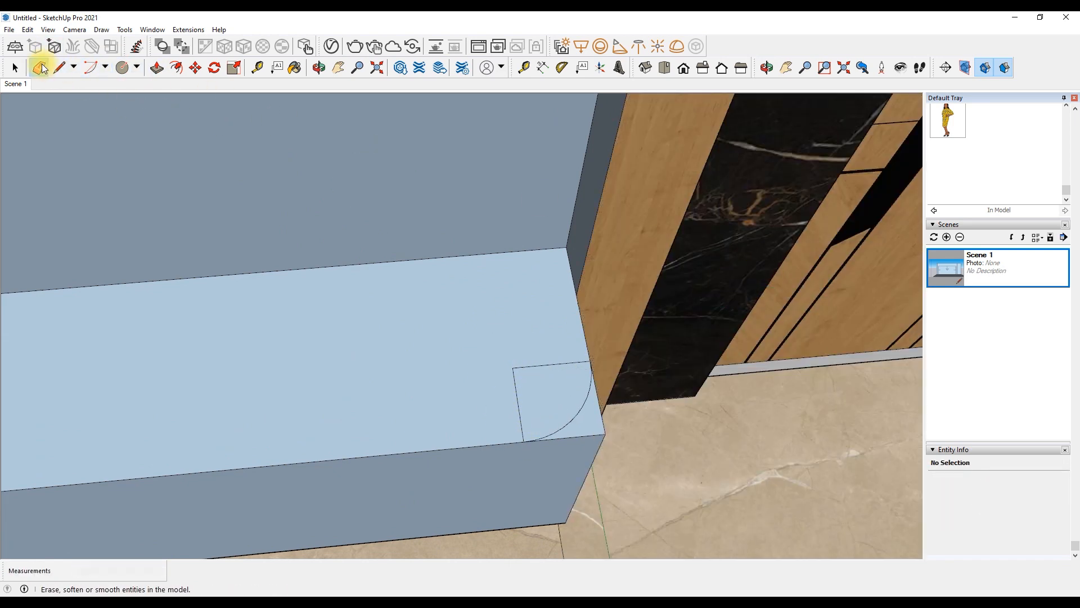
scroll(548, 377, "up", 3)
Push the waste outside the arc down 2' 6" to round the cabinet corner, and erase the leftover vertical edge beside it
left_click(158, 67)
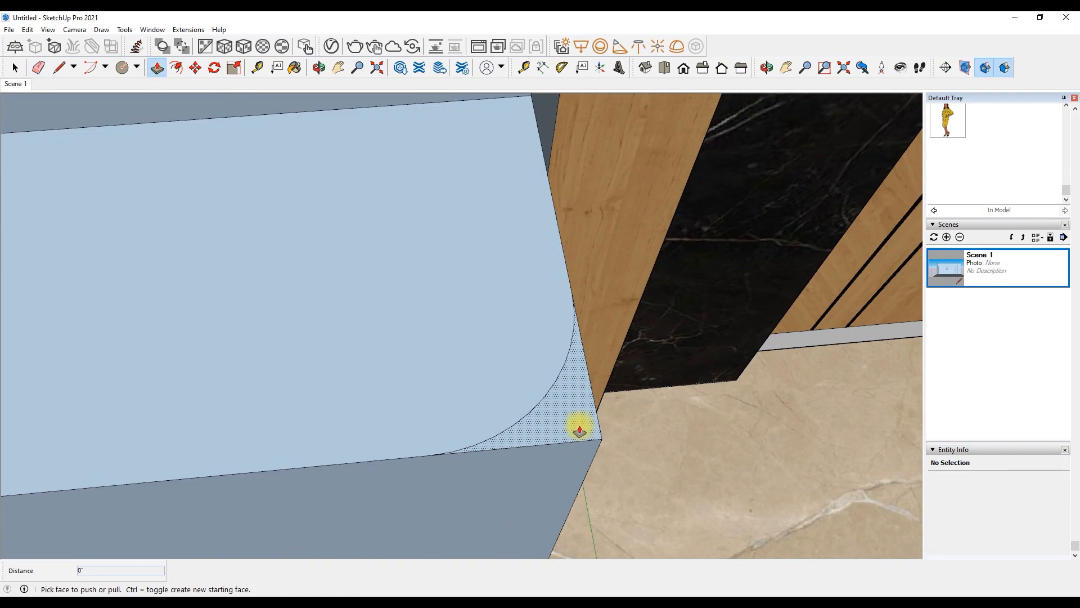
left_click(579, 430)
scroll(670, 234, "down", 2)
left_click(540, 518)
mouse_move(456, 264)
middle_mouse_down()
mouse_move(336, 210)
mouse_move(206, 209)
middle_mouse_up()
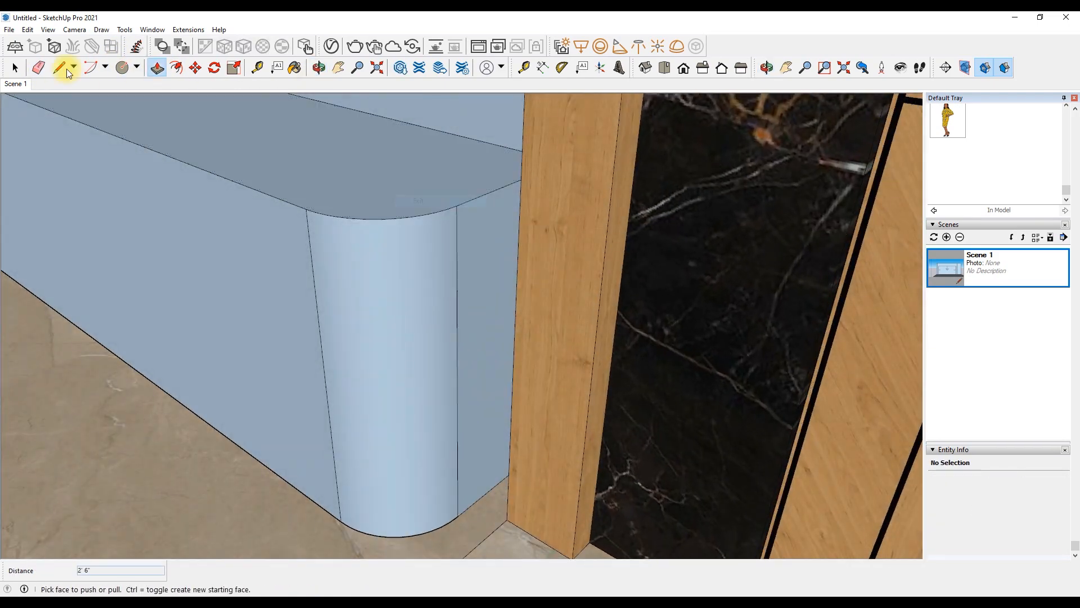
key("e")
scroll(465, 285, "down", 3)
left_click(319, 67)
left_click_drag(450, 304, 606, 235)
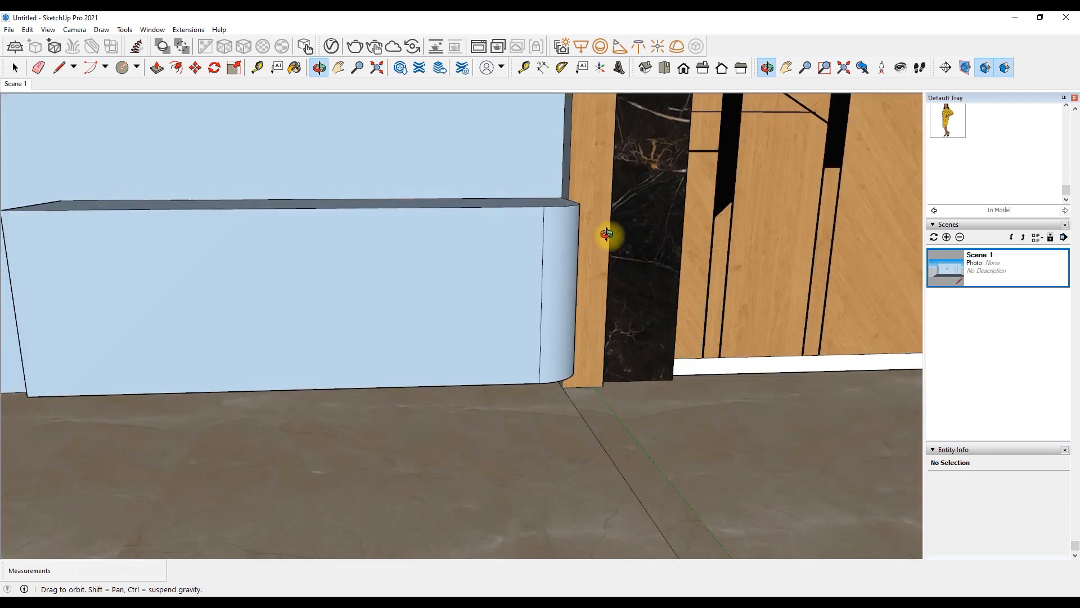
In the front view, copy the vertical edge beside the rounded corner a small distance inward to outline a narrow groove
left_click(684, 68)
scroll(421, 328, "up", 4)
key("m")
key("ctrl")
left_click(577, 326)
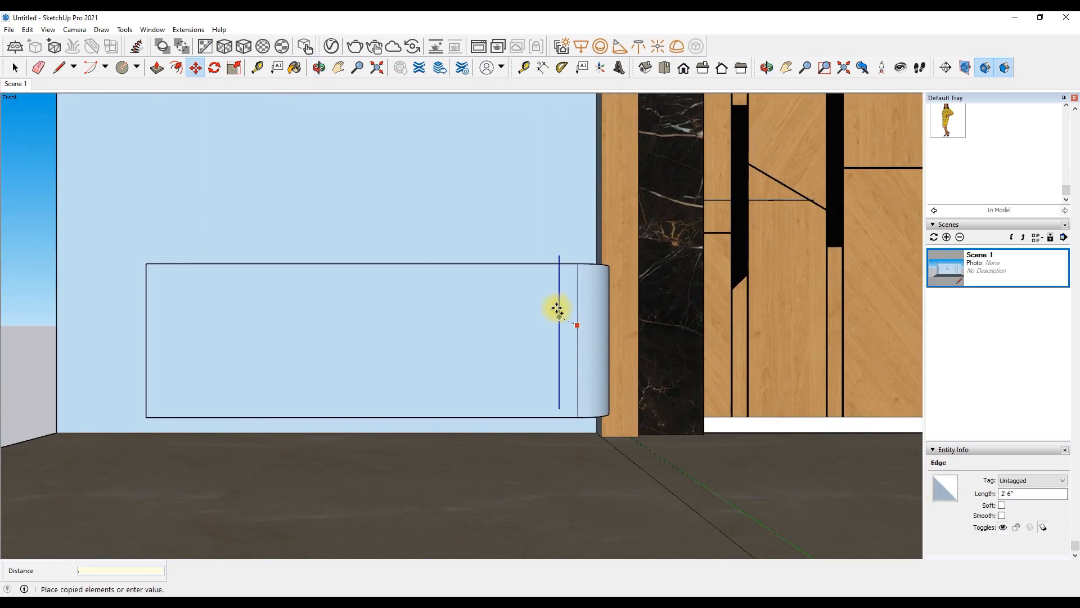
key("Return")
scroll(575, 341, "up", 2)
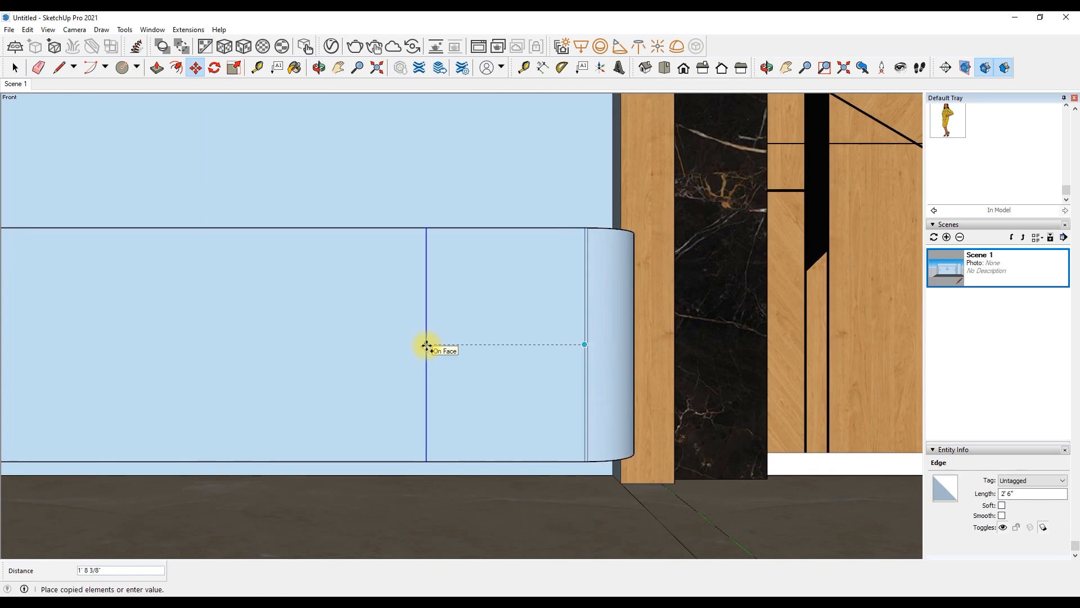
Copy the groove edge further along the cabinet front and offset a second copy by 0.3 inch to outline another groove
left_click(426, 345)
scroll(404, 335, "down", 1)
type(".3")
key("Return")
scroll(397, 336, "down", 2)
scroll(321, 328, "up", 4)
Copy the second groove's edge 2' along the cabinet front and add a parallel copy 0.3 inch away for a third groove
key("ctrl")
left_click(526, 342)
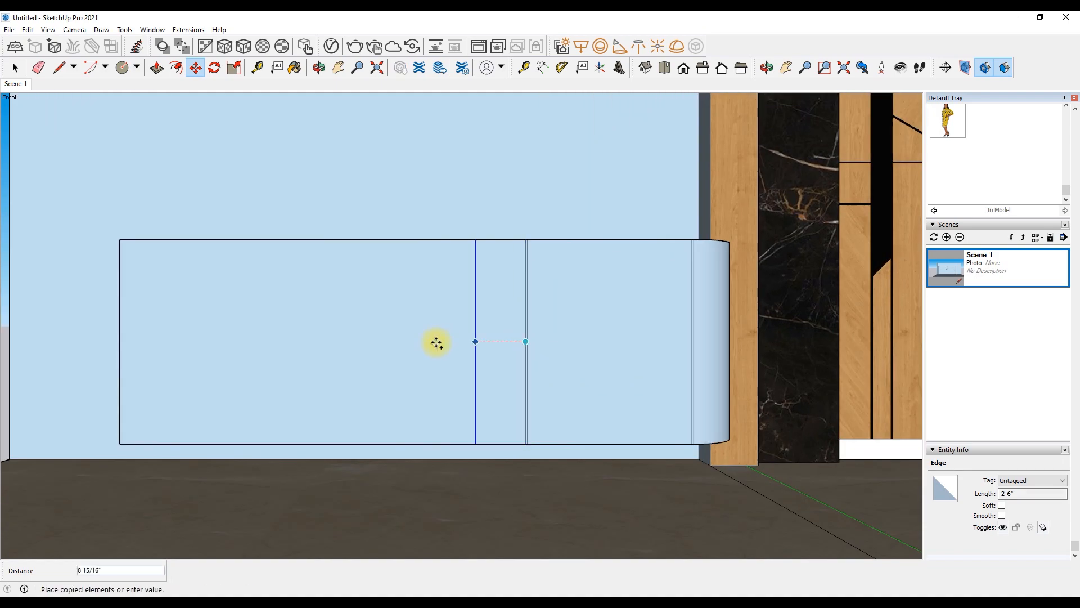
type("2'")
key("Return")
key("ctrl")
left_click(362, 329)
type(".")
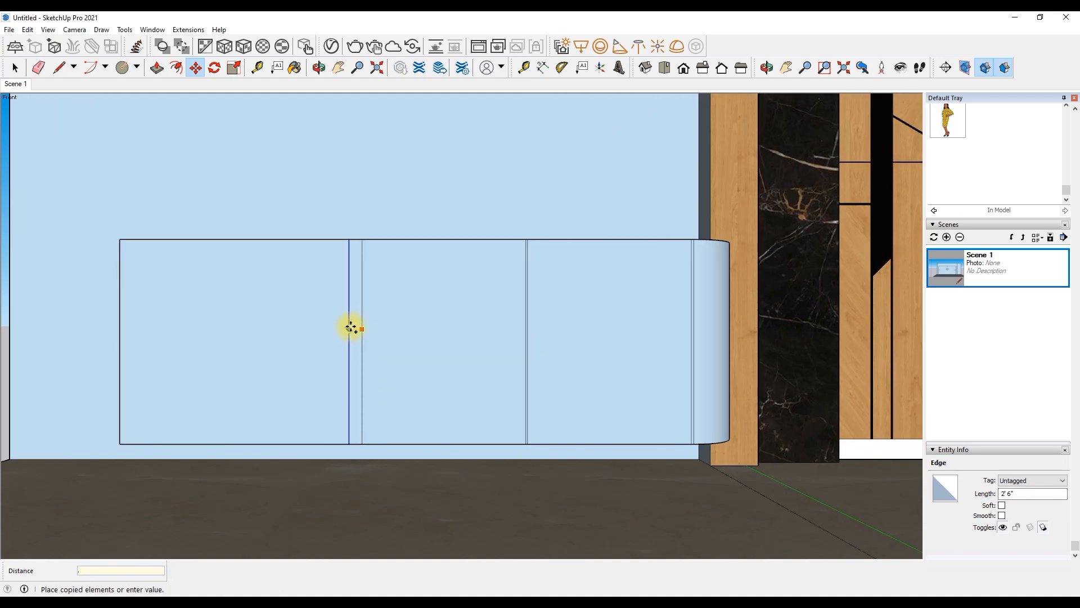
type("3")
key("Return")
scroll(360, 336, "up", 1)
key("ctrl+z")
Copy the third groove's edge 24 inches further along the cabinet front and try a parallel copy 0.35 inch away
left_click(356, 344)
key("ctrl")
type("24")
key("Return")
left_click(169, 337)
key("ctrl")
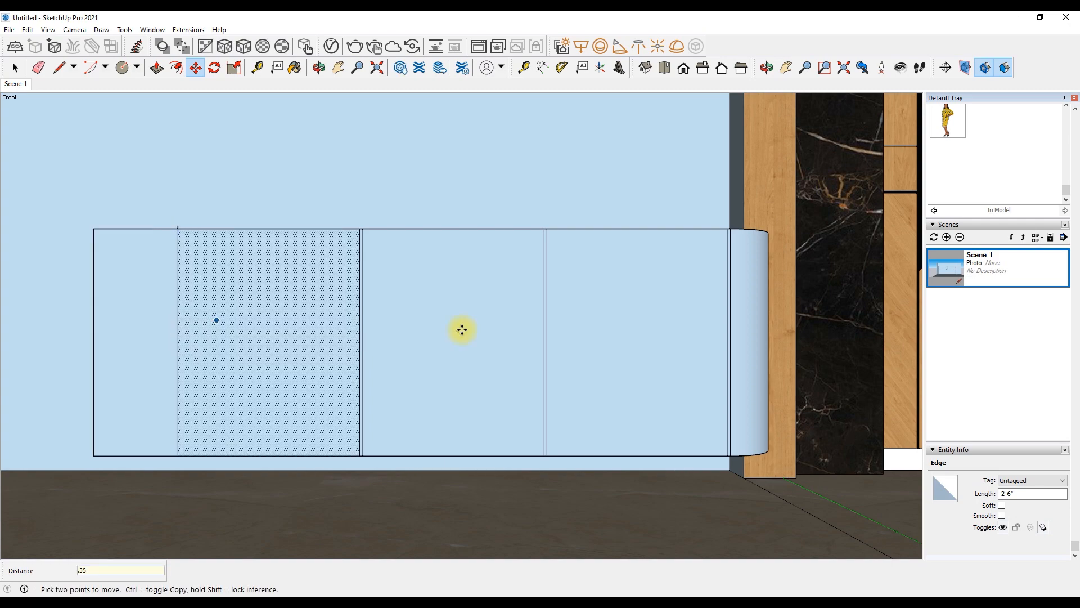
key("Escape")
Choose solid black from the greyscale colours and paint the three narrow groove strips on the cabinet front
scroll(991, 224, "up", 6)
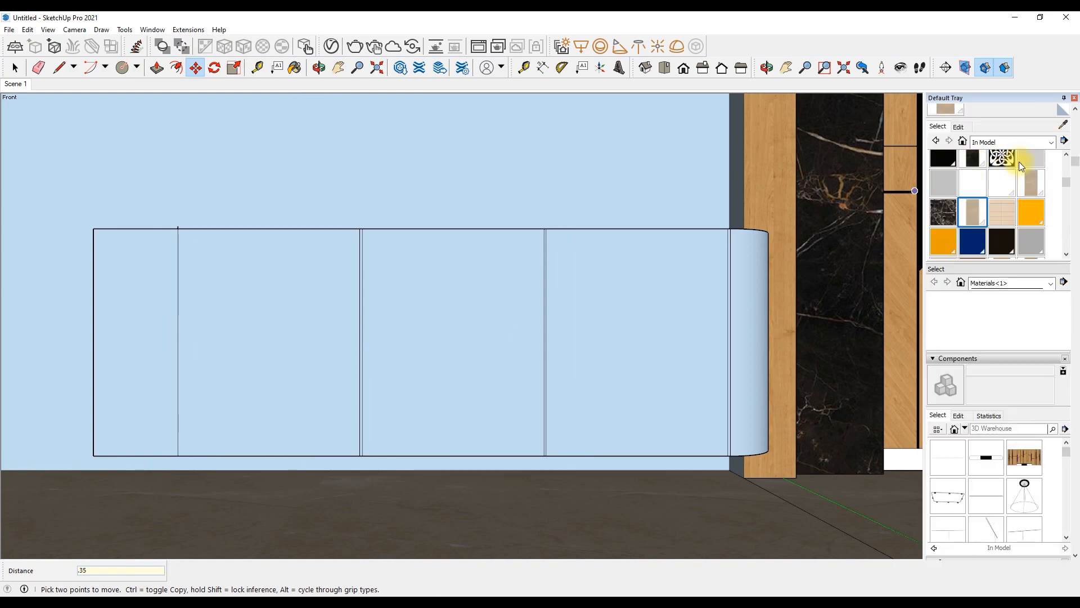
left_click(1012, 142)
left_click(1002, 215)
scroll(993, 211, "down", 12)
left_click(976, 173)
scroll(733, 264, "up", 5)
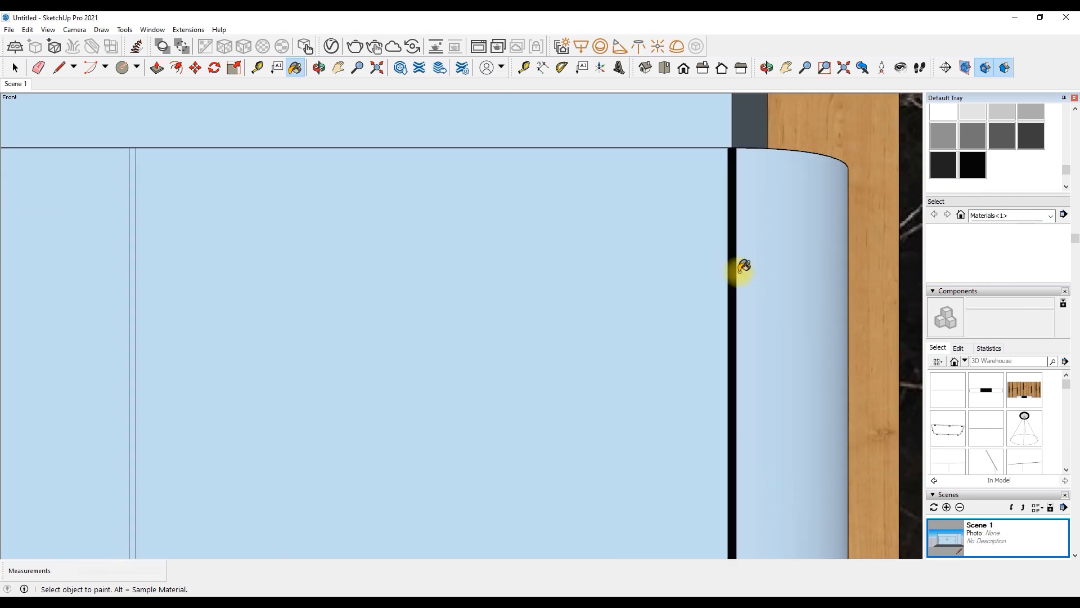
left_click(733, 264)
scroll(733, 264, "down", 3)
left_click(384, 253)
scroll(385, 253, "down", 3)
left_click(130, 246)
scroll(492, 241, "down", 5)
scroll(348, 272, "up", 2)
Copy the last division line on the cabinet front about 3/8 inch sideways and paint the resulting strip black
key("m")
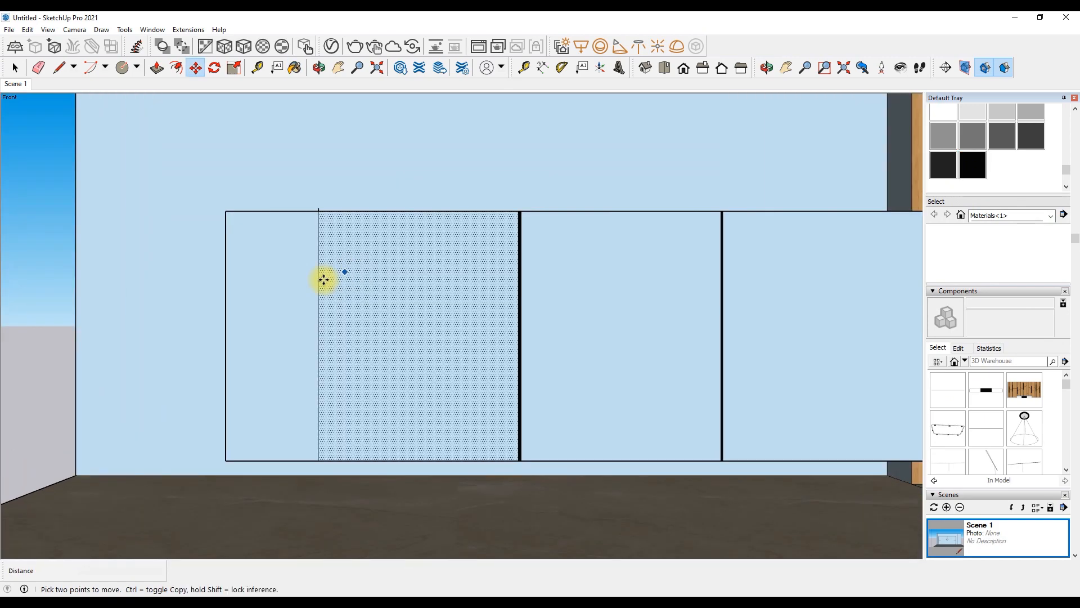
key("b")
scroll(350, 355, "up", 3)
key("m")
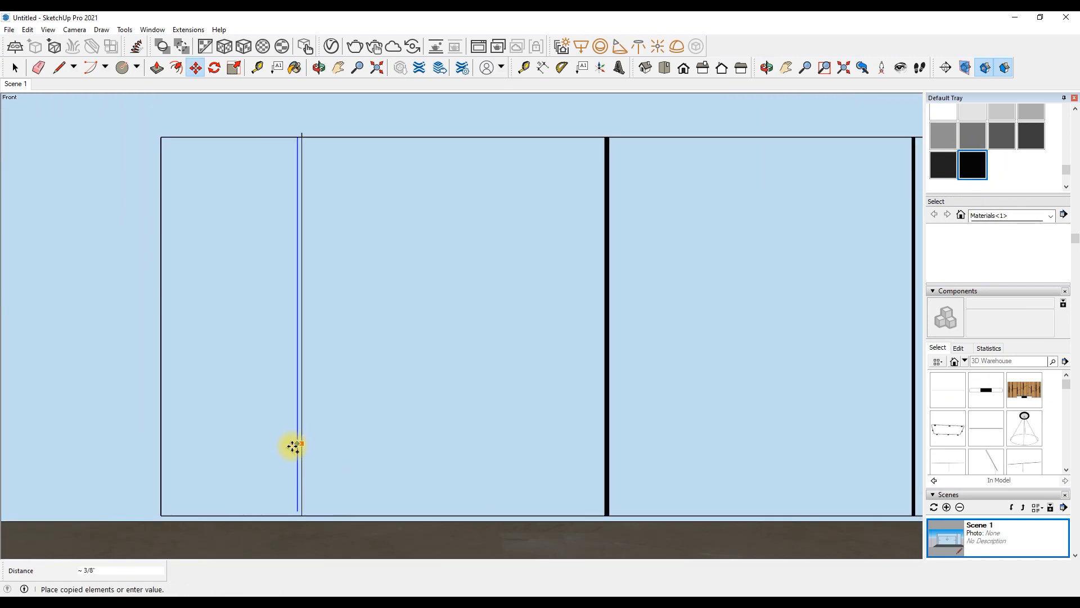
left_click(295, 445)
scroll(304, 513, "up", 5)
left_click(286, 477)
key("b")
scroll(301, 337, "down", 5)
scroll(568, 378, "down", 3)
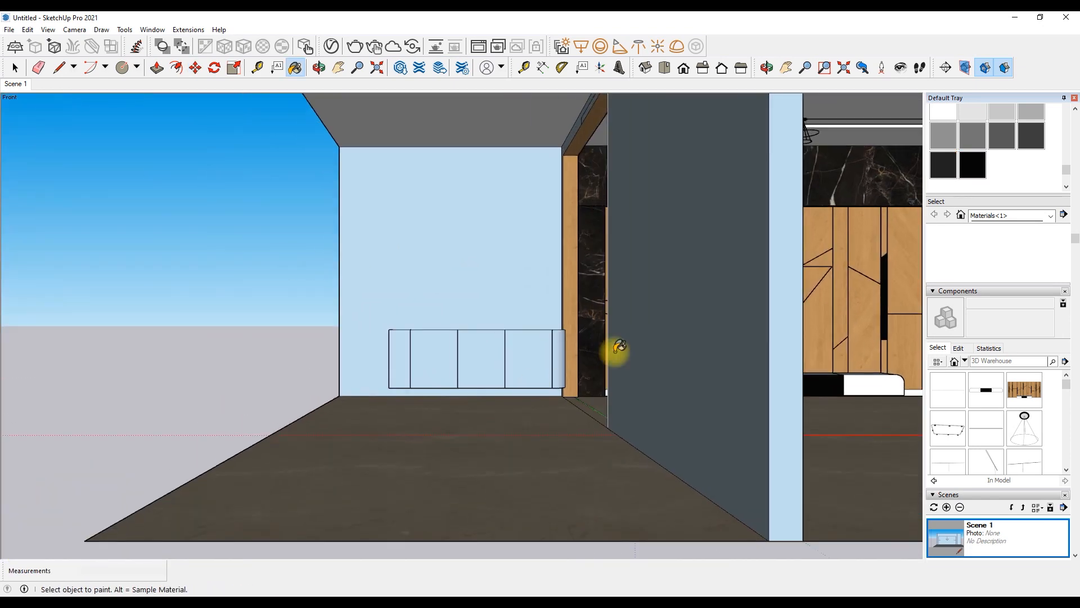
Create a new material from Granite Dark Gray and paint the cabinet countertop's top face and front edge with it
scroll(441, 321, "up", 4)
middle_click_drag(441, 321, 362, 325)
left_click(1002, 201)
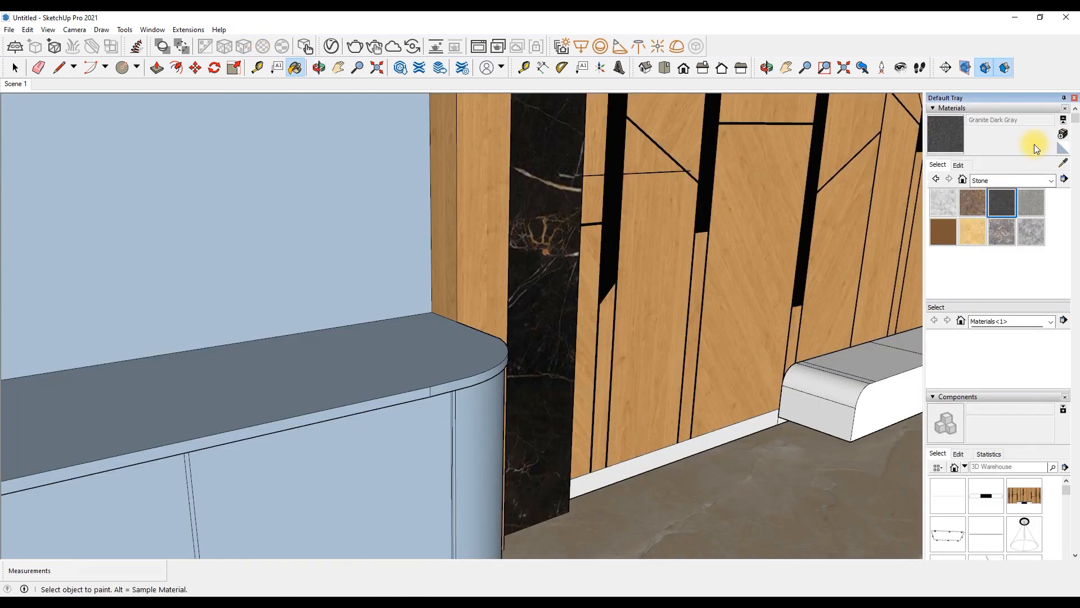
left_click(1062, 134)
left_click(515, 424)
left_click(447, 373)
scroll(433, 377, "up", 2)
left_click(422, 398)
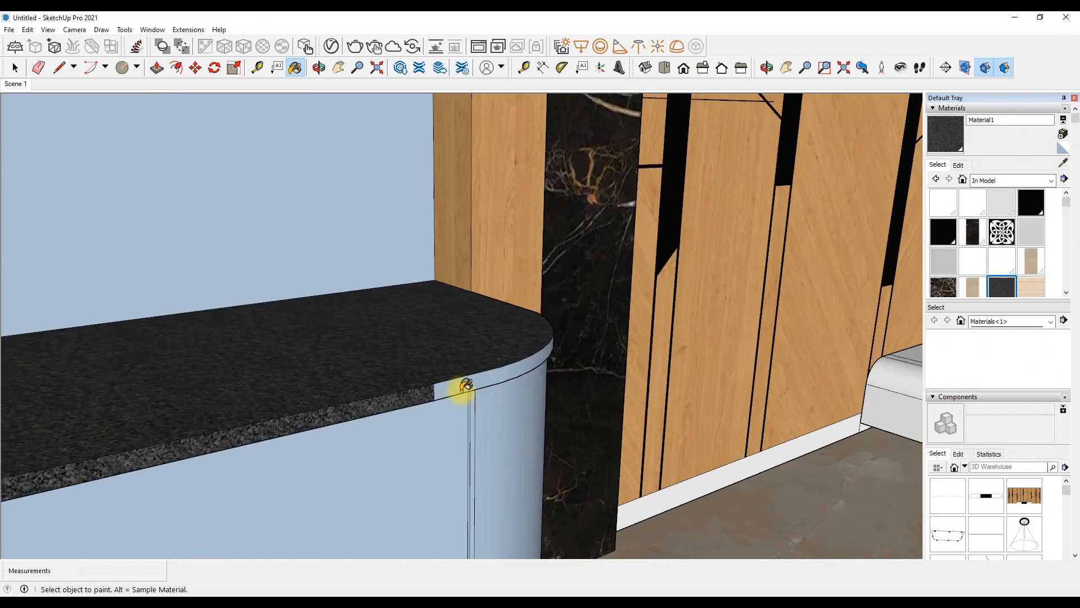
left_click(466, 389)
Paint the remaining faces of the countertop's rounded edge near the wood frame with the same granite
scroll(450, 349, "down", 5)
scroll(441, 329, "up", 4)
scroll(350, 317, "down", 3)
left_click(324, 67)
left_click_drag(467, 315, 362, 319)
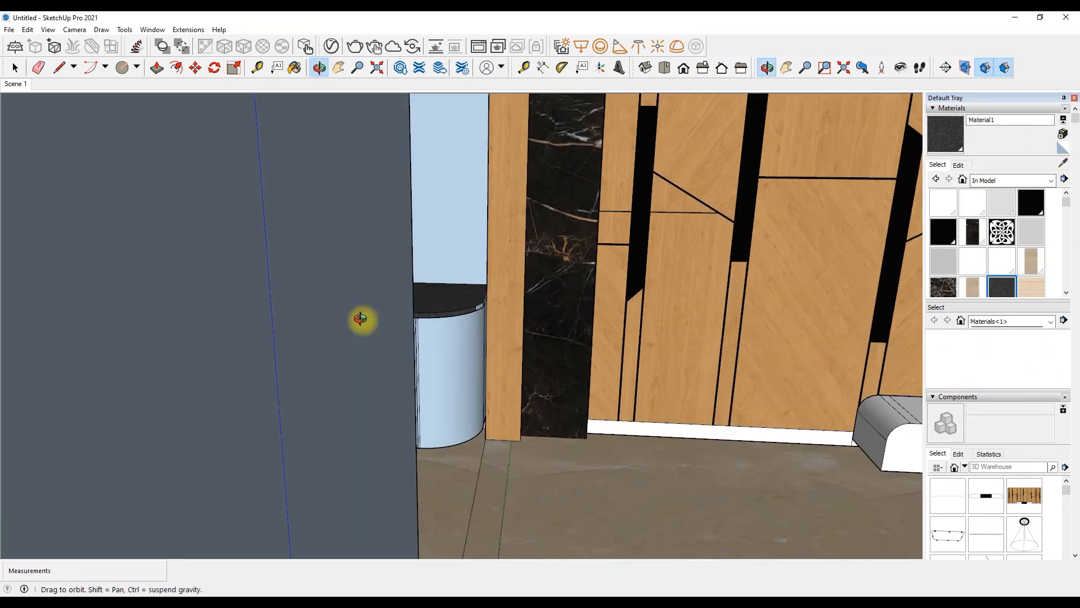
right_click(469, 293)
left_click(489, 299)
scroll(427, 318, "up", 6)
left_click(417, 331)
left_click(447, 295)
Paint the narrow groove strips along the cabinet front with the 0137_Black material
scroll(435, 302, "down", 5)
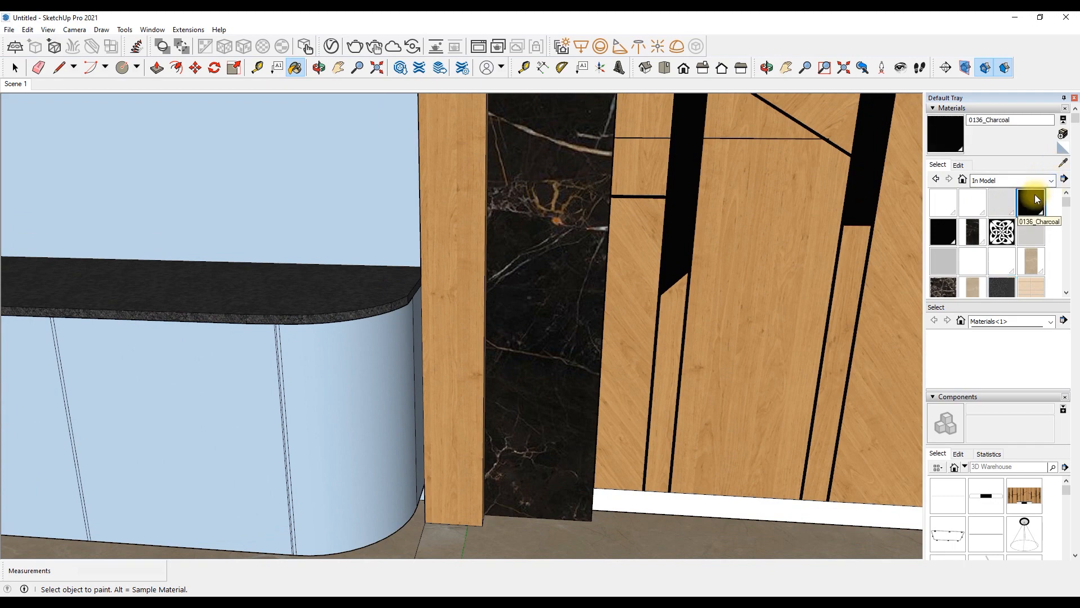
left_click(944, 232)
scroll(229, 350, "up", 7)
left_click(280, 311)
scroll(280, 311, "down", 5)
scroll(57, 306, "up", 5)
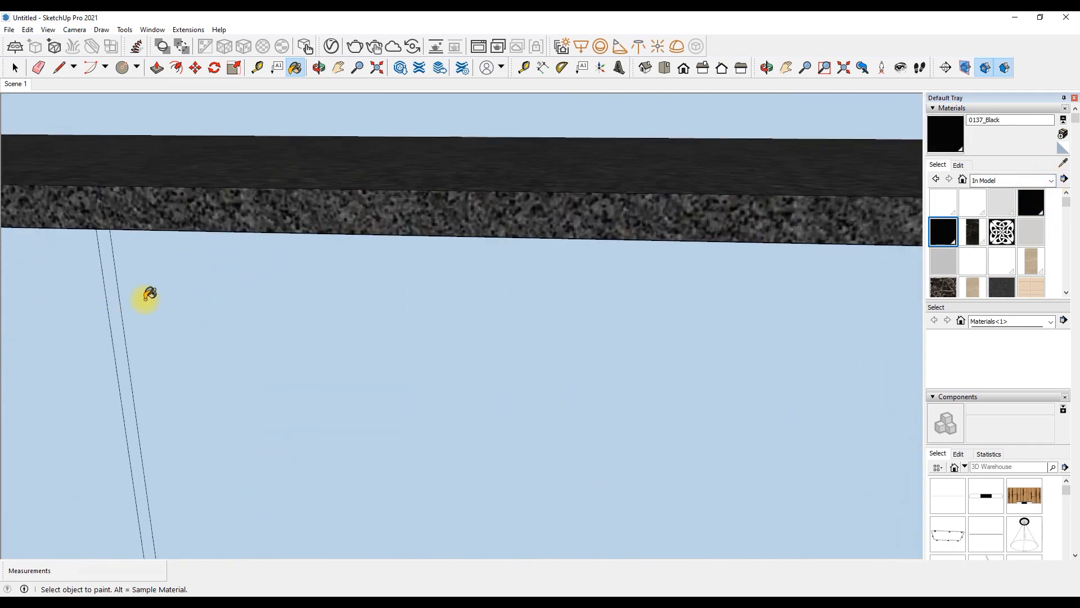
left_click(114, 300)
scroll(168, 287, "down", 5)
left_click(323, 238)
scroll(323, 239, "down", 5)
scroll(114, 275, "up", 6)
left_click(113, 275)
scroll(270, 261, "down", 7)
scroll(409, 251, "up", 2)
Import the fluted panel texture image and place it against the cabinet front
left_click(12, 29)
left_click(43, 222)
left_click(488, 286)
left_click(792, 484)
left_click(378, 436)
left_click(556, 242)
Move the fluted image off to the side of the cabinet and explode it so its texture can be used
left_click(192, 69)
left_click(425, 271)
scroll(554, 277, "down", 6)
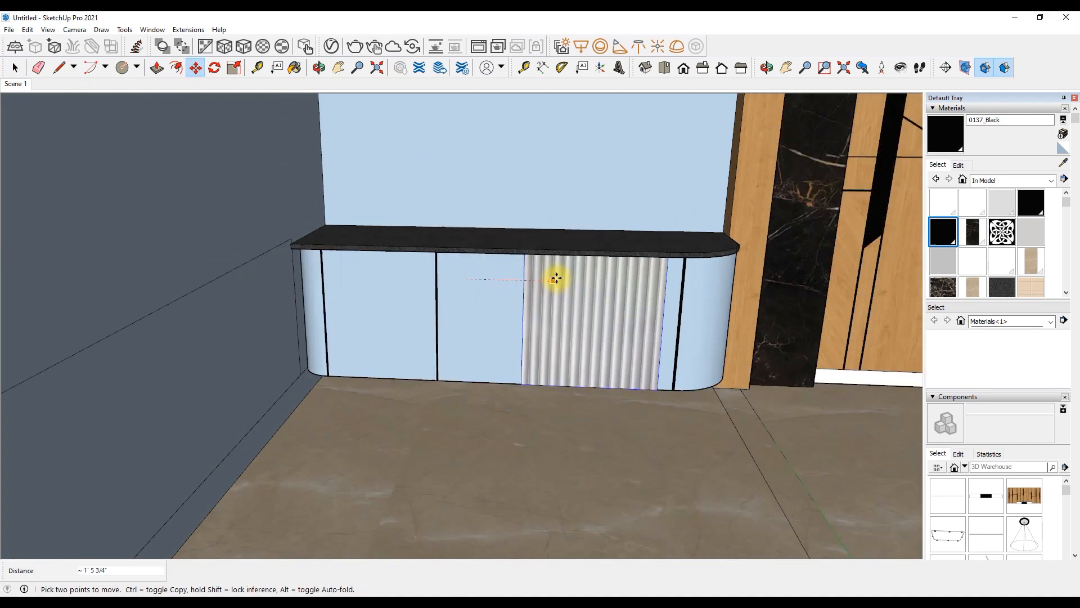
left_click(287, 268)
right_click(287, 267)
left_click(319, 330)
Paint all the cabinet front panels and both rounded ends with the fluted texture
scroll(510, 285, "up", 4)
left_click(397, 290)
left_click(464, 290)
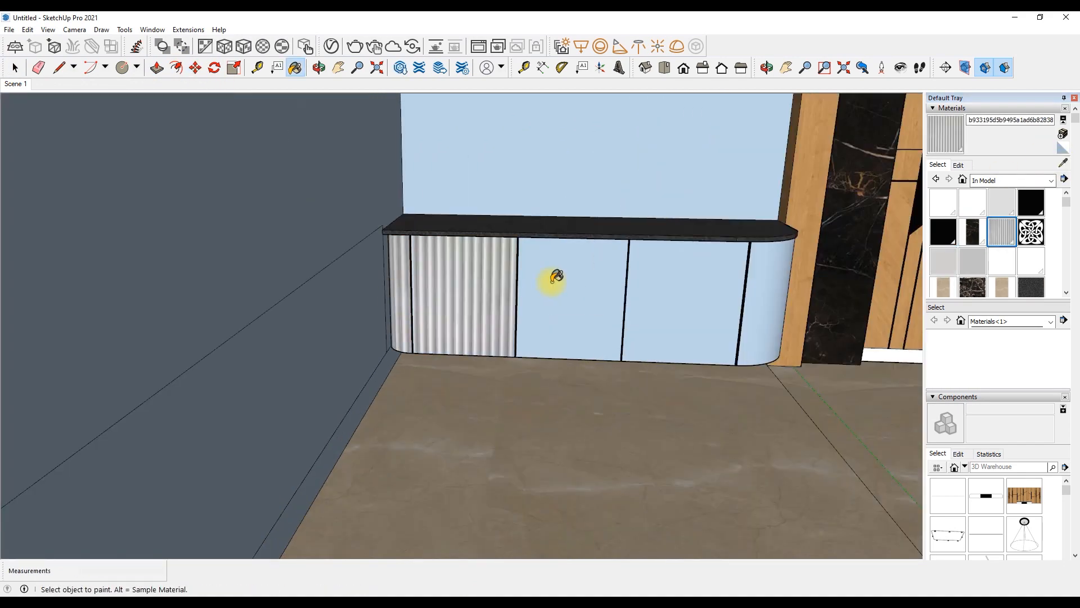
left_click(569, 282)
left_click(683, 286)
left_click(767, 289)
Copy the back wall's top edge 3 inches down to form a strip above the ribbed wall panels
scroll(863, 273, "up", 4)
scroll(557, 253, "up", 6)
scroll(451, 259, "down", 5)
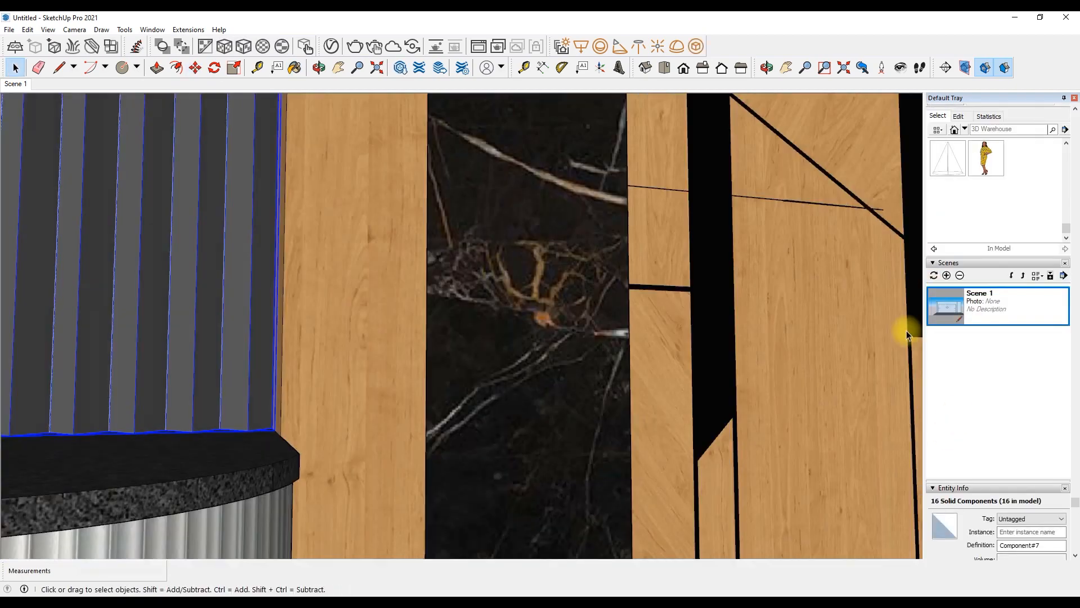
scroll(693, 318, "down", 10)
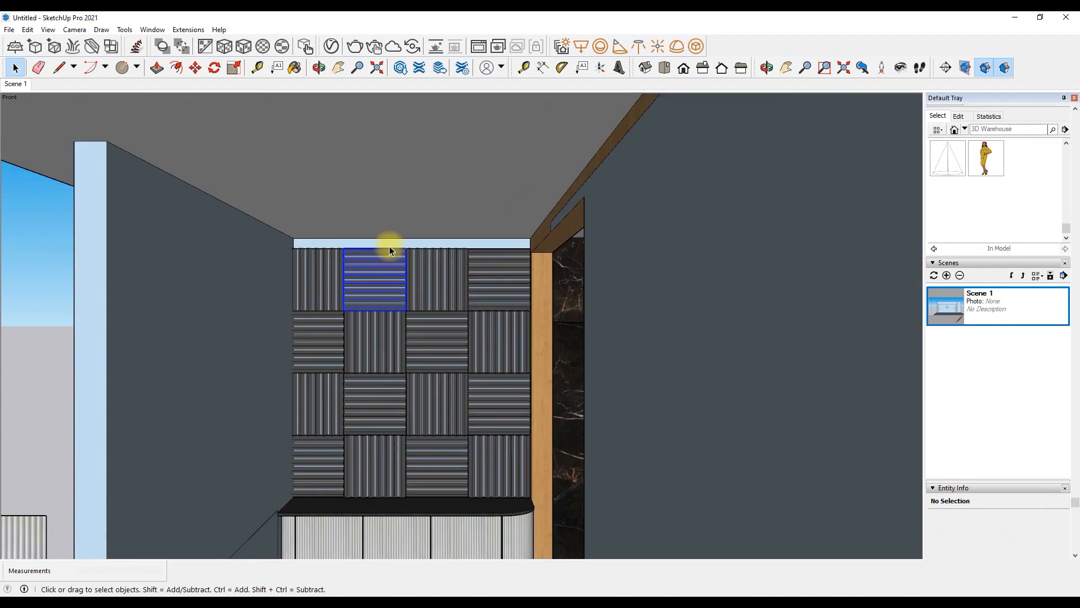
scroll(389, 258, "up", 3)
left_click(636, 242)
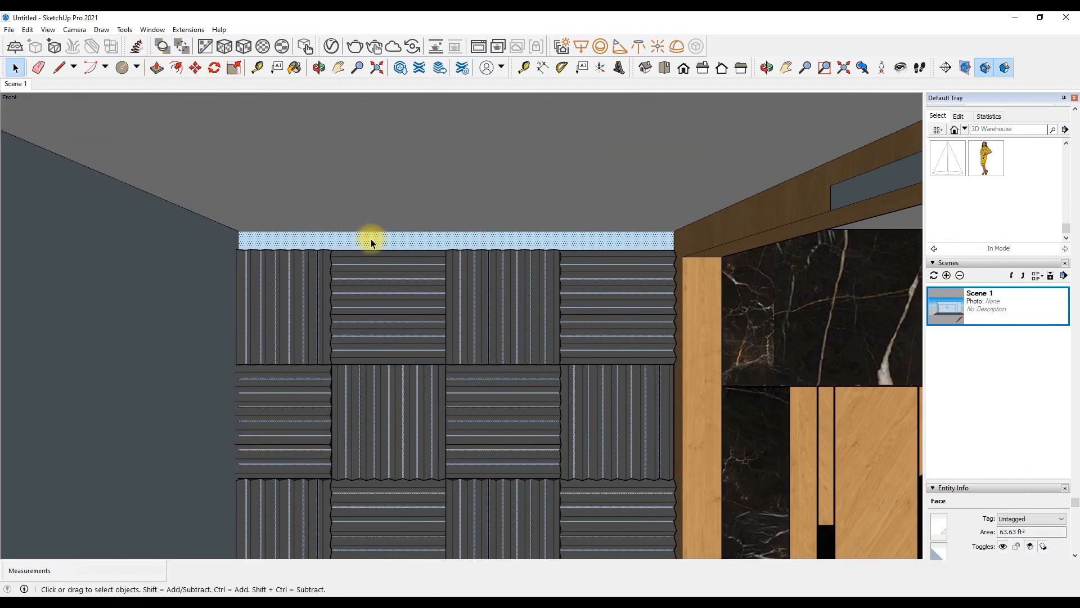
key("l")
scroll(394, 231, "down", 10)
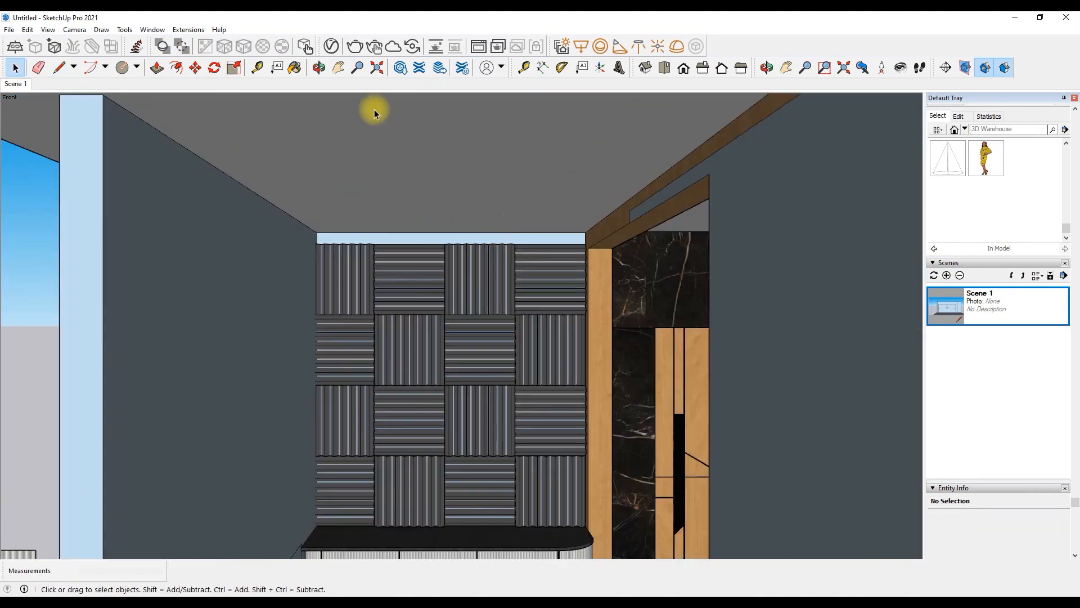
scroll(465, 219, "up", 3)
left_click(443, 239)
key("ctrl")
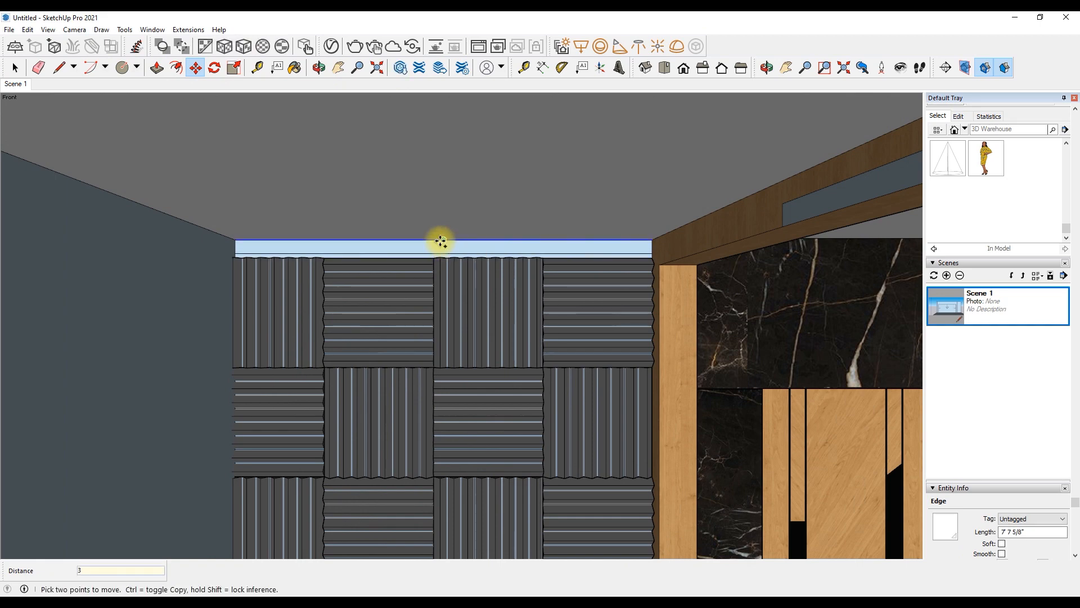
key("Escape")
Sample the Wood_189 material from the wood frame and paint the strip above the ribbed panels with it
left_click(296, 69)
left_click(1062, 163)
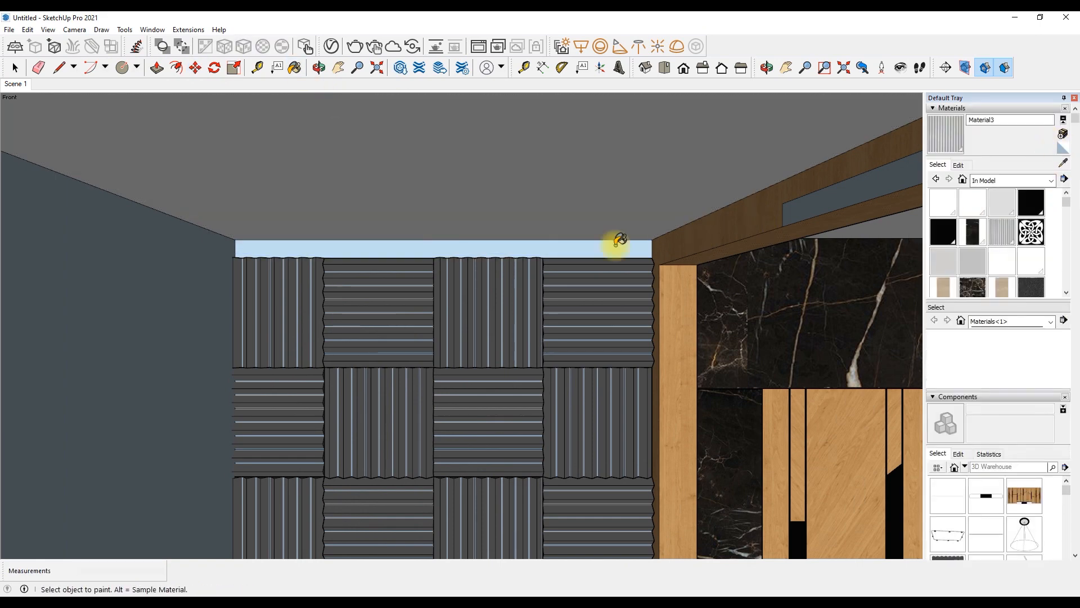
left_click(701, 231)
left_click(619, 248)
Push/Pull the wood strip above the ribbed panels by 4 1/2 inches and return to Scene 1
left_click(157, 68)
scroll(590, 246, "up", 2)
left_click(605, 250)
left_click(618, 265)
scroll(612, 263, "up", 2)
left_click(605, 256)
left_click(596, 274)
scroll(597, 225, "down", 10)
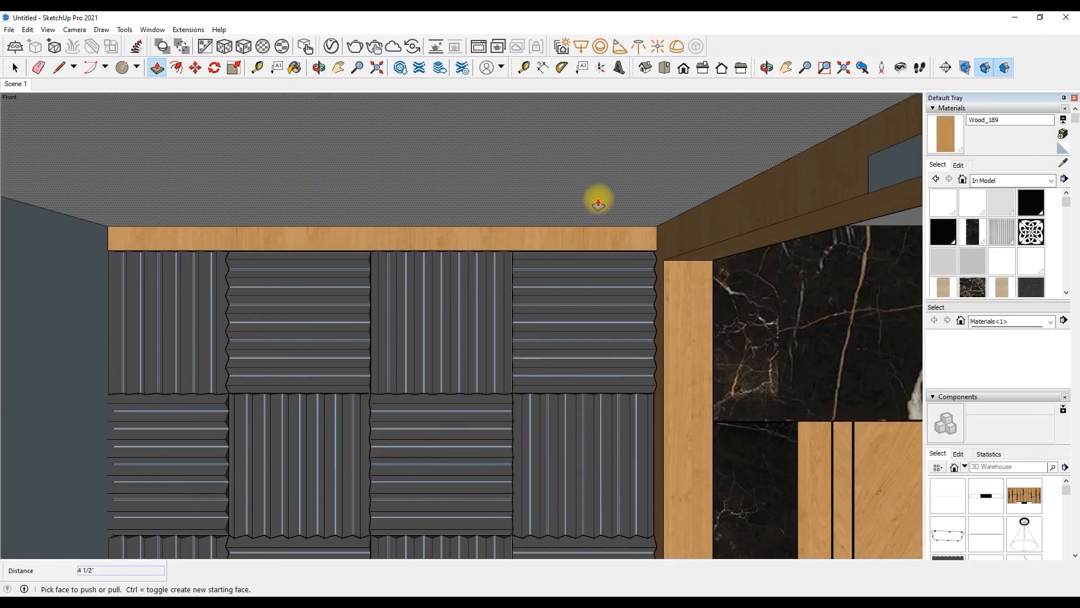
key("space")
scroll(943, 374, "down", 15)
double_click(951, 270)
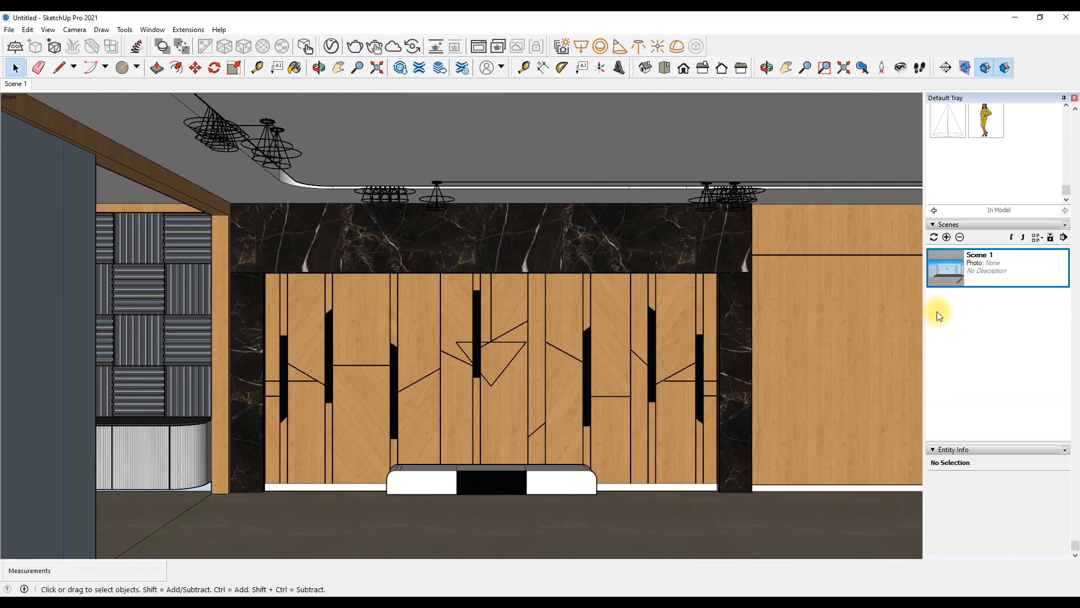
Mark off a 2-inch strip along the back of the countertop and paint it with CarPaint_Flakes_White
scroll(152, 371, "up", 6)
middle_click_drag(140, 338, 5, 108)
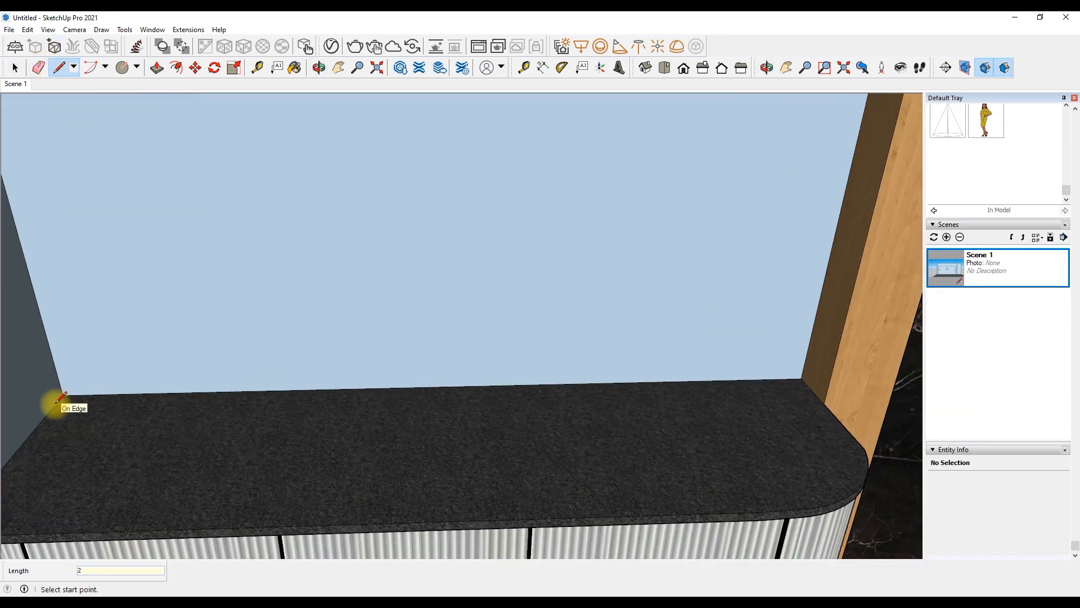
scroll(951, 349, "up", 5)
left_click(945, 159)
scroll(140, 340, "up", 5)
left_click(164, 501)
scroll(248, 374, "down", 5)
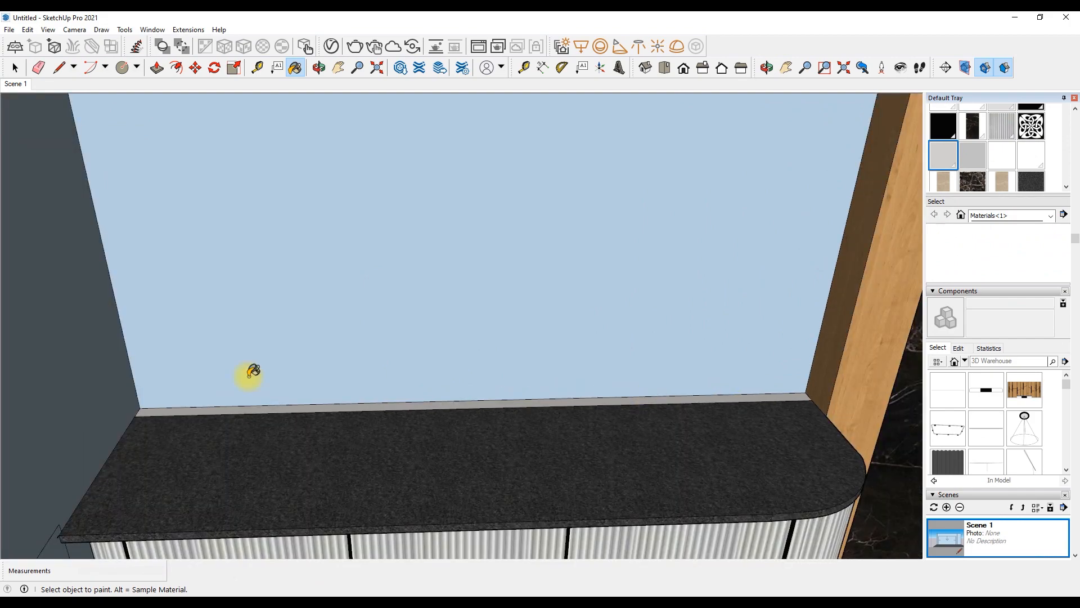
In top view, draw two thin rectangular slat outlines against the back wall with a 1-inch gap between them
scroll(248, 373, "up", 3)
left_click(60, 68)
scroll(54, 447, "up", 4)
left_click(665, 68)
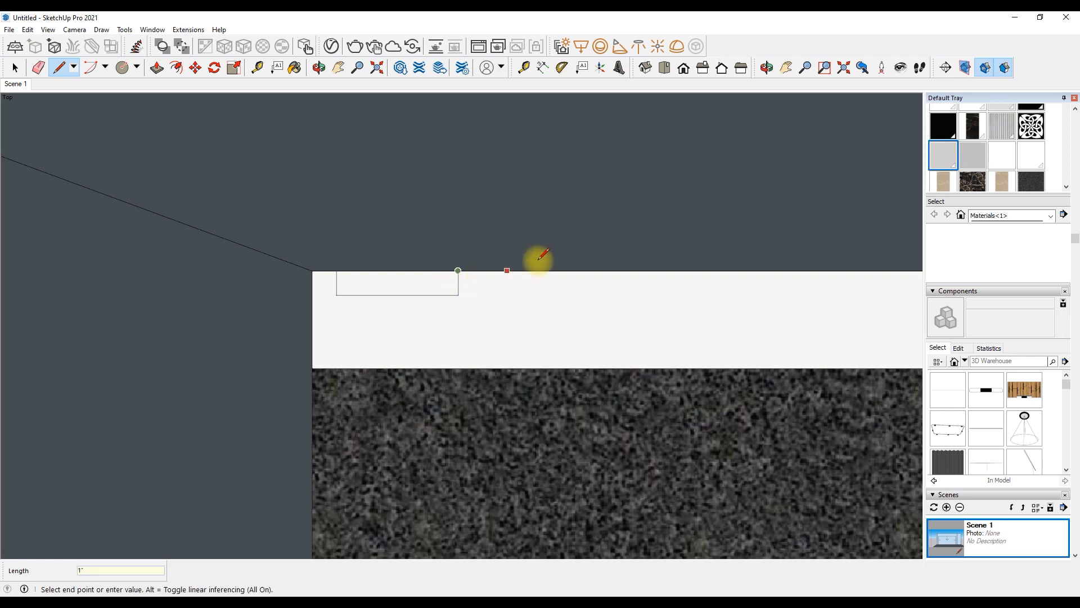
left_click(628, 271)
Select the slat outlines on the white strip and make them a component
key("space")
left_click_drag(310, 265, 657, 316)
key("g")
key("Return")
Copy the slat component repeatedly along the back wall at 3 1/2-inch spacing
key("m")
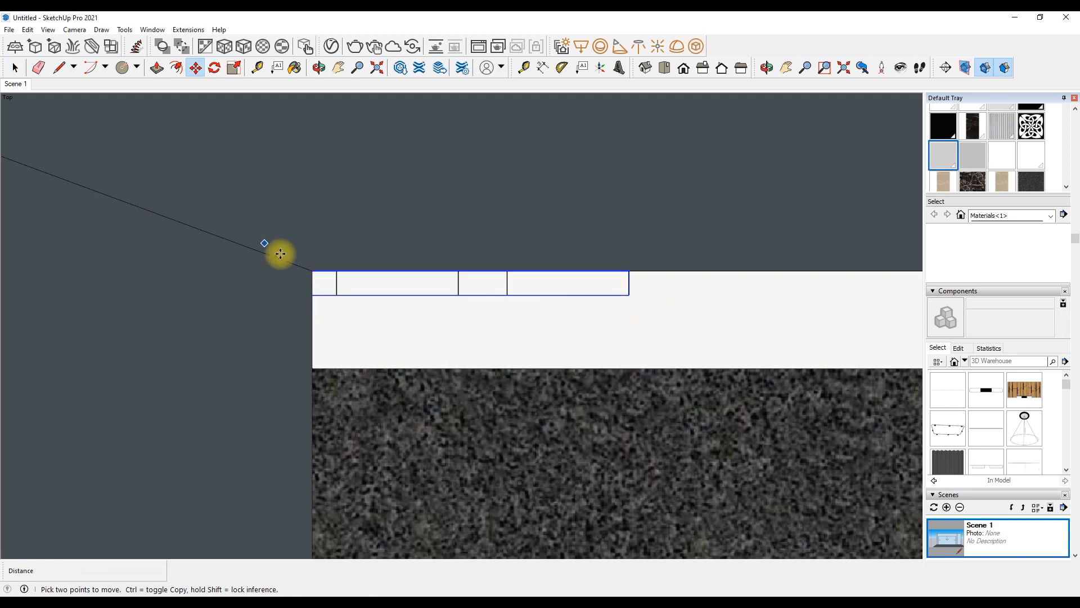
left_click(458, 271)
key("ctrl")
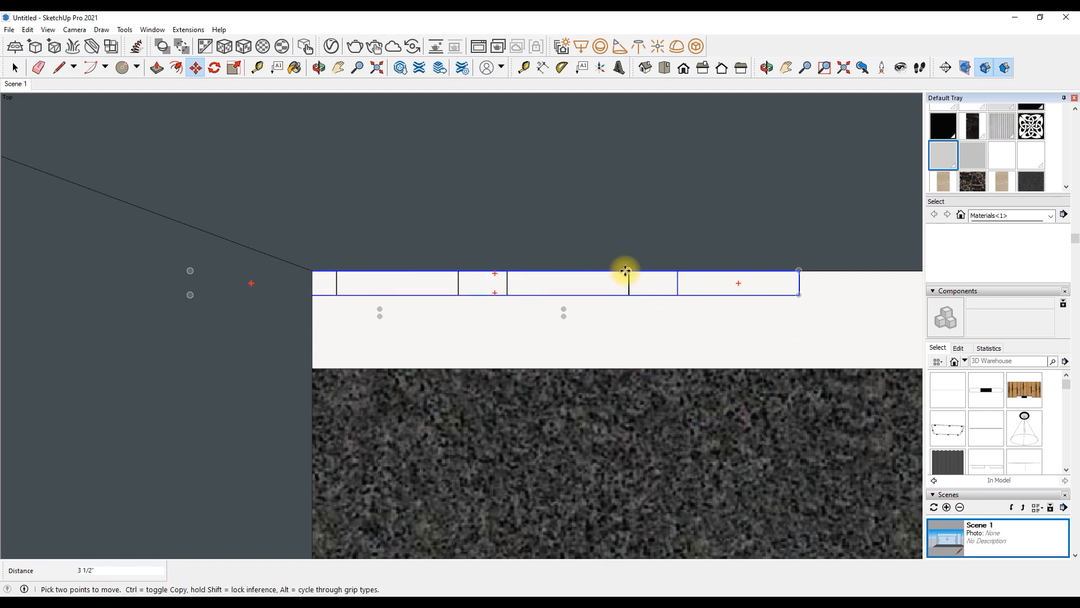
left_click(628, 270)
key("ctrl")
scroll(239, 262, "down", 6)
left_click(565, 269)
left_click(564, 270)
key("ctrl")
double_click(663, 270)
key("ctrl")
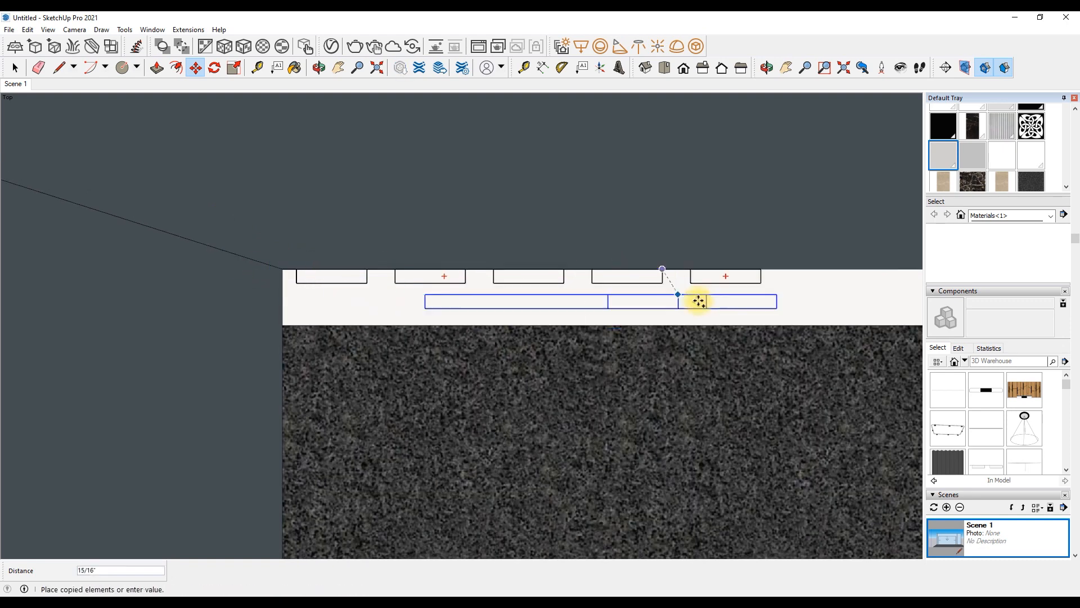
left_click(760, 269)
key("ctrl+z")
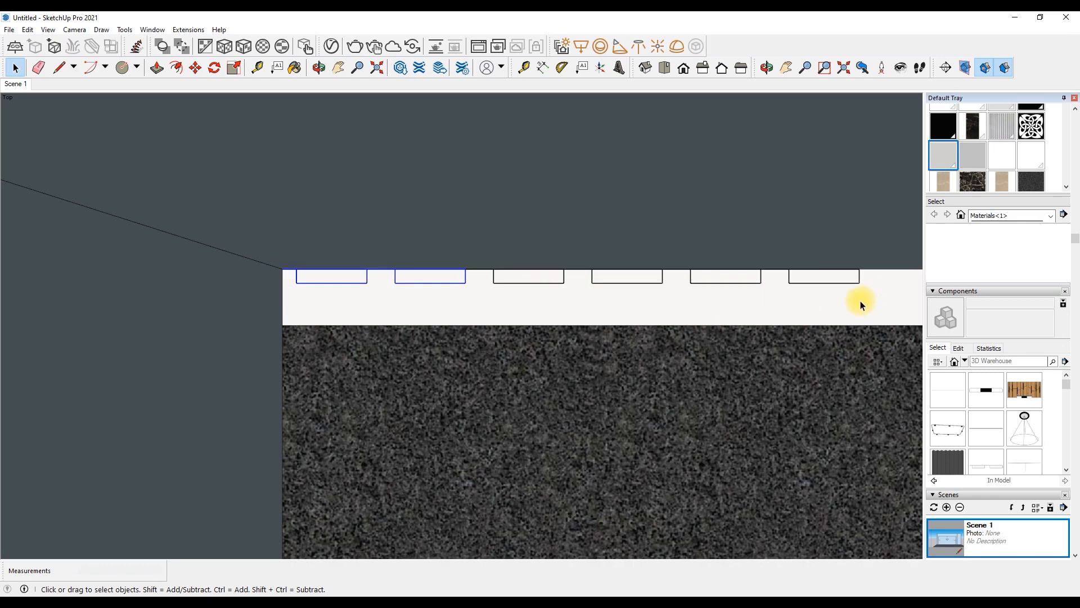
Select the whole row of slat outlines and copy it end to end along the back wall
left_click_drag(858, 319, 860, 320)
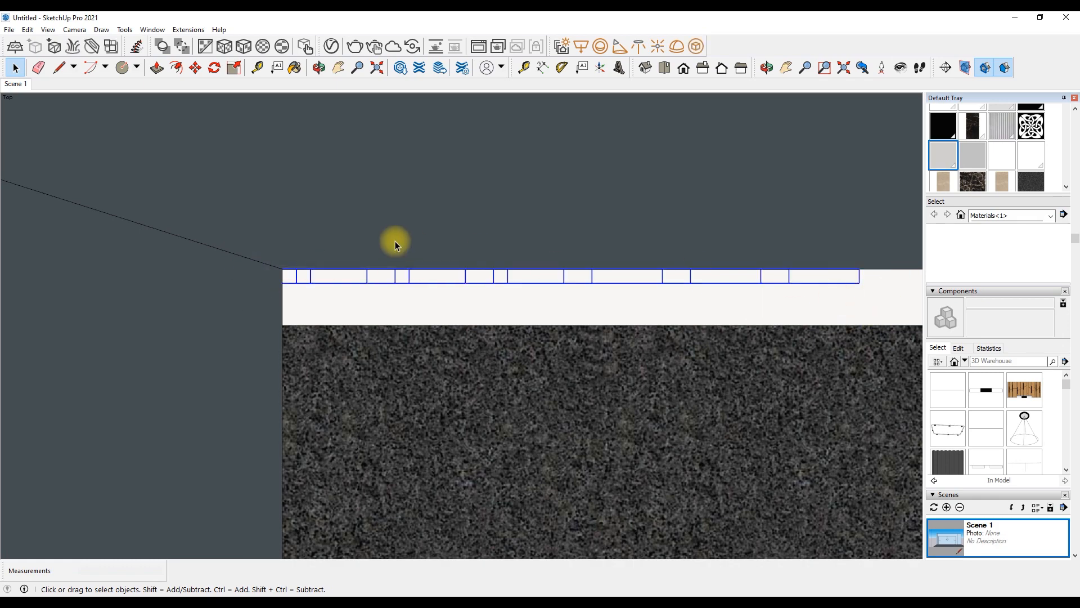
left_click(368, 269)
left_click(859, 270)
scroll(180, 215, "down", 1)
Place another copy of the slat row 1' 5 1/2" further along the back wall
left_click(337, 68)
left_click_drag(377, 199, 63, 176)
right_click(62, 176)
left_click(85, 183)
key("ctrl")
left_click(365, 236)
scroll(79, 217, "down", 1)
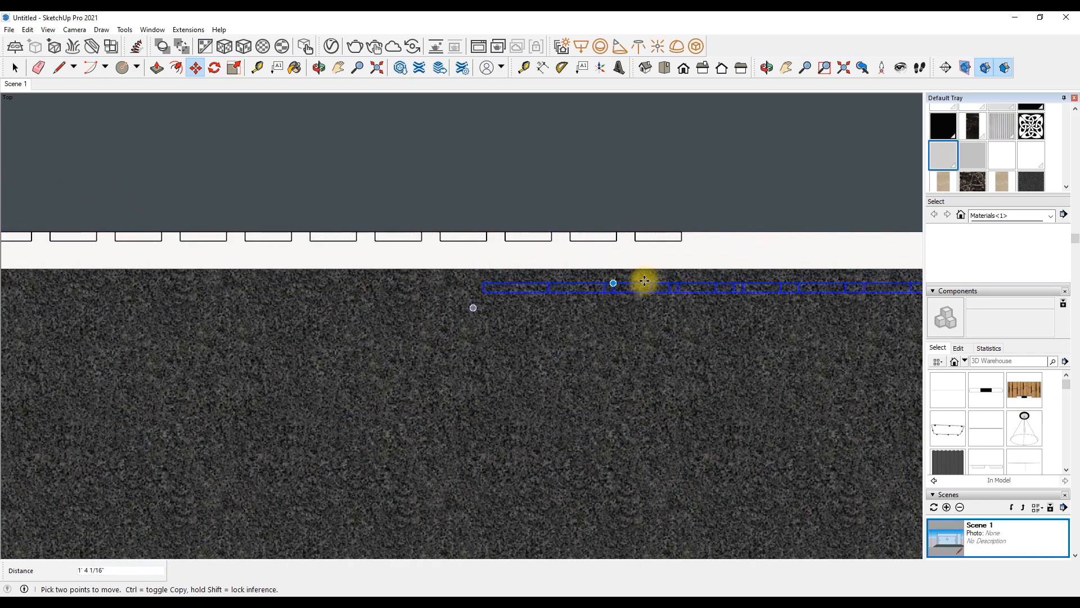
scroll(76, 241, "down", 4)
scroll(551, 253, "up", 5)
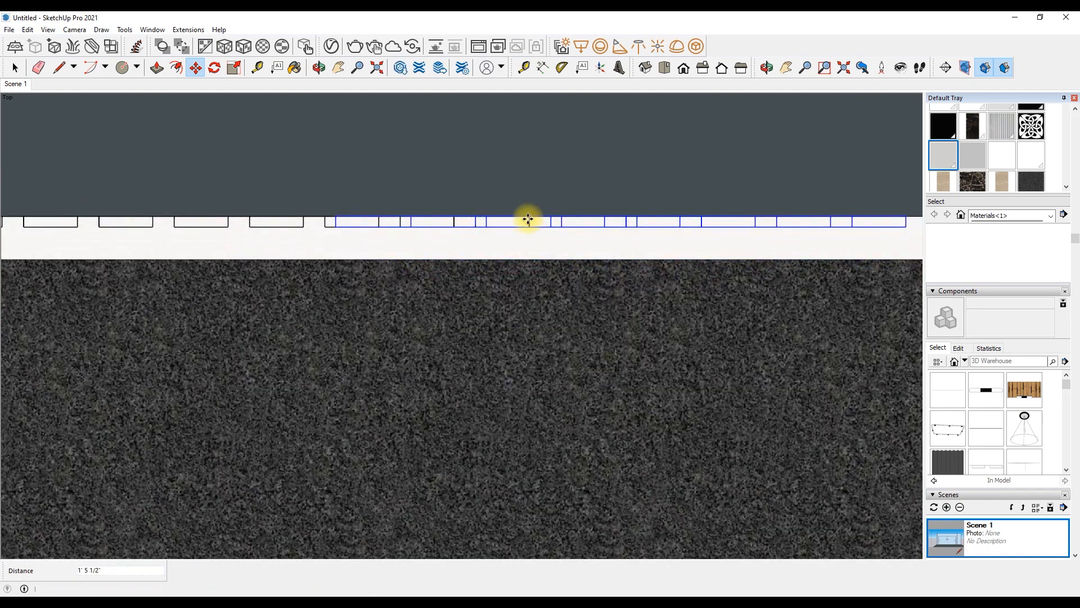
left_click(528, 218)
Copy the slat row once more to fill the rest of the wall toward the wood frame
key("ctrl")
left_click(528, 218)
scroll(191, 301, "down", 3)
scroll(618, 247, "up", 3)
left_click(618, 245)
scroll(554, 281, "down", 3)
Open a slat component for editing and extrude its outline 8' 4" upward to ceiling height
key("space")
scroll(417, 269, "up", 3)
right_click(416, 270)
left_click(449, 321)
scroll(432, 265, "up", 1)
left_click(157, 68)
middle_click_drag(416, 272, 455, 157)
scroll(458, 155, "down", 5)
scroll(501, 206, "up", 4)
left_click(536, 189)
Open the slat component nearest the wood frame for editing, with its remaining flat outline in view
scroll(533, 509, "down", 3)
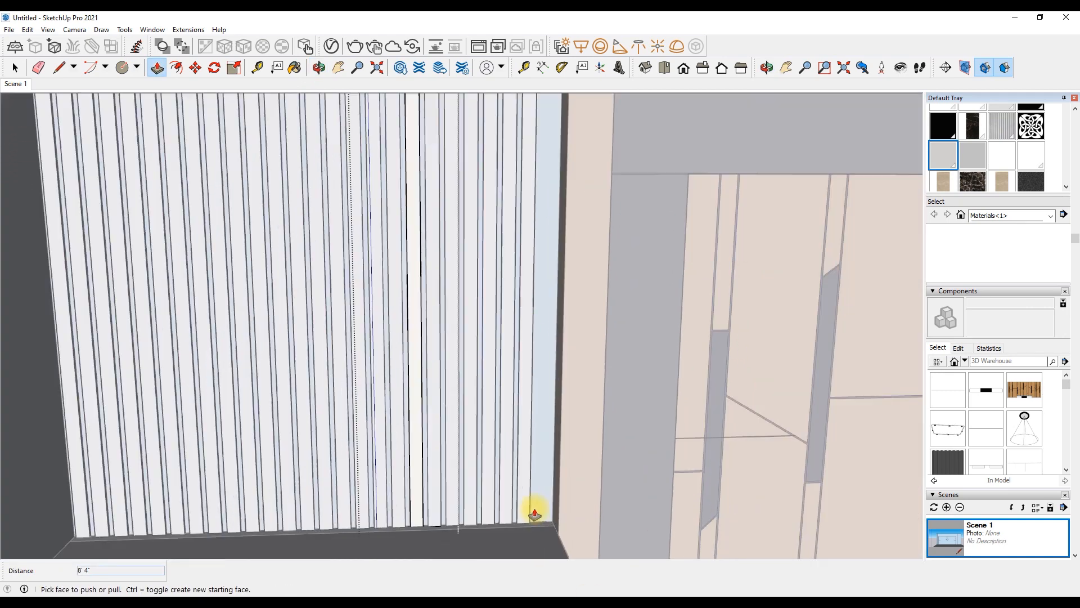
scroll(536, 509, "up", 3)
left_click(533, 520)
key("space")
right_click(529, 520)
left_click(494, 519)
double_click(493, 519)
scroll(493, 521, "up", 4)
right_click(366, 449)
left_click(393, 138)
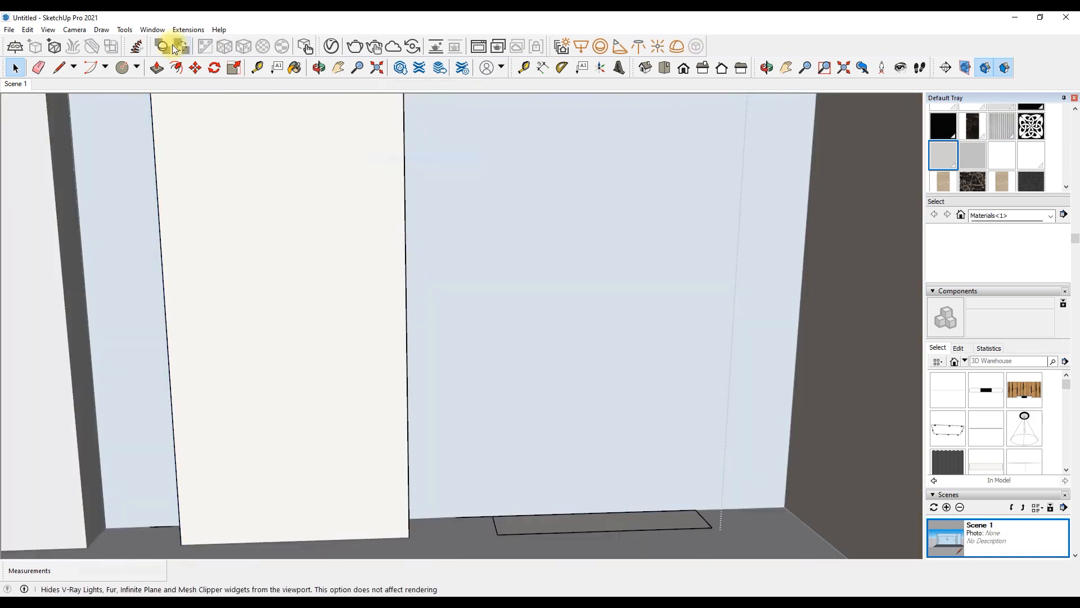
Extrude the remaining slat outline up to ceiling height and close the component
left_click(157, 67)
left_click(516, 523)
scroll(590, 422, "down", 10)
scroll(589, 426, "down", 5)
left_click(607, 195)
key("space")
scroll(607, 194, "down", 2)
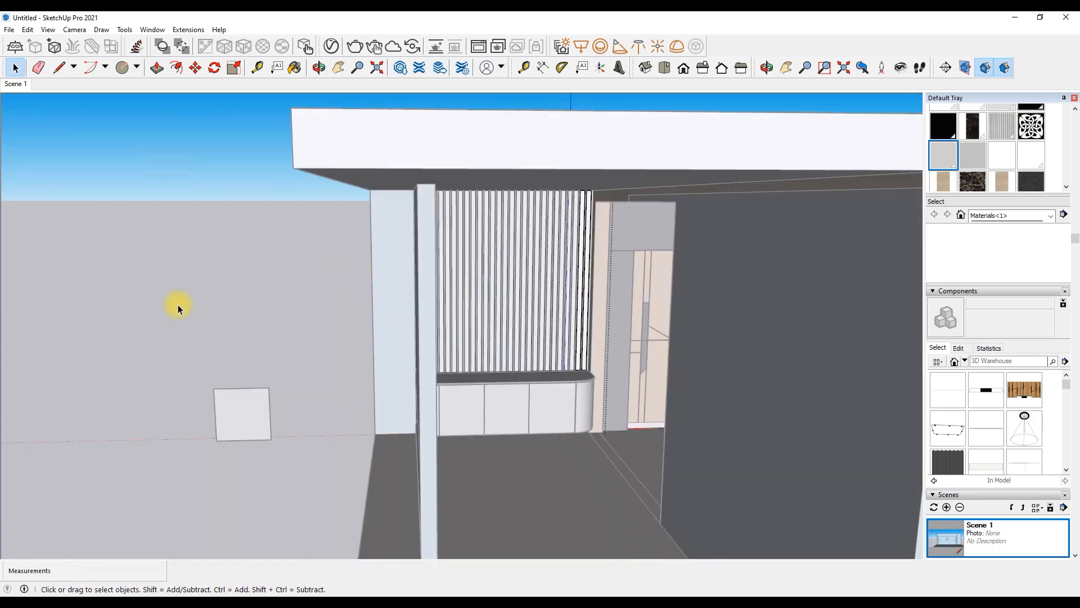
left_click(179, 307)
scroll(563, 265, "up", 5)
scroll(1051, 137, "up", 3)
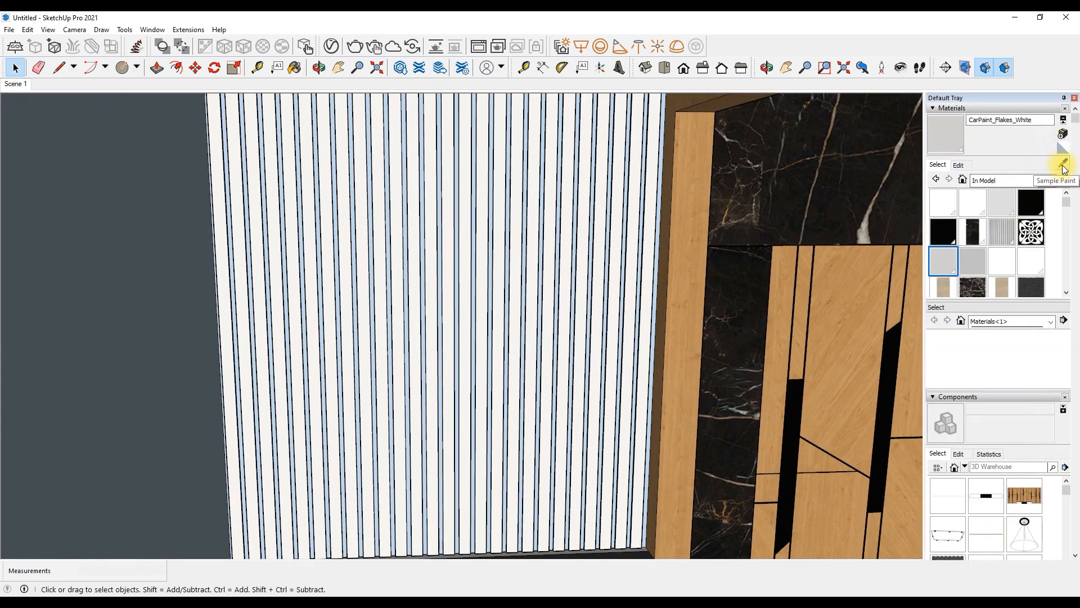
Sample a material from the model and apply it to the slatted wall
left_click(1063, 163)
scroll(704, 261, "down", 2)
scroll(542, 520, "up", 6)
left_click(542, 521)
scroll(501, 434, "down", 6)
scroll(441, 297, "up", 8)
left_click(455, 260)
scroll(455, 260, "down", 5)
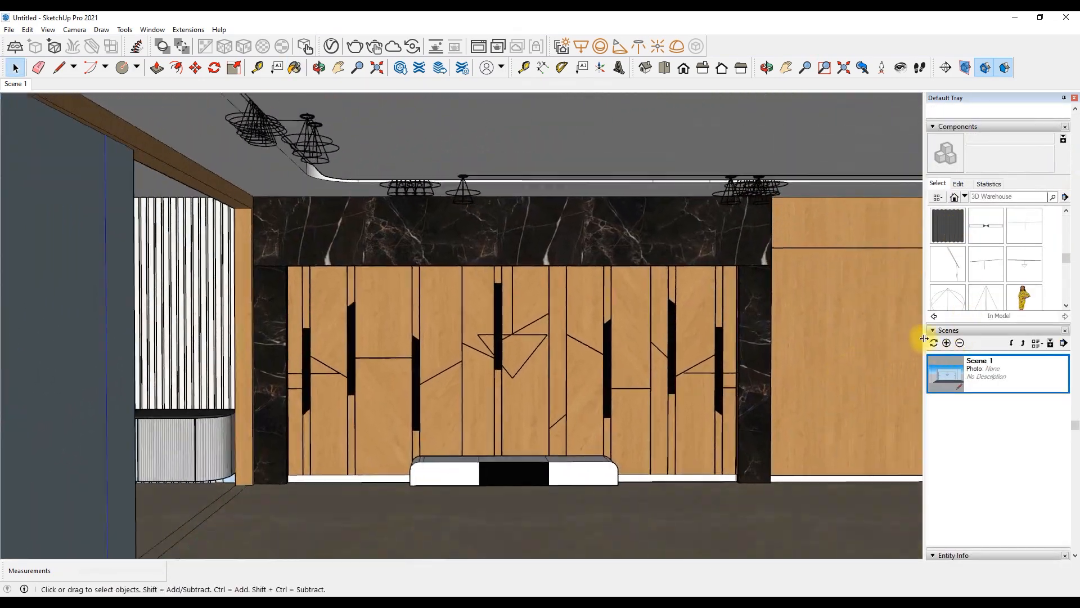
Select all the wall slats and copy them downward so they continue behind the side cabinet to the floor
scroll(86, 508, "up", 8)
scroll(500, 355, "down", 5)
scroll(74, 353, "up", 6)
left_click(80, 364)
scroll(403, 411, "down", 10)
scroll(483, 374, "up", 4)
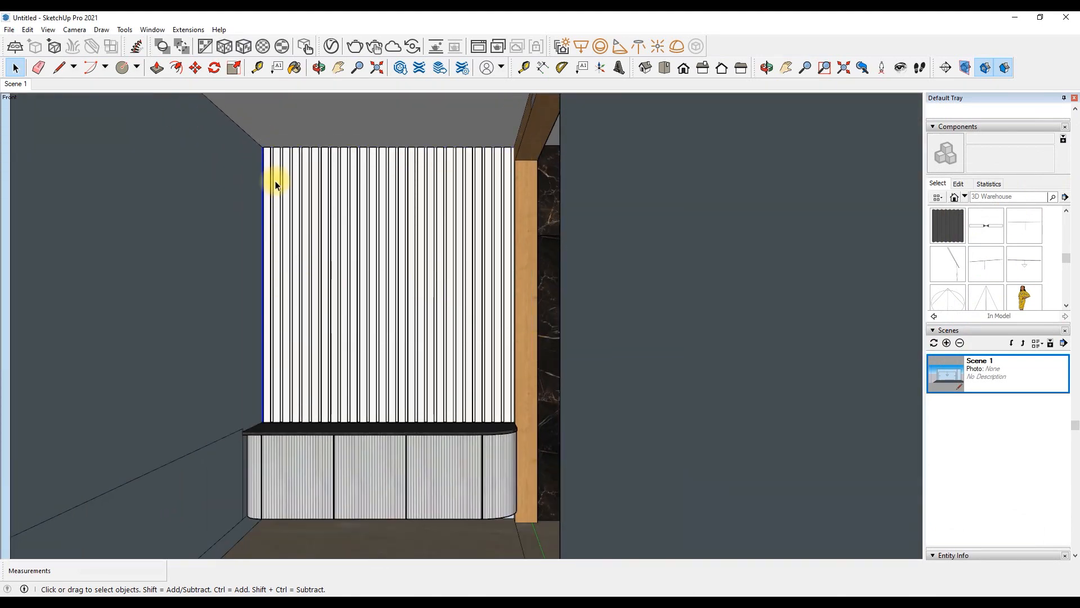
left_click_drag(495, 260, 282, 246)
triple_click(352, 293)
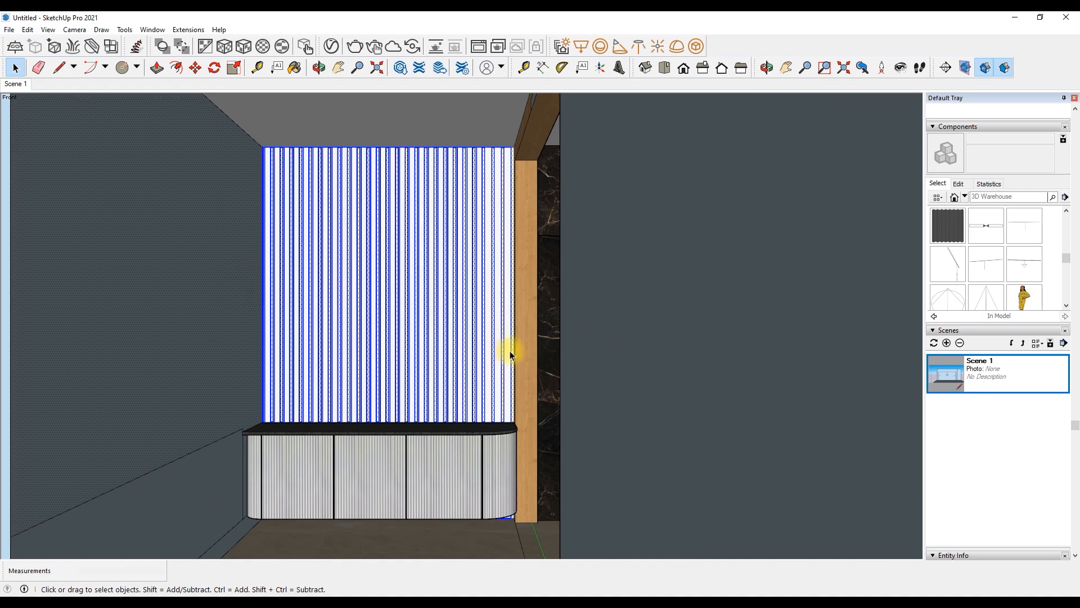
key("ctrl")
left_click(355, 221)
scroll(381, 367, "up", 6)
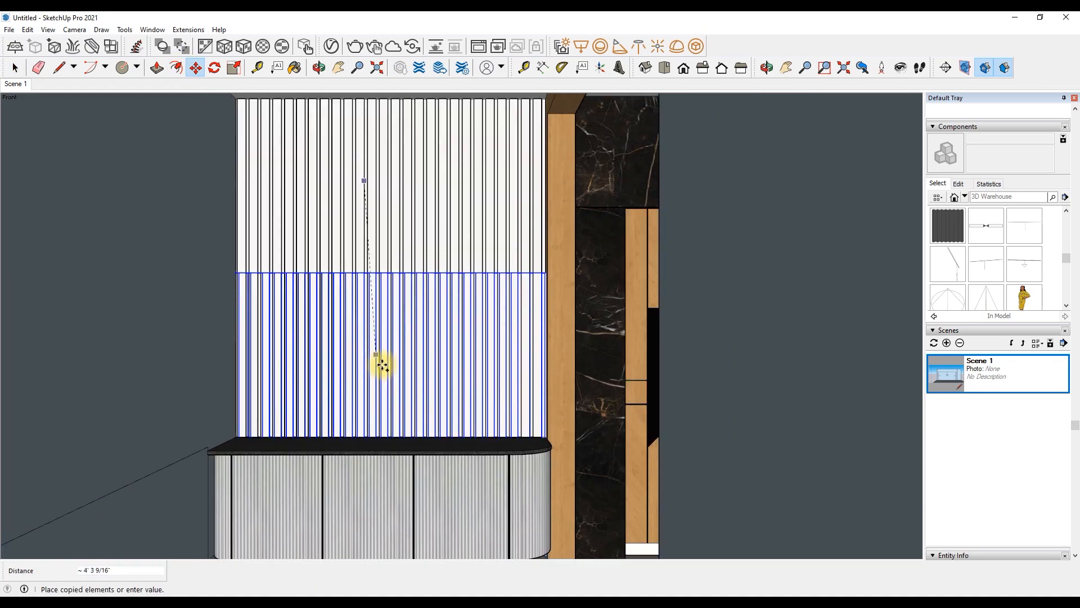
scroll(347, 367, "up", 3)
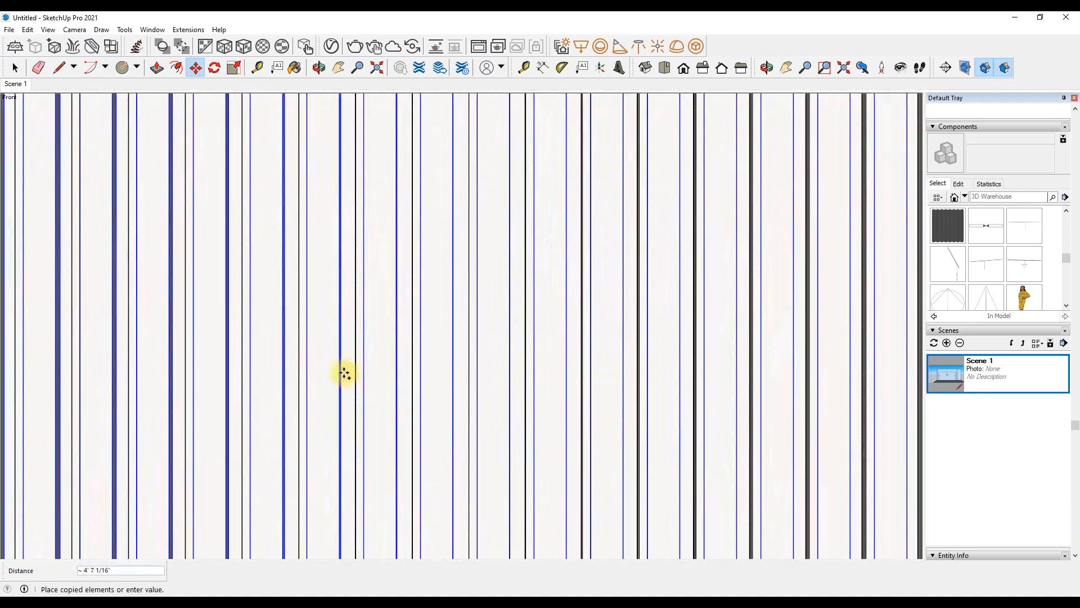
scroll(398, 302, "down", 6)
key("space")
left_click(439, 229)
scroll(439, 229, "down", 8)
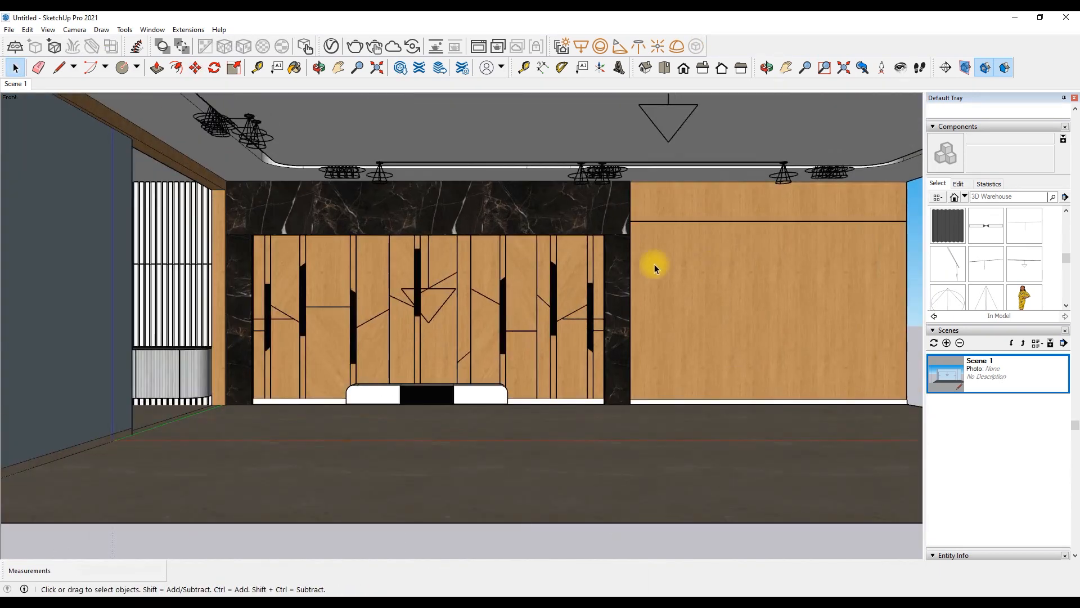
Copy a vertical edge across the side wall's face twice at 48" spacing to divide it into three panels
scroll(557, 264, "up", 3)
scroll(602, 281, "down", 3)
scroll(306, 228, "up", 3)
scroll(535, 180, "down", 6)
left_click(321, 69)
left_click_drag(281, 186, 193, 238)
scroll(194, 238, "up", 2)
right_click(194, 238)
left_click(205, 246)
left_click(39, 68)
scroll(284, 377, "up", 2)
left_click(284, 399)
left_click(61, 68)
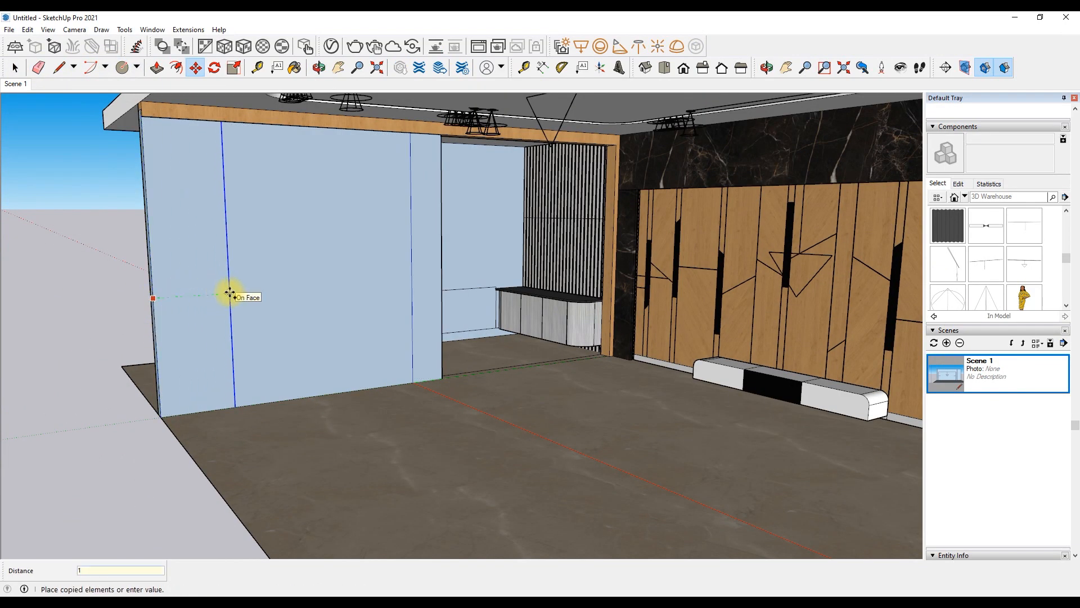
left_click(263, 289, "ctrl")
type("48")
key("Return")
left_click(358, 287, "ctrl")
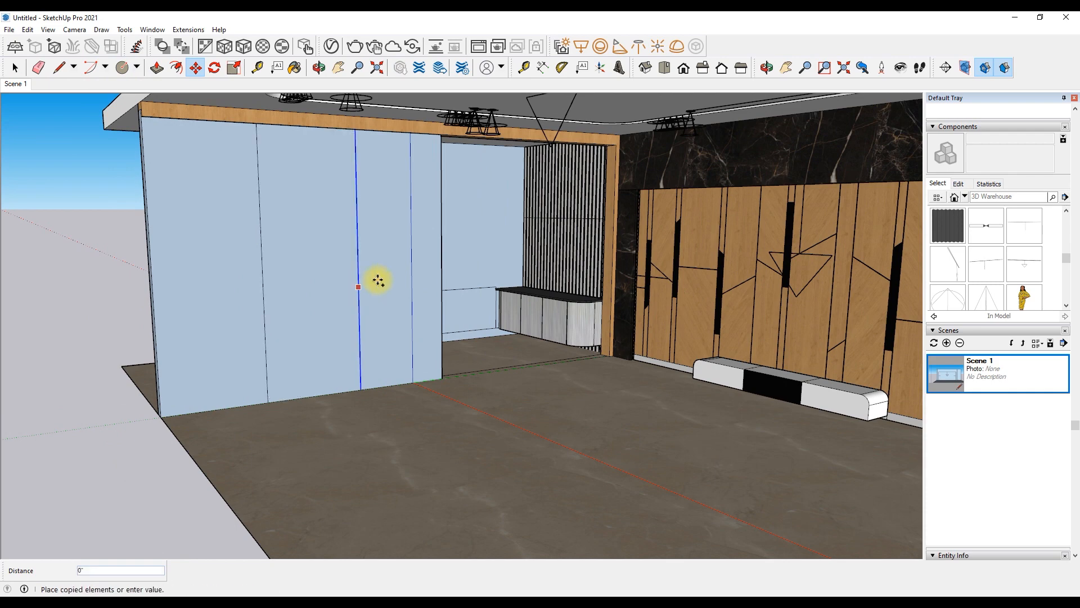
type("48")
key("Return")
Draw a horizontal dividing line across the side wall's upper part and erase the extra line segment
scroll(422, 166, "up", 2)
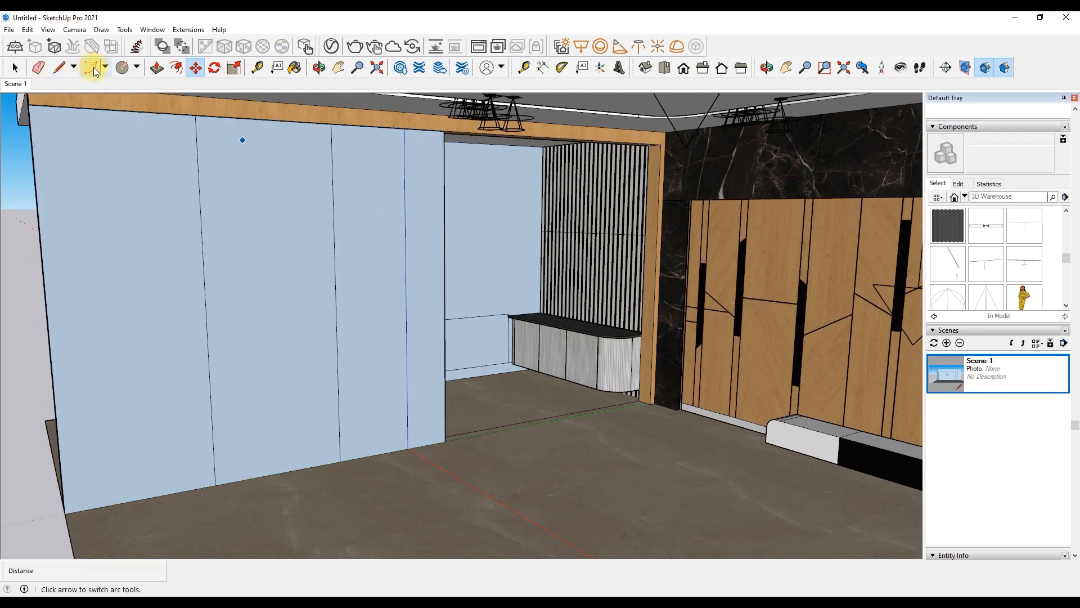
left_click(60, 68)
scroll(225, 199, "down", 3)
scroll(295, 155, "up", 7)
left_click(295, 101)
scroll(303, 185, "down", 3)
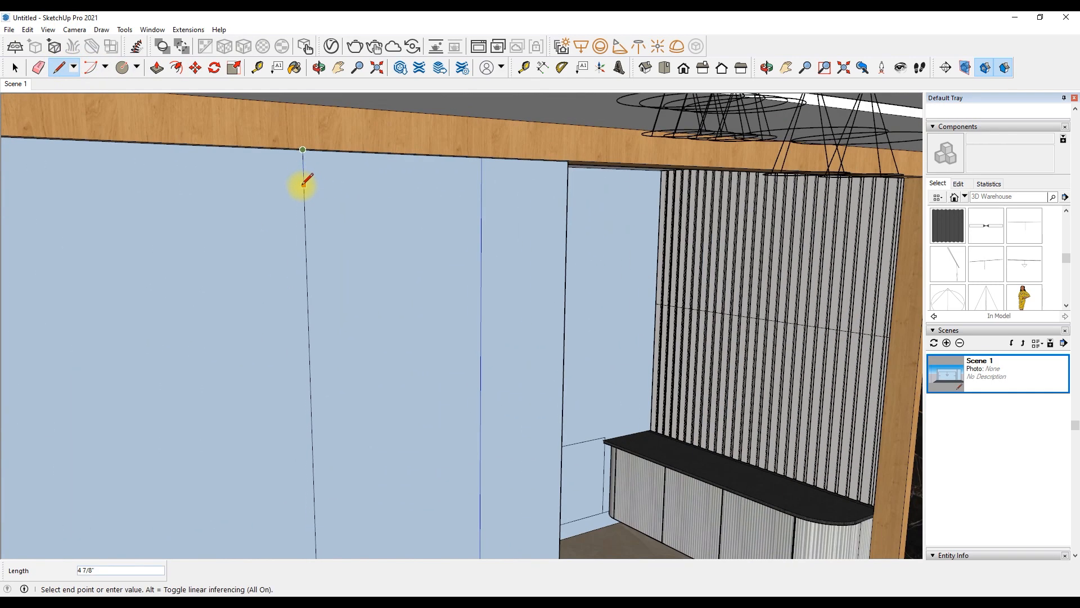
scroll(307, 225, "down", 5)
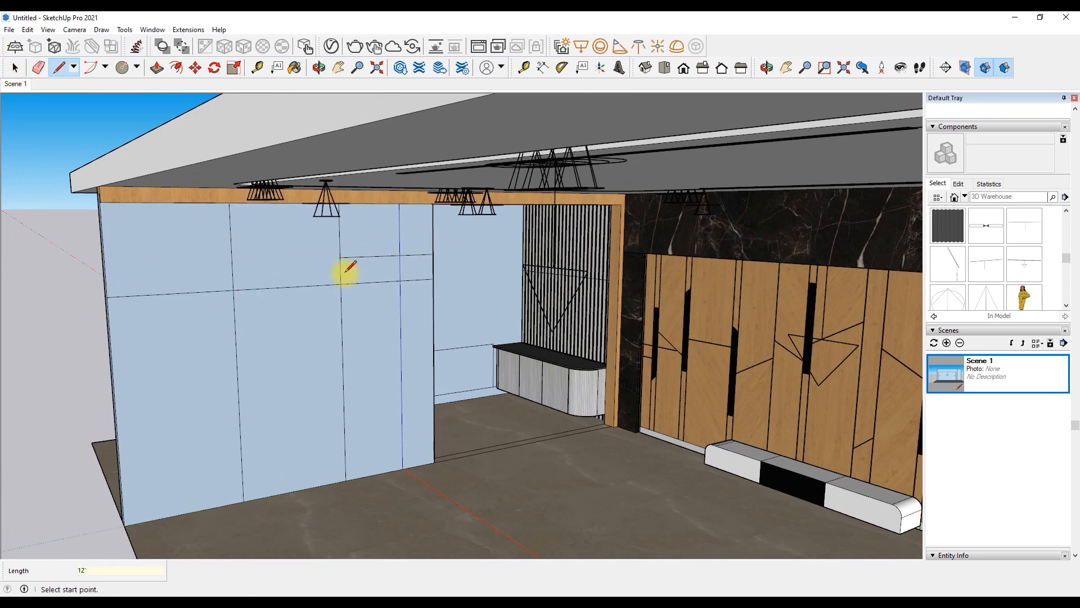
key("e")
left_click_drag(362, 259, 332, 270)
scroll(326, 271, "up", 3)
Offset the outlines of all six side wall panels inward
left_click(176, 68)
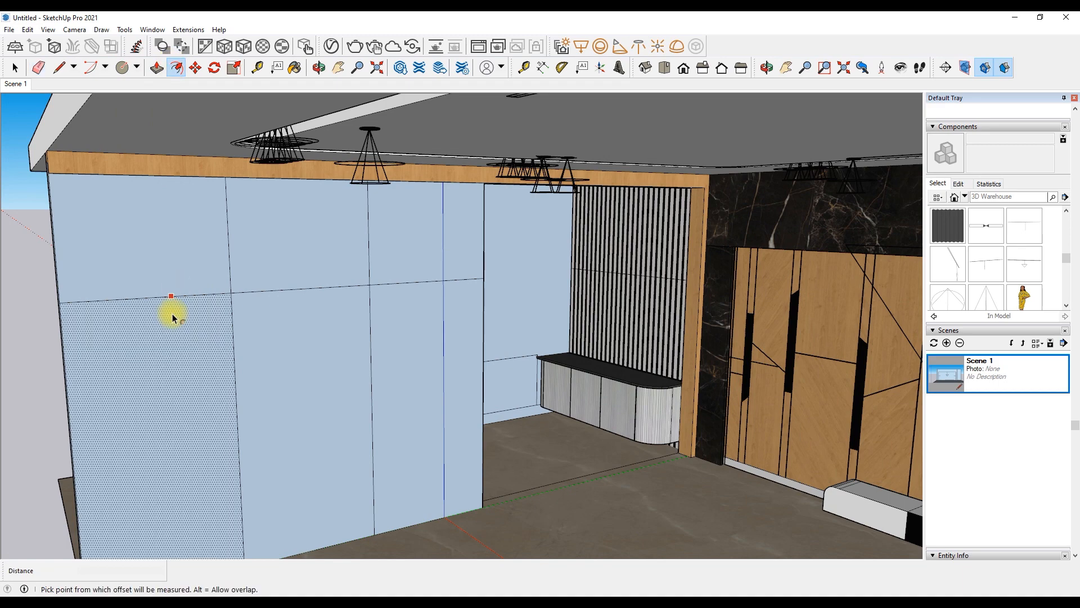
key("Return")
double_click(340, 318)
double_click(407, 315)
double_click(414, 245)
double_click(319, 245)
double_click(174, 245)
scroll(212, 242, "up", 3)
Offset each inner panel outline on the side wall by a further 1" to form narrow moulding strips
left_click(212, 242)
type("1")
key("Return")
double_click(398, 246)
double_click(450, 252)
double_click(450, 307)
double_click(362, 306)
key("ctrl+z")
left_click(340, 303)
type("1")
key("Return")
double_click(242, 332)
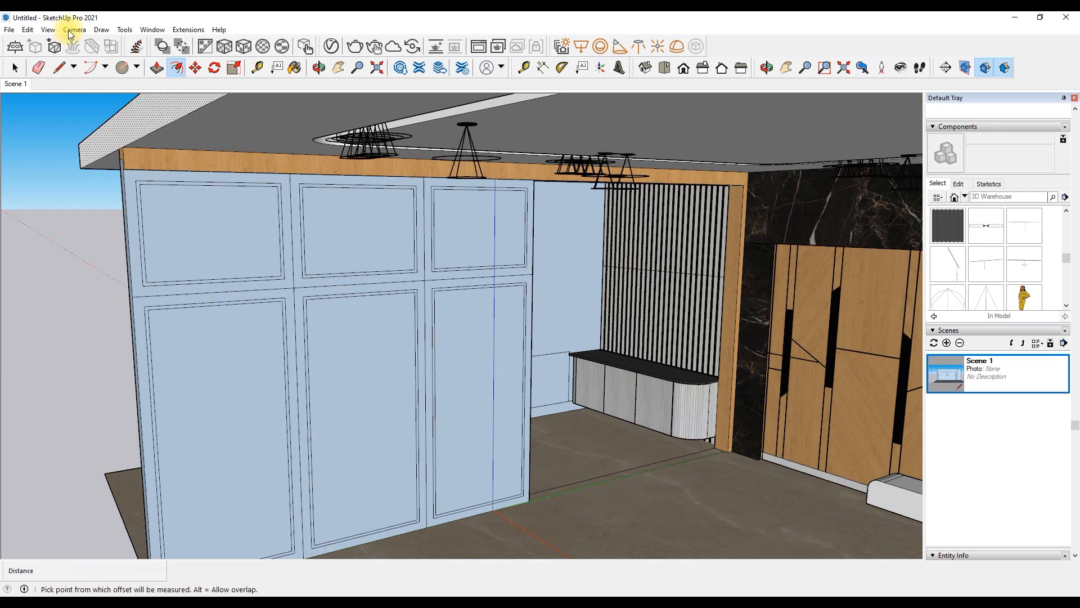
Erase the dividing lines between the side wall panels, leaving only the moulding outlines
left_click(39, 68)
scroll(216, 222, "up", 3)
left_click_drag(330, 306, 319, 322)
left_click_drag(495, 289, 512, 303)
scroll(540, 296, "up", 4)
Draw diagonals between the panel corners at the moulding crossing and a circle centred on their intersection
key("l")
scroll(360, 225, "up", 2)
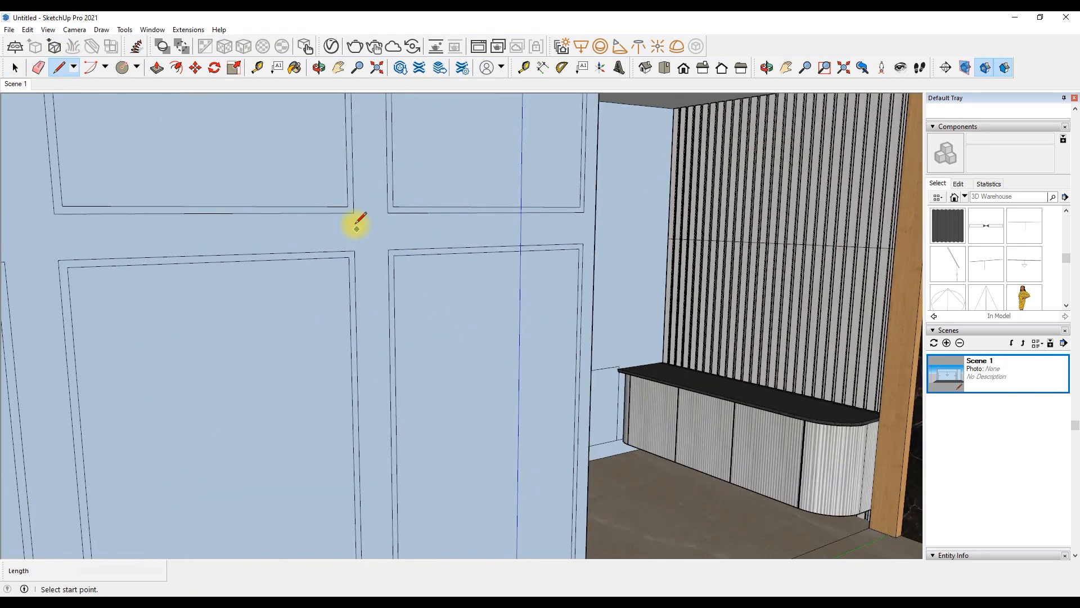
left_click(375, 351)
scroll(374, 352, "down", 4)
scroll(379, 236, "up", 3)
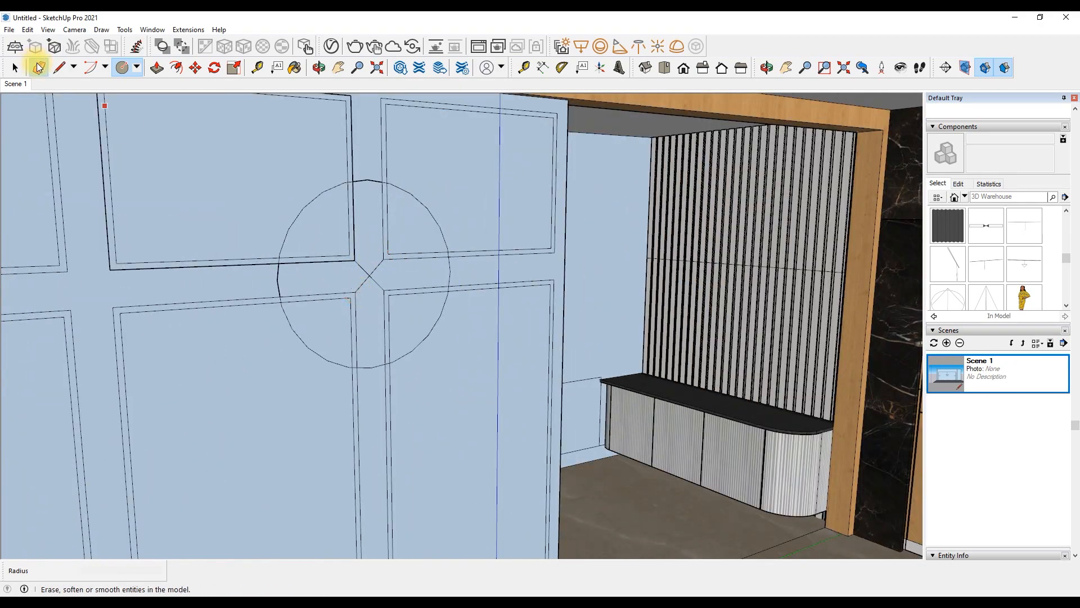
Erase the moulding and diagonal lines that fall inside the circle on the side wall
left_click(38, 67)
left_click_drag(332, 253, 347, 263)
left_click_drag(418, 265, 362, 261)
scroll(362, 260, "down", 5)
scroll(294, 210, "down", 1)
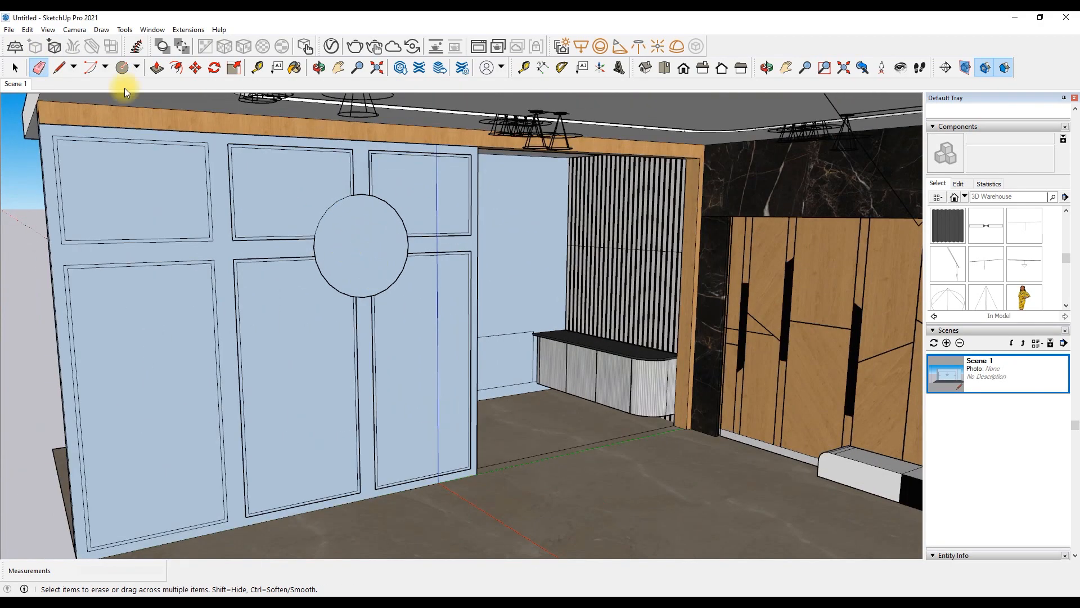
Push/Pull the narrow moulding strips around the side wall panels to give them depth
left_click(157, 68)
scroll(265, 272, "down", 2)
scroll(323, 280, "up", 5)
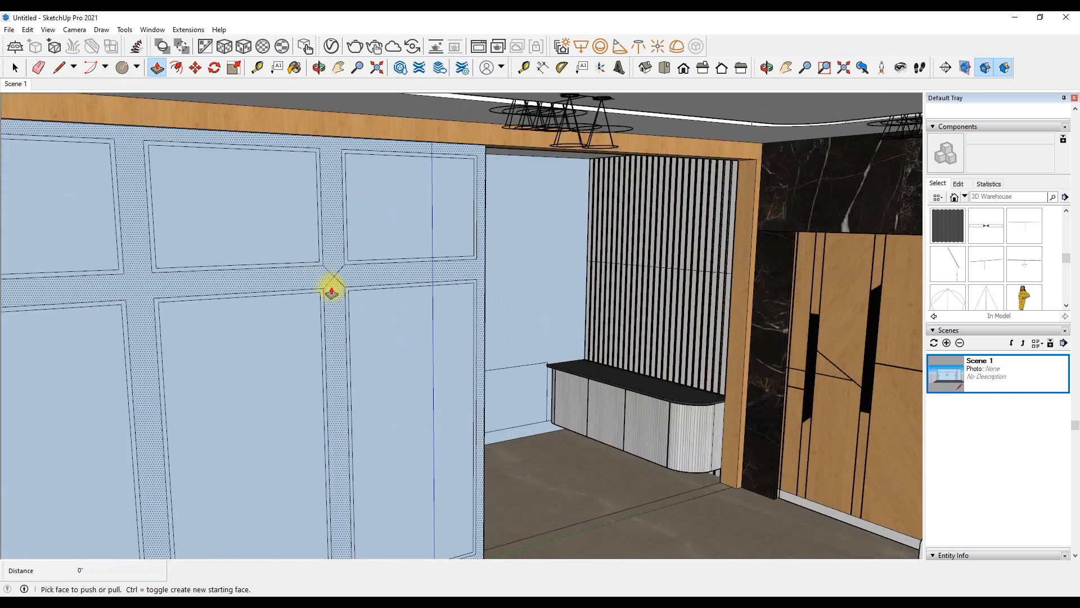
scroll(336, 296, "down", 5)
scroll(350, 296, "up", 3)
left_click(356, 246)
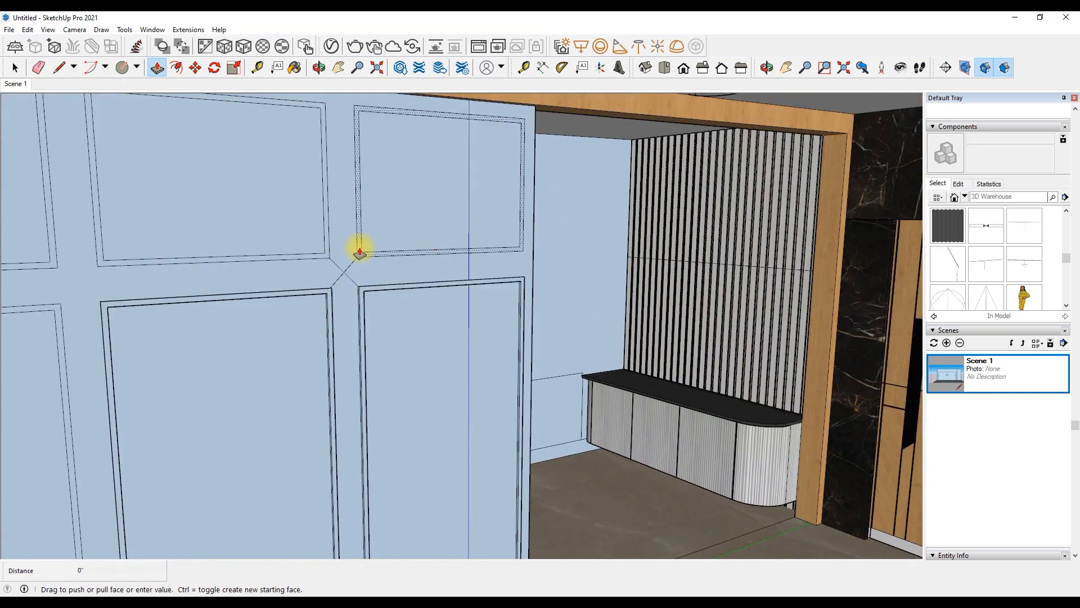
scroll(288, 262, "down", 1)
scroll(288, 262, "up", 3)
Draw an 18" radius circle centred on the intersection of the diagonals between the side wall panels
key("l")
left_click(480, 246)
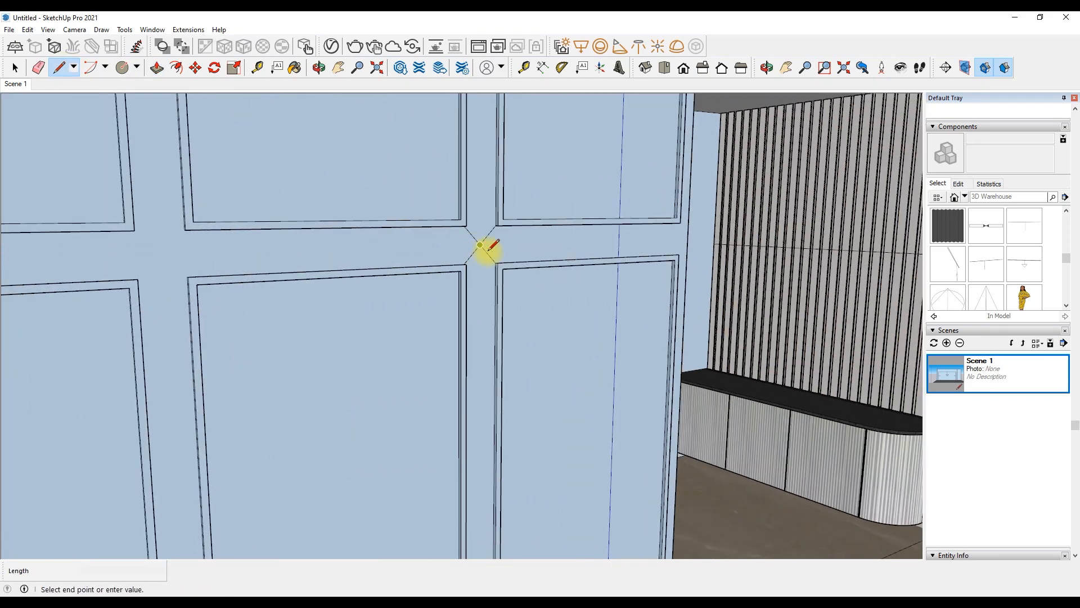
scroll(499, 262, "up", 3)
key("c")
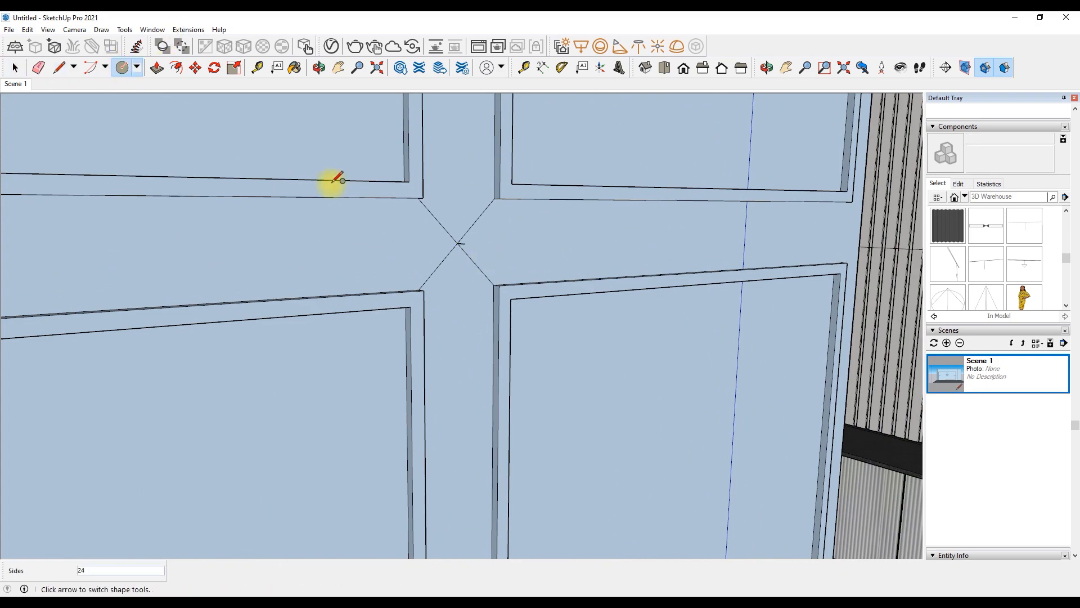
scroll(459, 364, "down", 3)
left_click(470, 466)
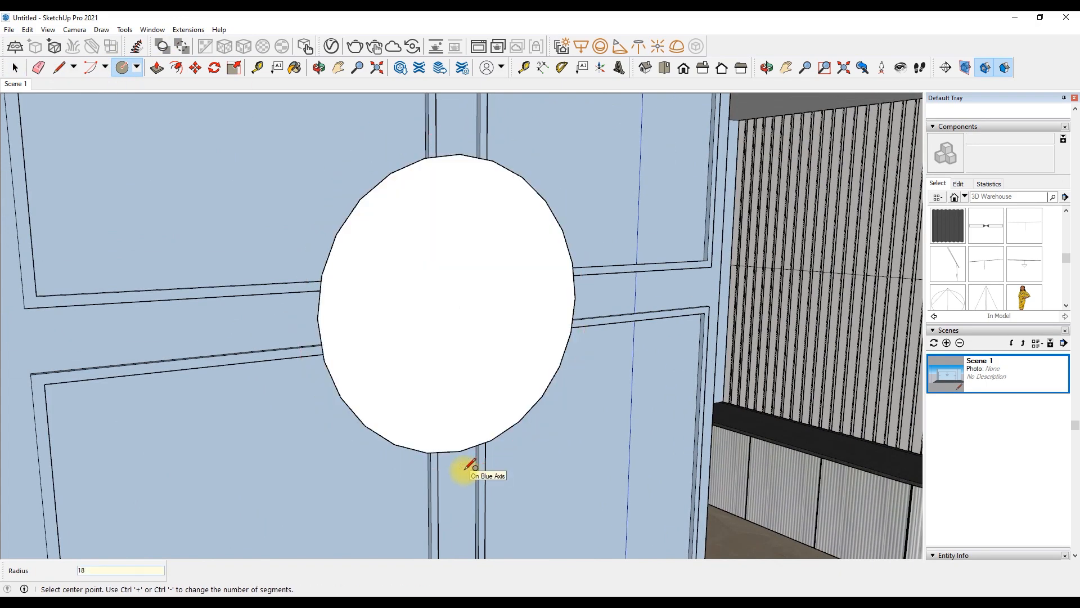
scroll(571, 265, "down", 5)
scroll(422, 186, "up", 2)
scroll(376, 192, "down", 1)
key("space")
scroll(374, 193, "down", 3)
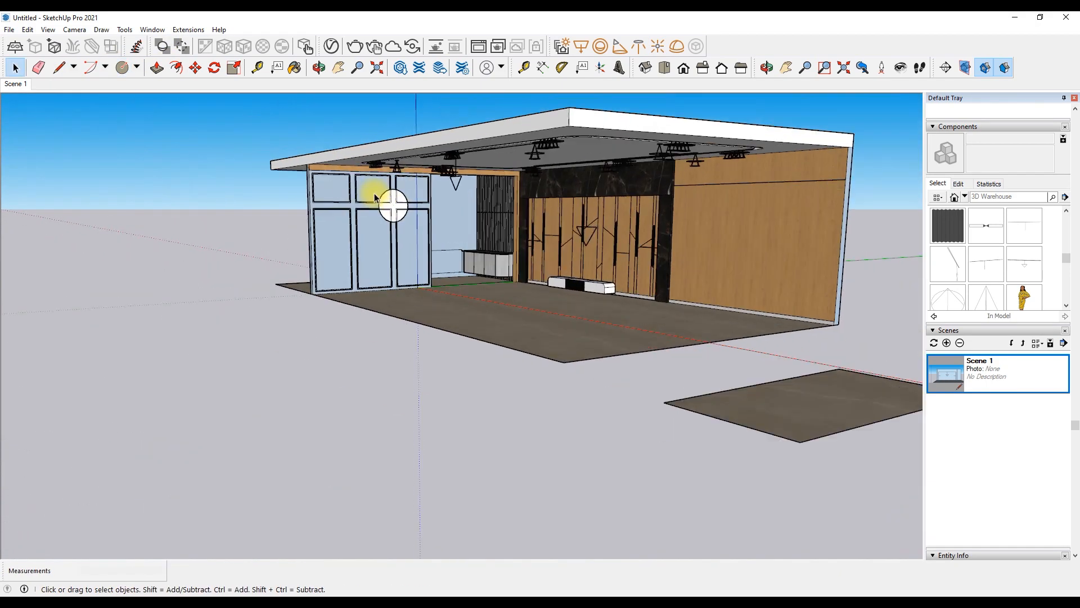
Undo the circle, the moulding extrusions and the panel offsets on the side wall
scroll(382, 198, "up", 5)
key("ctrl+z")
key("ctrl+z")
key("ctrl+z")
key("ctrl+z")
key("ctrl+z")
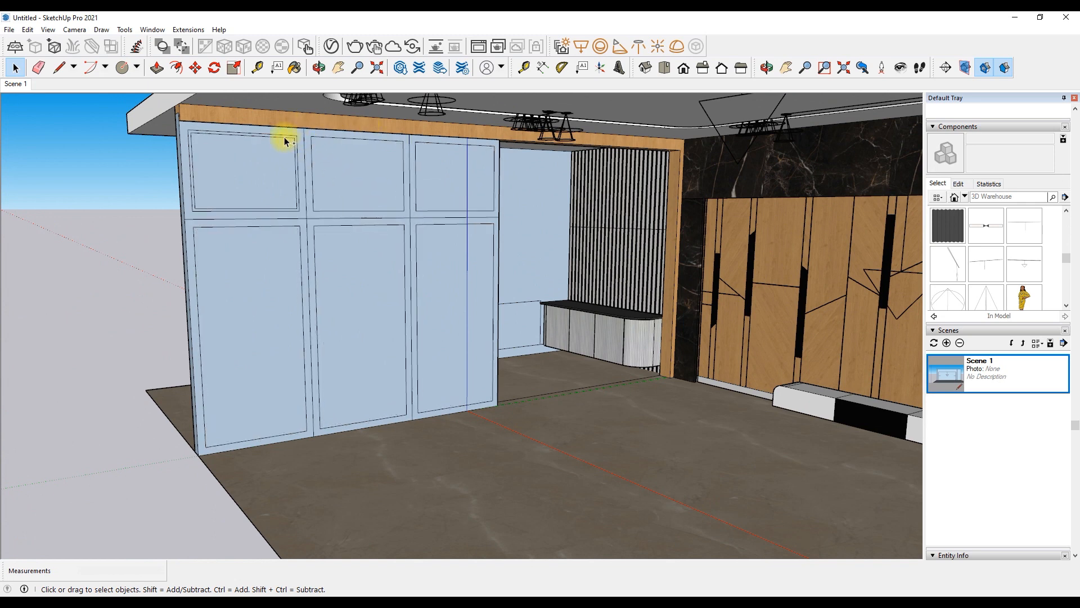
Move the horizontal dividing line on the side wall slightly lower
type("12")
key("Return")
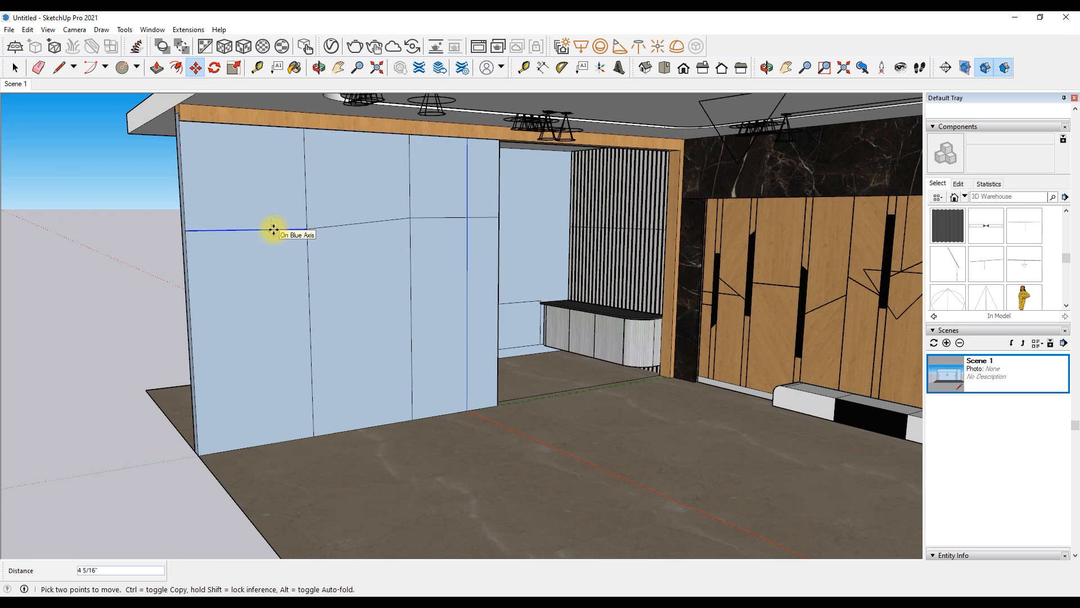
left_click(496, 231)
Offset the six re-proportioned side wall panels inward to create their outer moulding outlines
left_click(176, 67)
double_click(248, 200)
double_click(394, 210)
double_click(448, 205)
double_click(448, 260)
double_click(384, 258)
double_click(275, 266)
Offset the inner outlines of the side wall panels by 1" to form the narrow moulding strips
scroll(310, 235, "up", 3)
left_click(280, 272)
type("1")
key("Return")
double_click(338, 281)
double_click(517, 264)
double_click(526, 152)
Erase the stray offset lines in the upper panel and the dividing lines between the side wall panels
left_click_drag(213, 189, 270, 195)
scroll(263, 202, "down", 4)
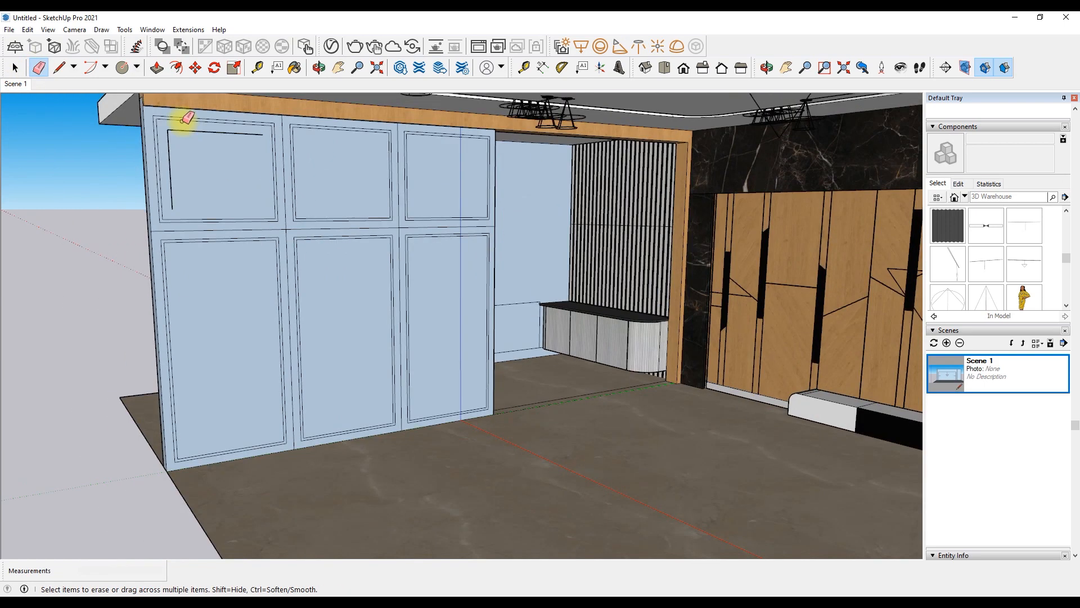
left_click_drag(181, 120, 171, 140)
scroll(319, 212, "up", 3)
left_click_drag(288, 225, 277, 230)
scroll(435, 231, "up", 2)
Draw diagonals joining the four panel corners at the moulding crossing and a circle centred where they meet
key("l")
scroll(408, 234, "up", 1)
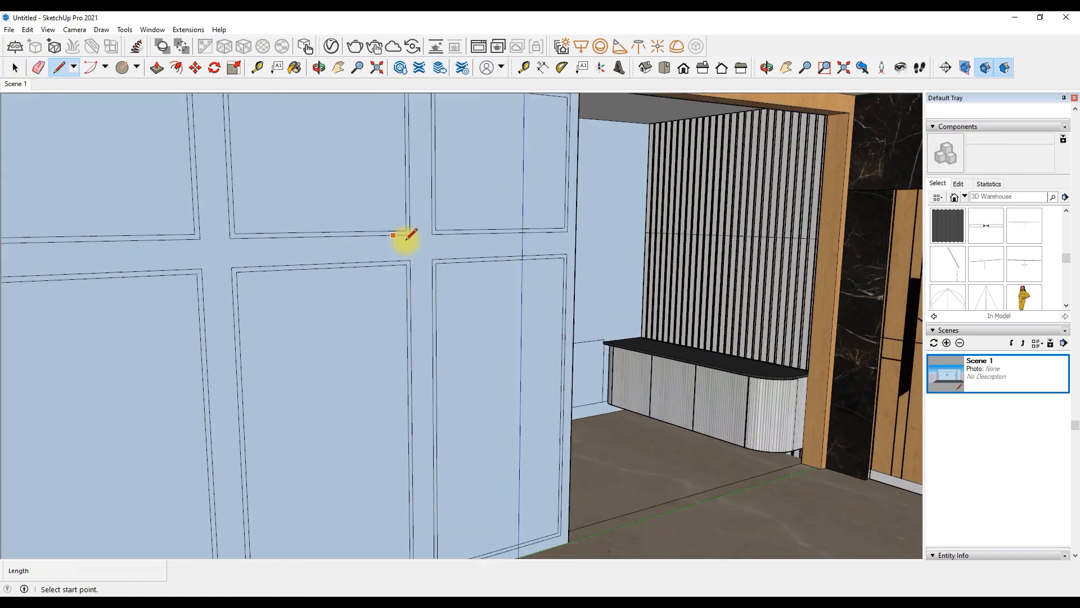
left_click(423, 300)
scroll(474, 248, "down", 3)
key("space")
scroll(446, 221, "up", 5)
key("o")
right_click(211, 145)
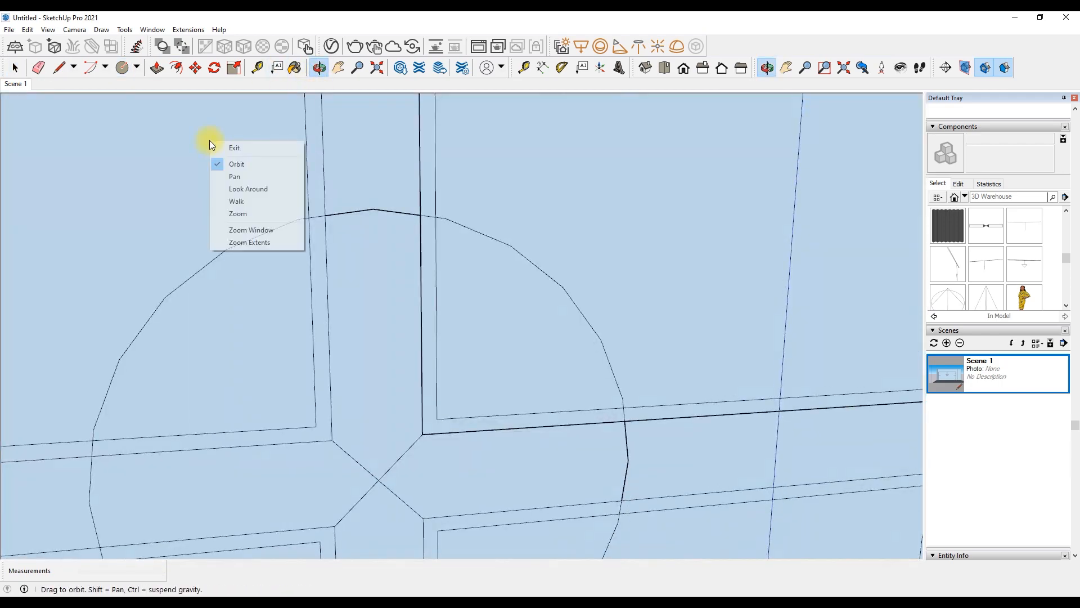
scroll(571, 225, "down", 3)
scroll(144, 270, "down", 3)
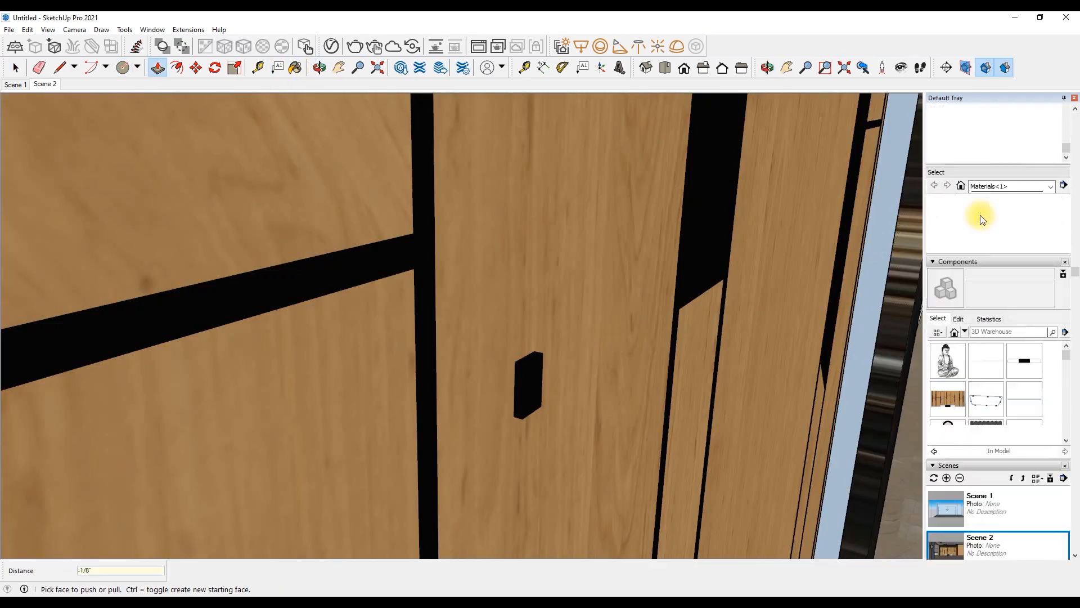
Switch to the Scene 2 view and open the V-Ray Asset Editor
scroll(979, 214, "down", 4)
double_click(948, 317)
left_click(331, 47)
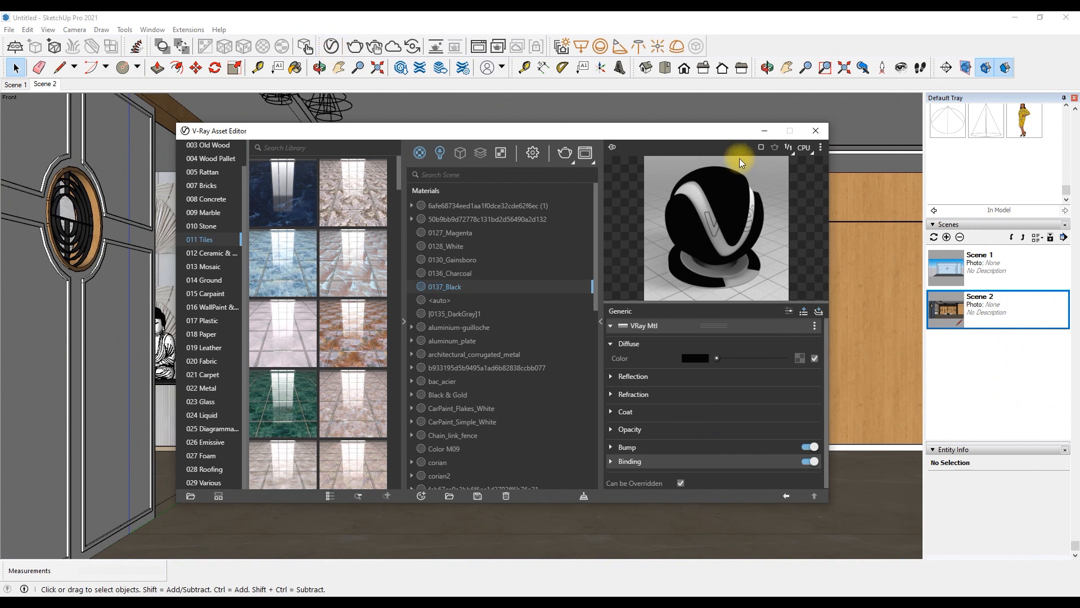
Set the V-Ray render output width to 1920, close the Asset Editor and render the view
left_click(532, 152)
left_click(582, 274)
left_click(483, 304)
type("1920")
left_click(815, 131)
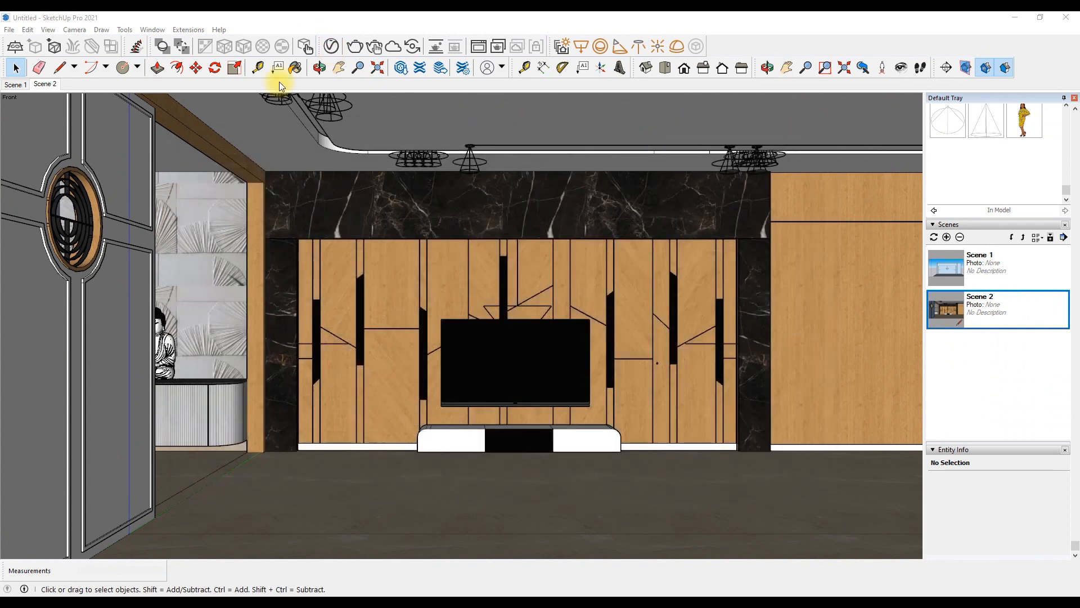
left_click(278, 68)
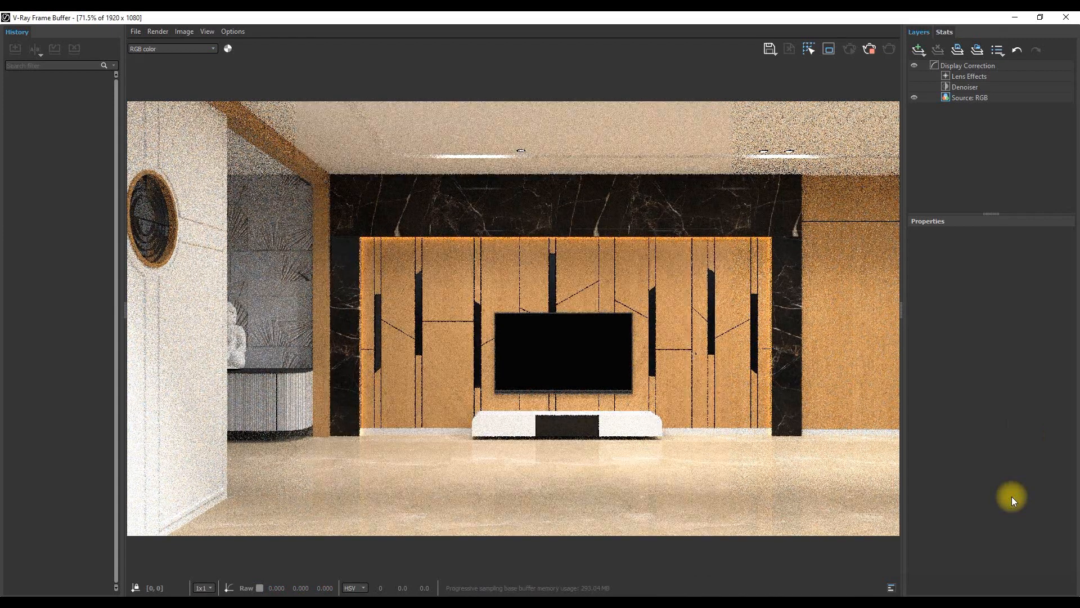